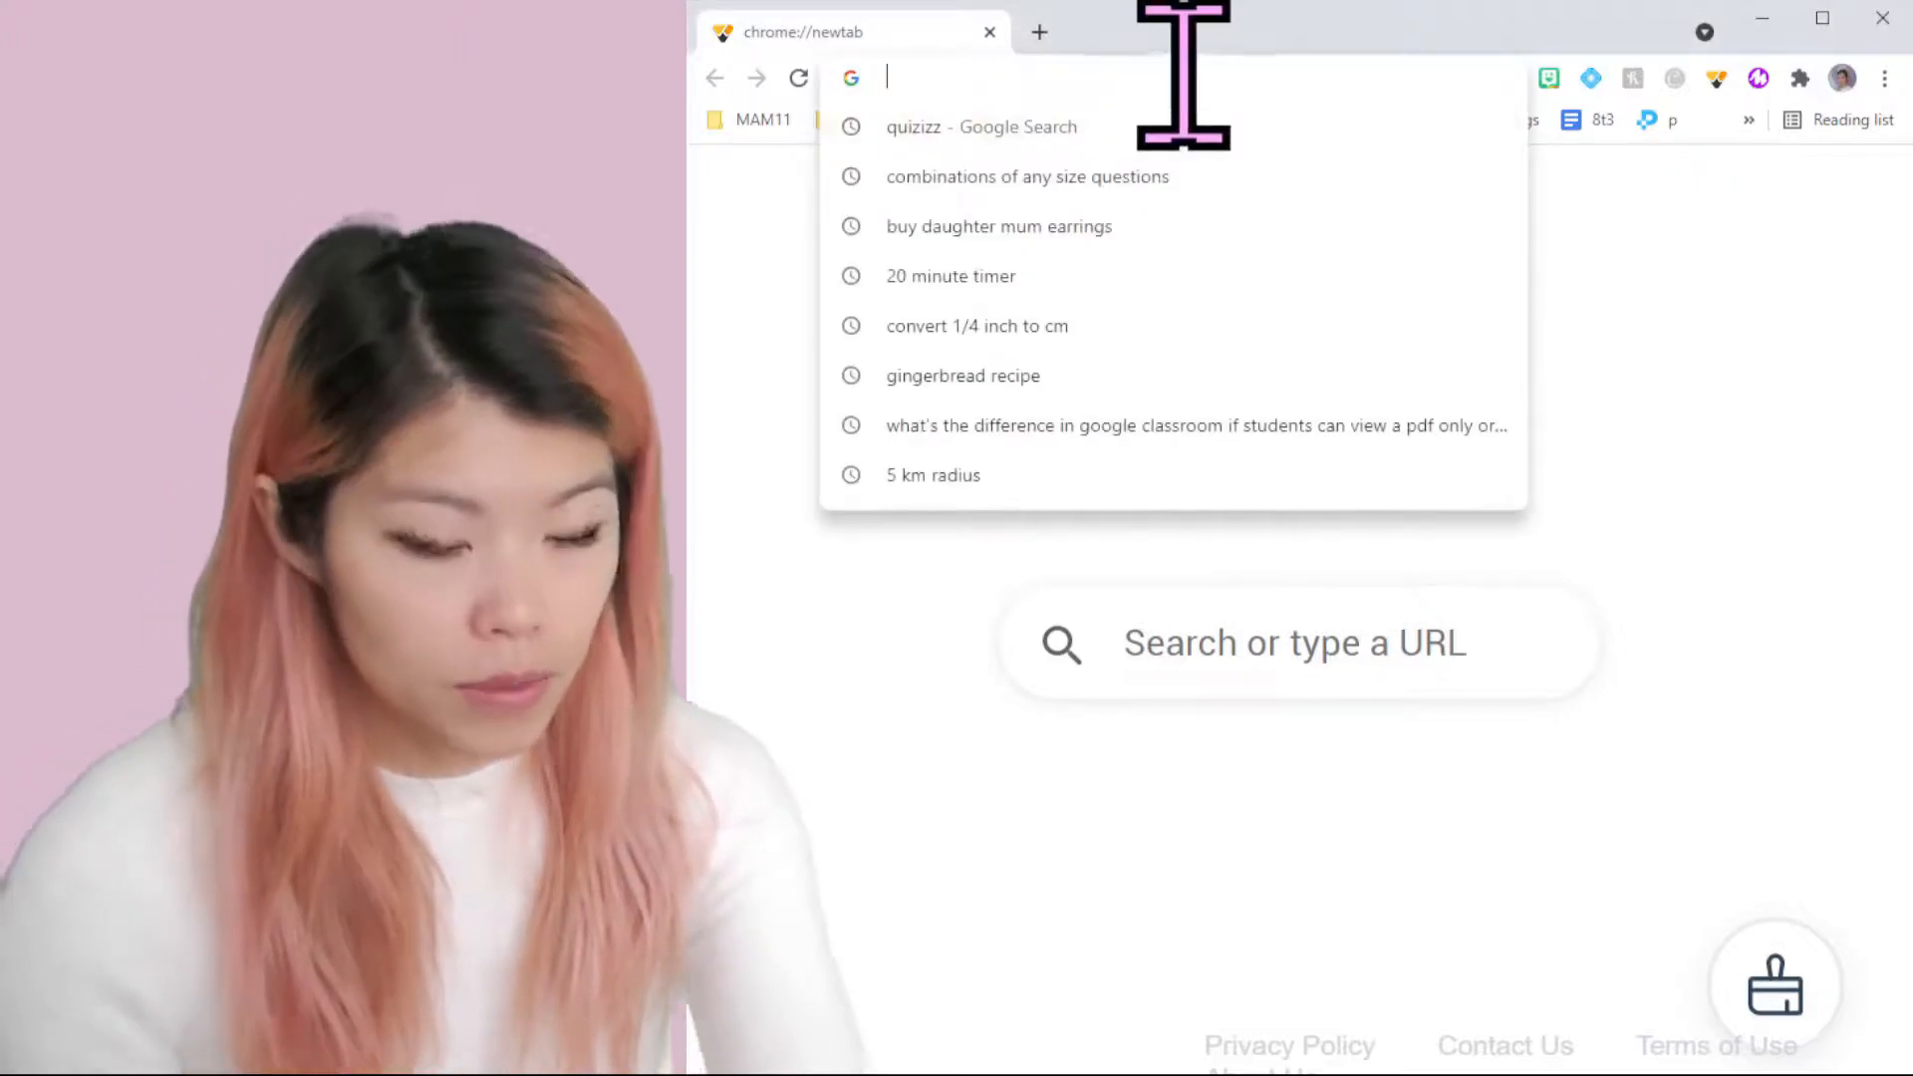
# Step: Open the sample quiz page at quizizz.com/admin/quiz/61243cf9ebf6c0001d19cdc1 and look over its questions
pyautogui.write('https://quizizz.com/admin/quiz/61243cf9ebf6c0001d19cdc1')
pyautogui.press('Return')
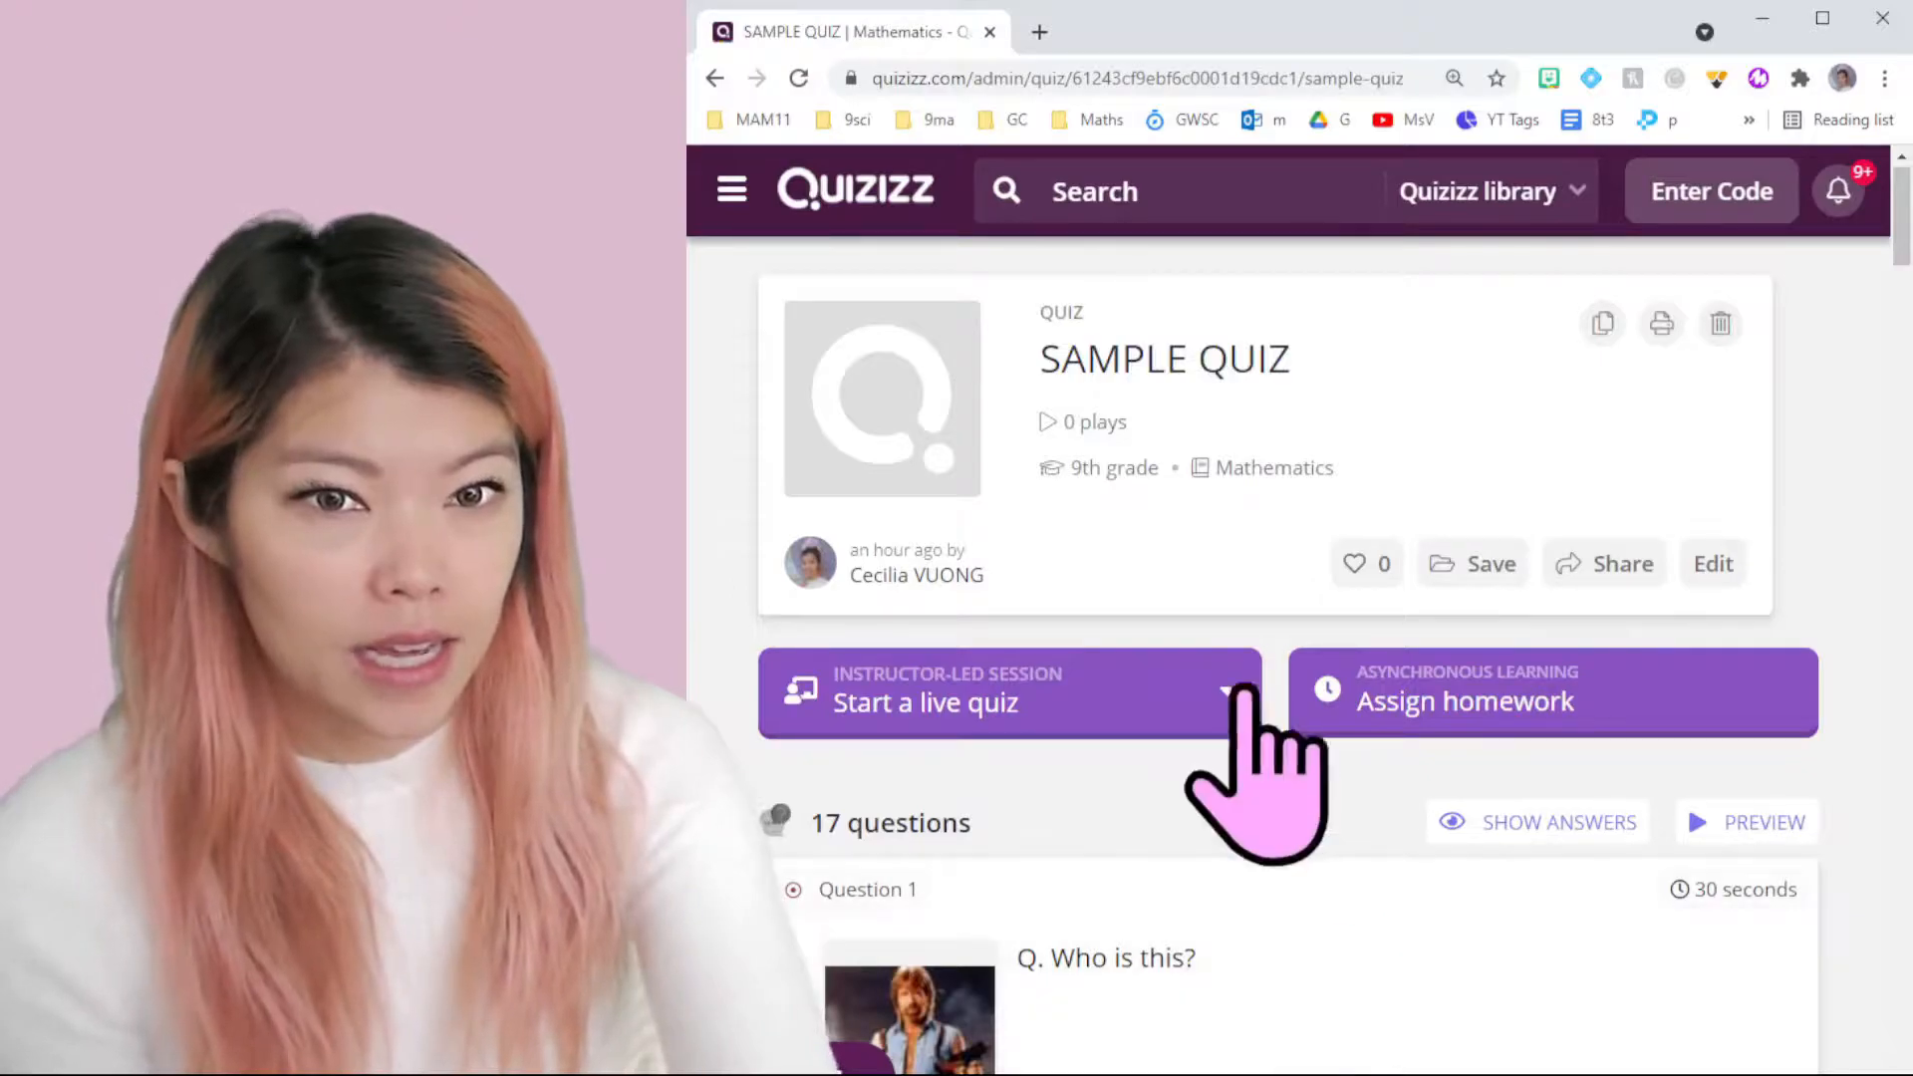
pyautogui.scroll(-4, 1295, 911)
pyautogui.scroll(4, 1305, 886)
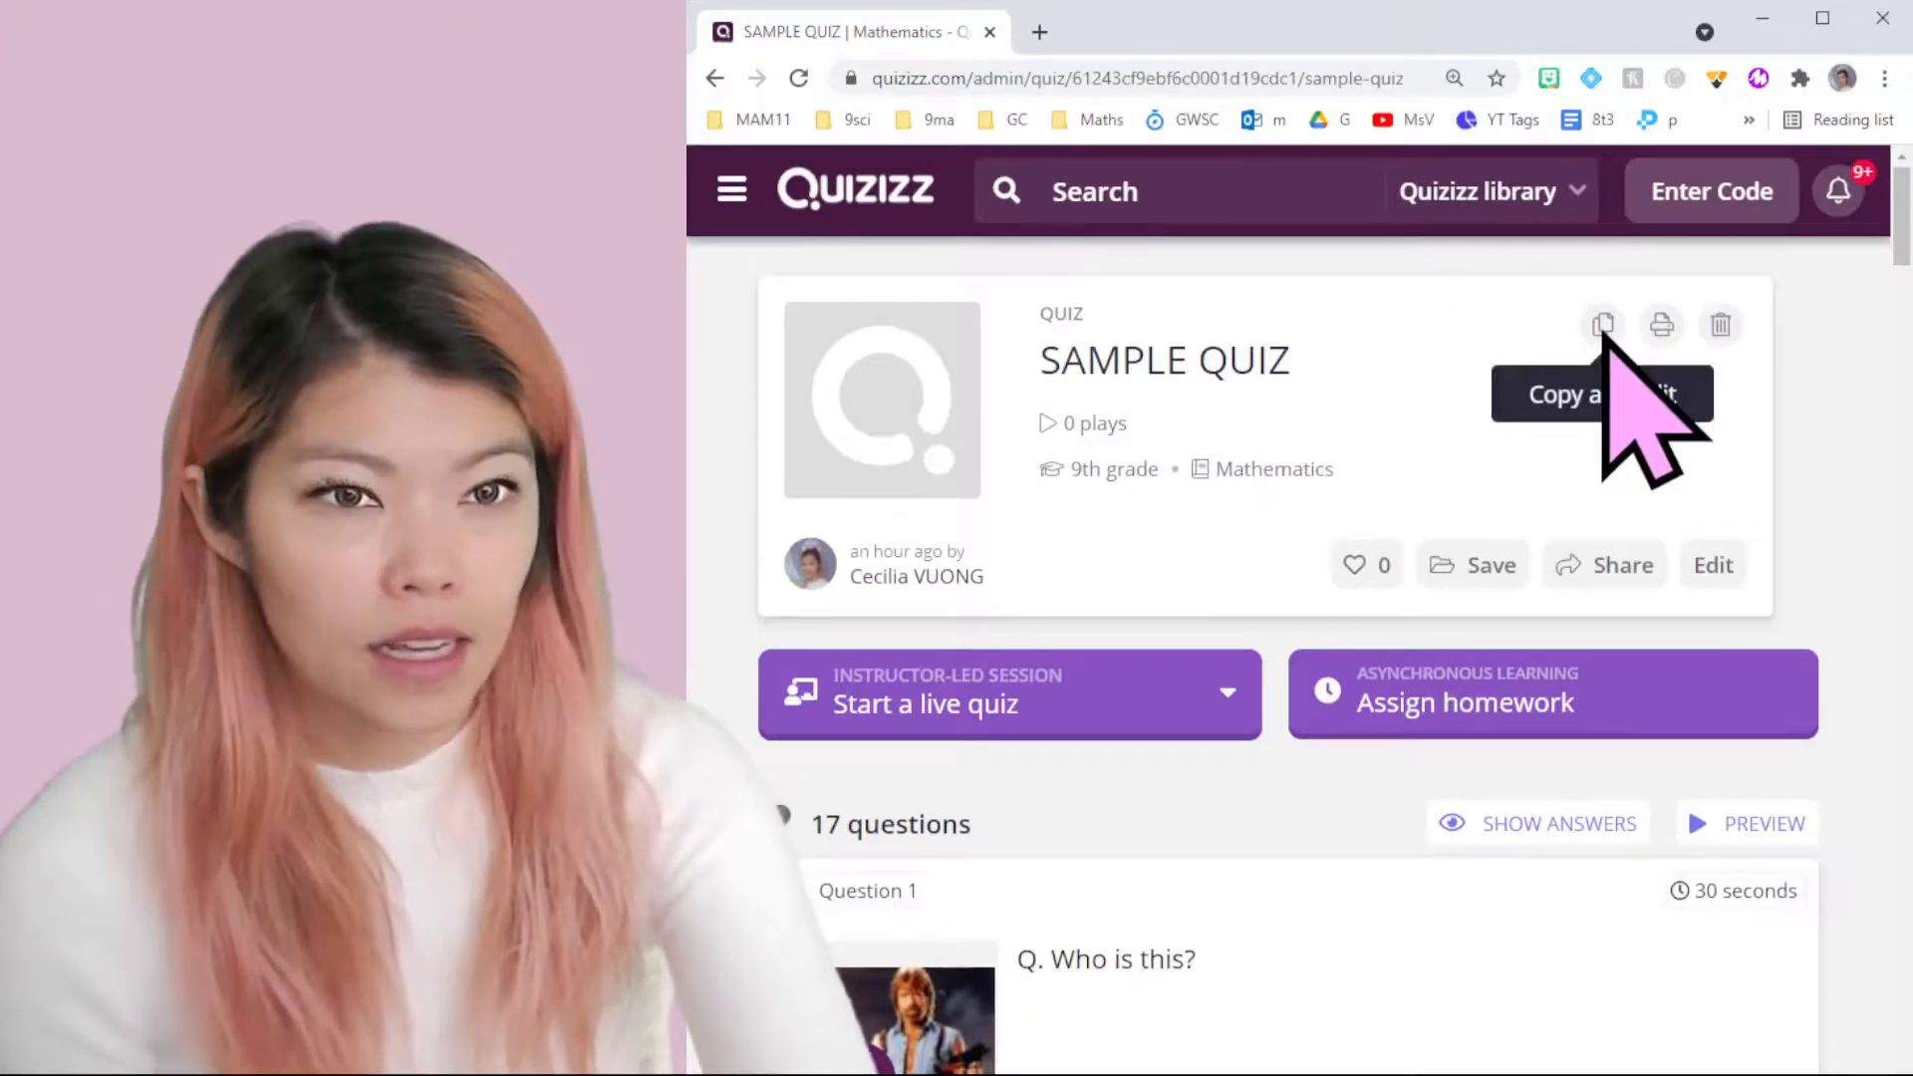
# Step: Make an editable copy of the sample quiz and open that copy in the quiz editor
pyautogui.click(1603, 326)
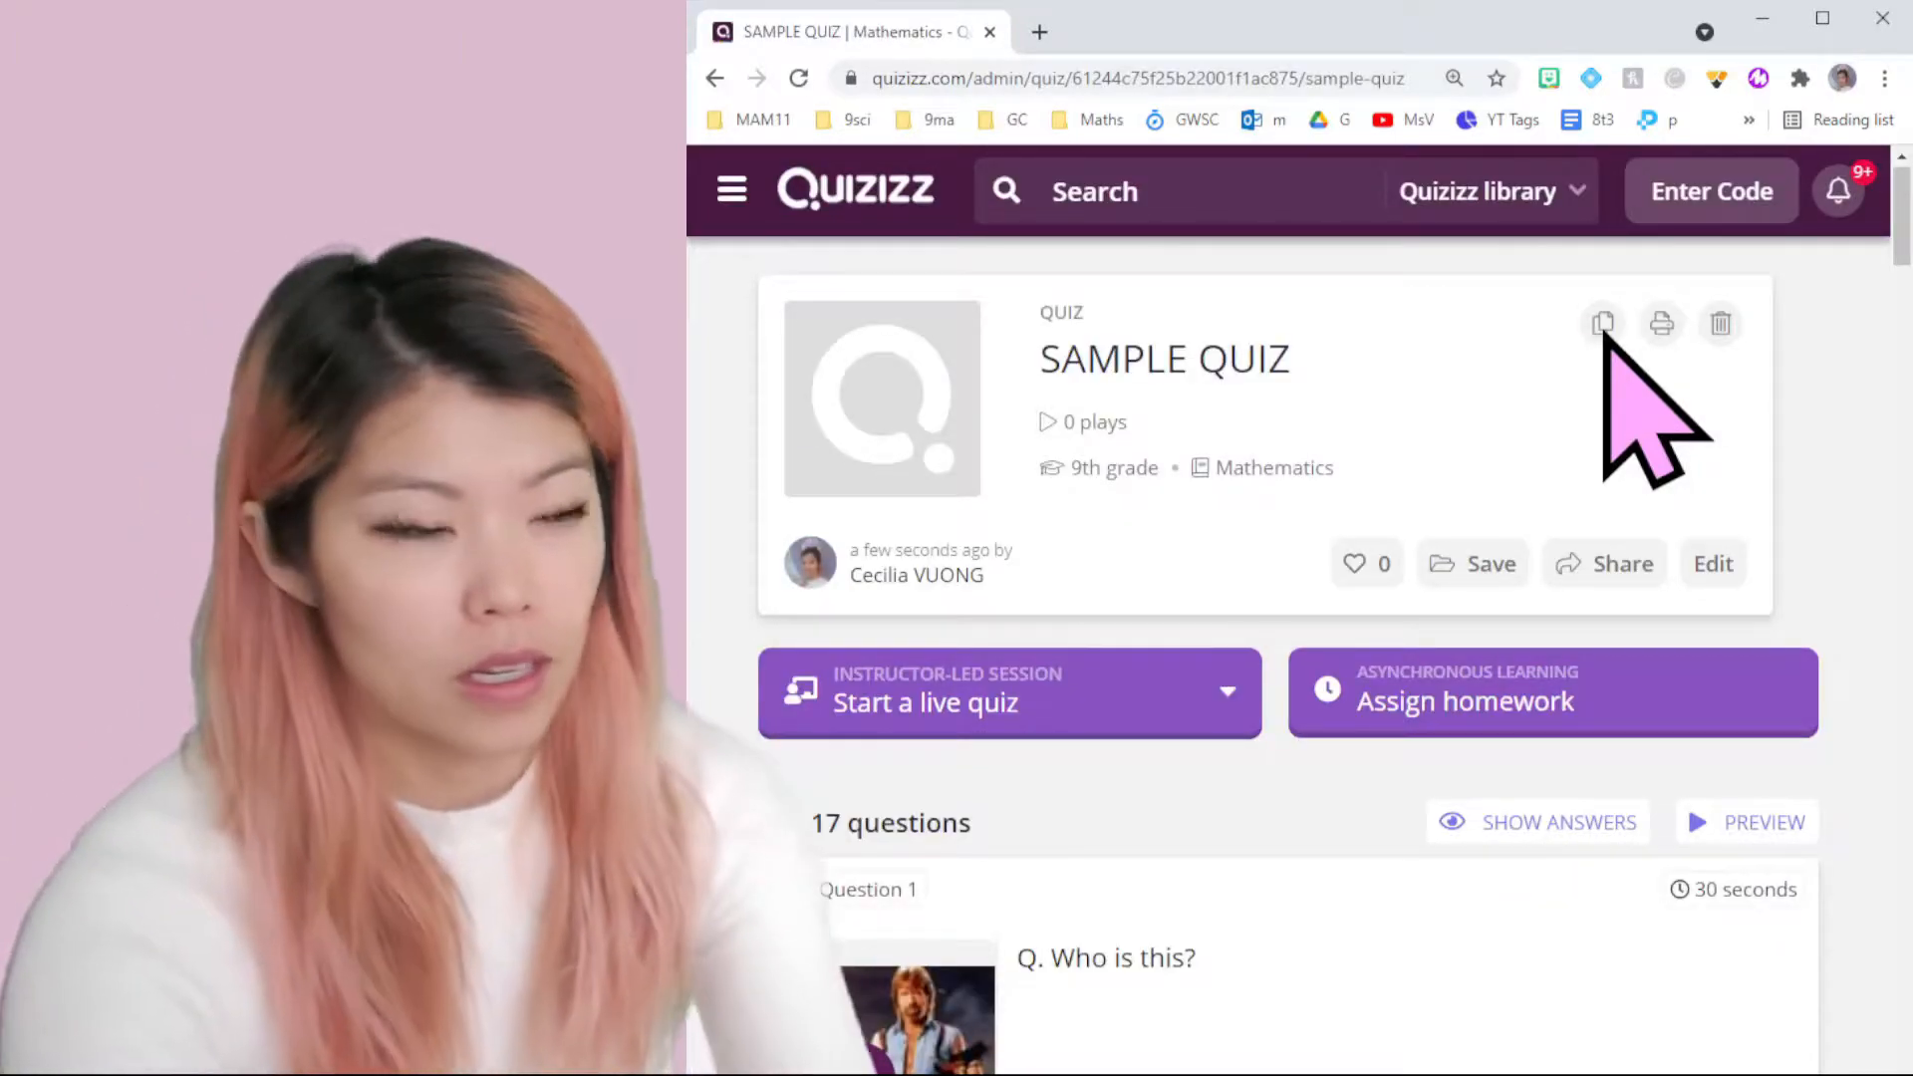
pyautogui.hotkey('ctrl', '-')
pyautogui.hotkey('ctrl', '-')
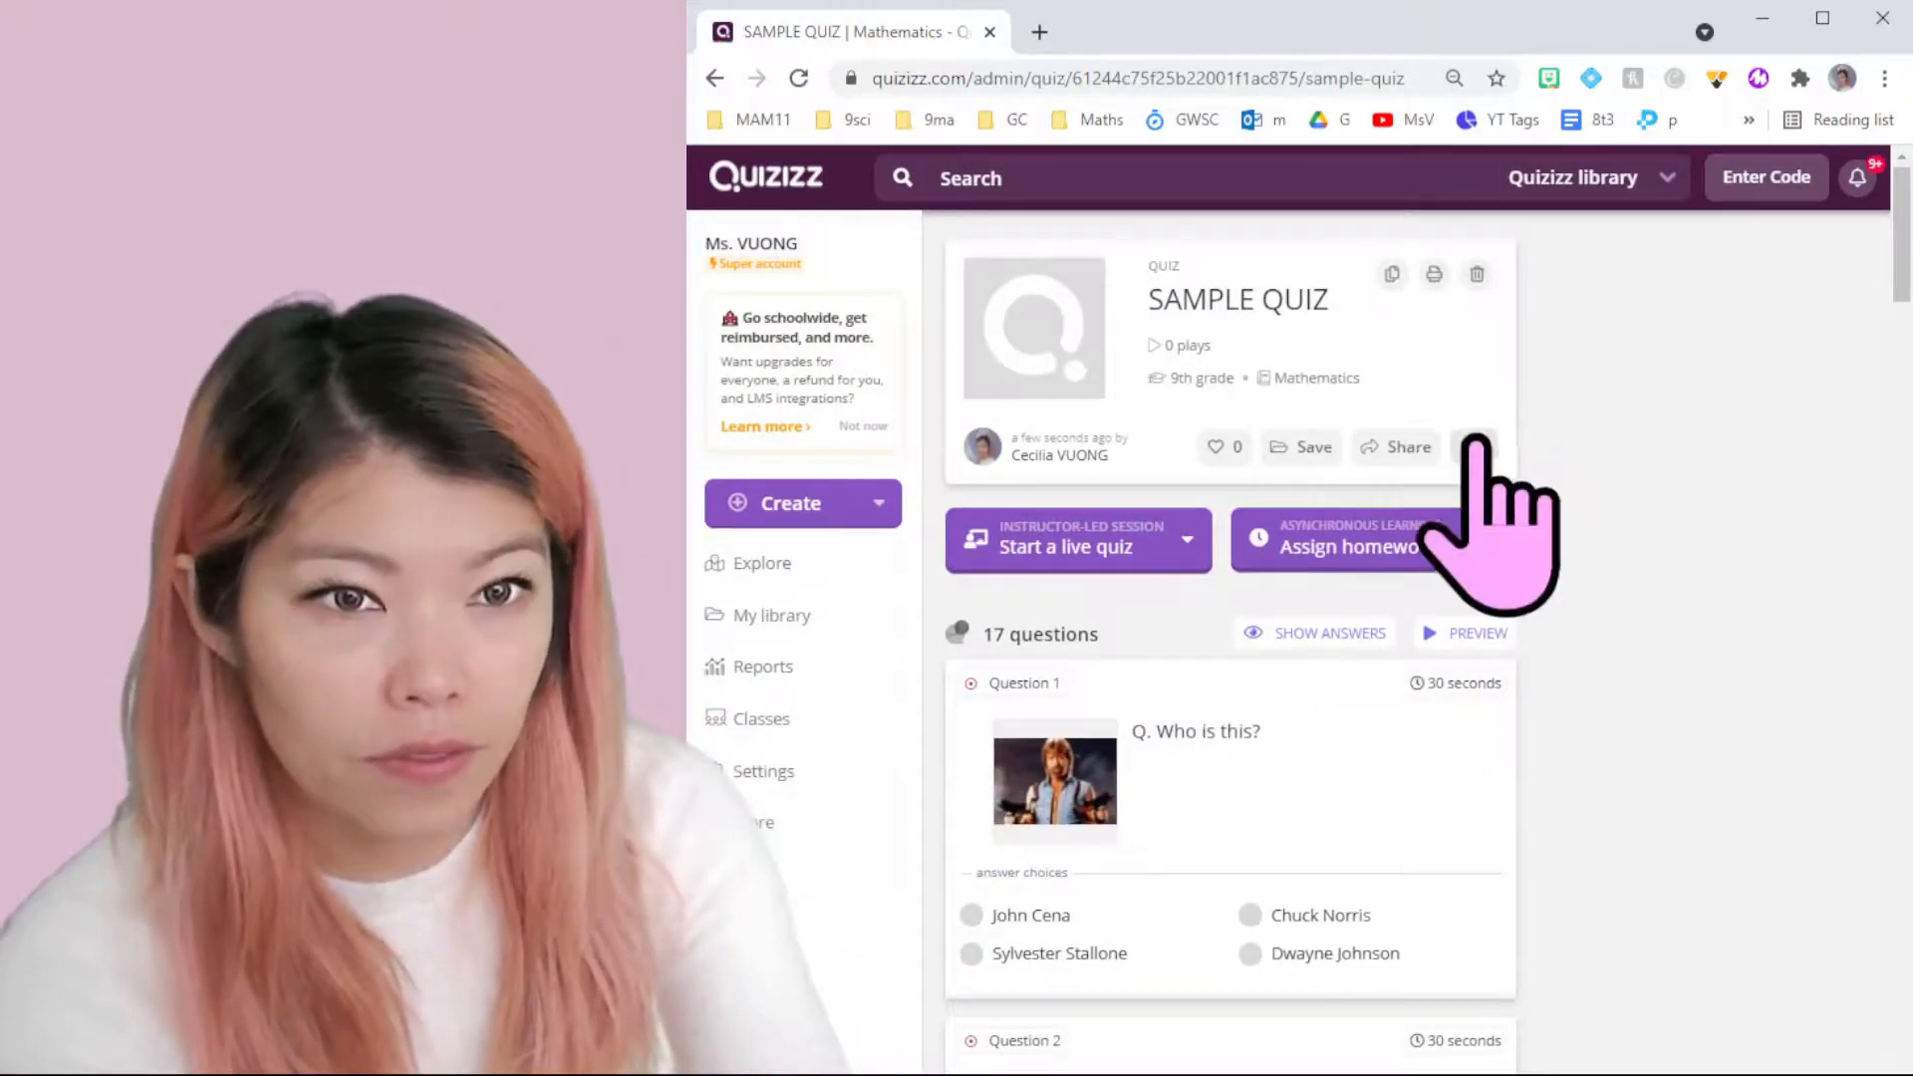
pyautogui.click(1472, 448)
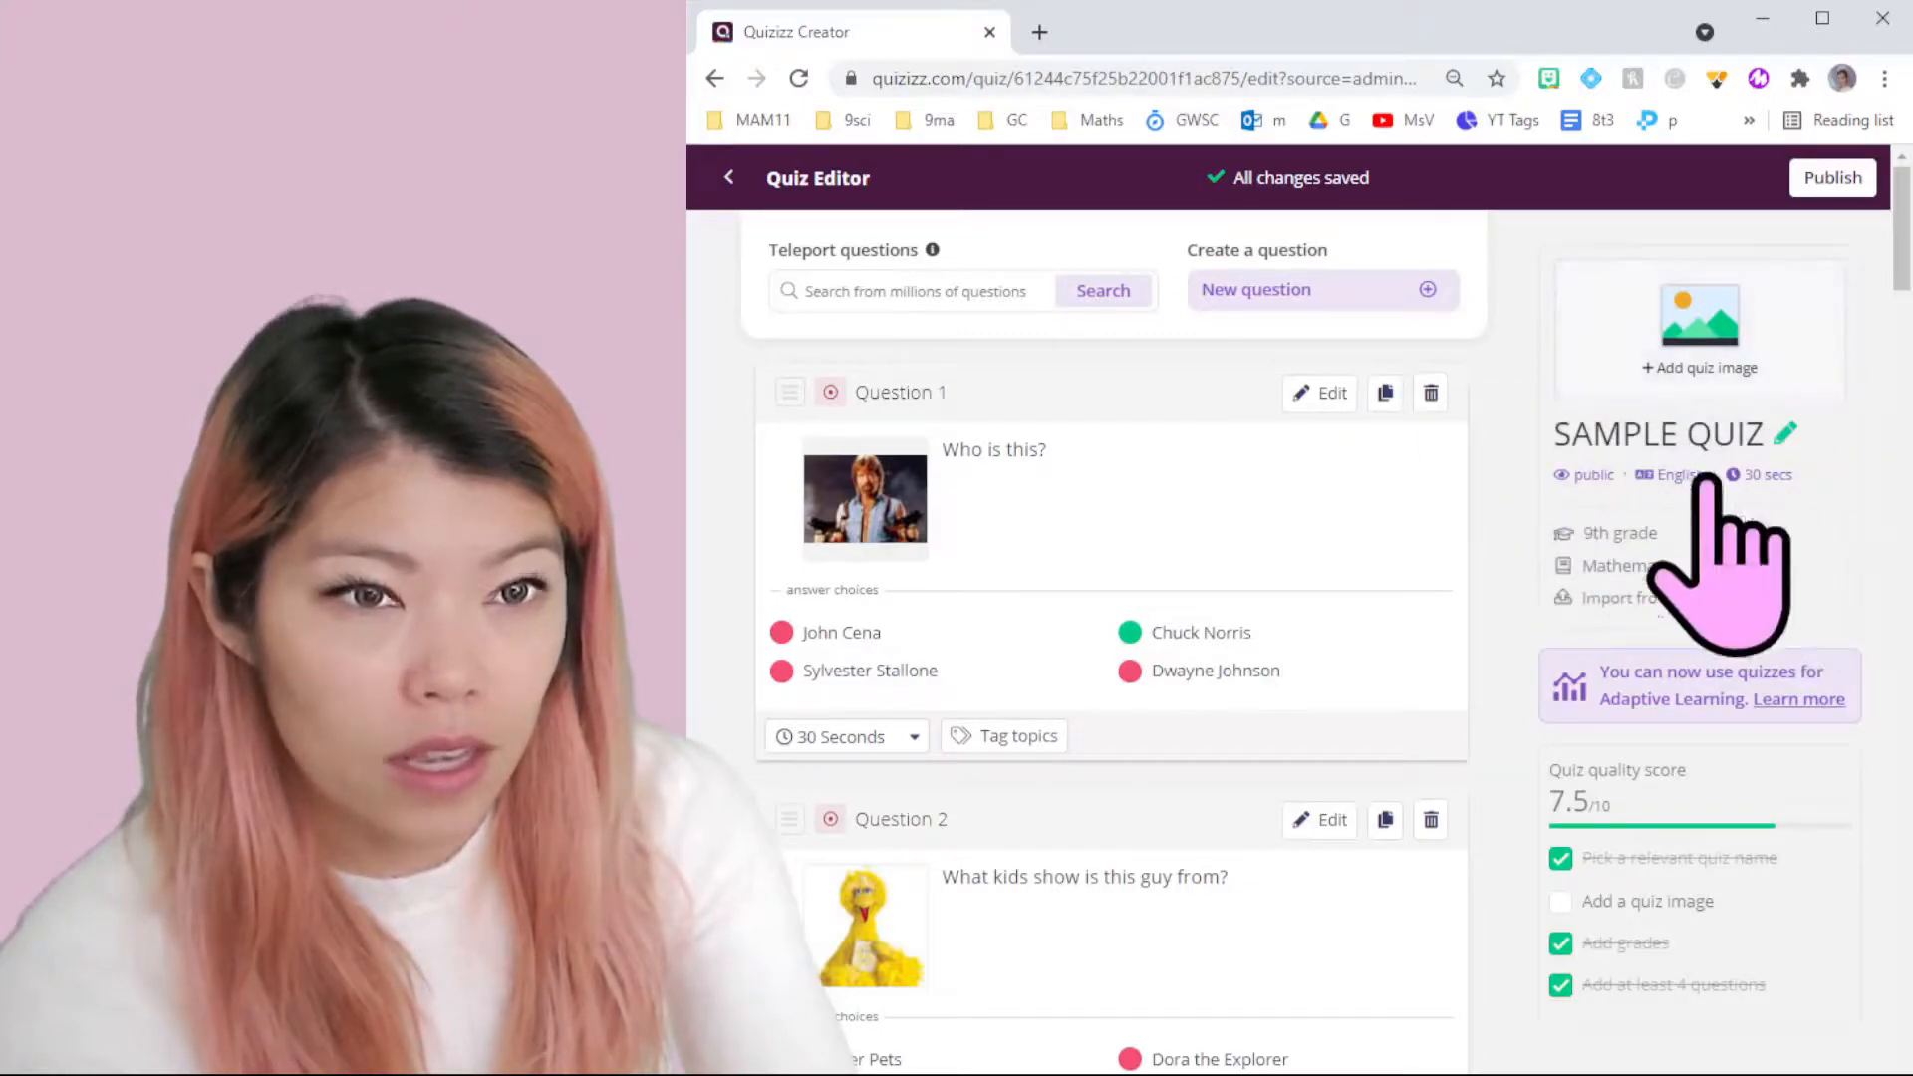
# Step: Rename the copied quiz by adding the teacher's first name and 2021 after "SAMPLE QUIZ", and save it
pyautogui.click(1791, 434)
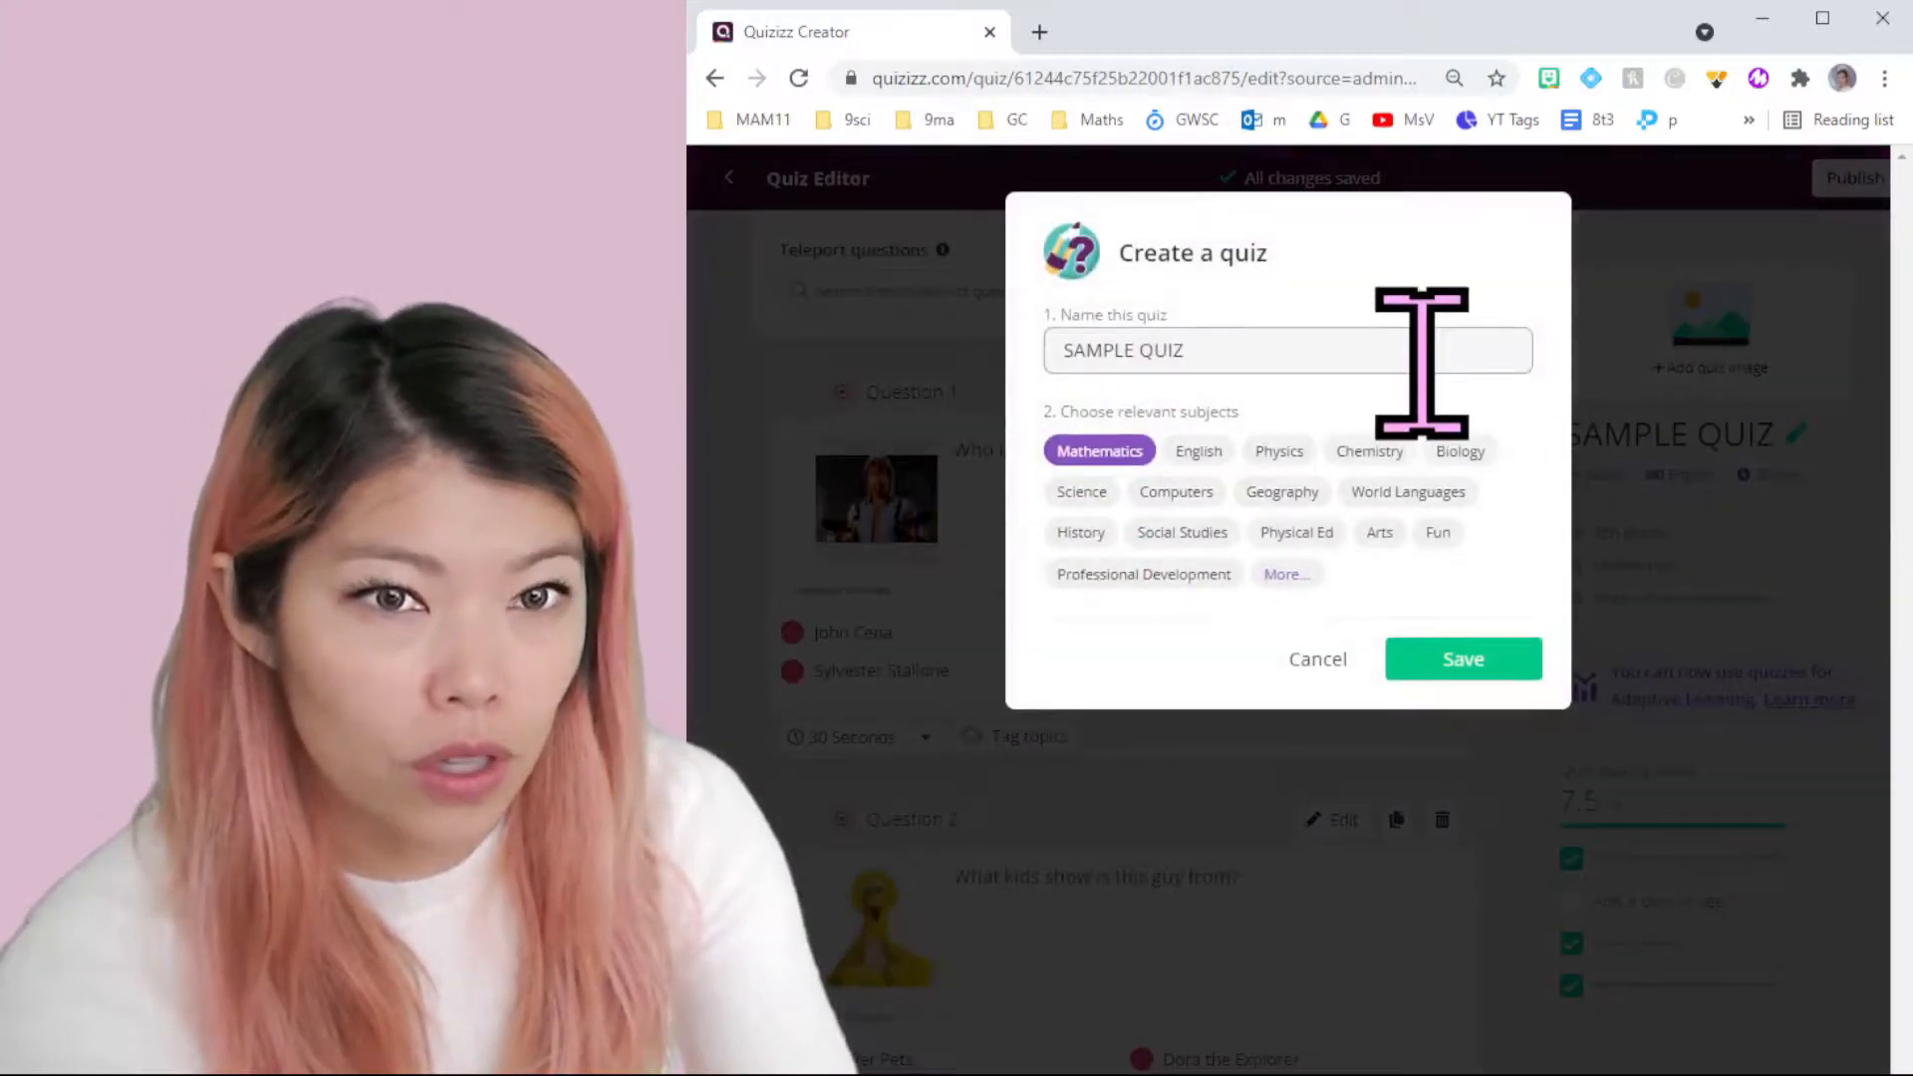
pyautogui.click(1420, 350)
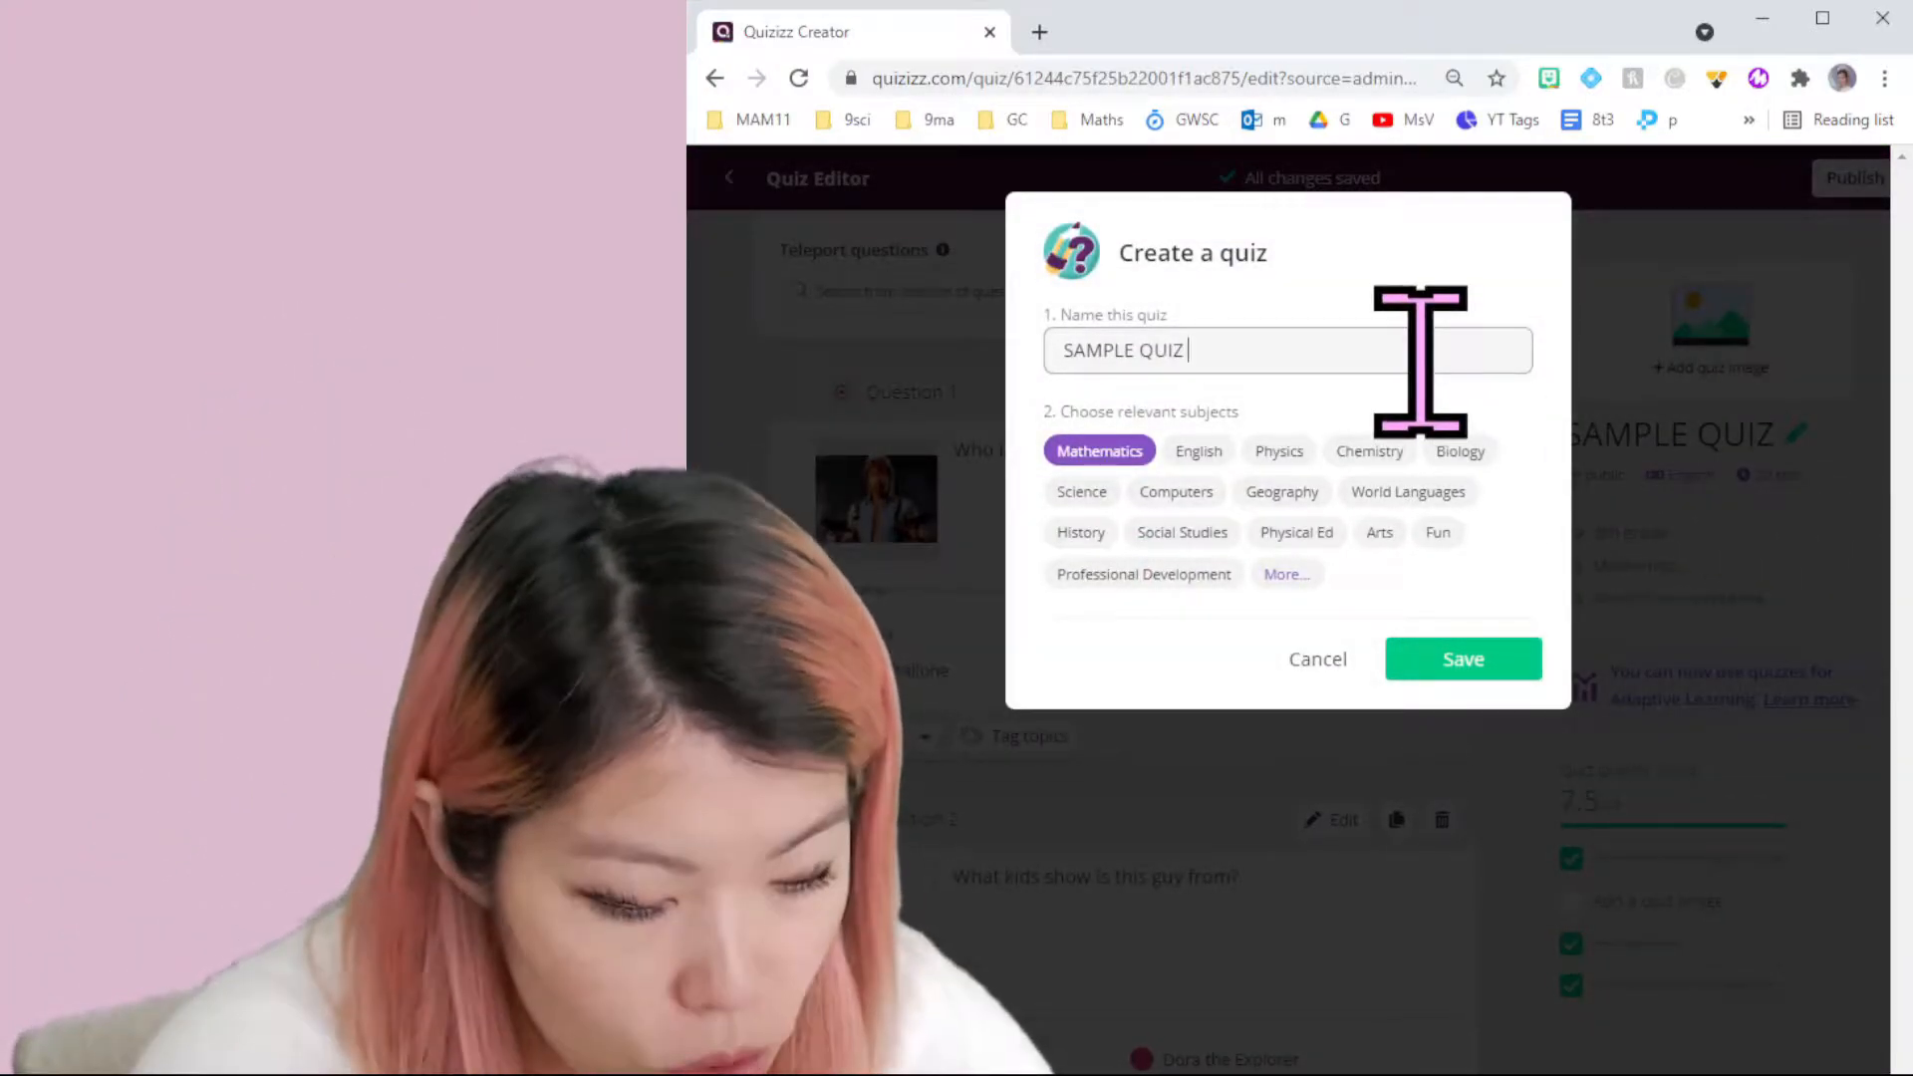
pyautogui.write('cecilia')
pyautogui.press('BackSpace')
pyautogui.press('BackSpace')
pyautogui.press('BackSpace')
pyautogui.press('BackSpace')
pyautogui.press('BackSpace')
pyautogui.press('BackSpace')
pyautogui.press('BackSpace')
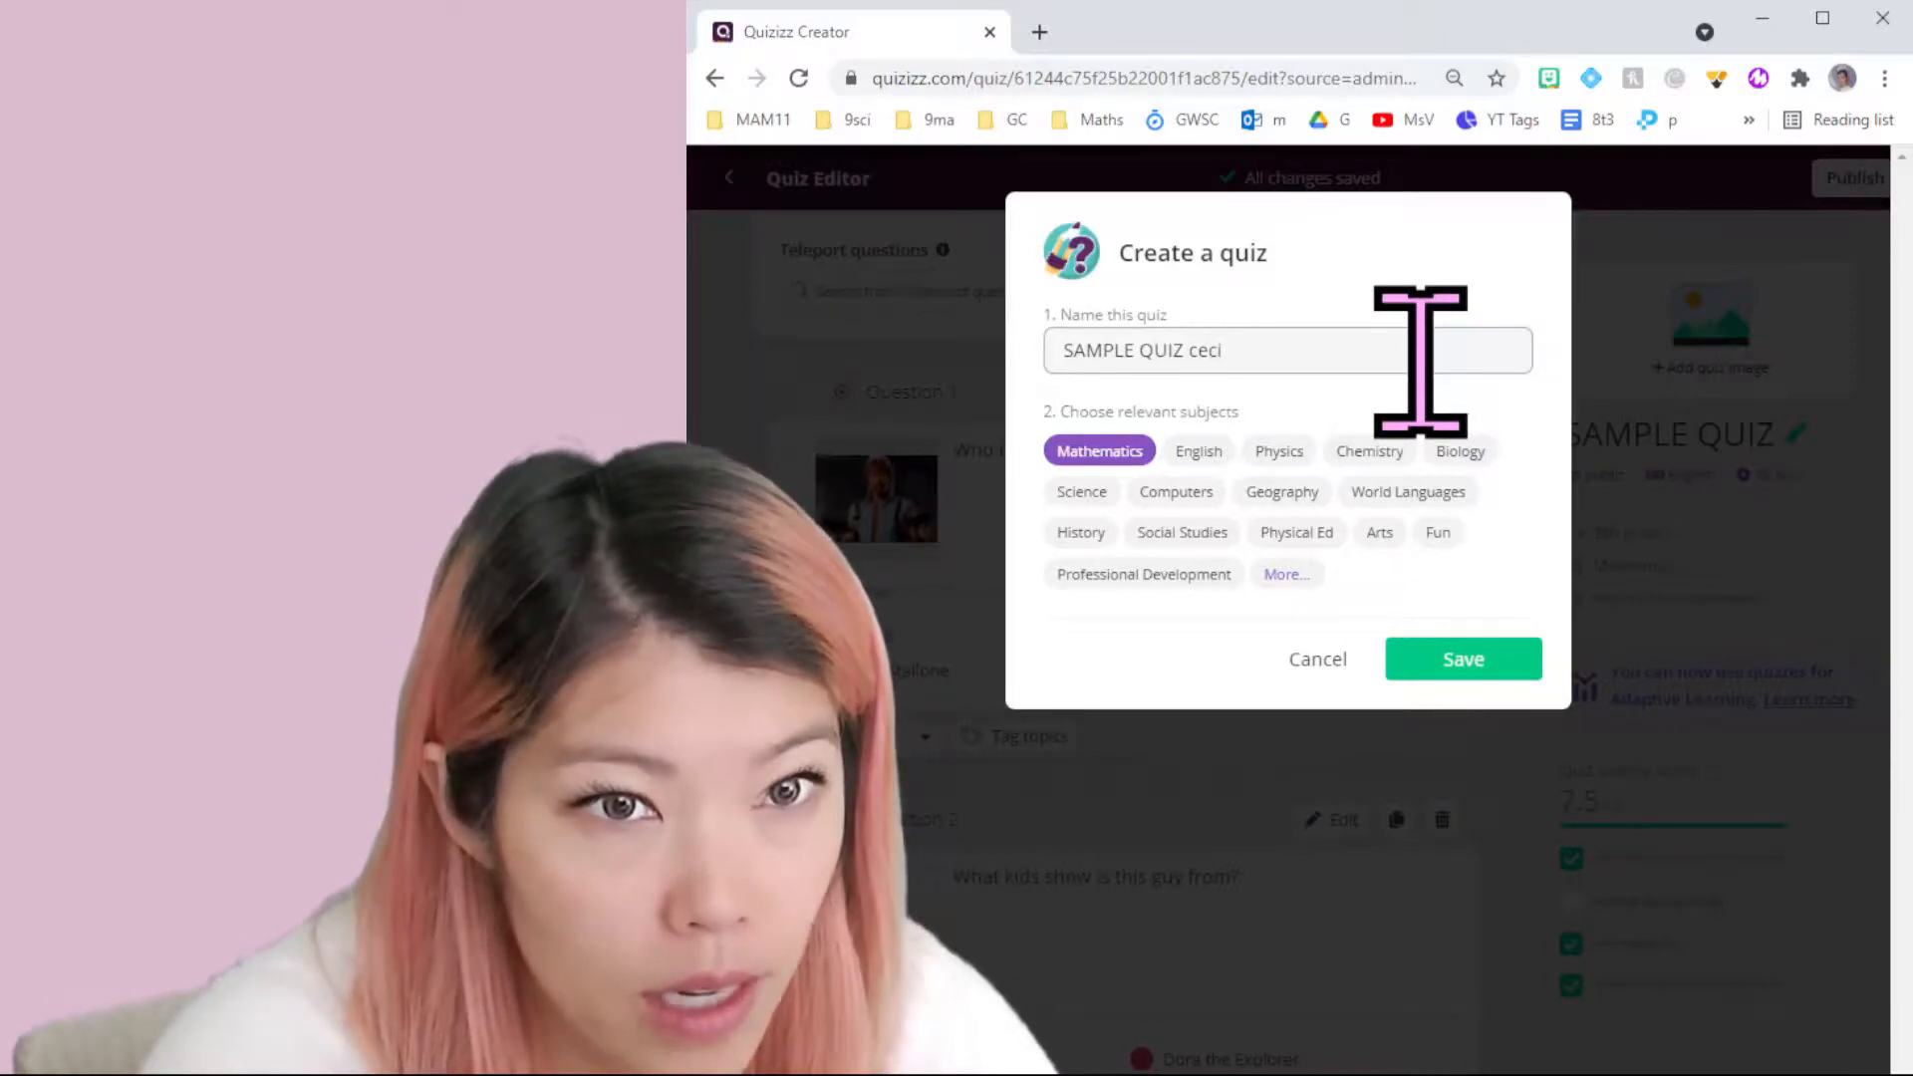
pyautogui.write('Cecilia202')
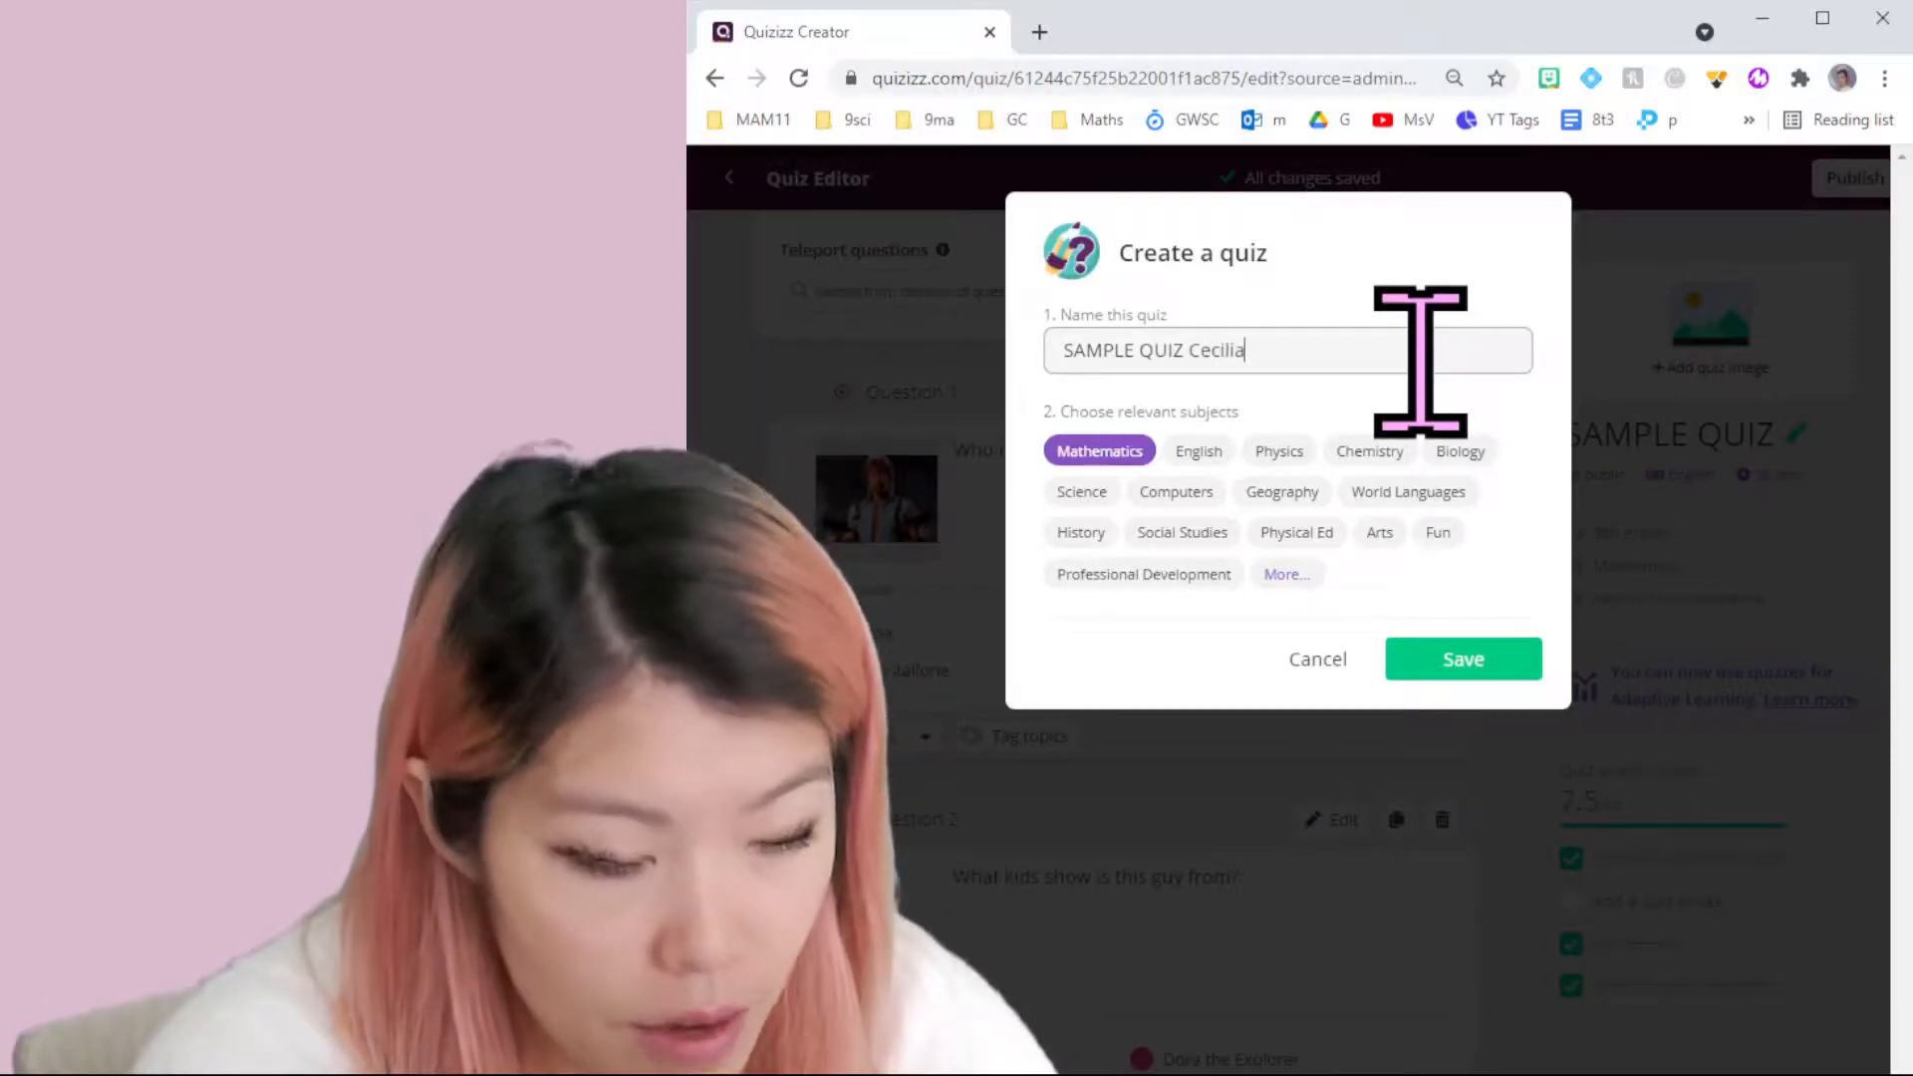
pyautogui.write('1')
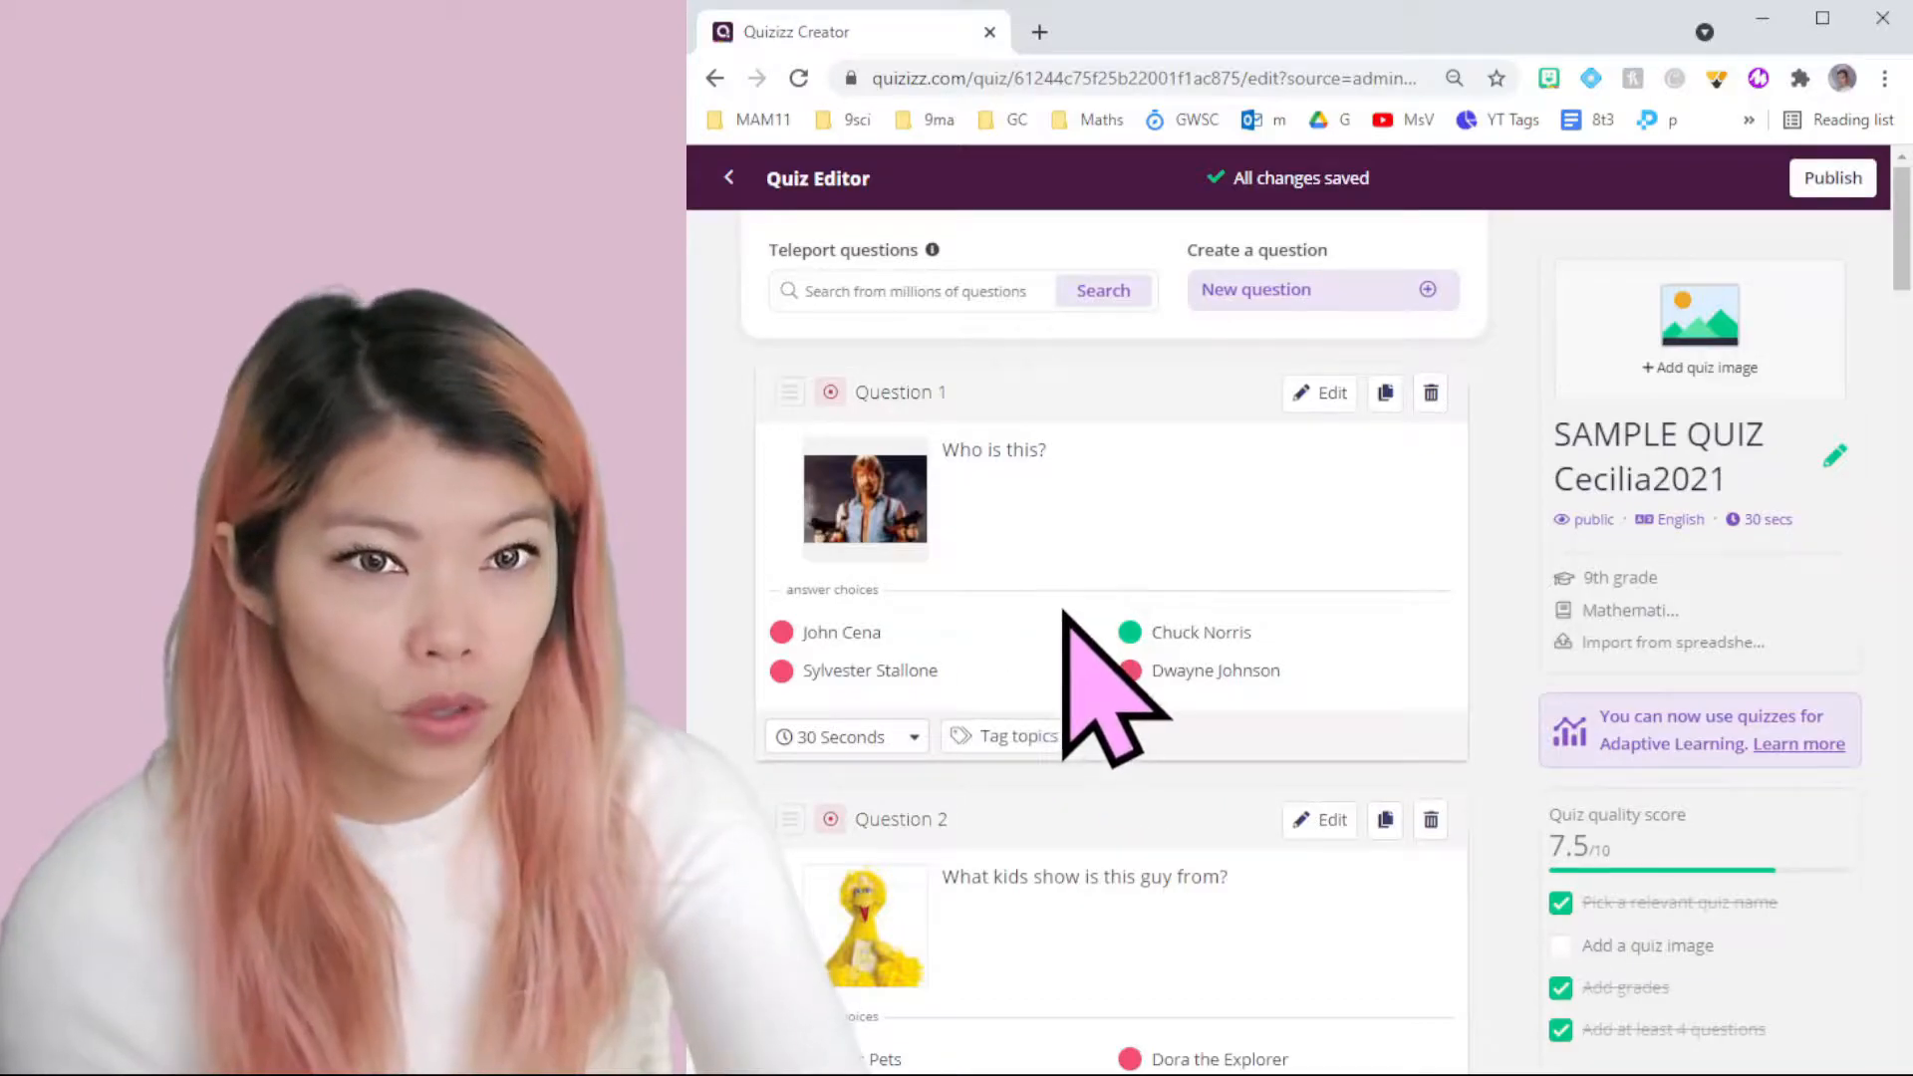
# Step: Set the accepted alternative answer of Question 15, the riddle about the body of water, to "Oceans" and save the question
pyautogui.scroll(-20, 1179, 538)
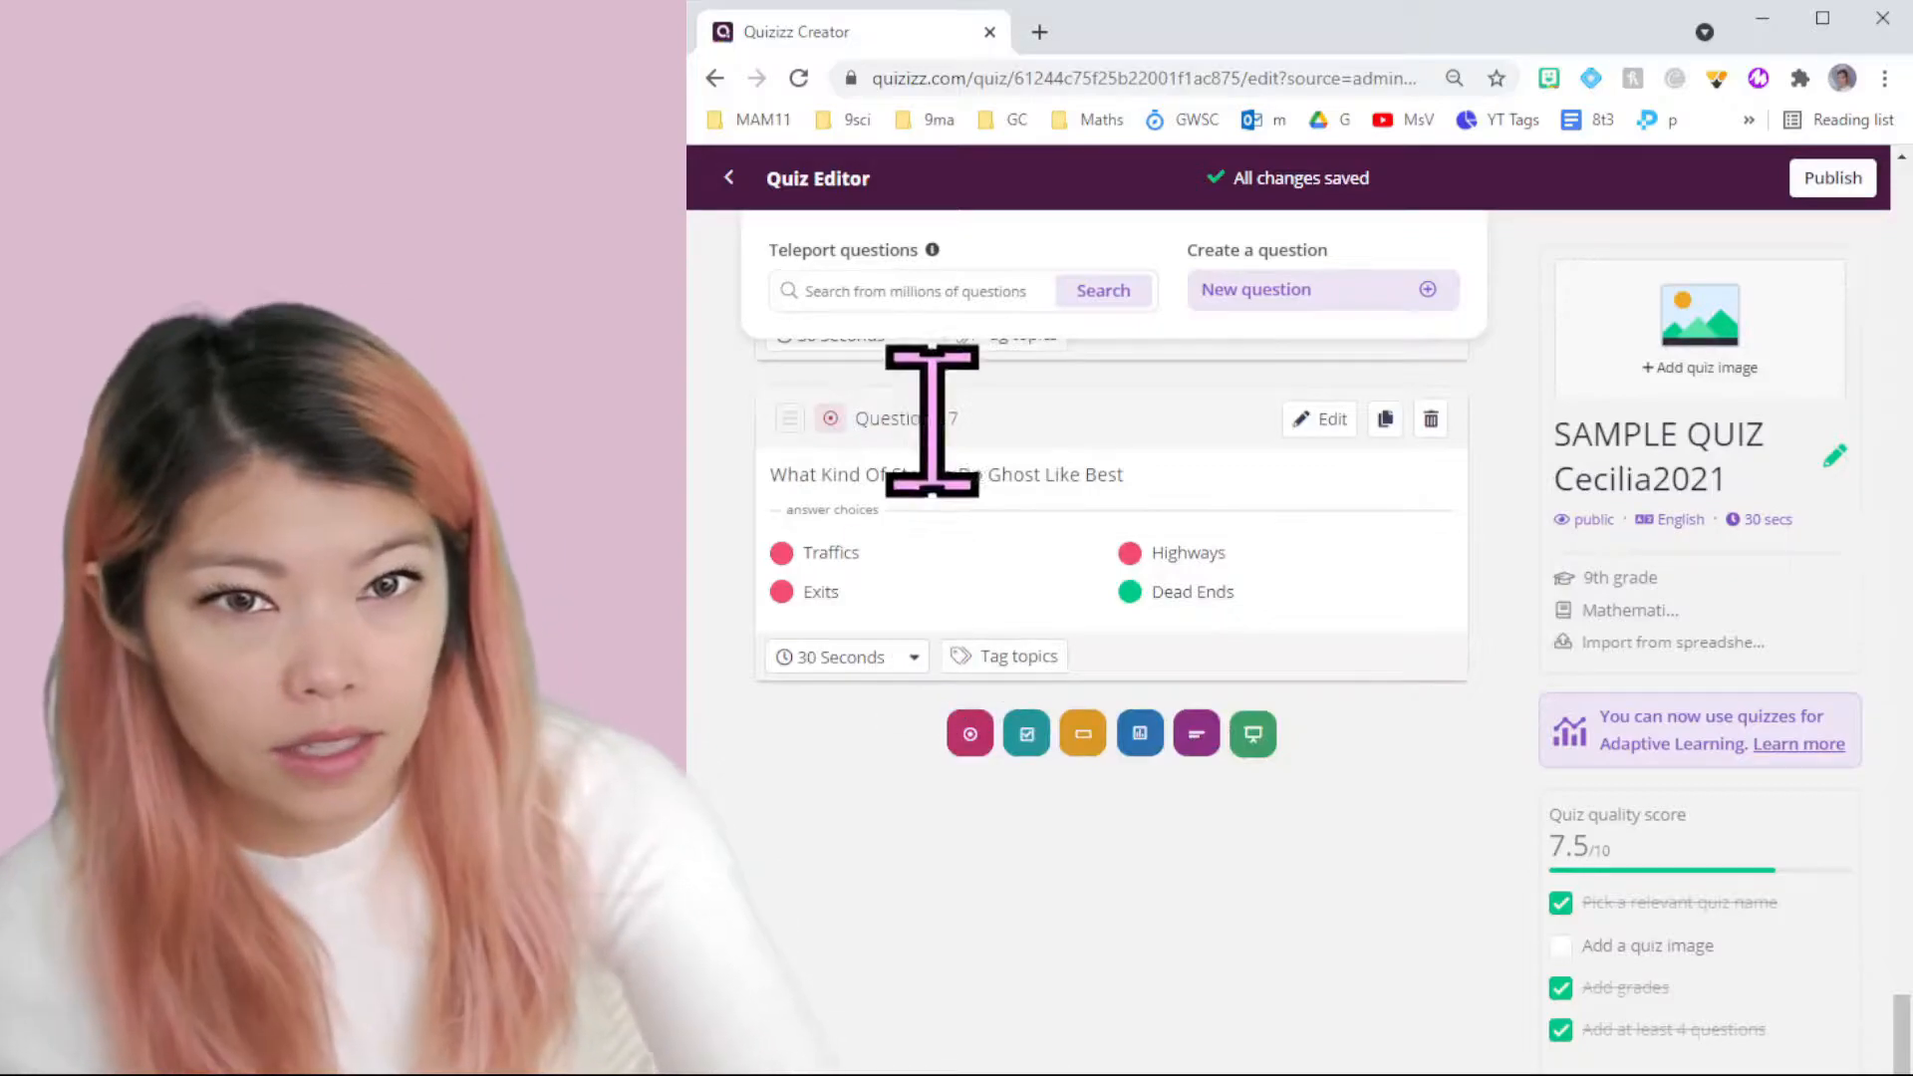
pyautogui.scroll(4, 1066, 772)
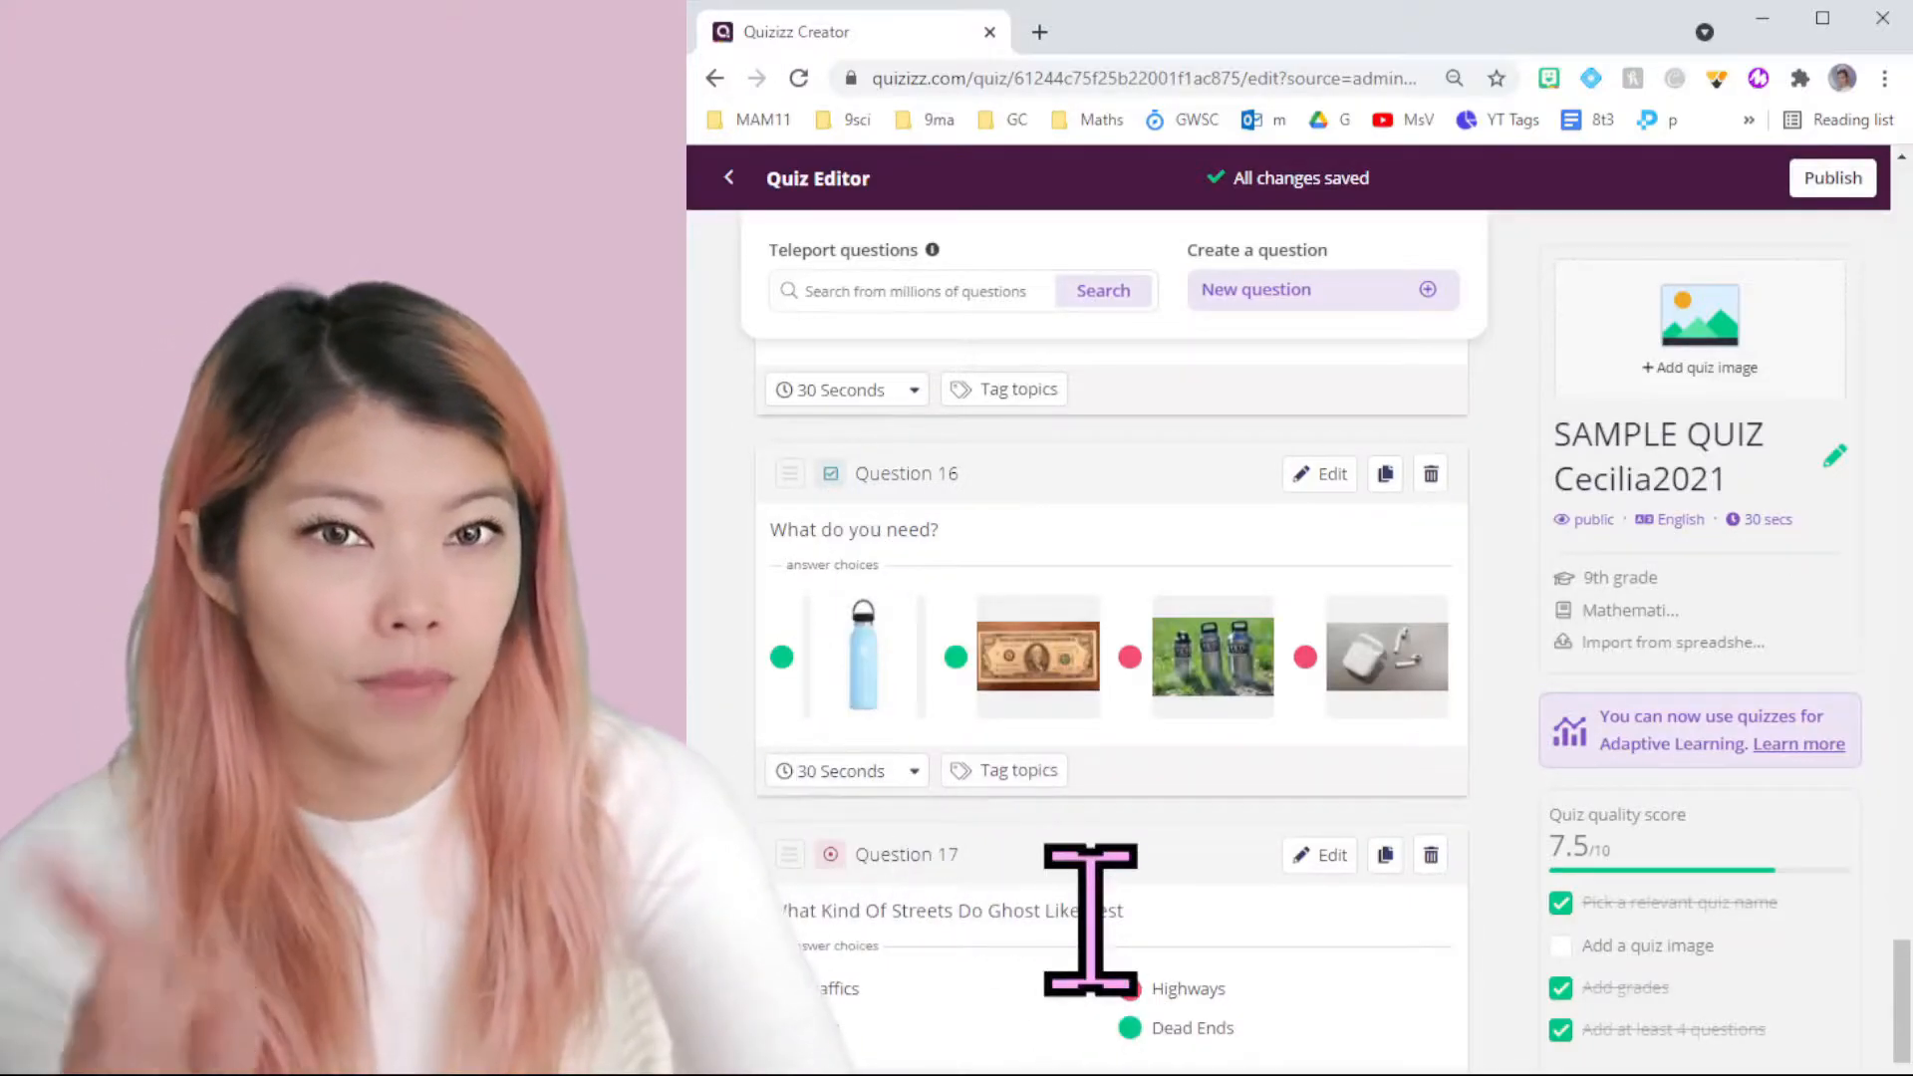
pyautogui.scroll(-2, 1106, 887)
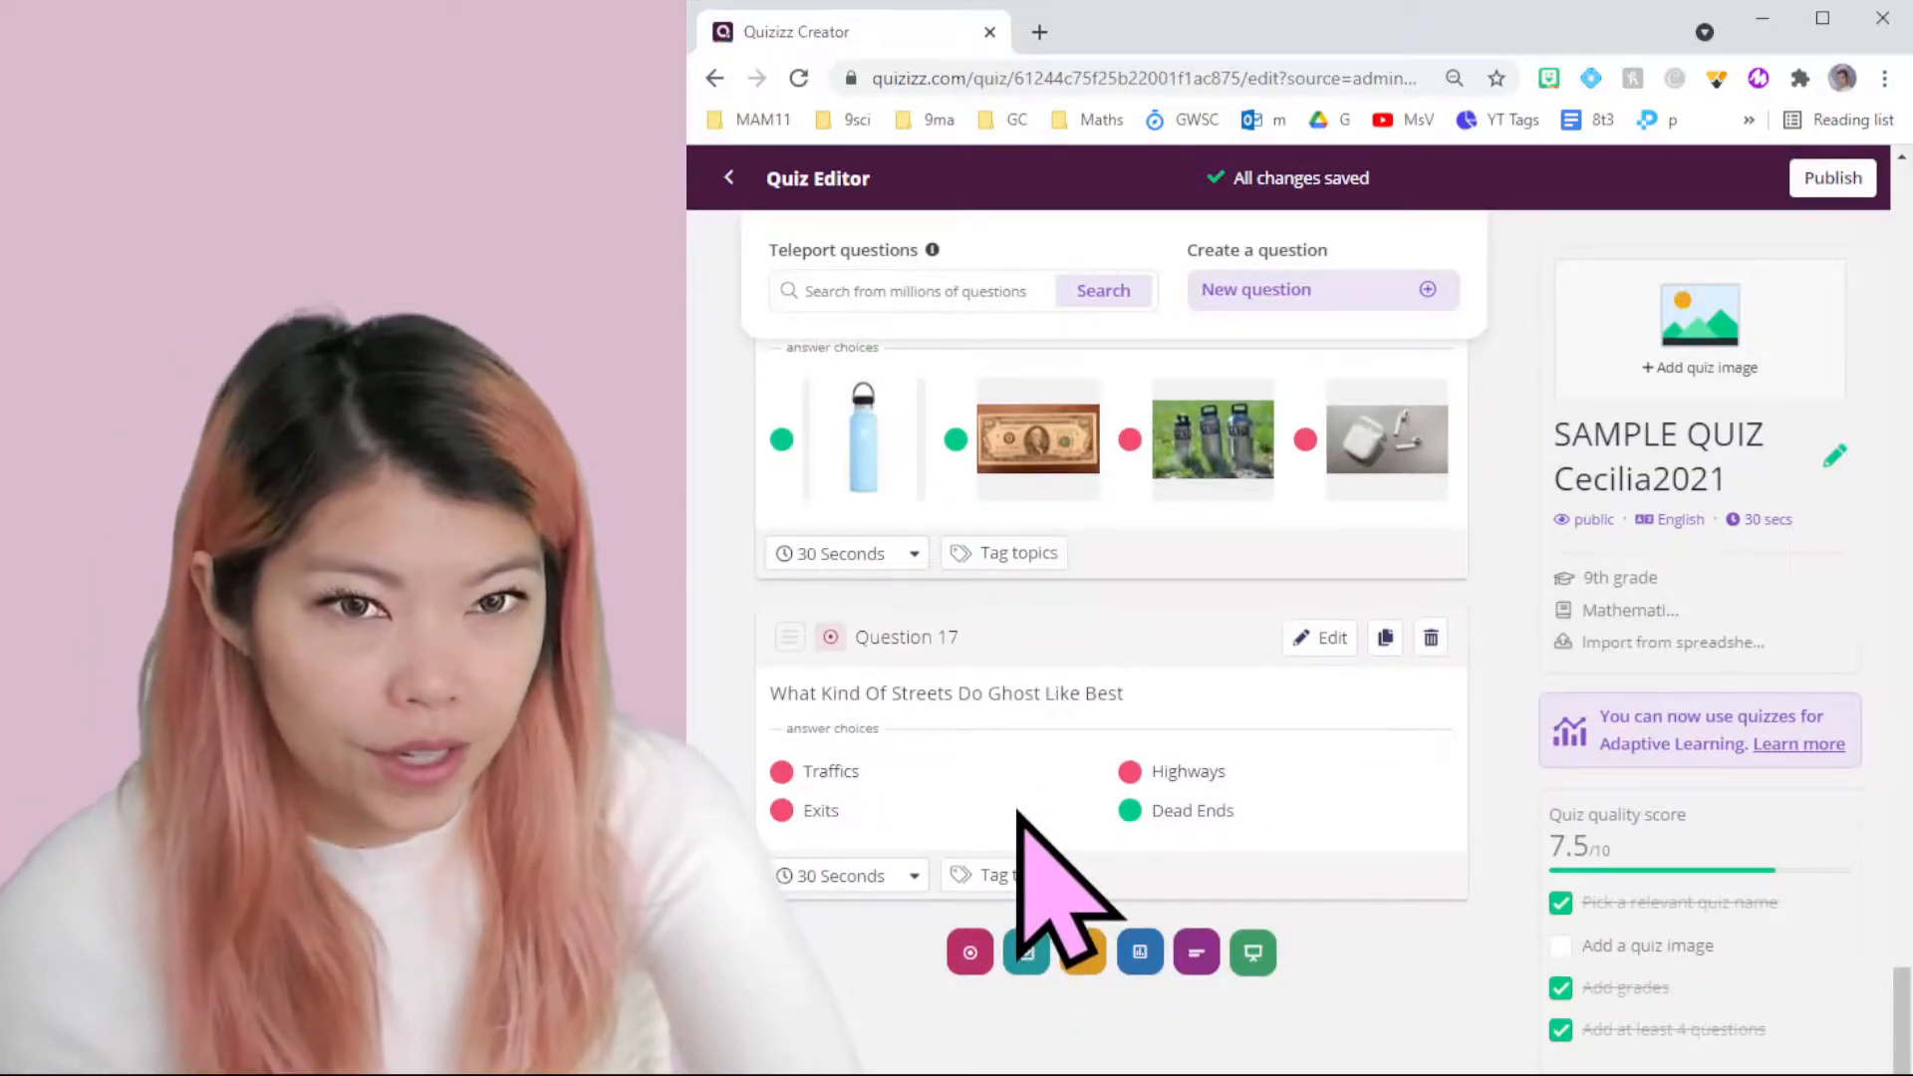
pyautogui.scroll(6, 1018, 811)
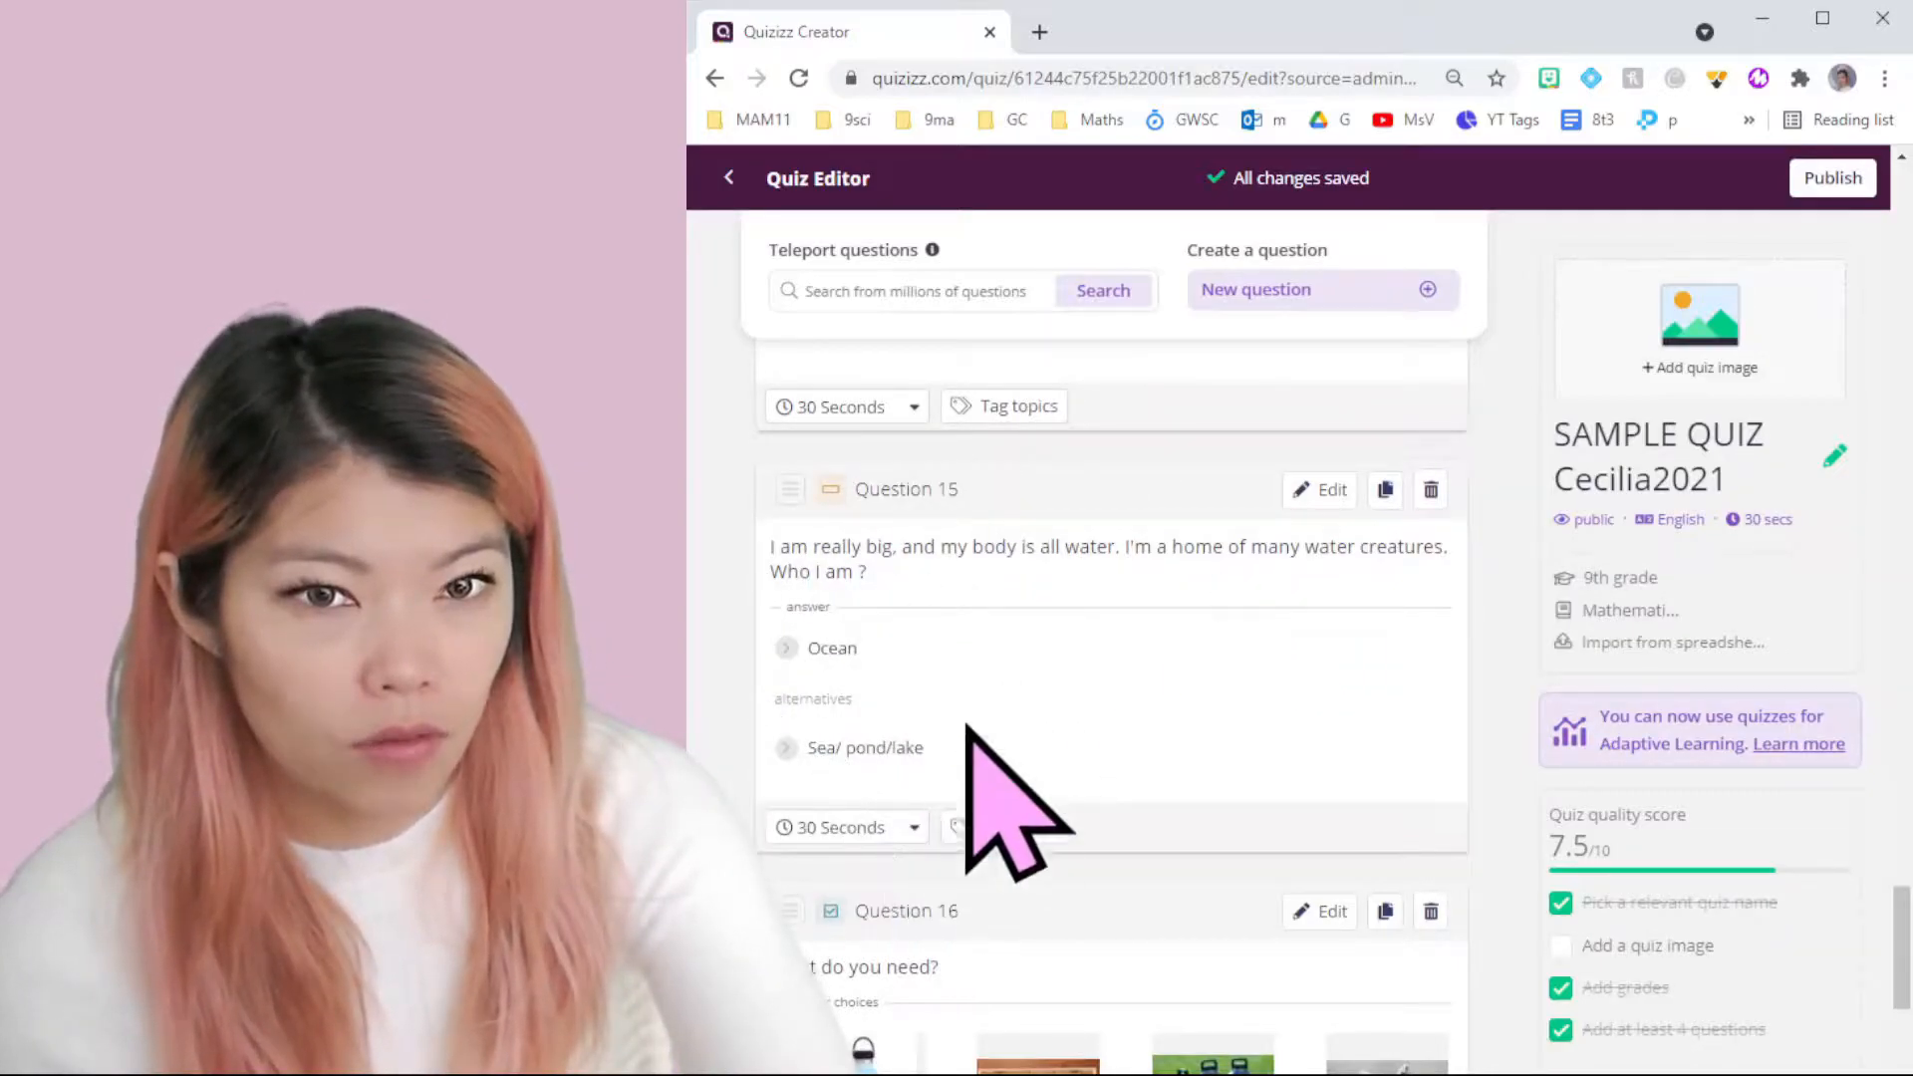
pyautogui.click(1295, 493)
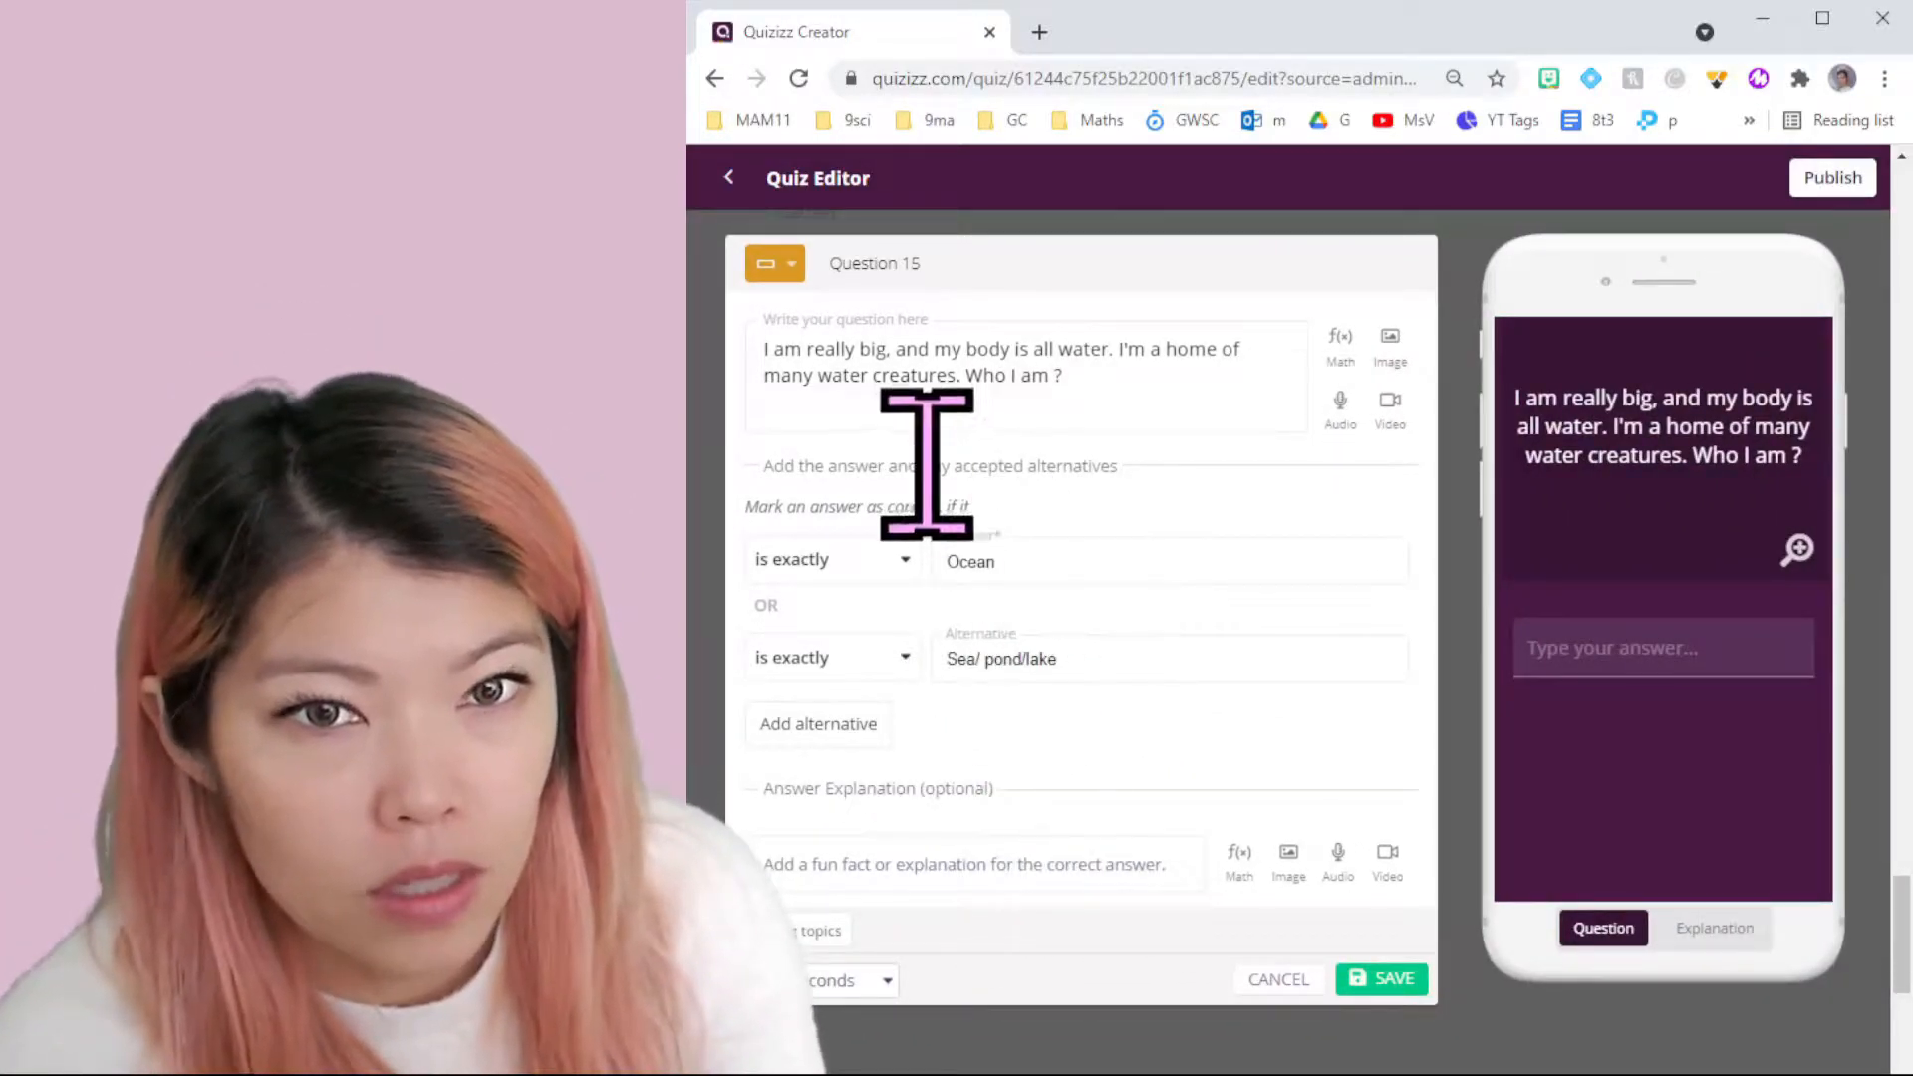
pyautogui.moveTo(1130, 645); pyautogui.dragTo(923, 642)
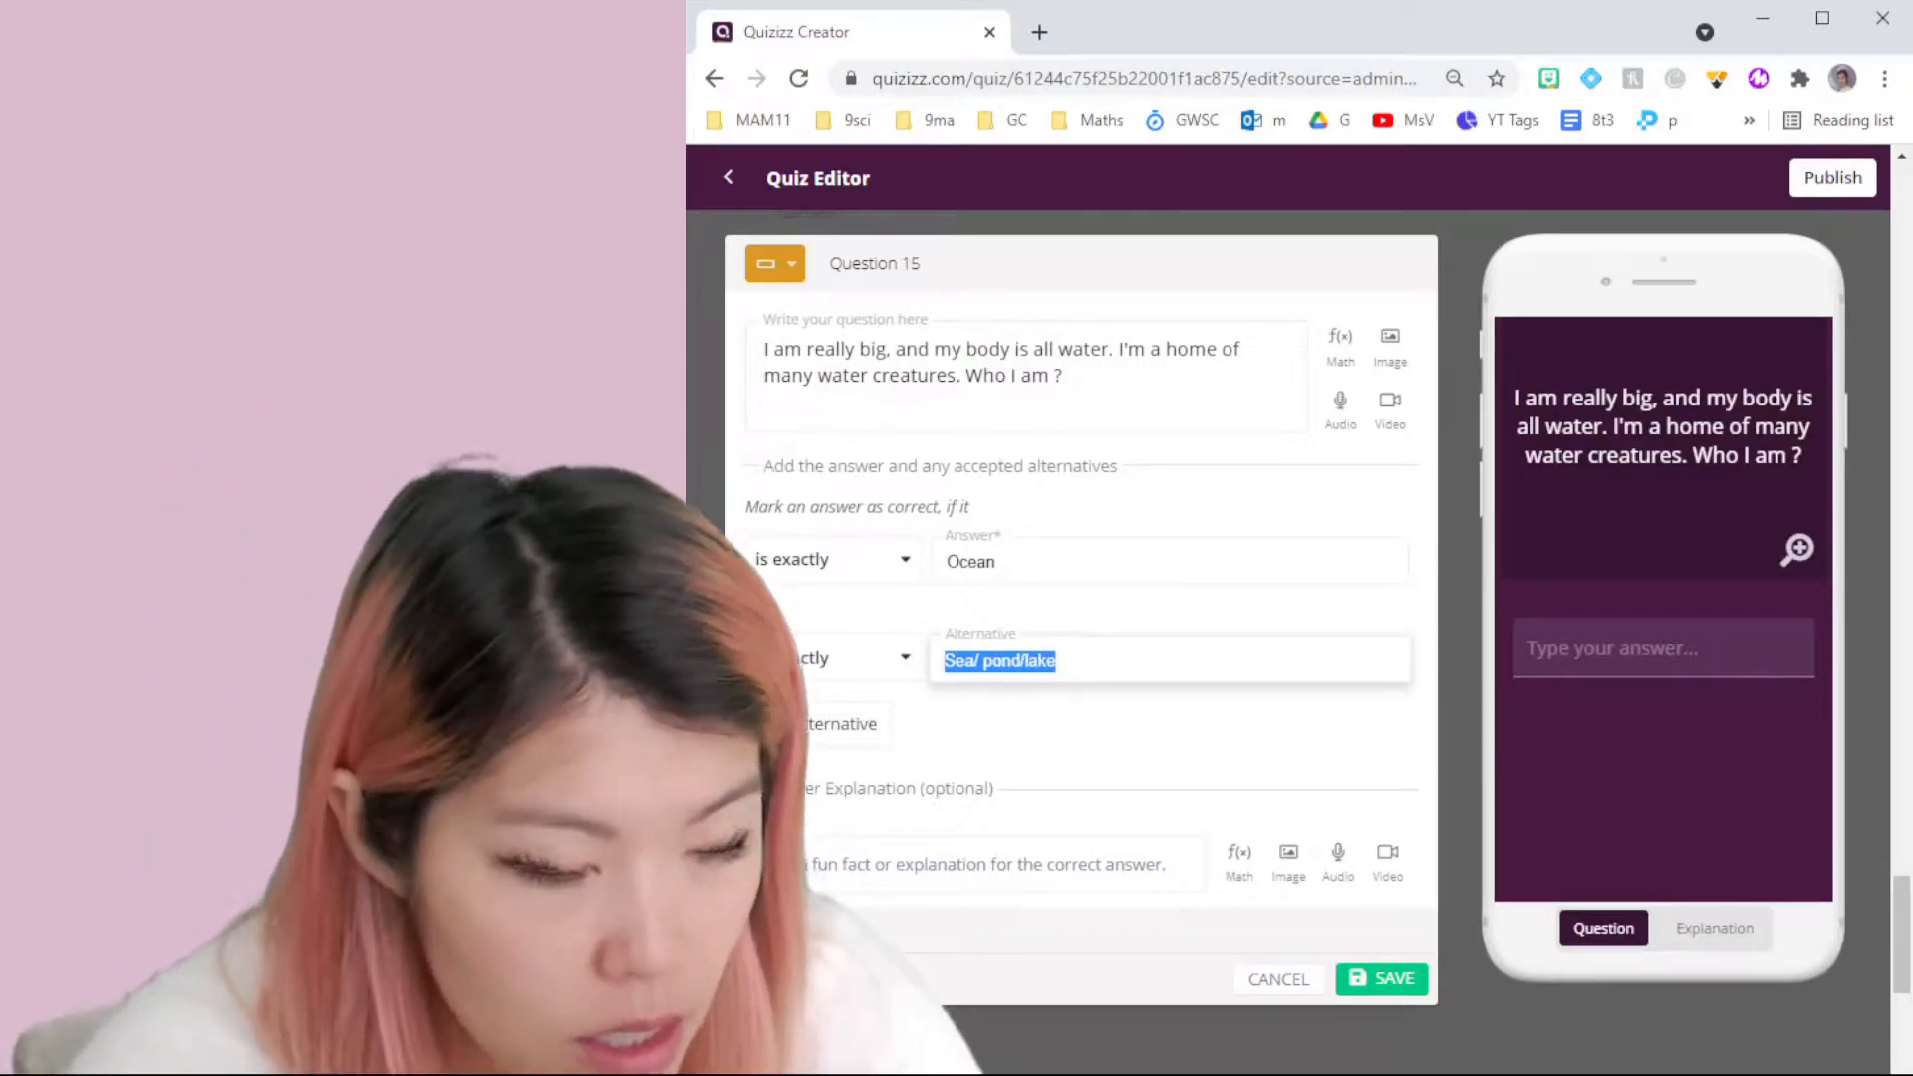
pyautogui.write('Oc')
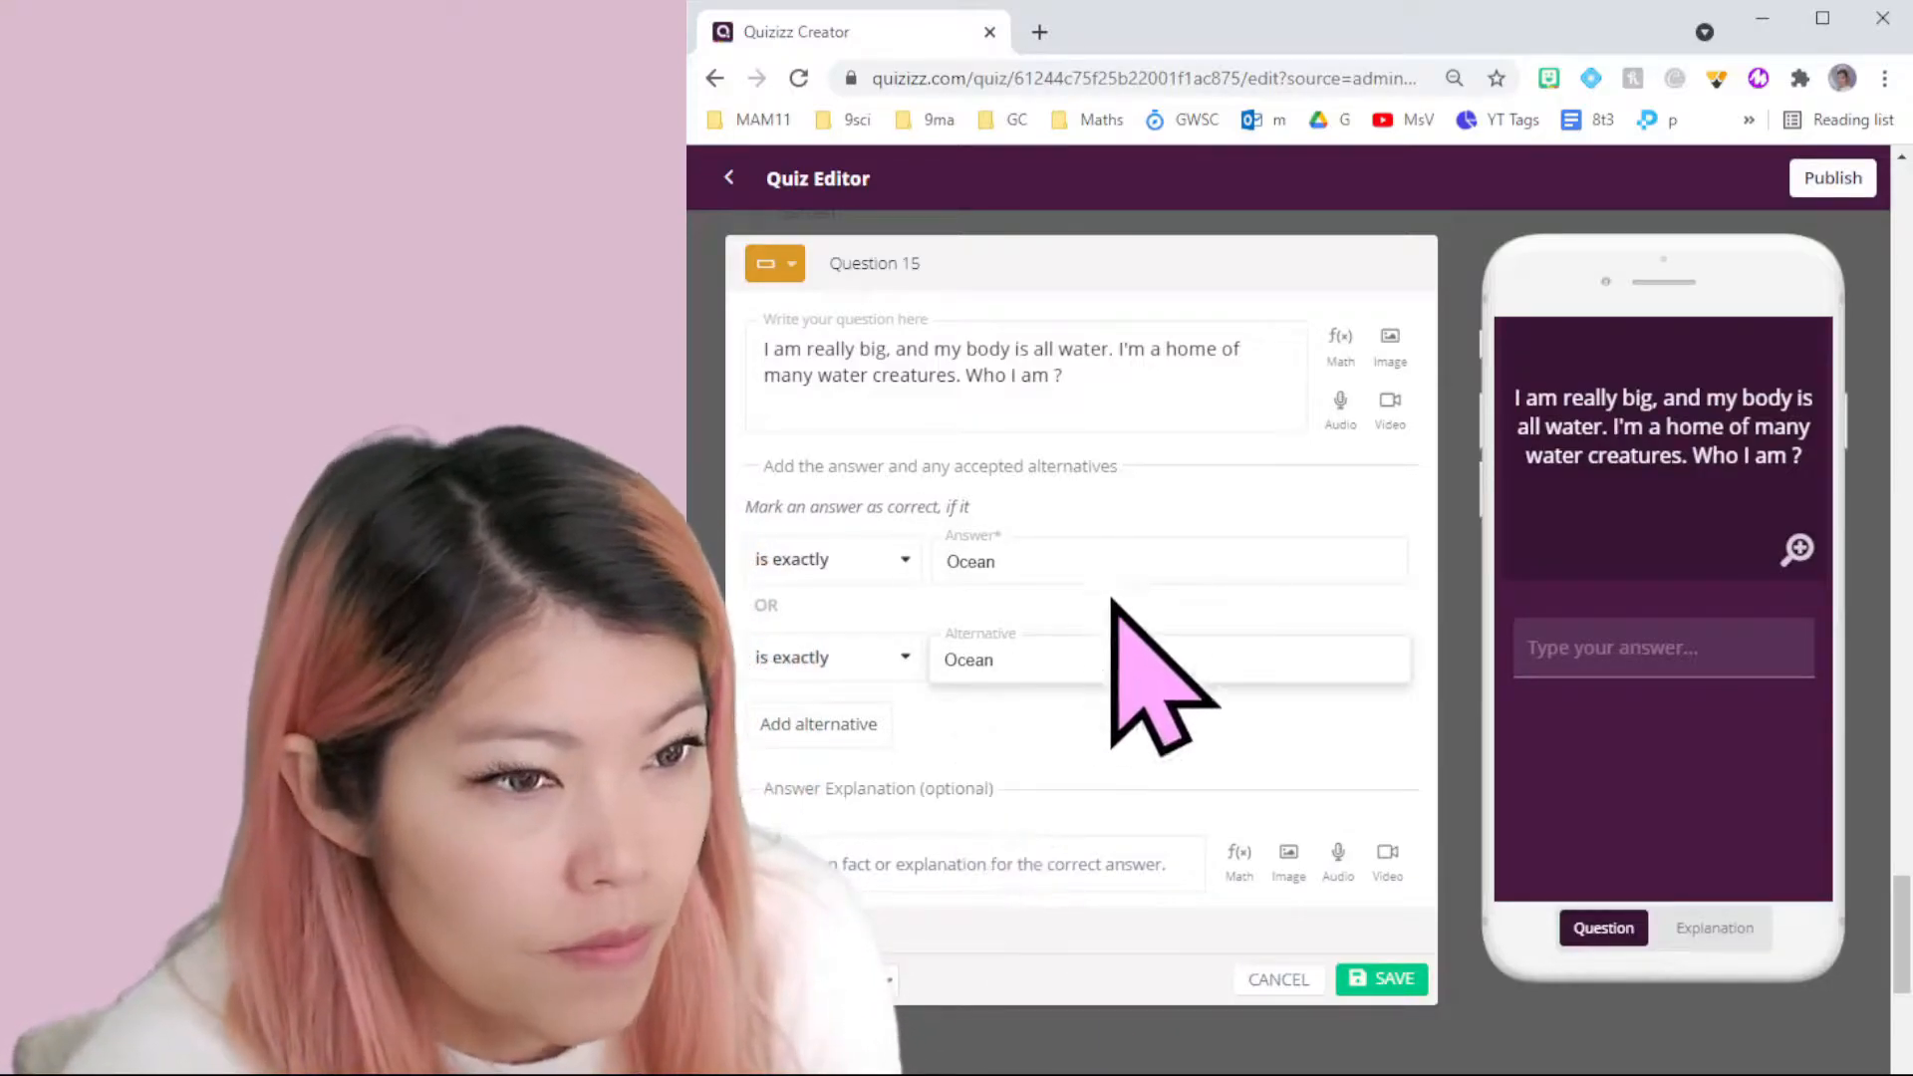
pyautogui.write('eans')
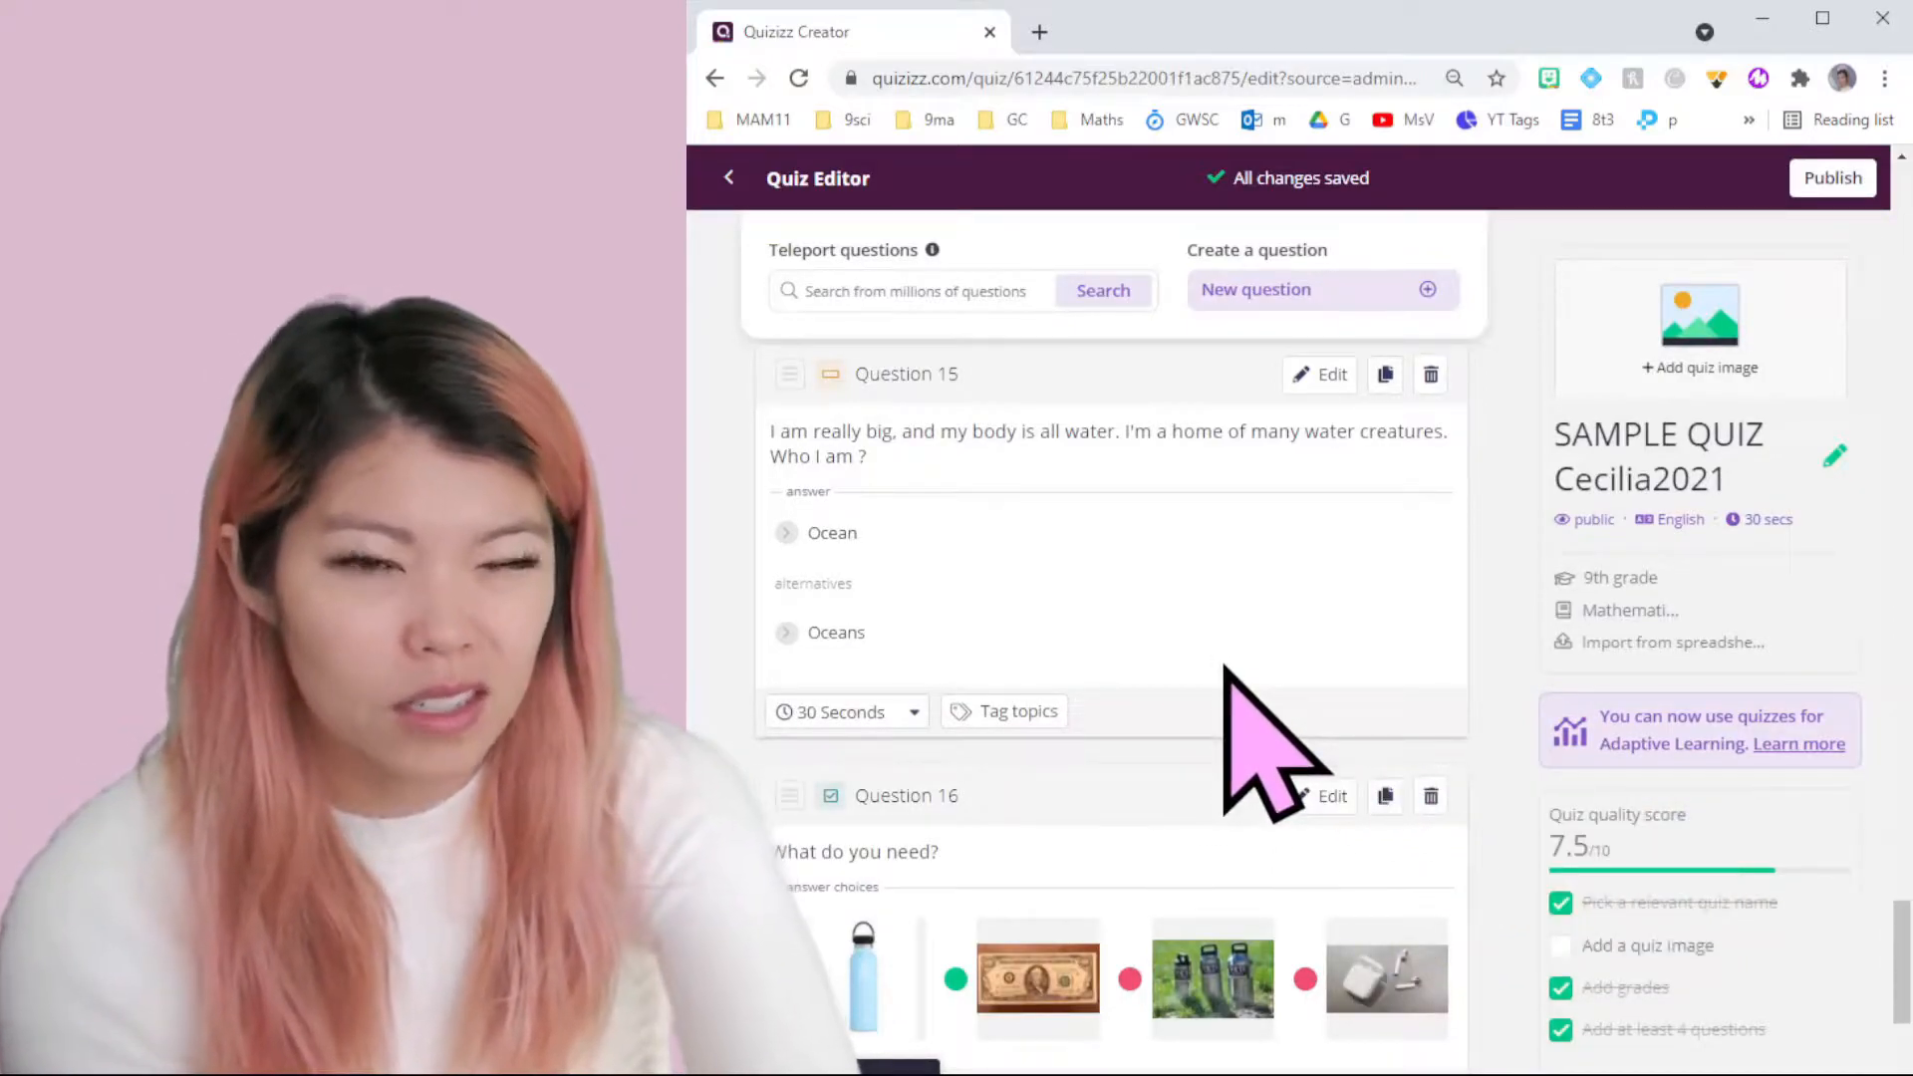
# Step: Delete Question 12, "What's his name?", with the dachshund toy picture, from the quiz
pyautogui.scroll(4, 1225, 668)
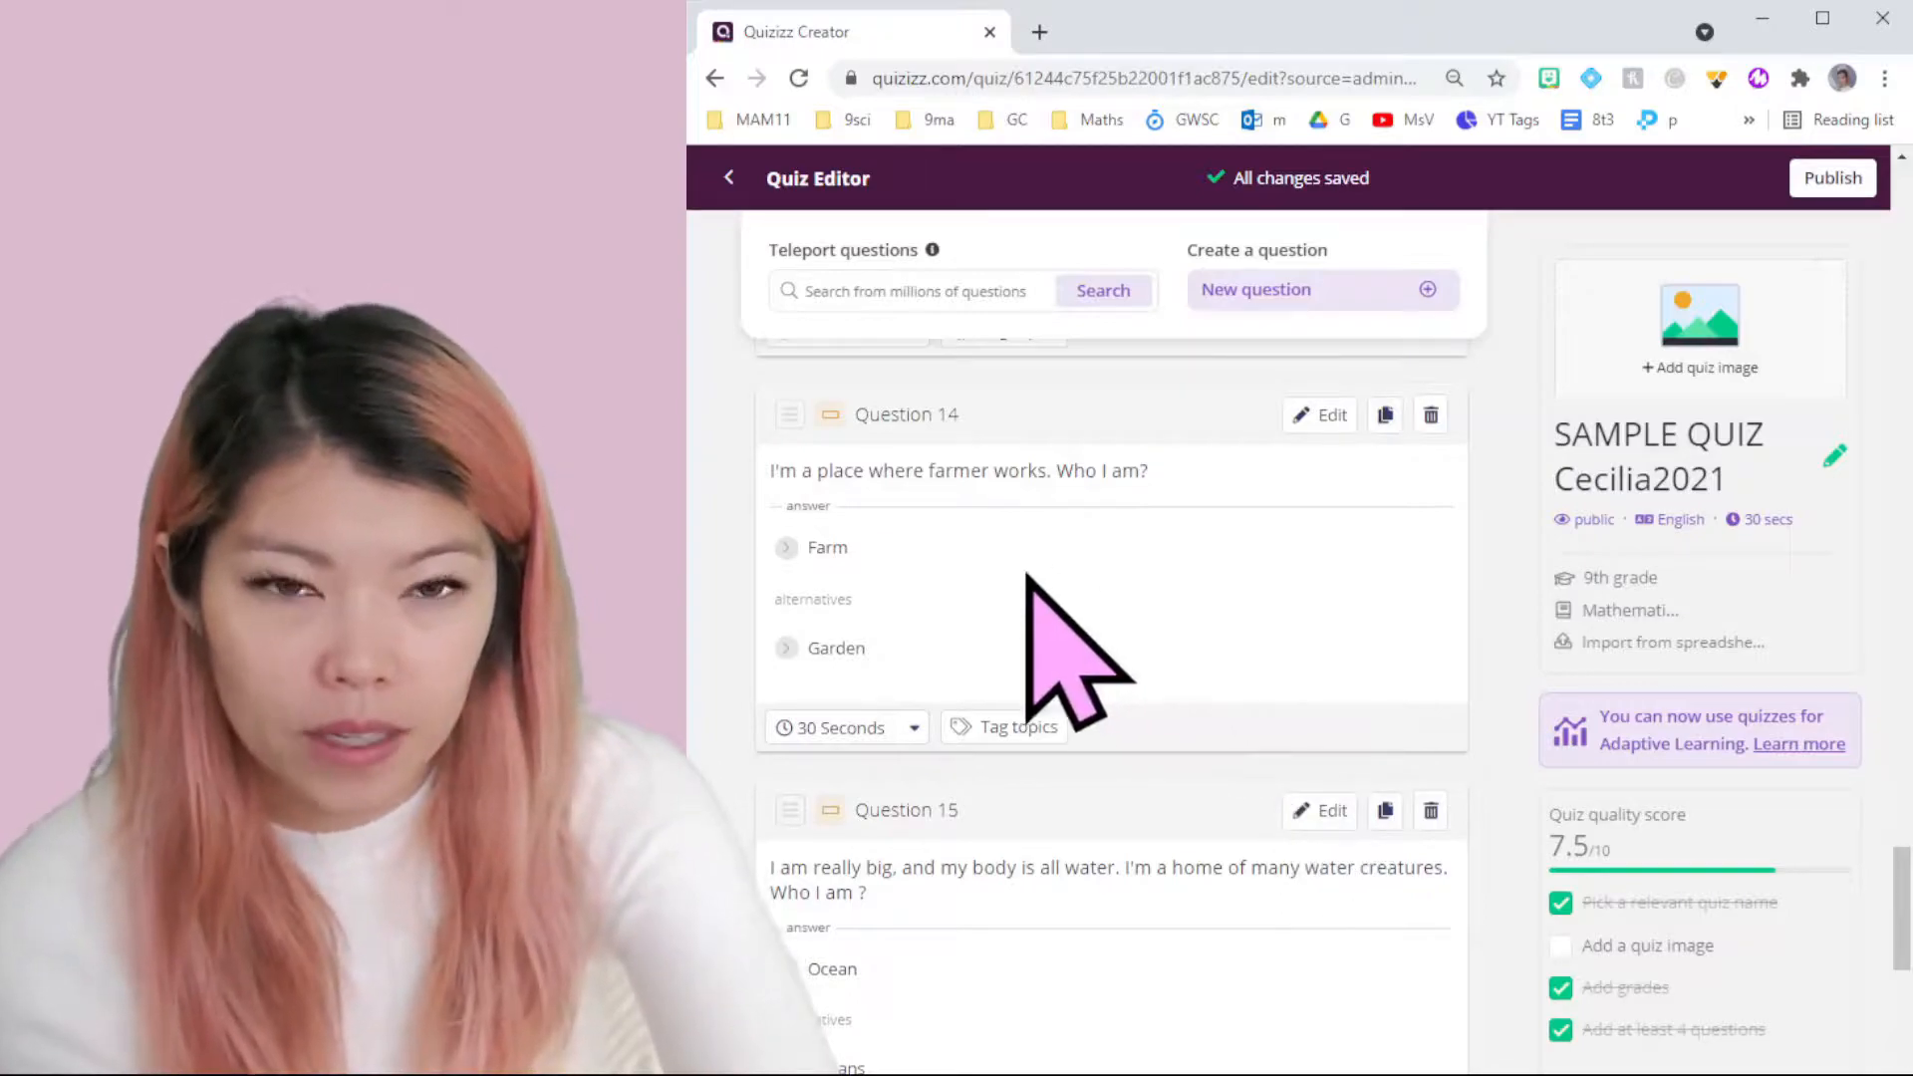
pyautogui.scroll(2, 1006, 737)
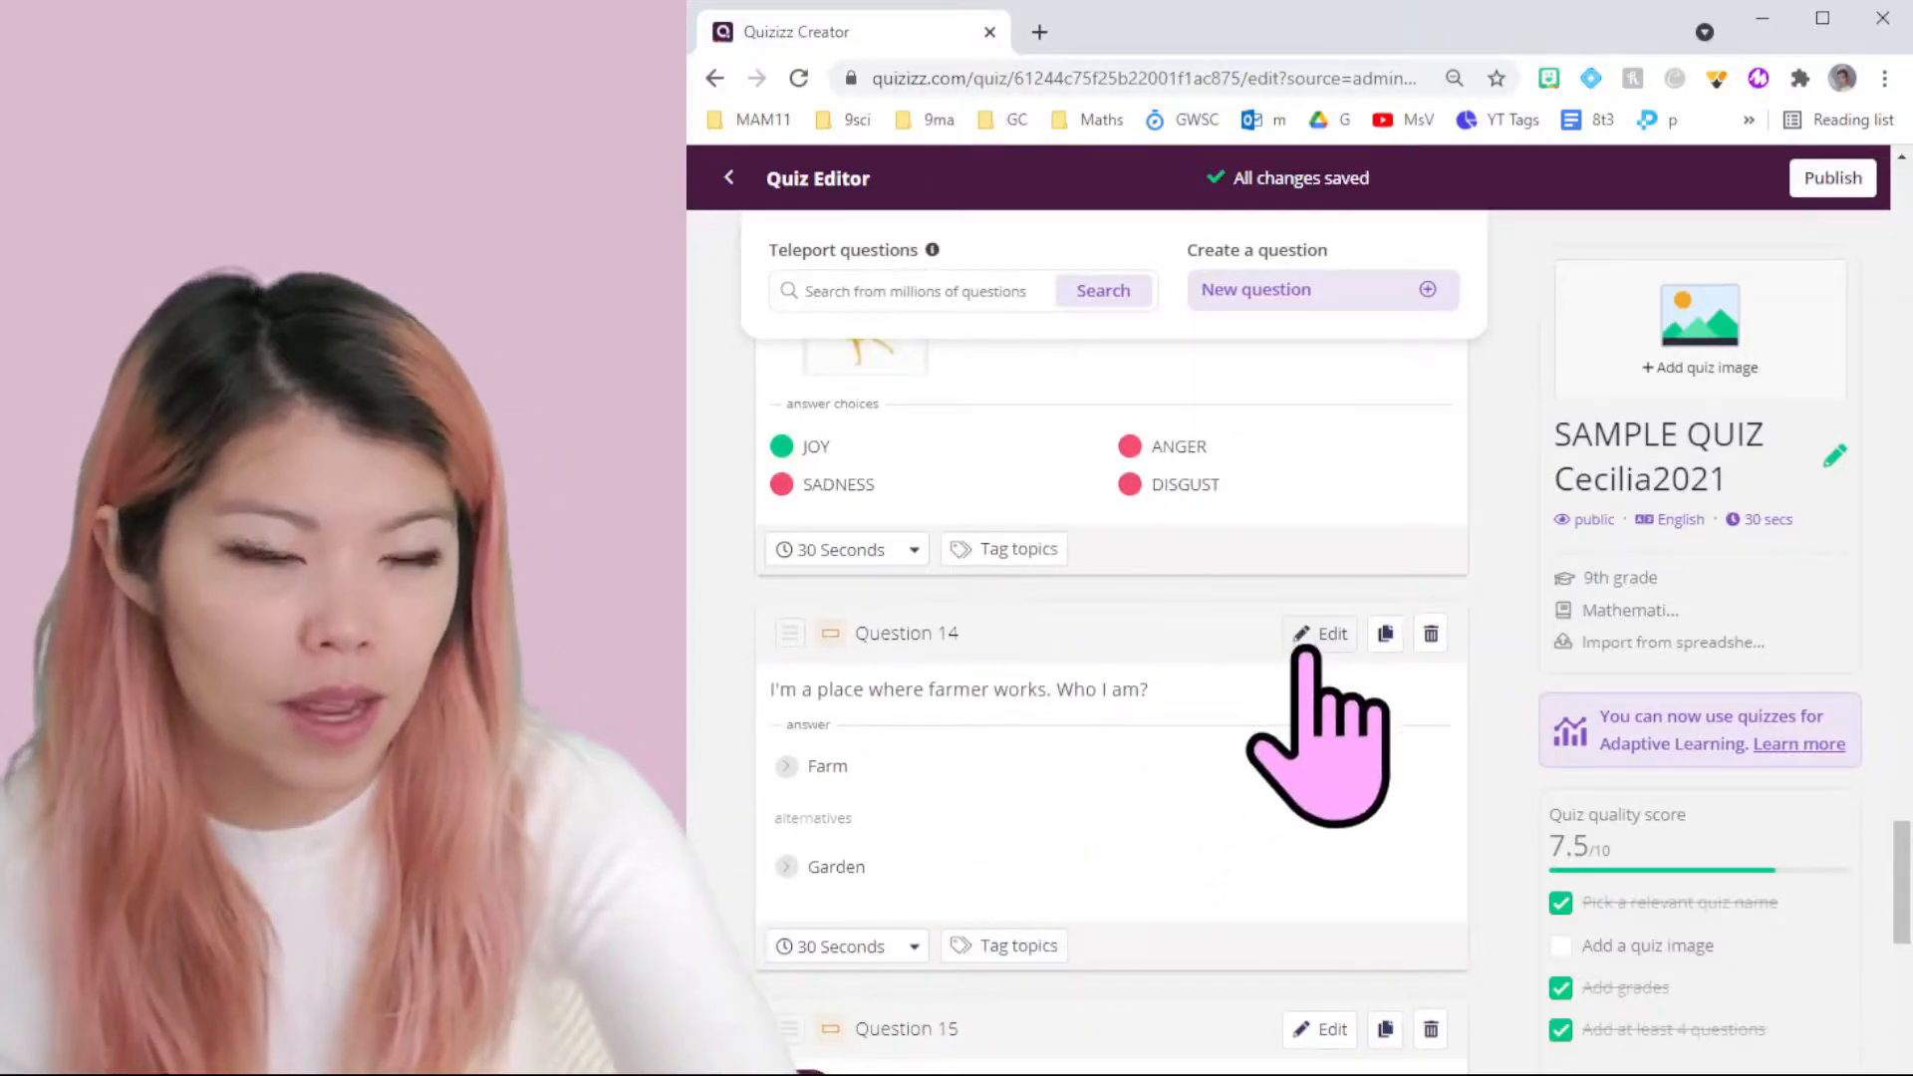
pyautogui.scroll(7, 1103, 827)
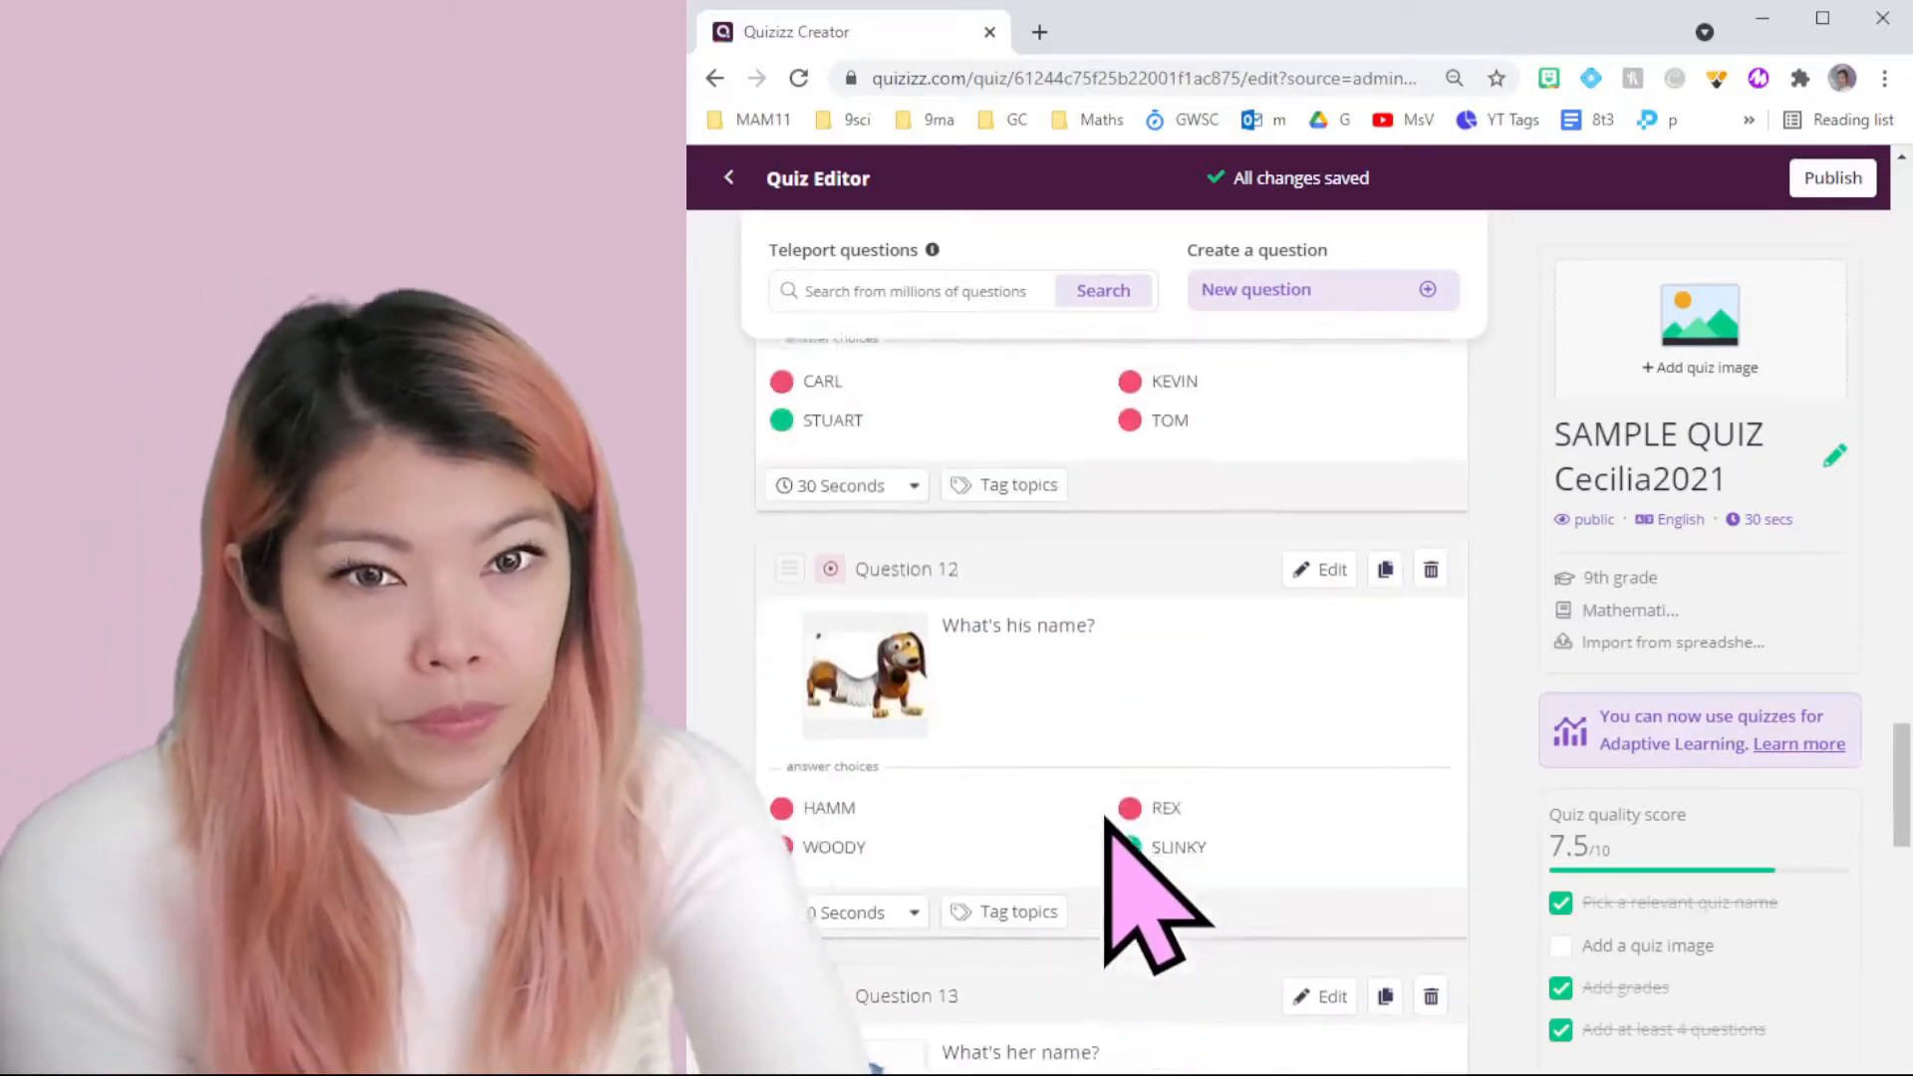
pyautogui.scroll(1, 1104, 827)
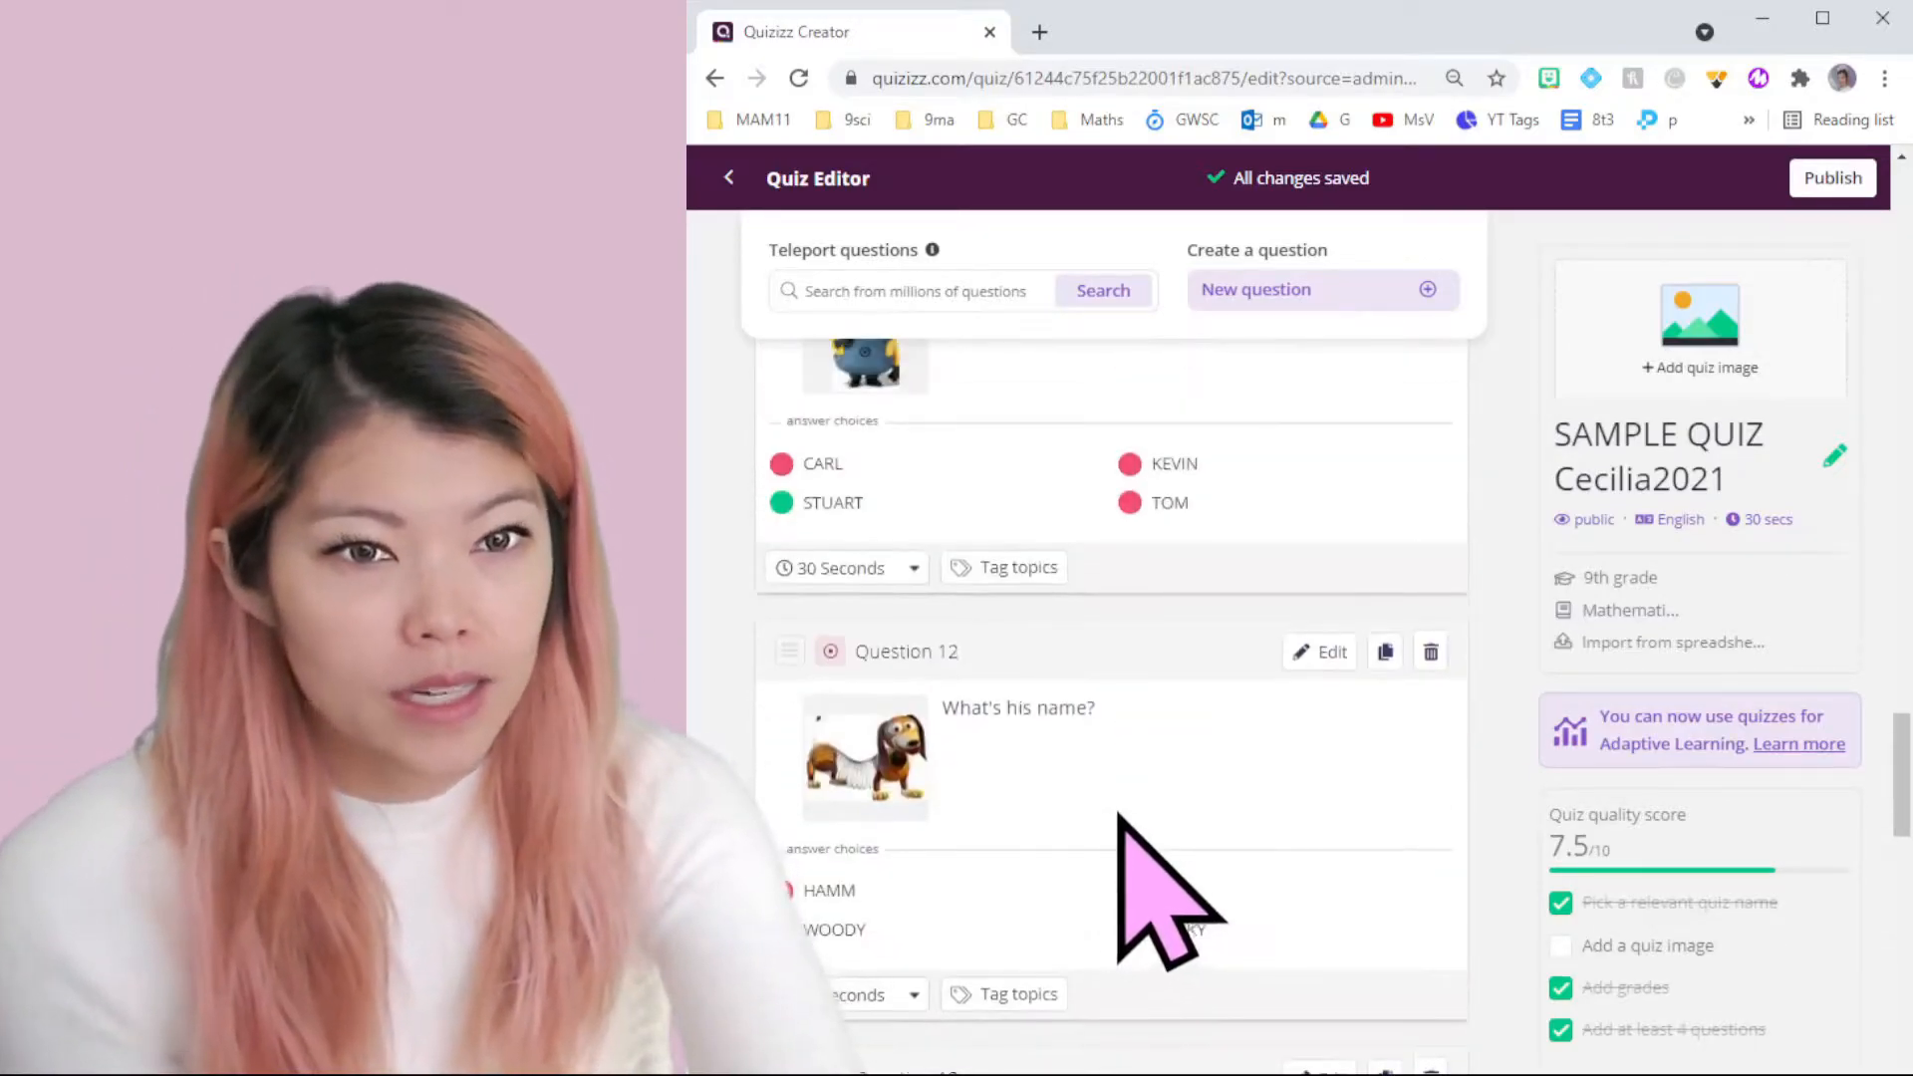
pyautogui.click(1430, 652)
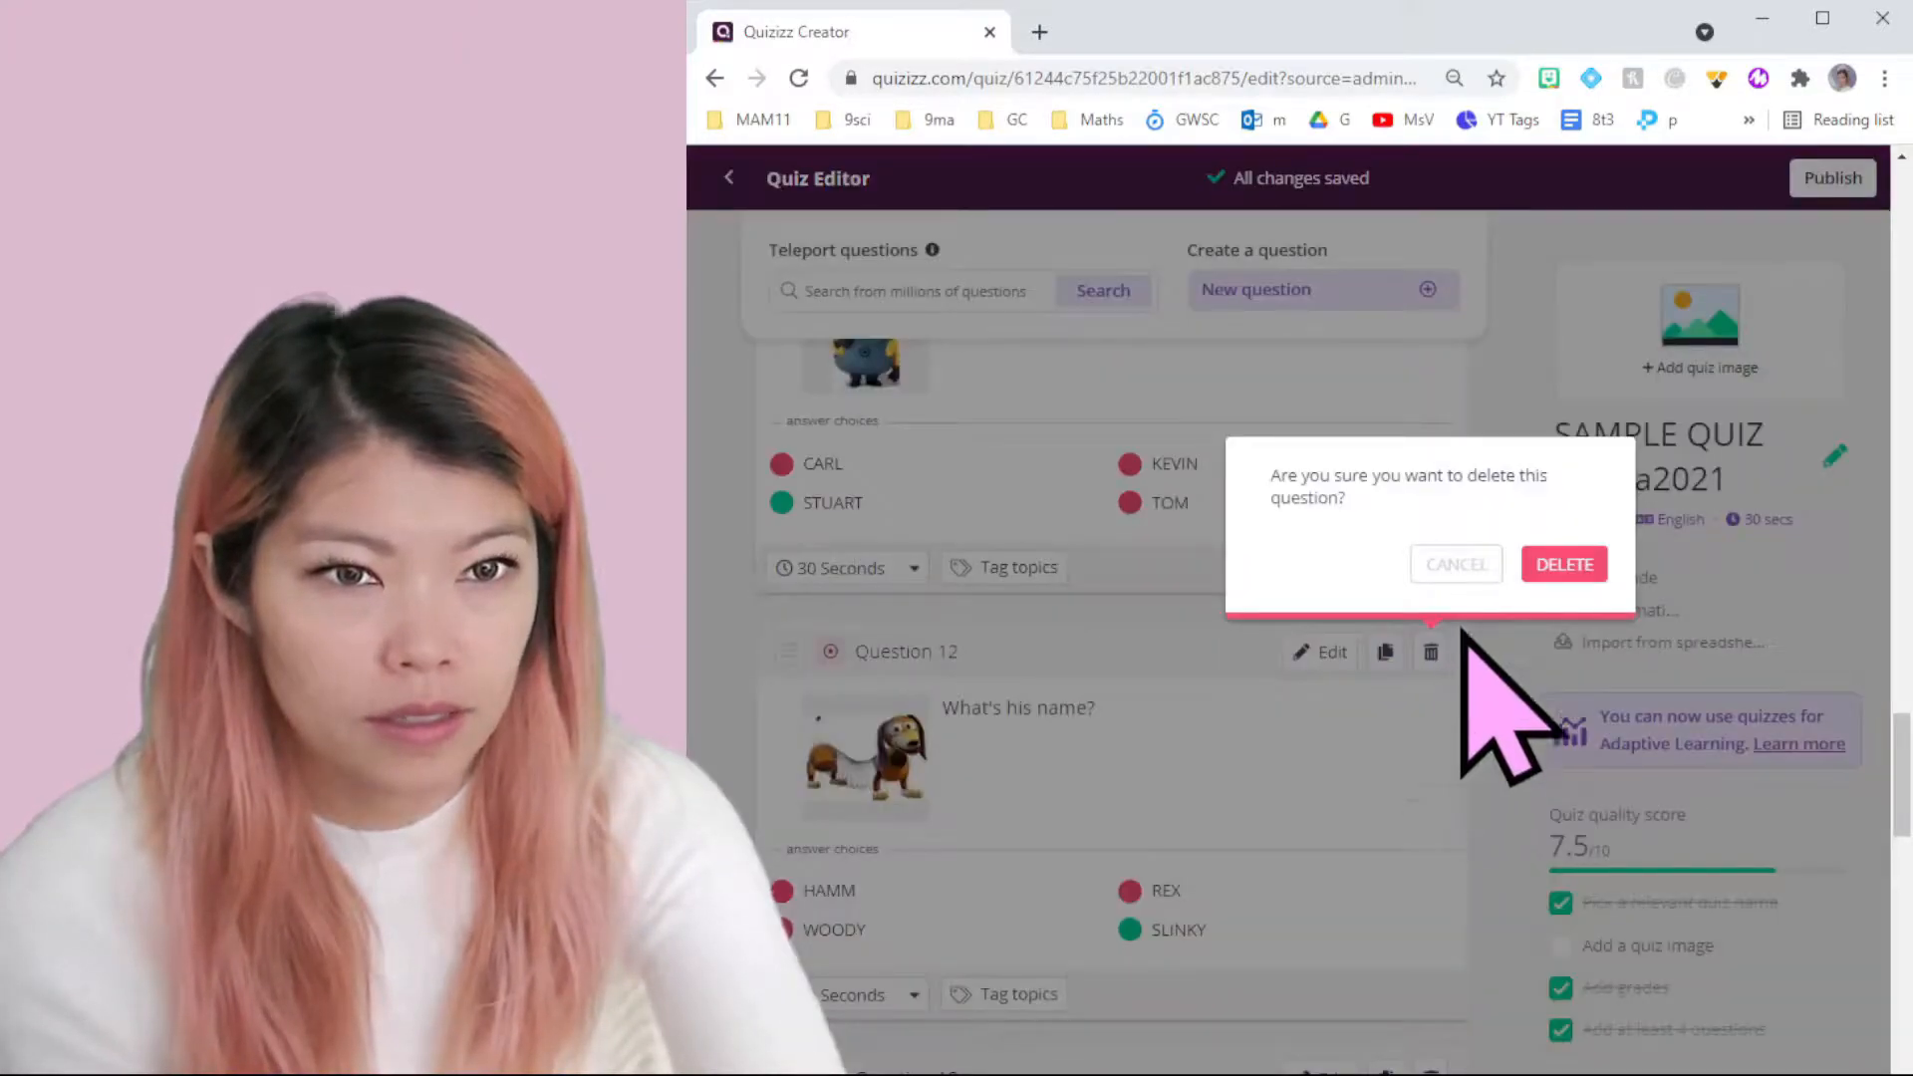
pyautogui.click(1566, 560)
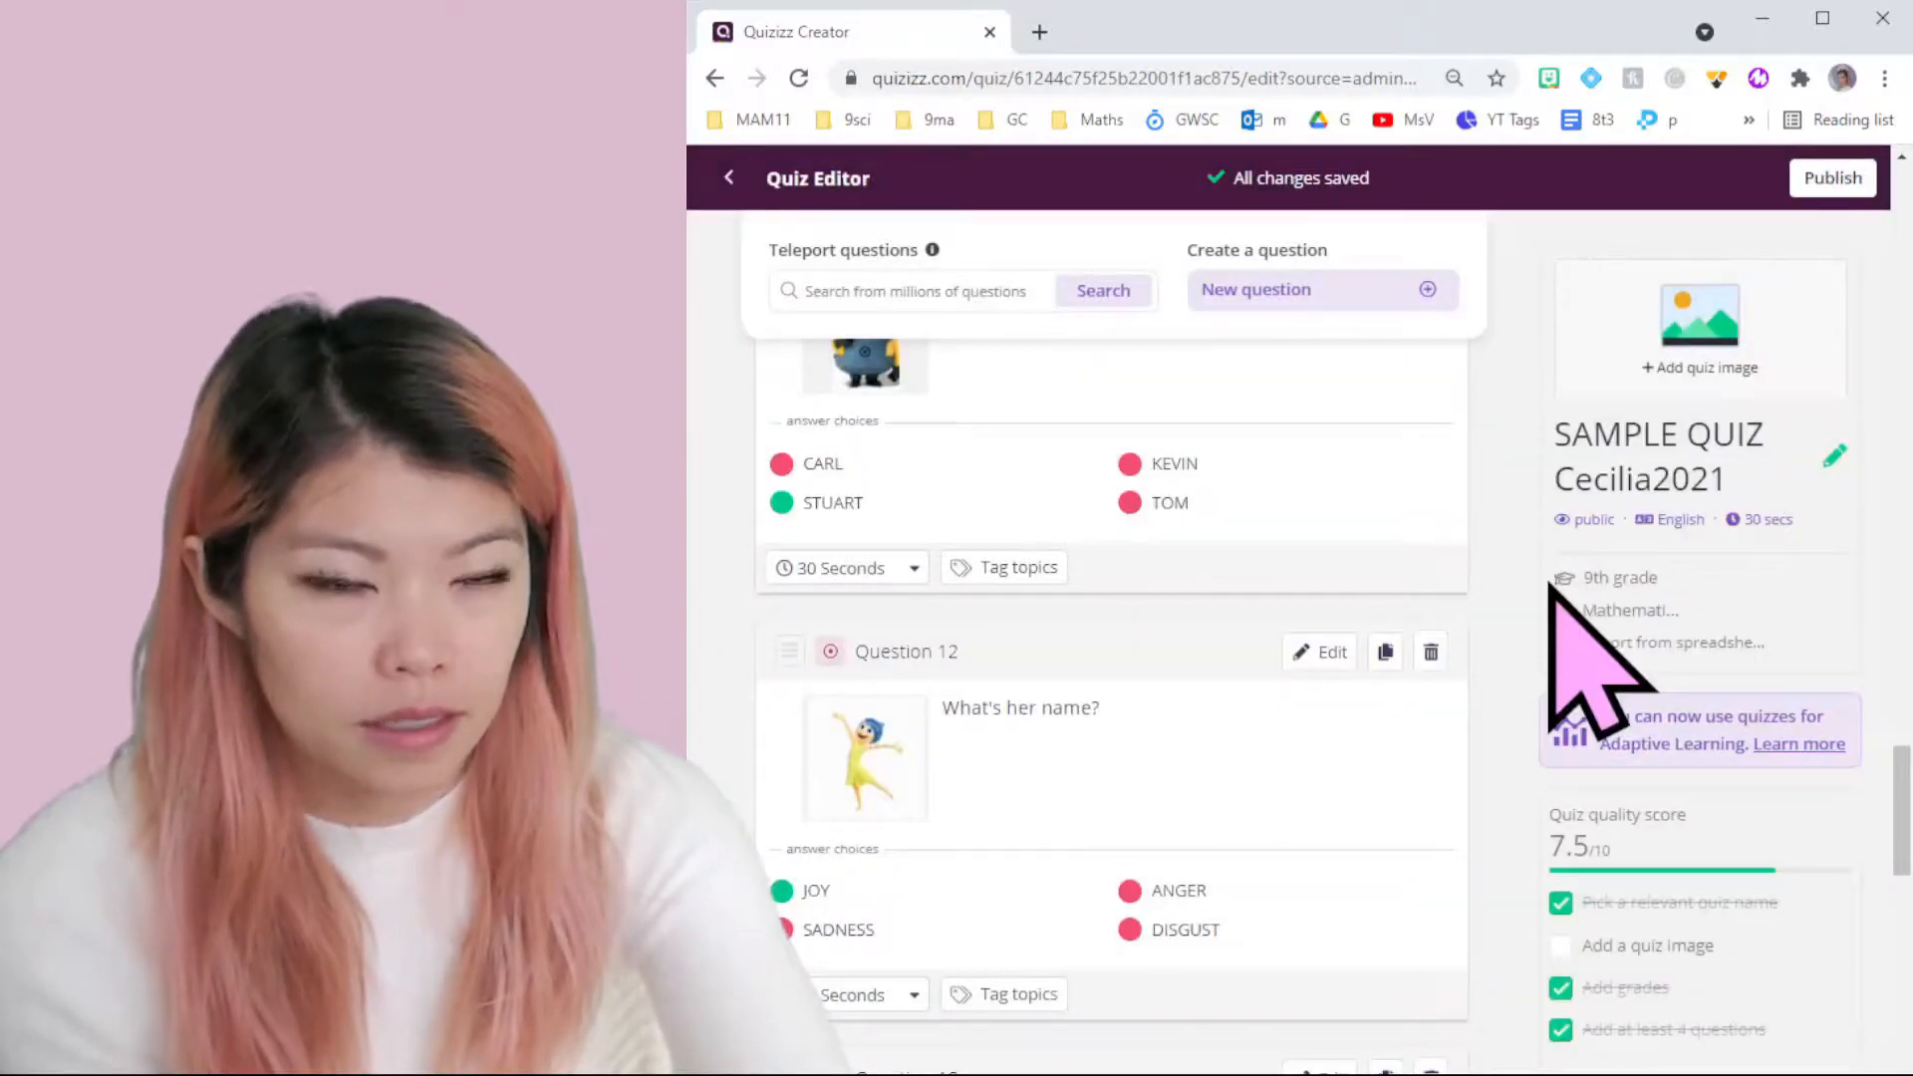
# Step: Delete Question 11, "What's his name?", with the Minion picture, from the quiz
pyautogui.scroll(-15, 1358, 790)
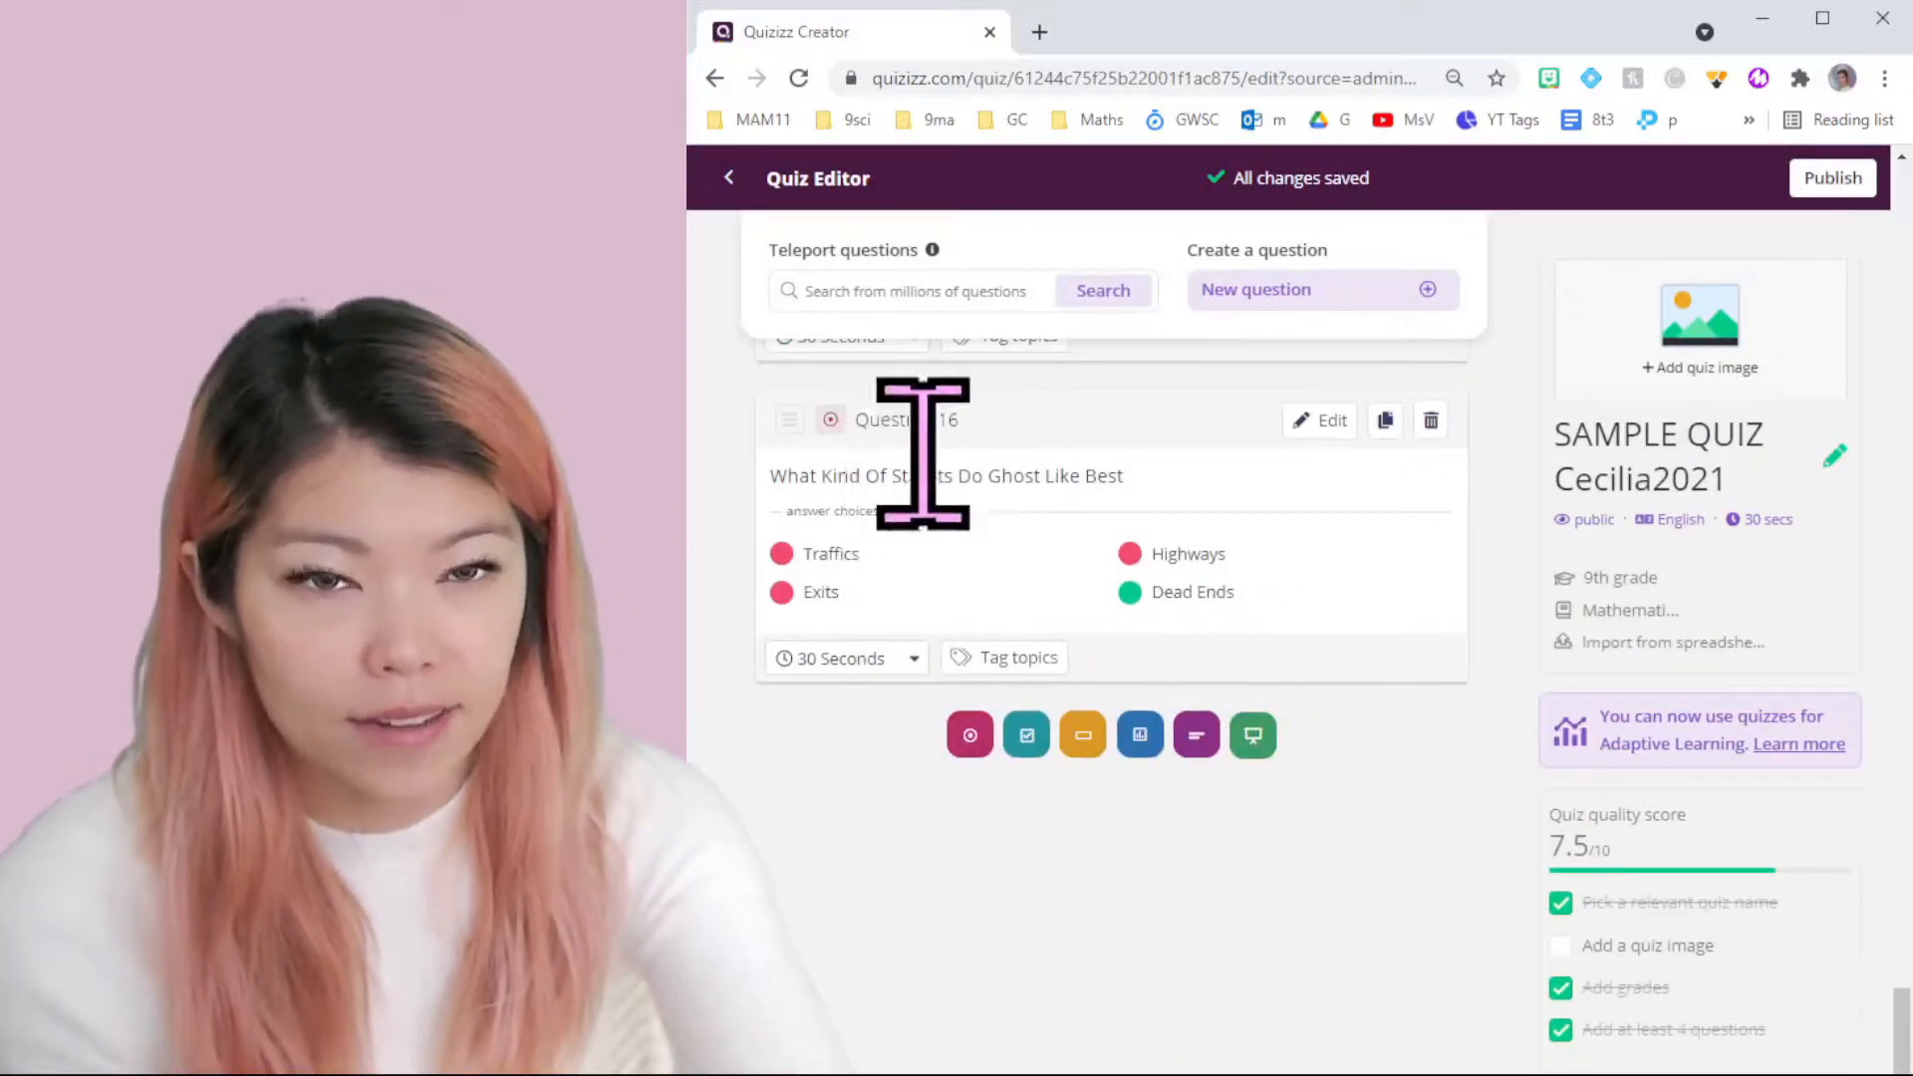
pyautogui.scroll(12, 1375, 697)
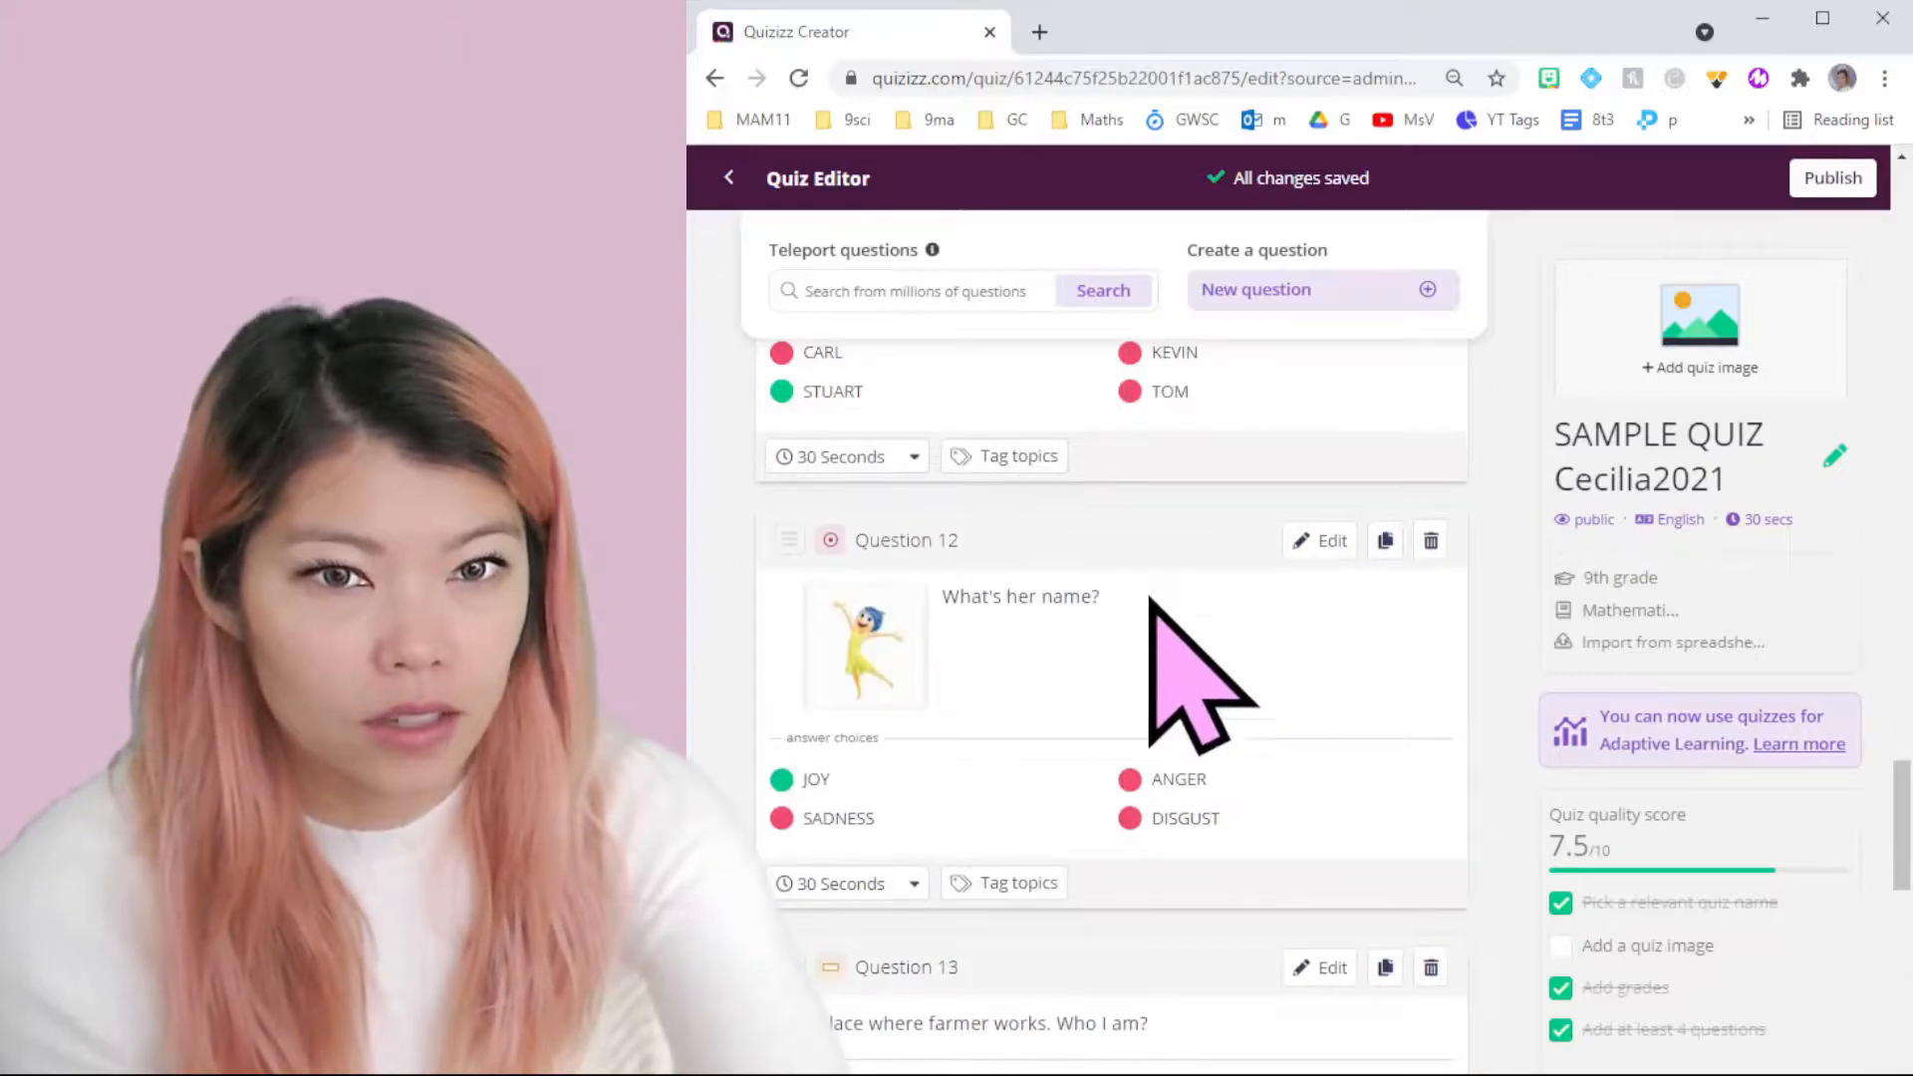
pyautogui.scroll(4, 1150, 600)
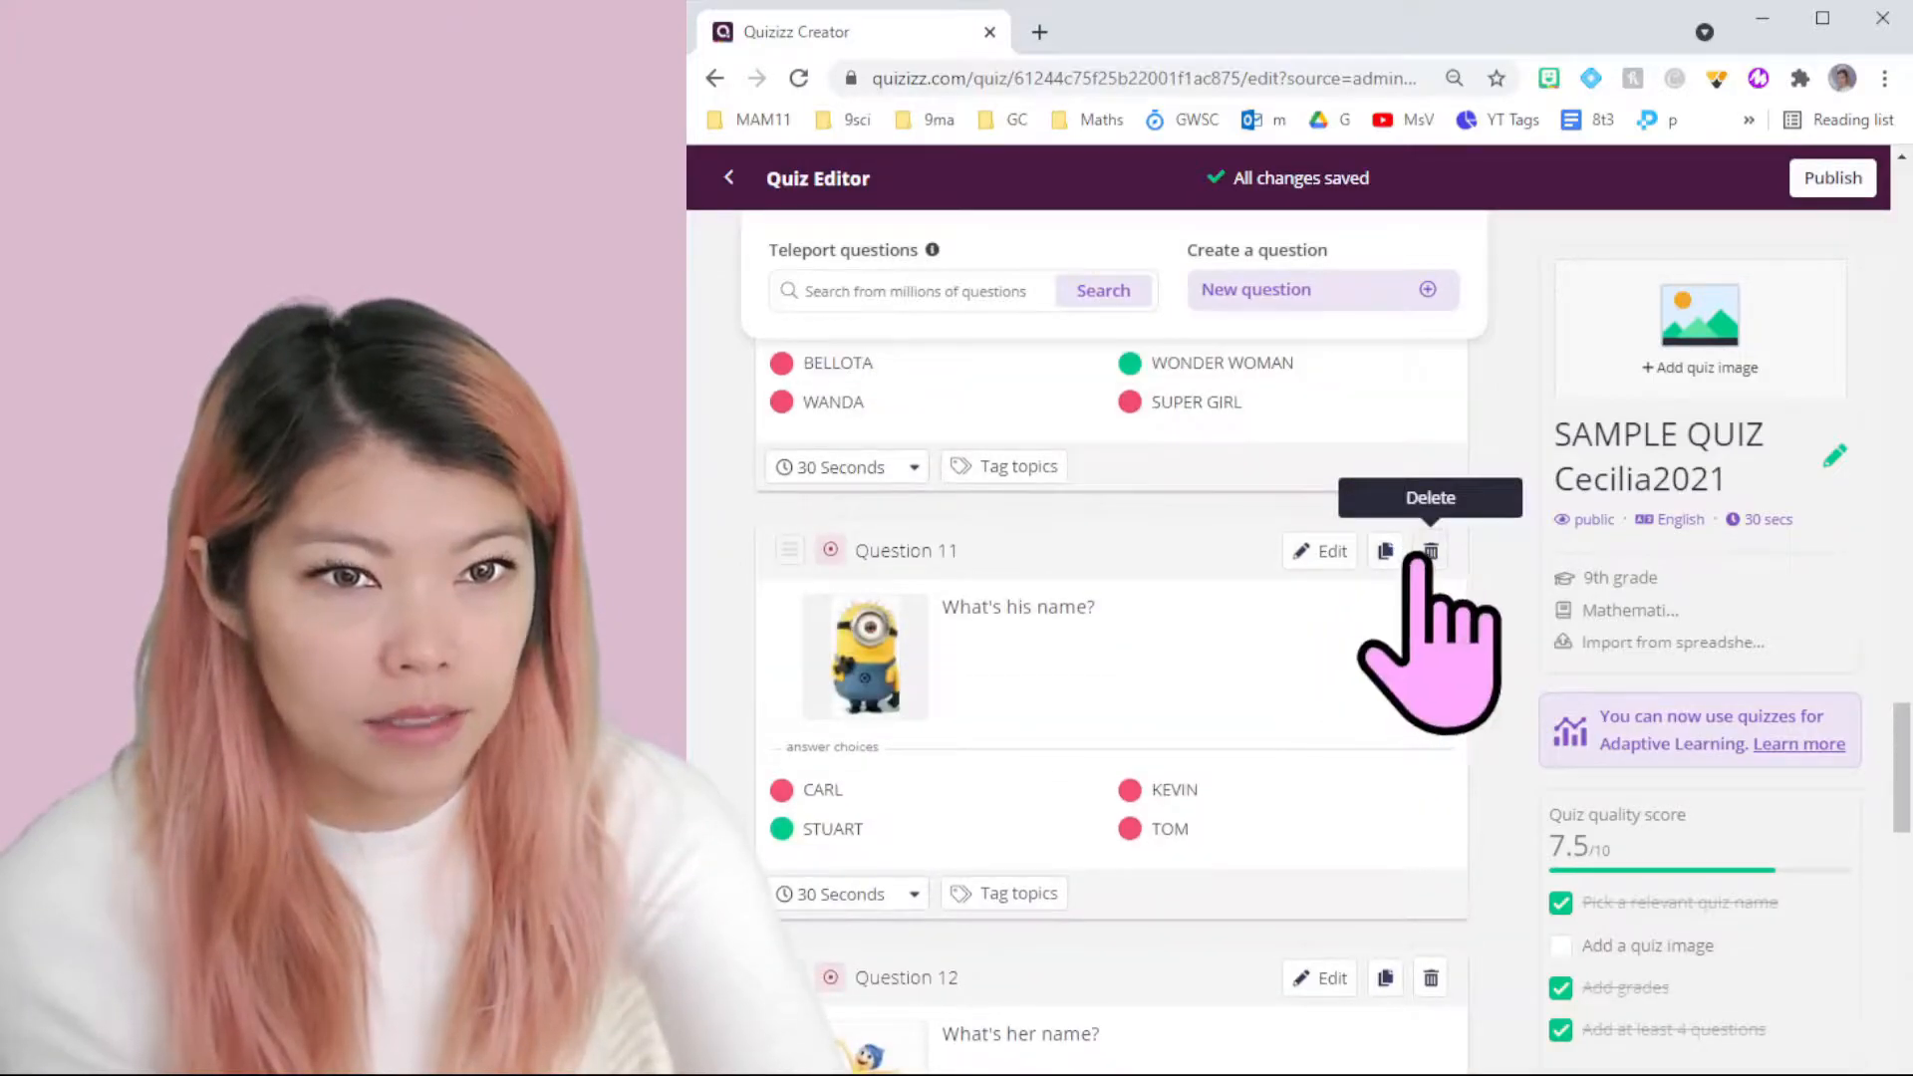
pyautogui.click(1429, 552)
pyautogui.click(1561, 464)
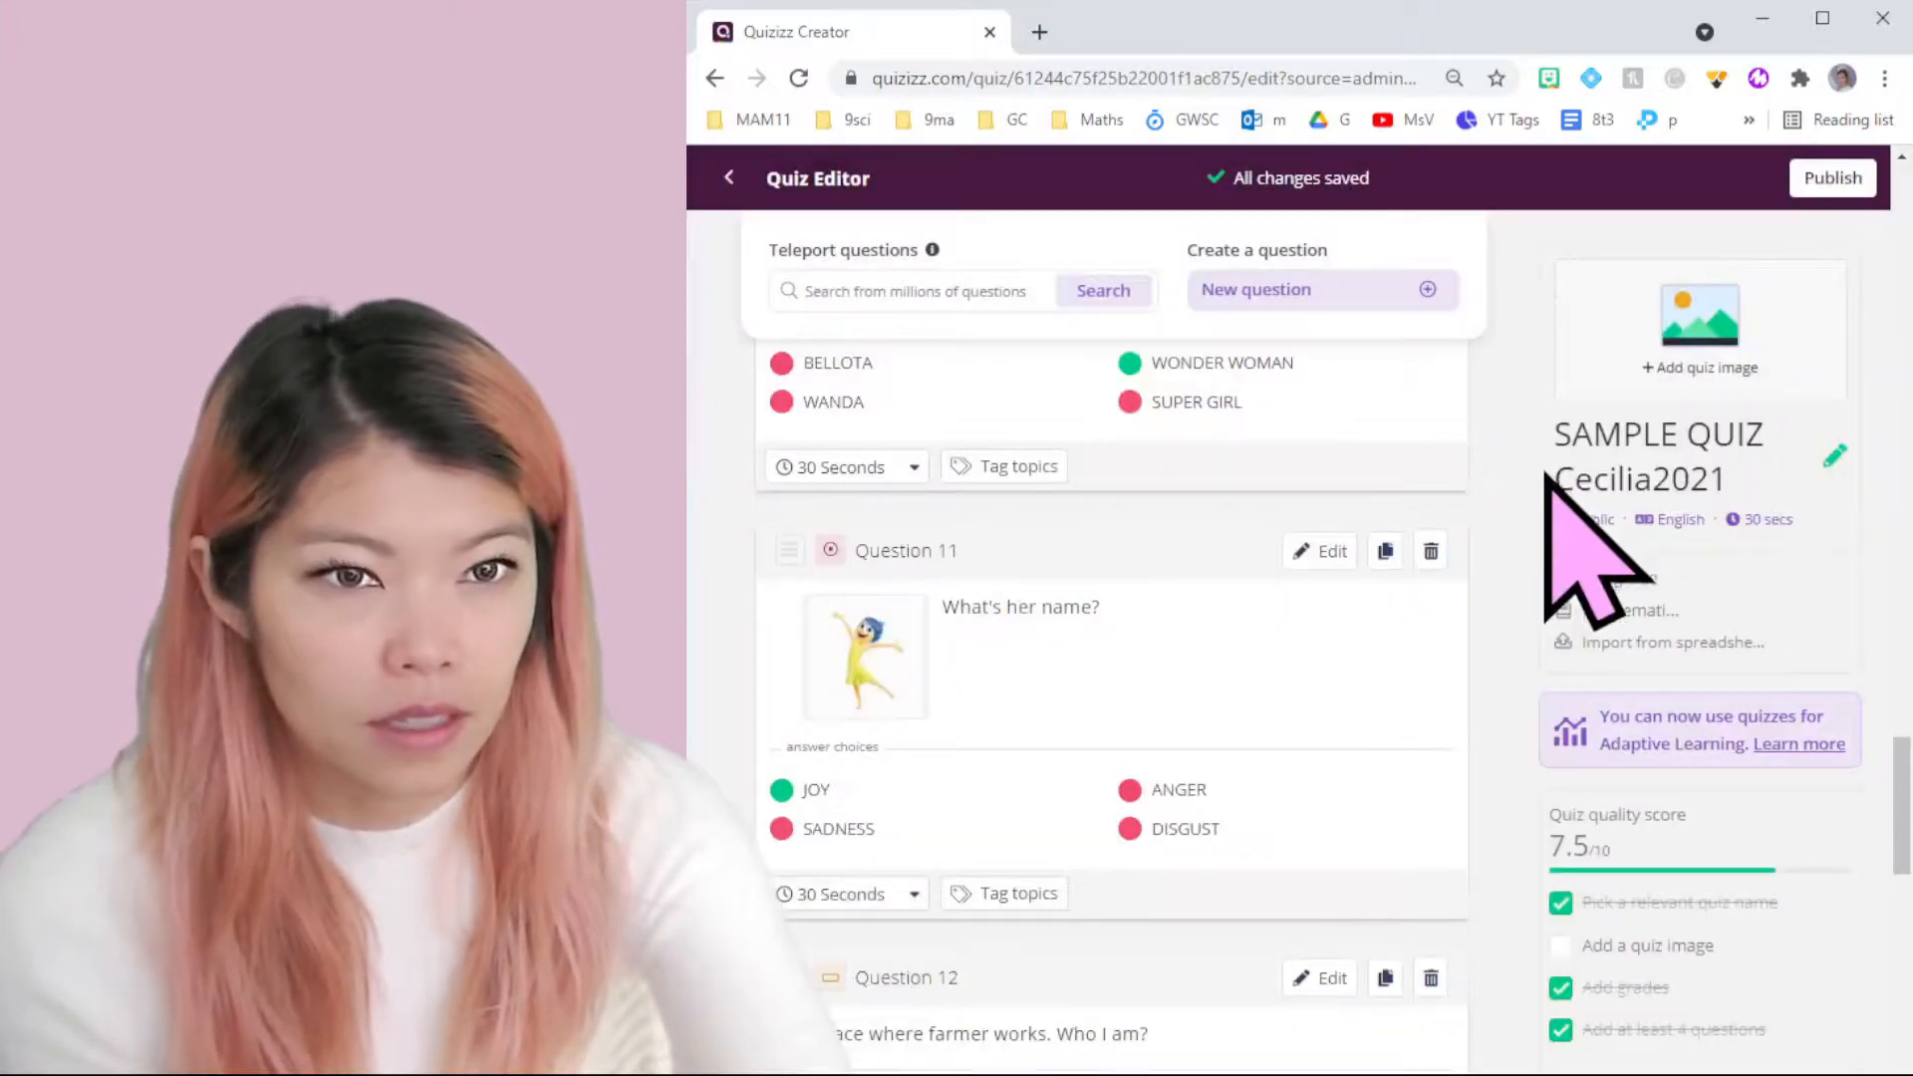
# Step: Duplicate Question 2, "What kids show is this guy from?", as a new question in the quiz
pyautogui.scroll(-15, 1366, 688)
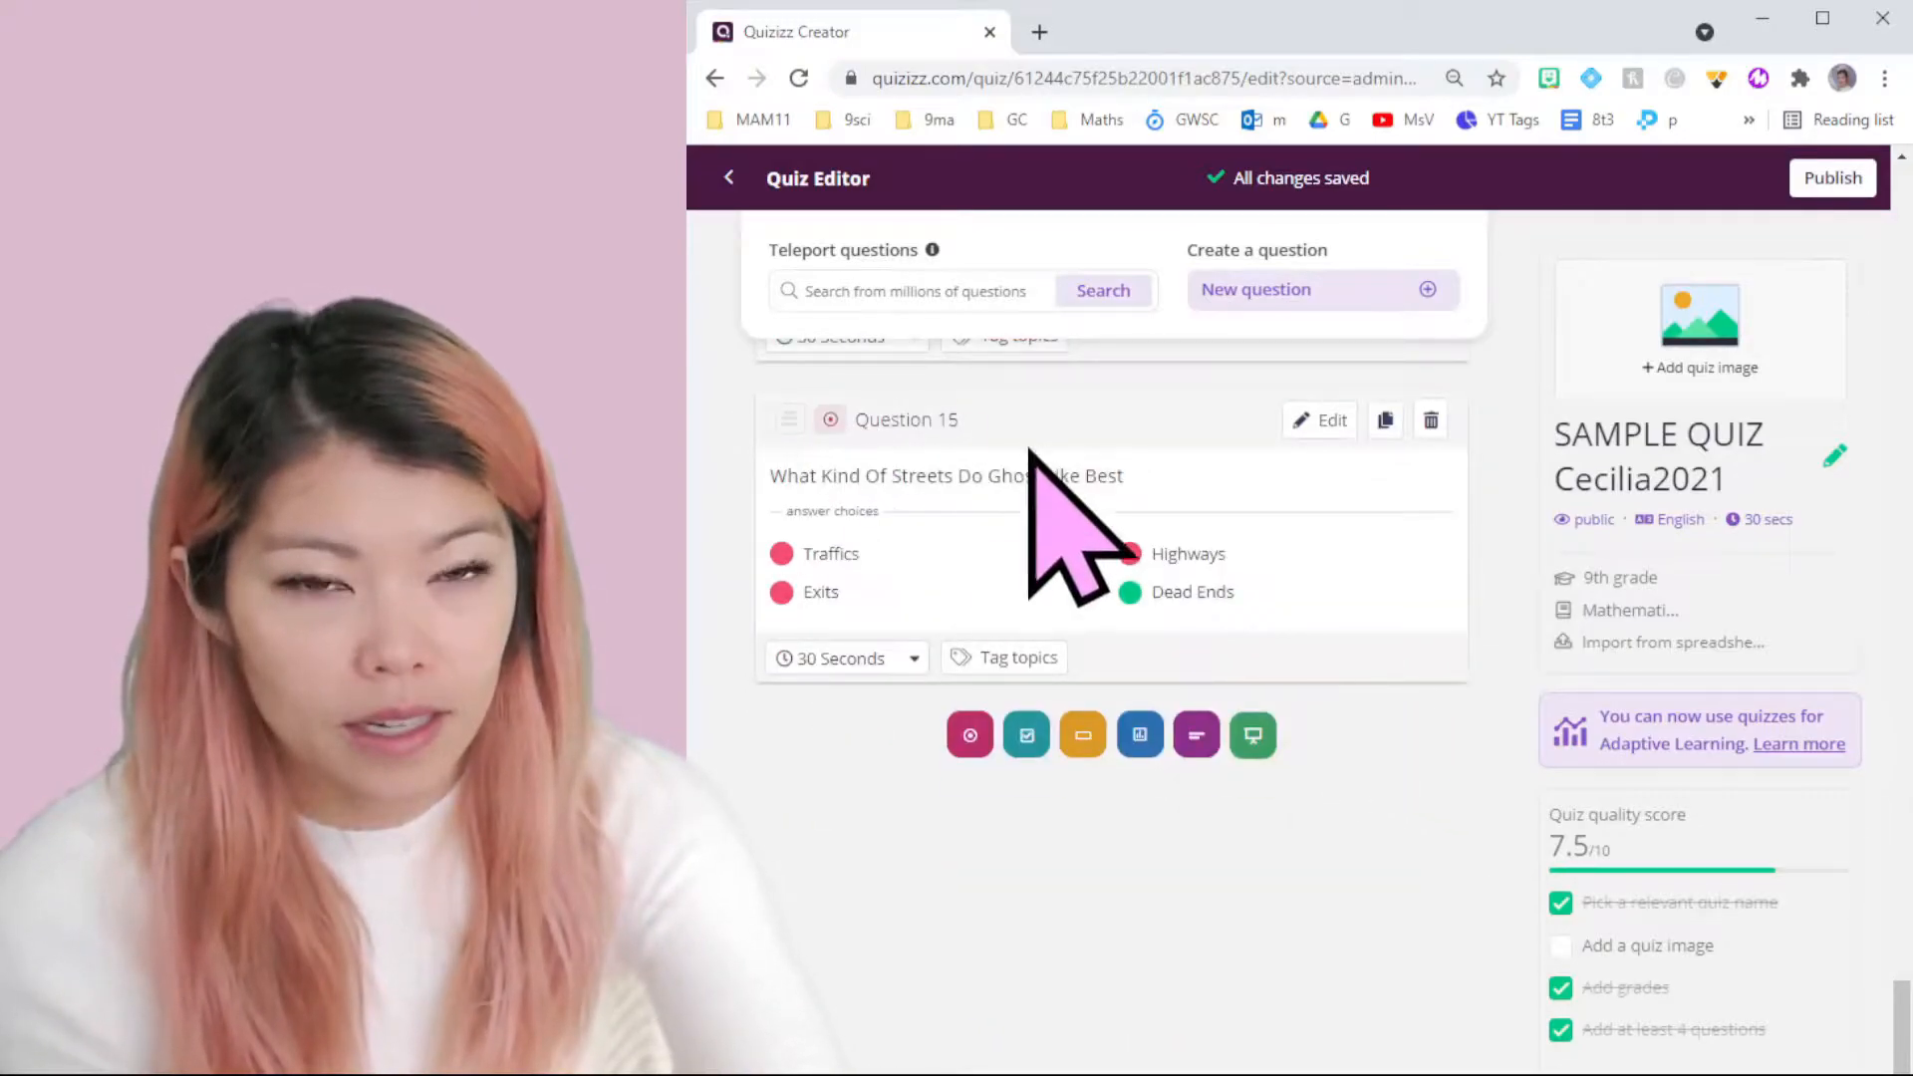
pyautogui.scroll(7, 1266, 747)
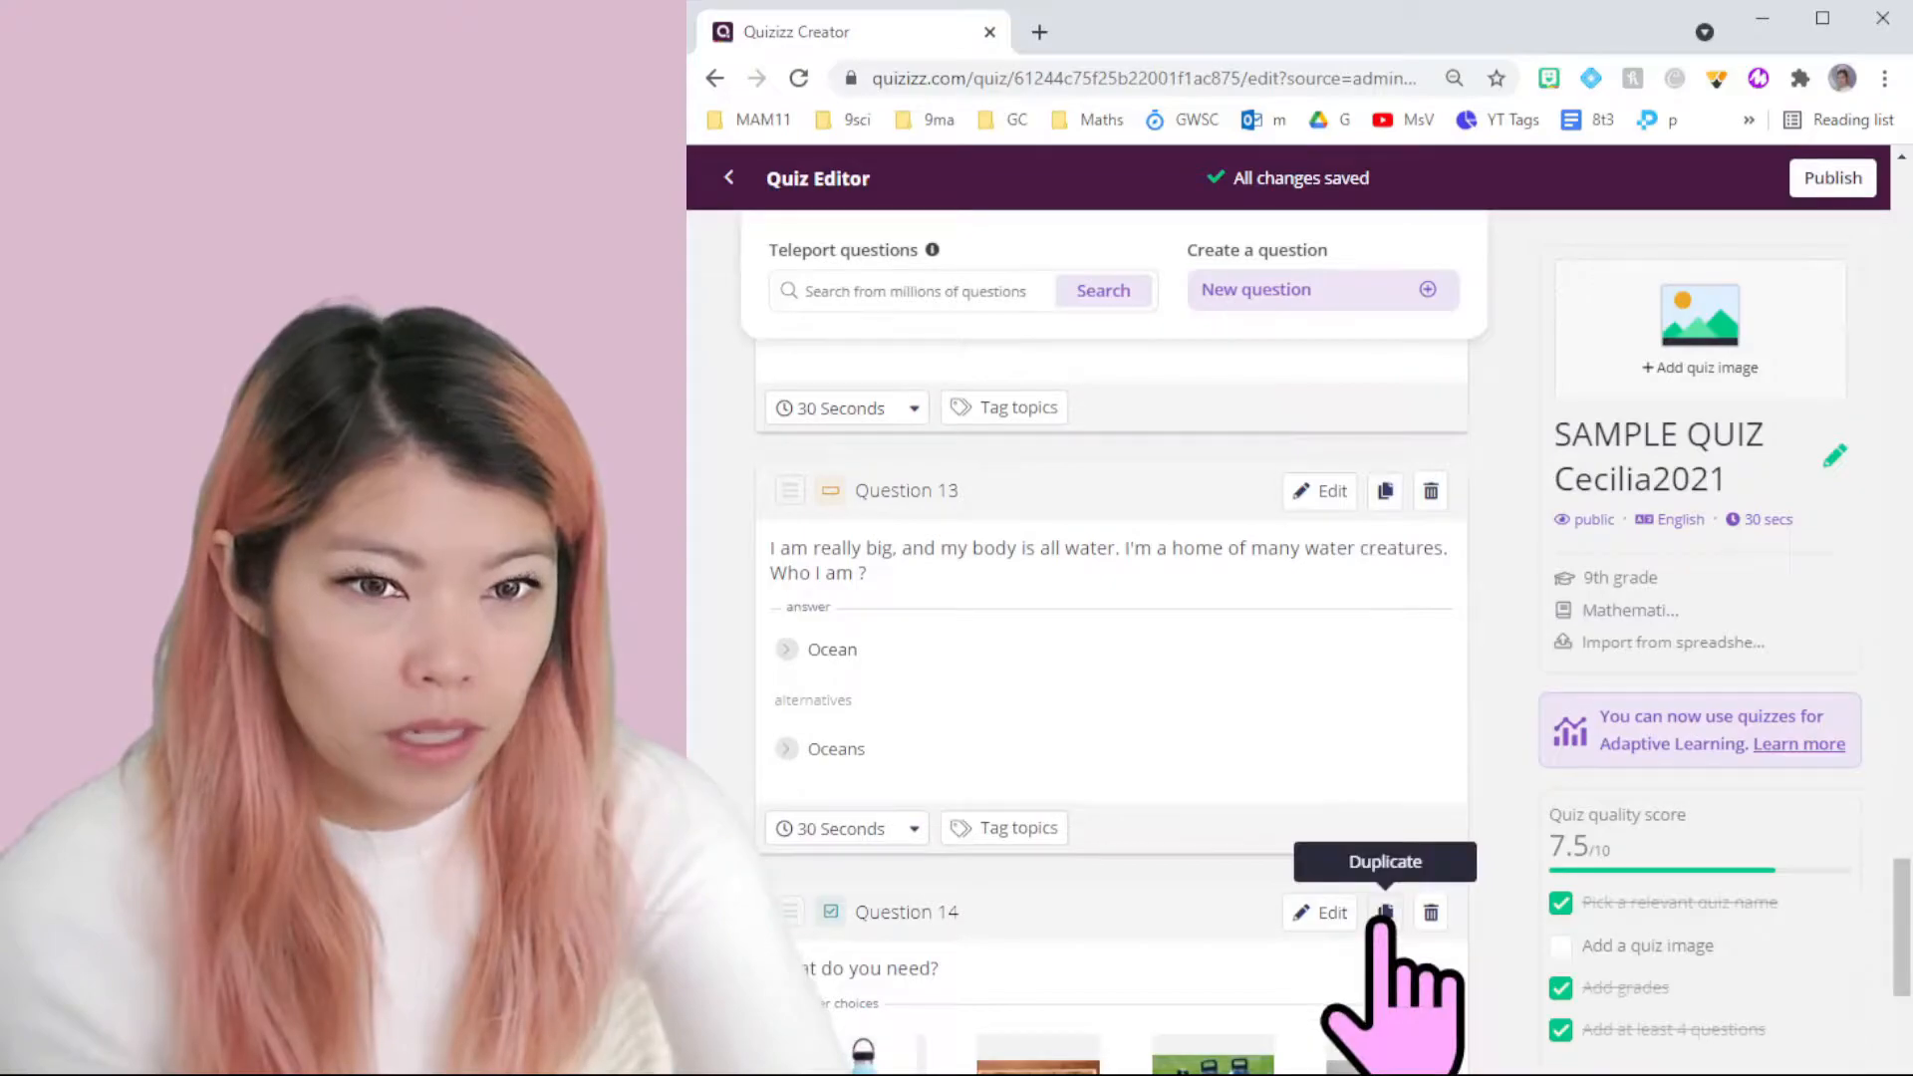
pyautogui.scroll(15, 1405, 817)
pyautogui.scroll(20, 1432, 836)
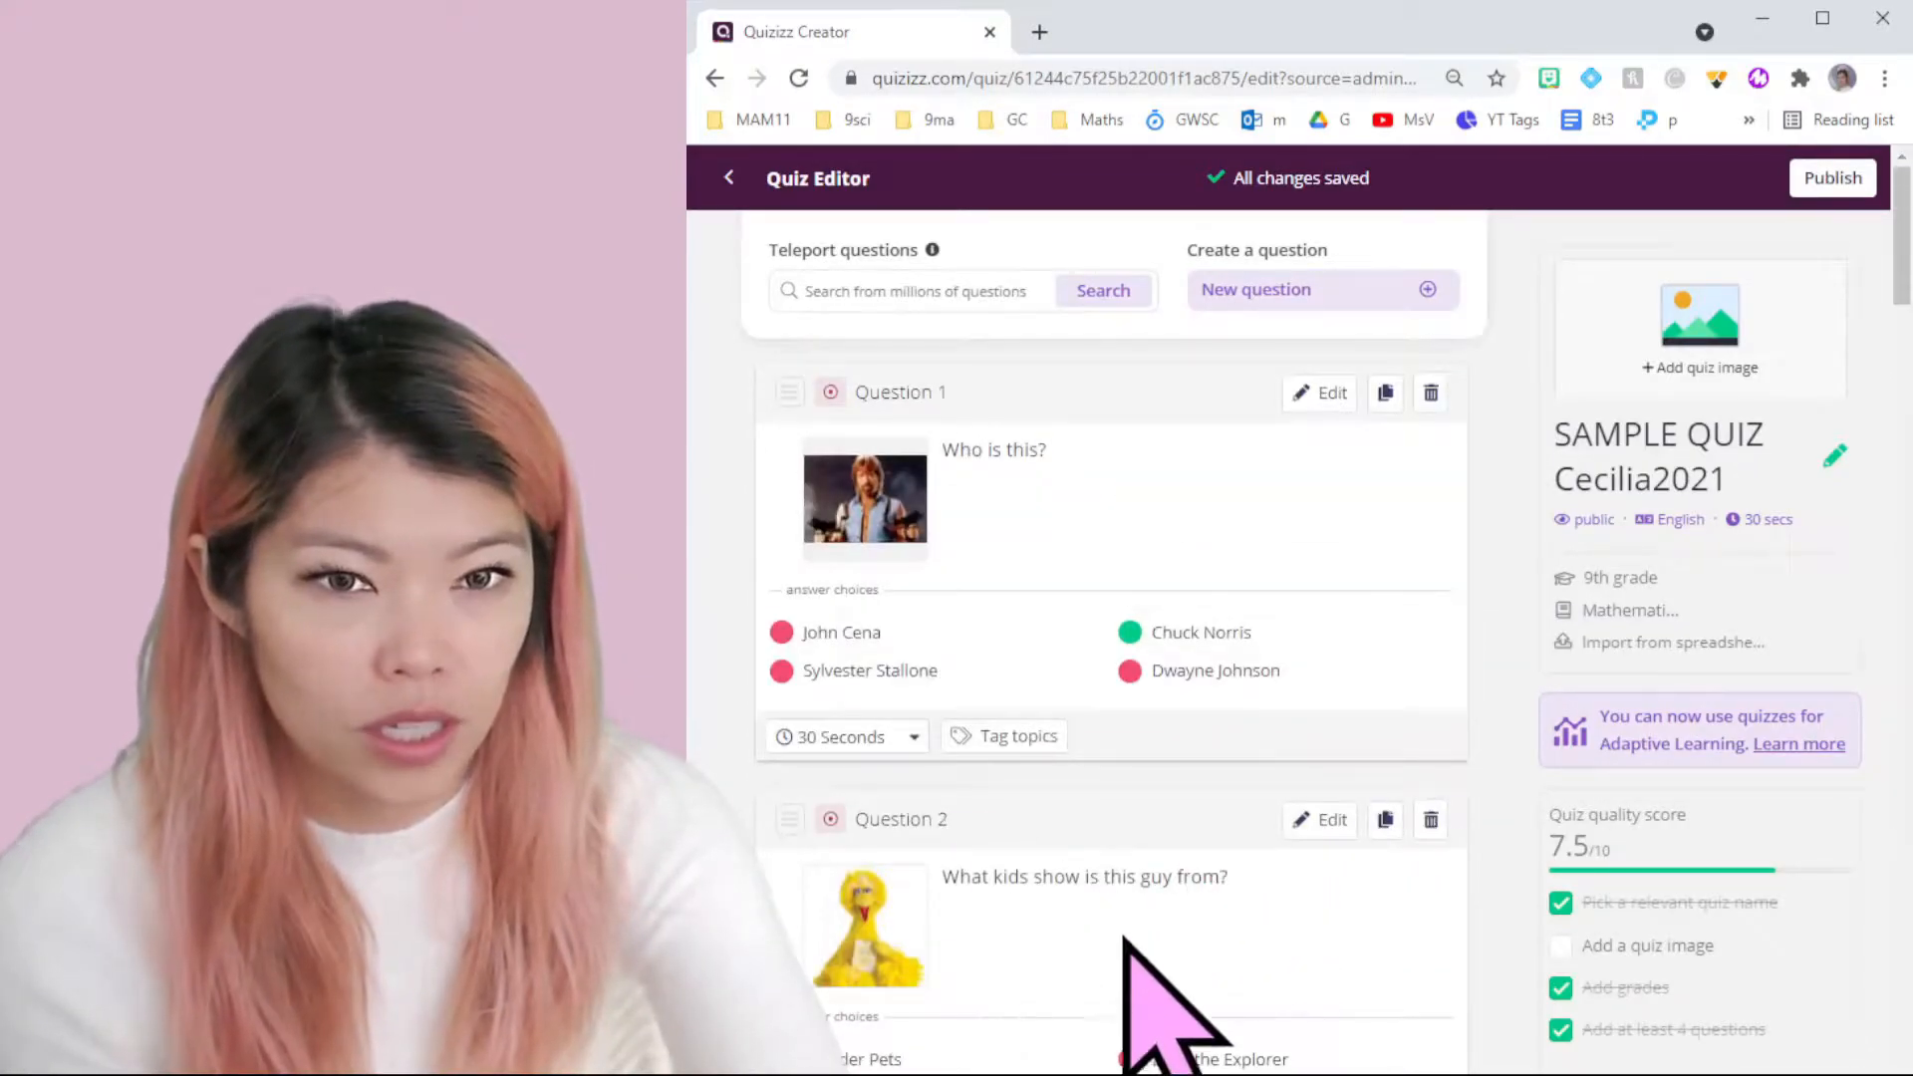
pyautogui.scroll(-4, 1186, 906)
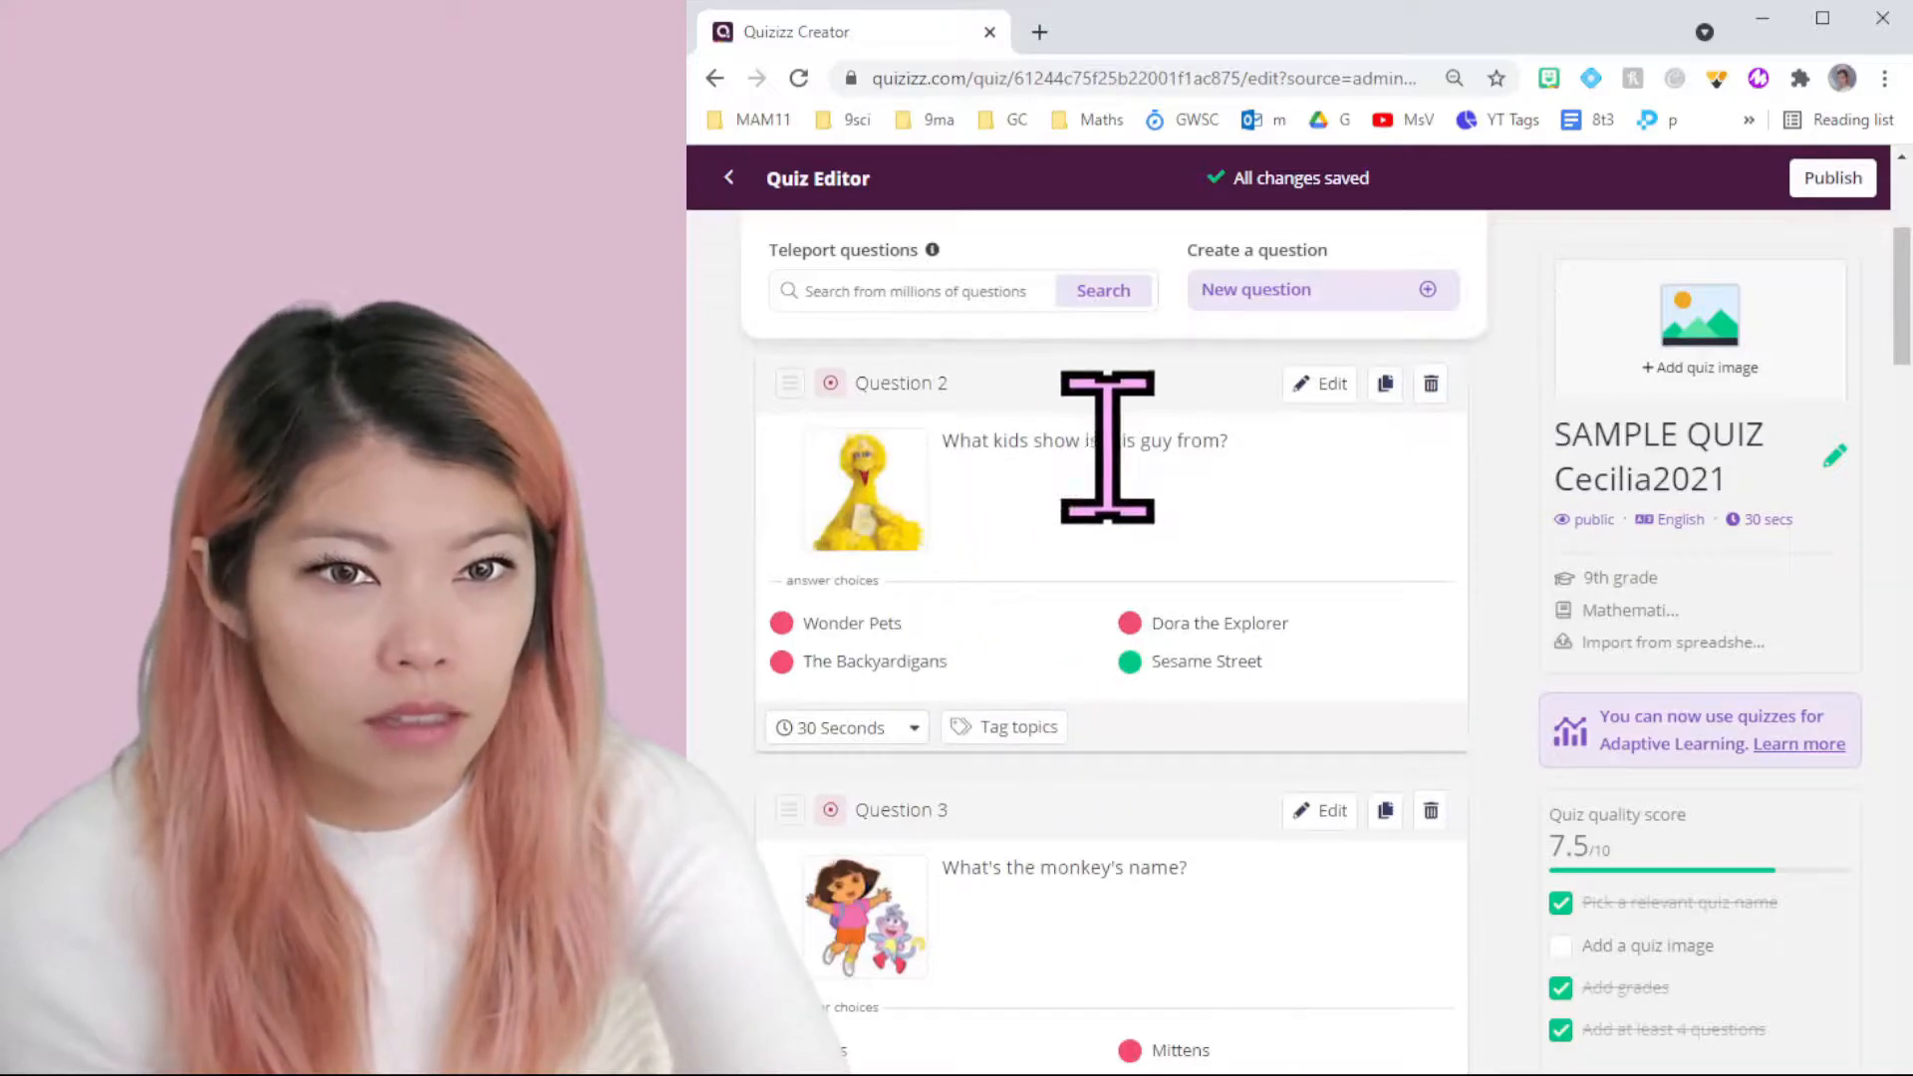
pyautogui.click(1384, 386)
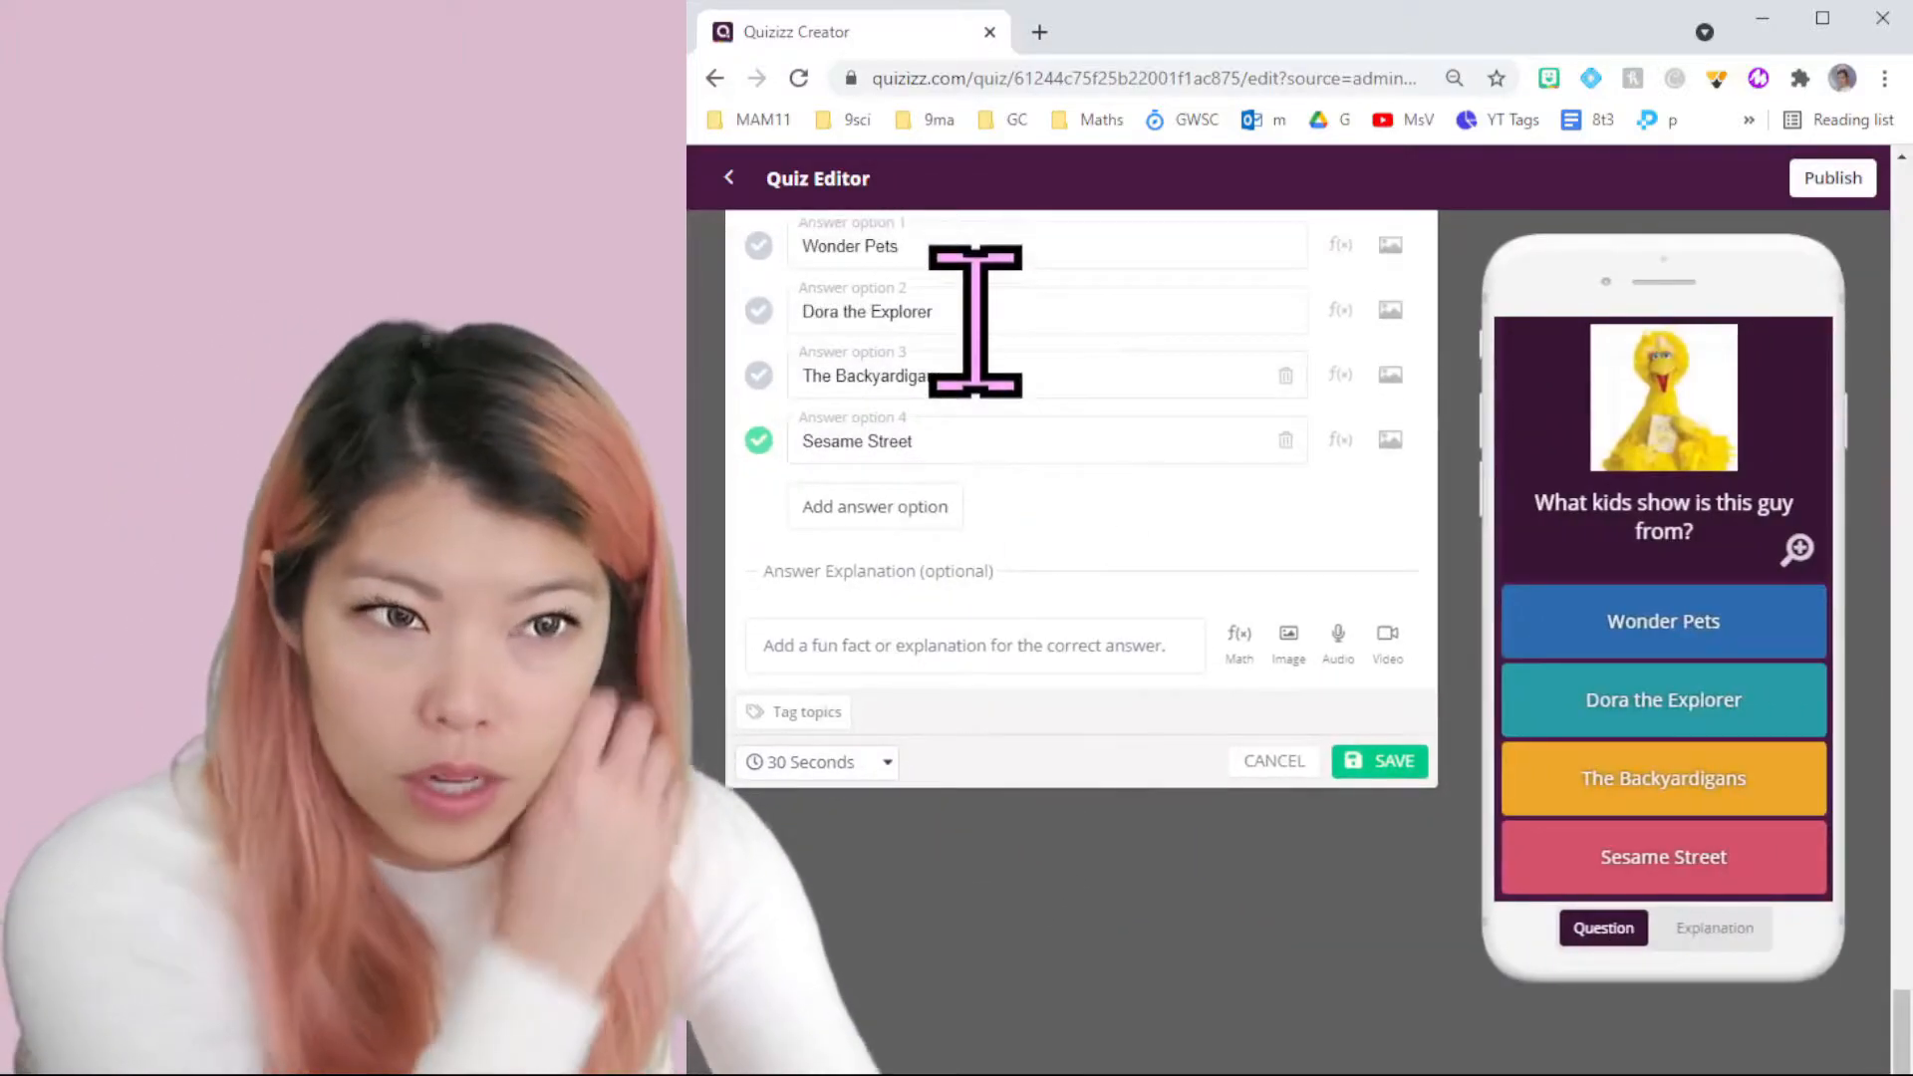
# Step: Replace the text of the duplicated Question 16, with the big yellow bird picture, with "What color is he?"
pyautogui.scroll(5, 1055, 534)
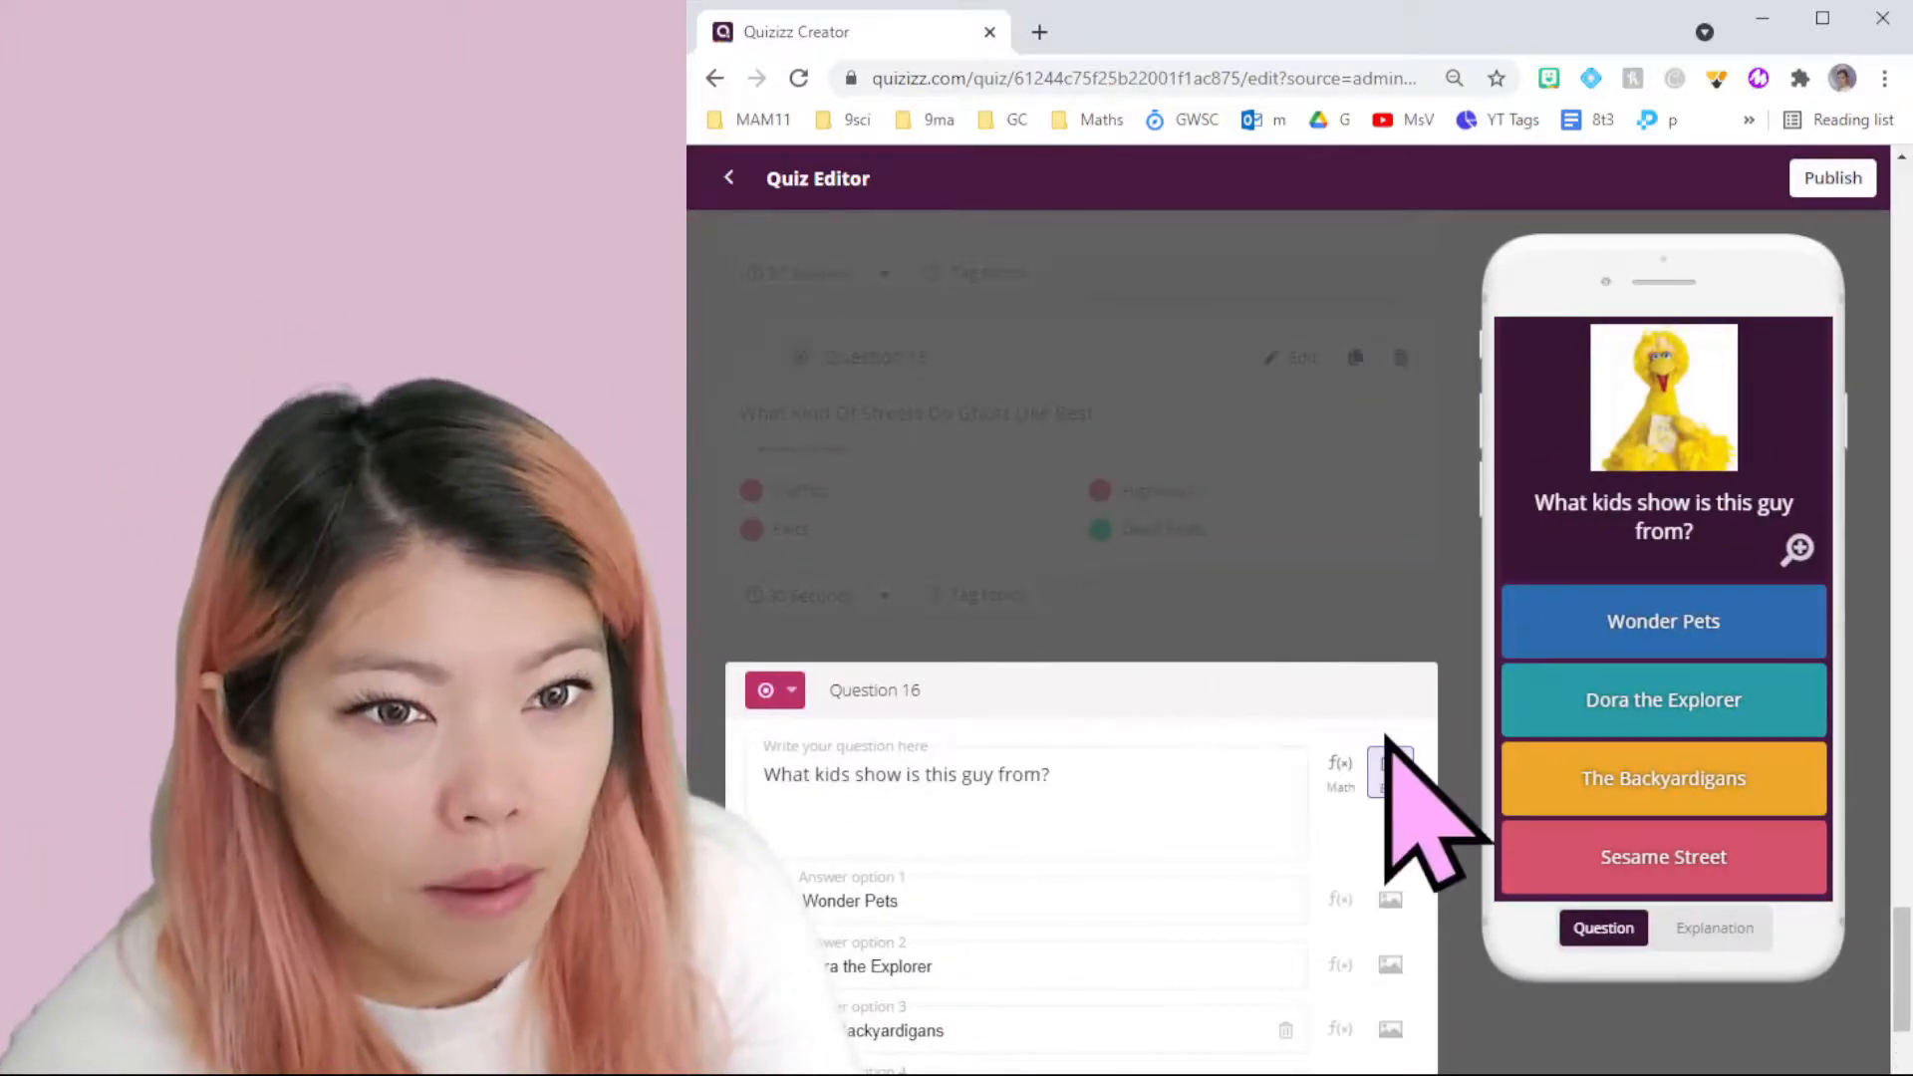
pyautogui.scroll(-3, 1145, 657)
pyautogui.tripleClick(996, 556)
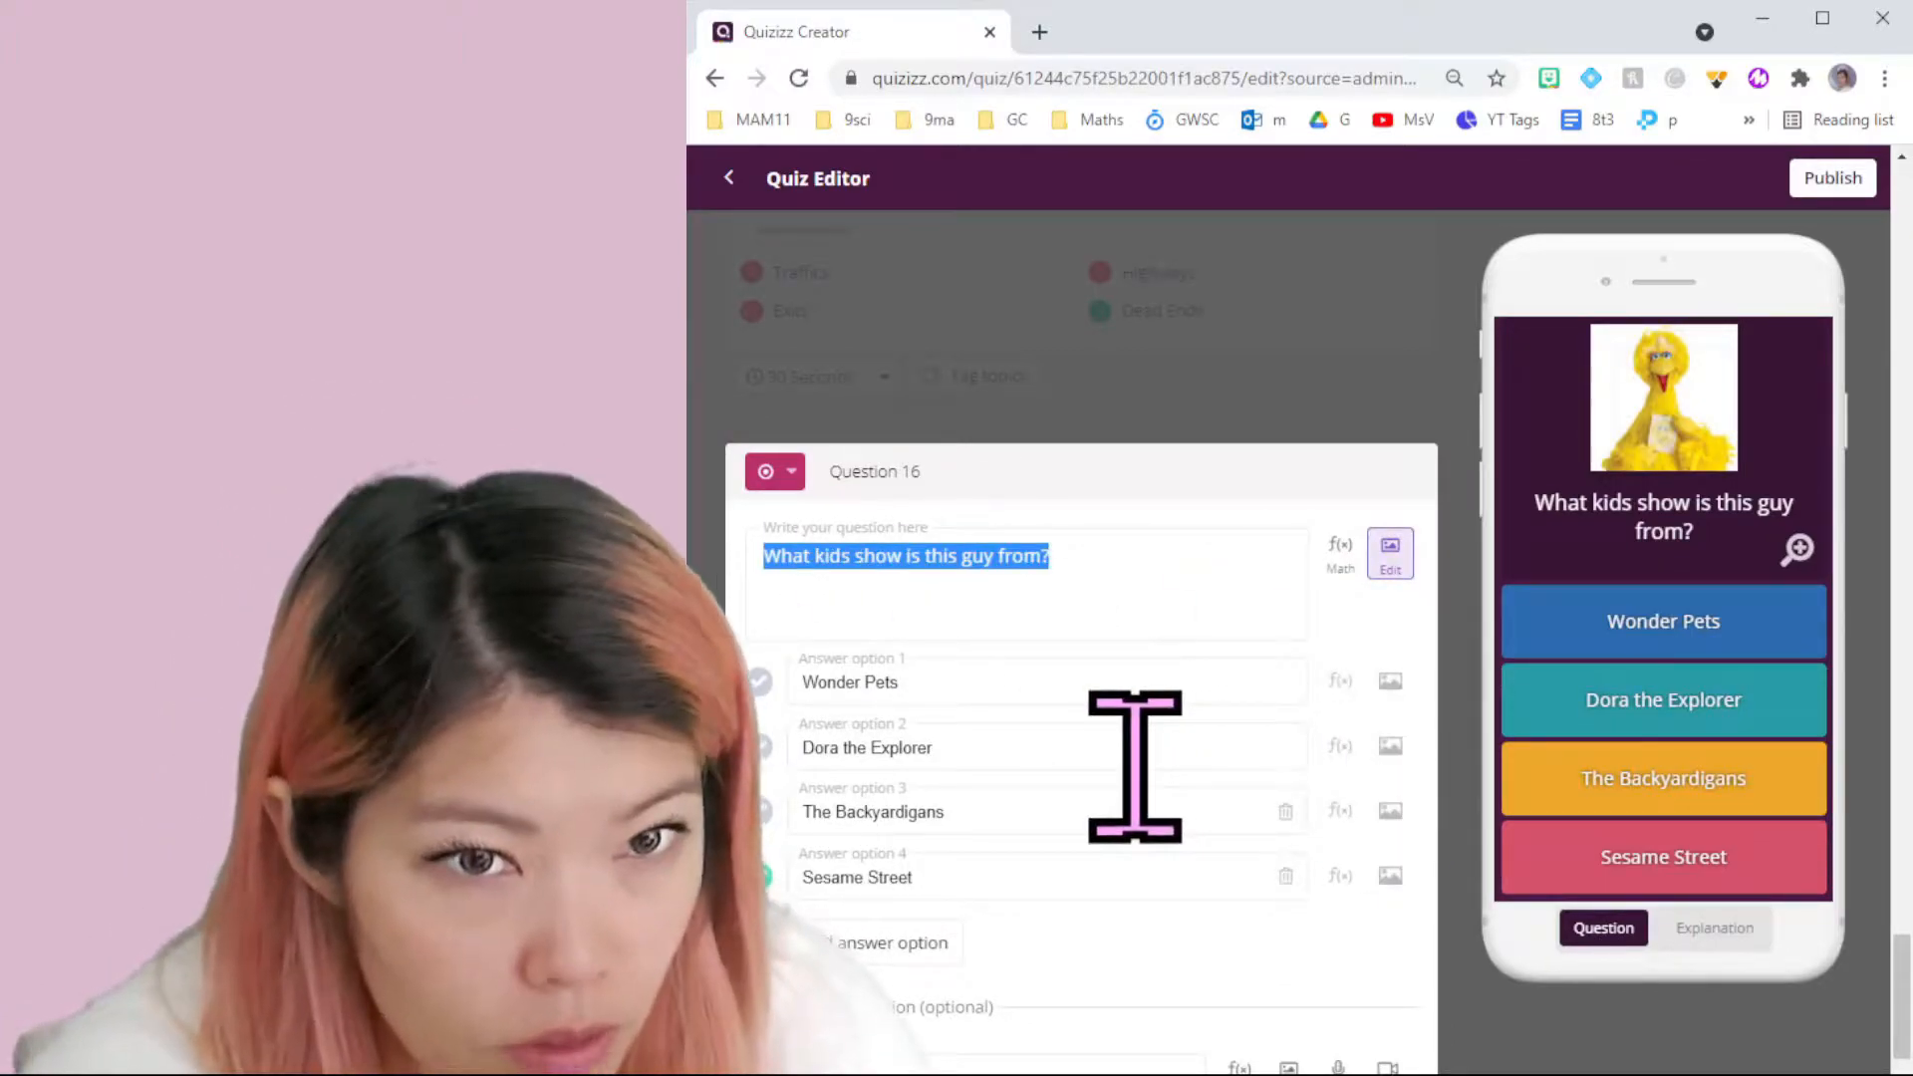
pyautogui.write('W')
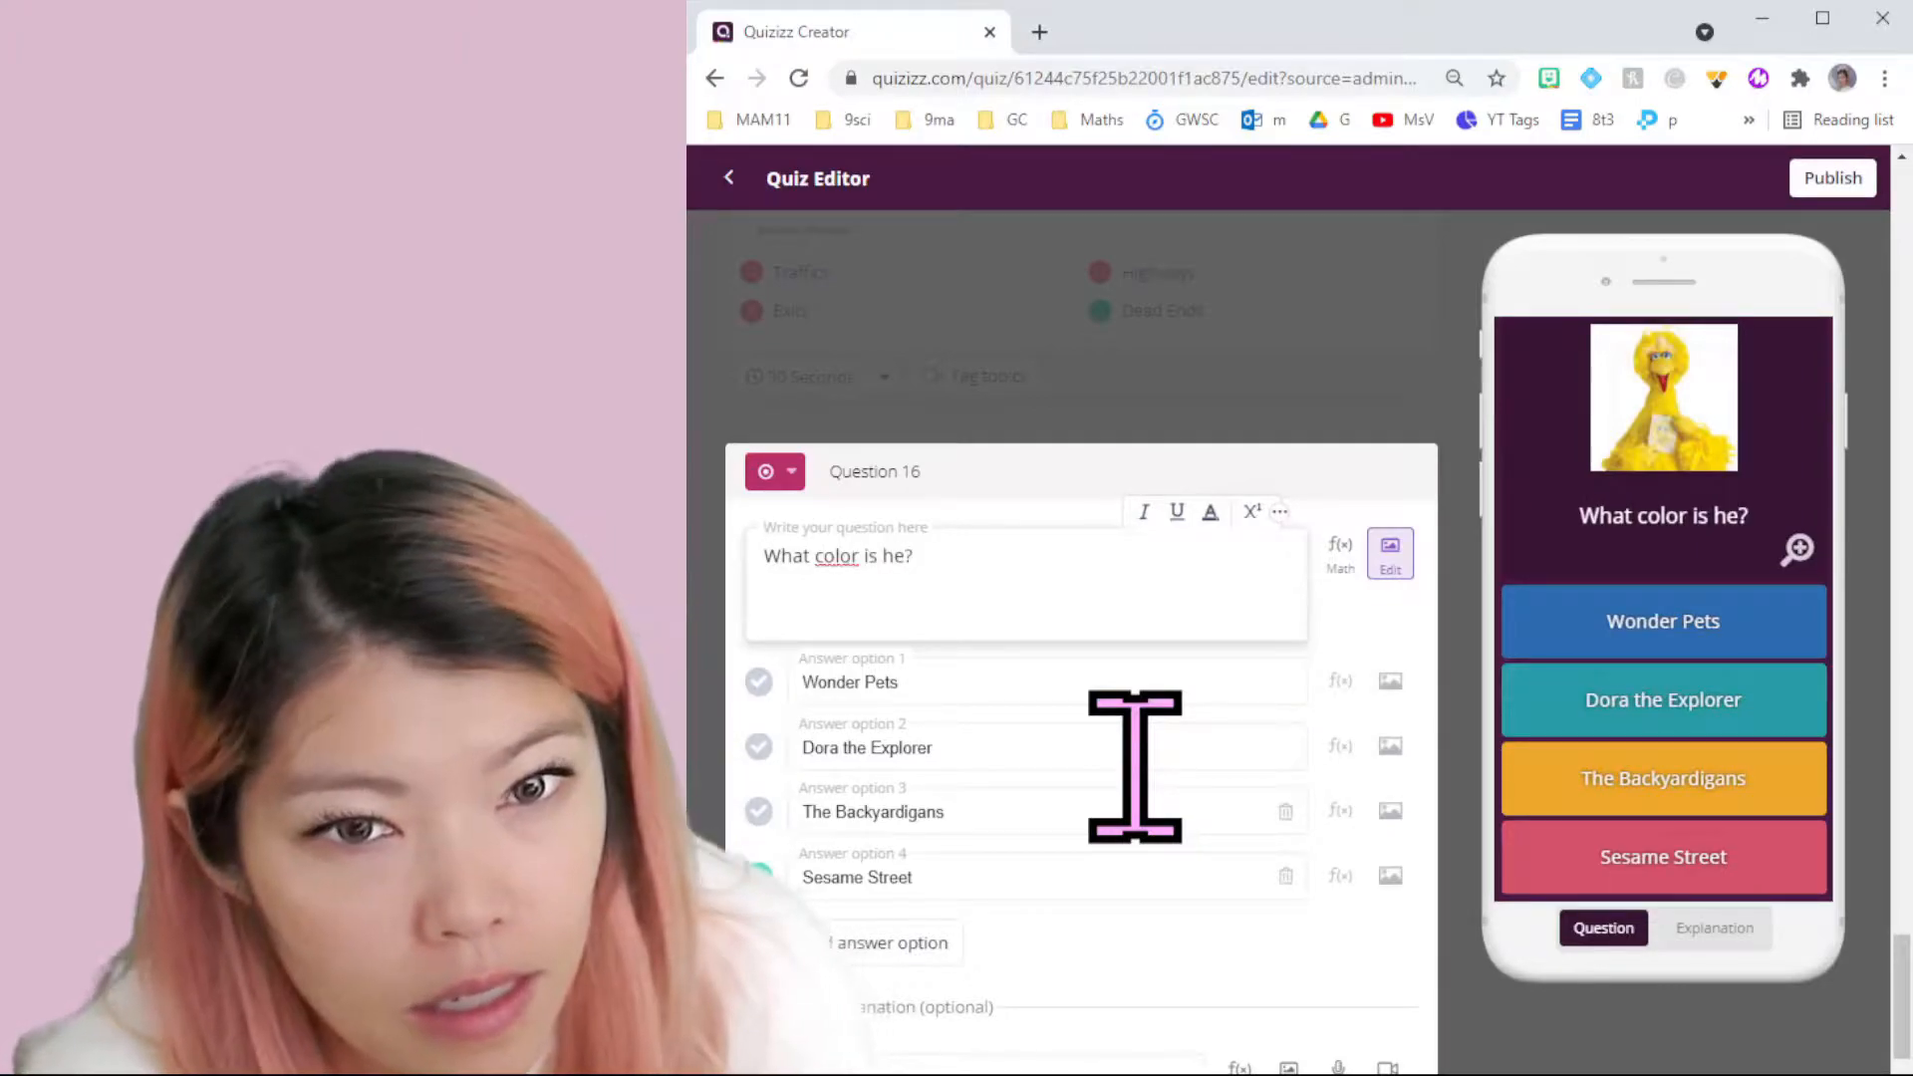
# Step: Set answer option 1 of Question 16 to "Yellow" and mark it as the correct answer
pyautogui.press('Tab')
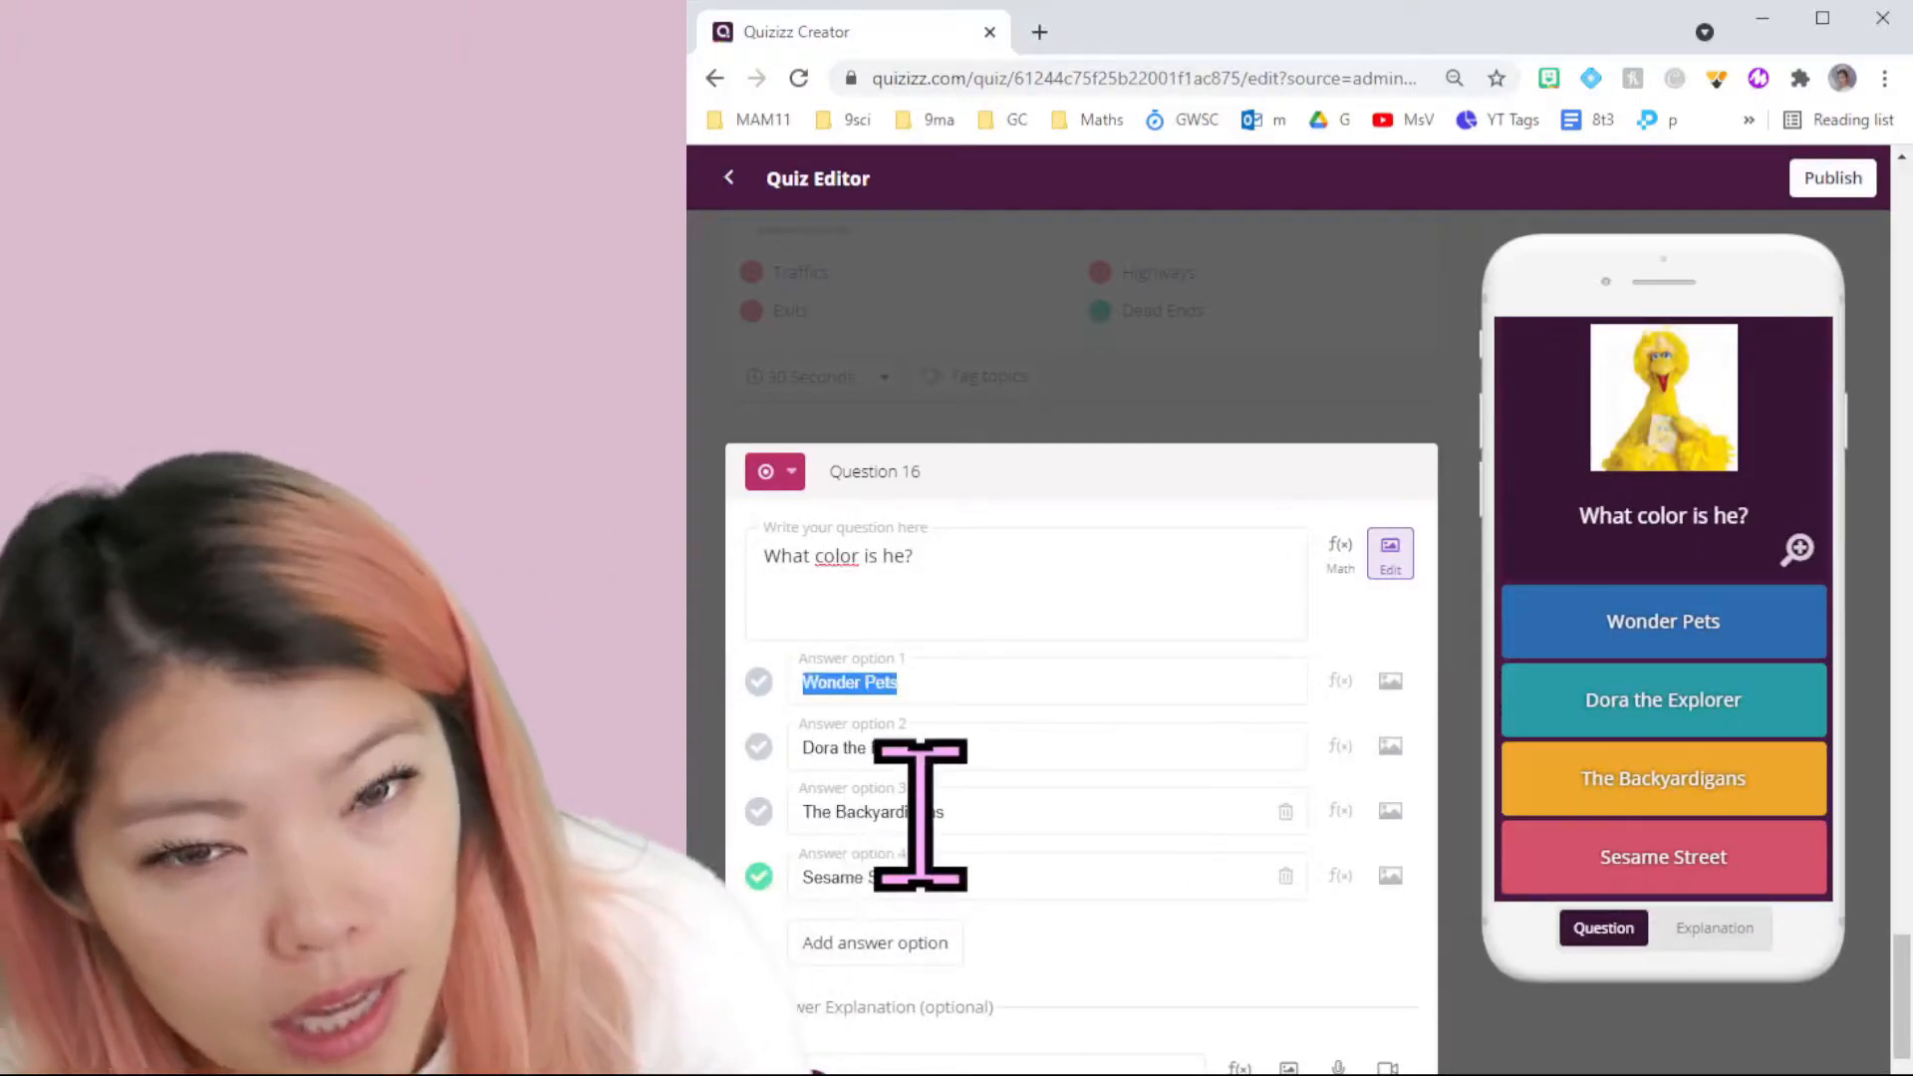
pyautogui.write('Yellow')
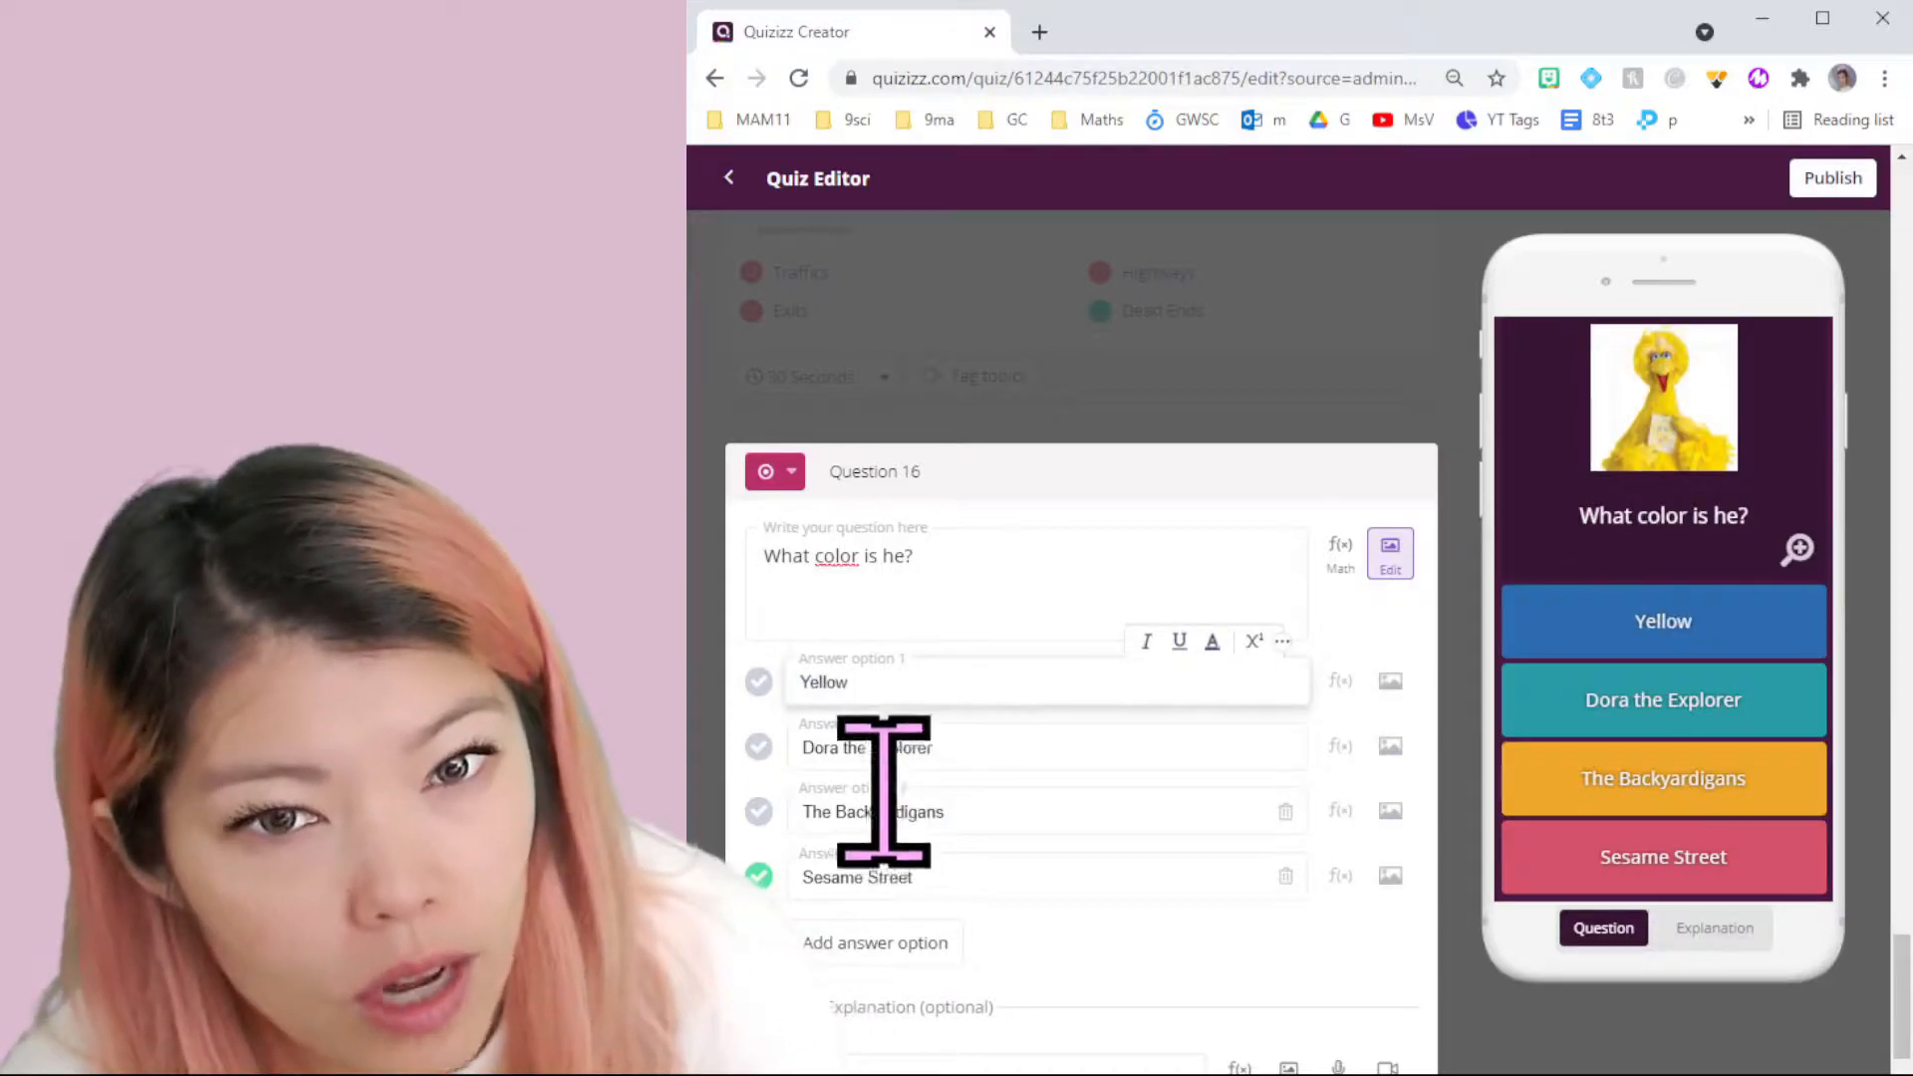
pyautogui.click(758, 682)
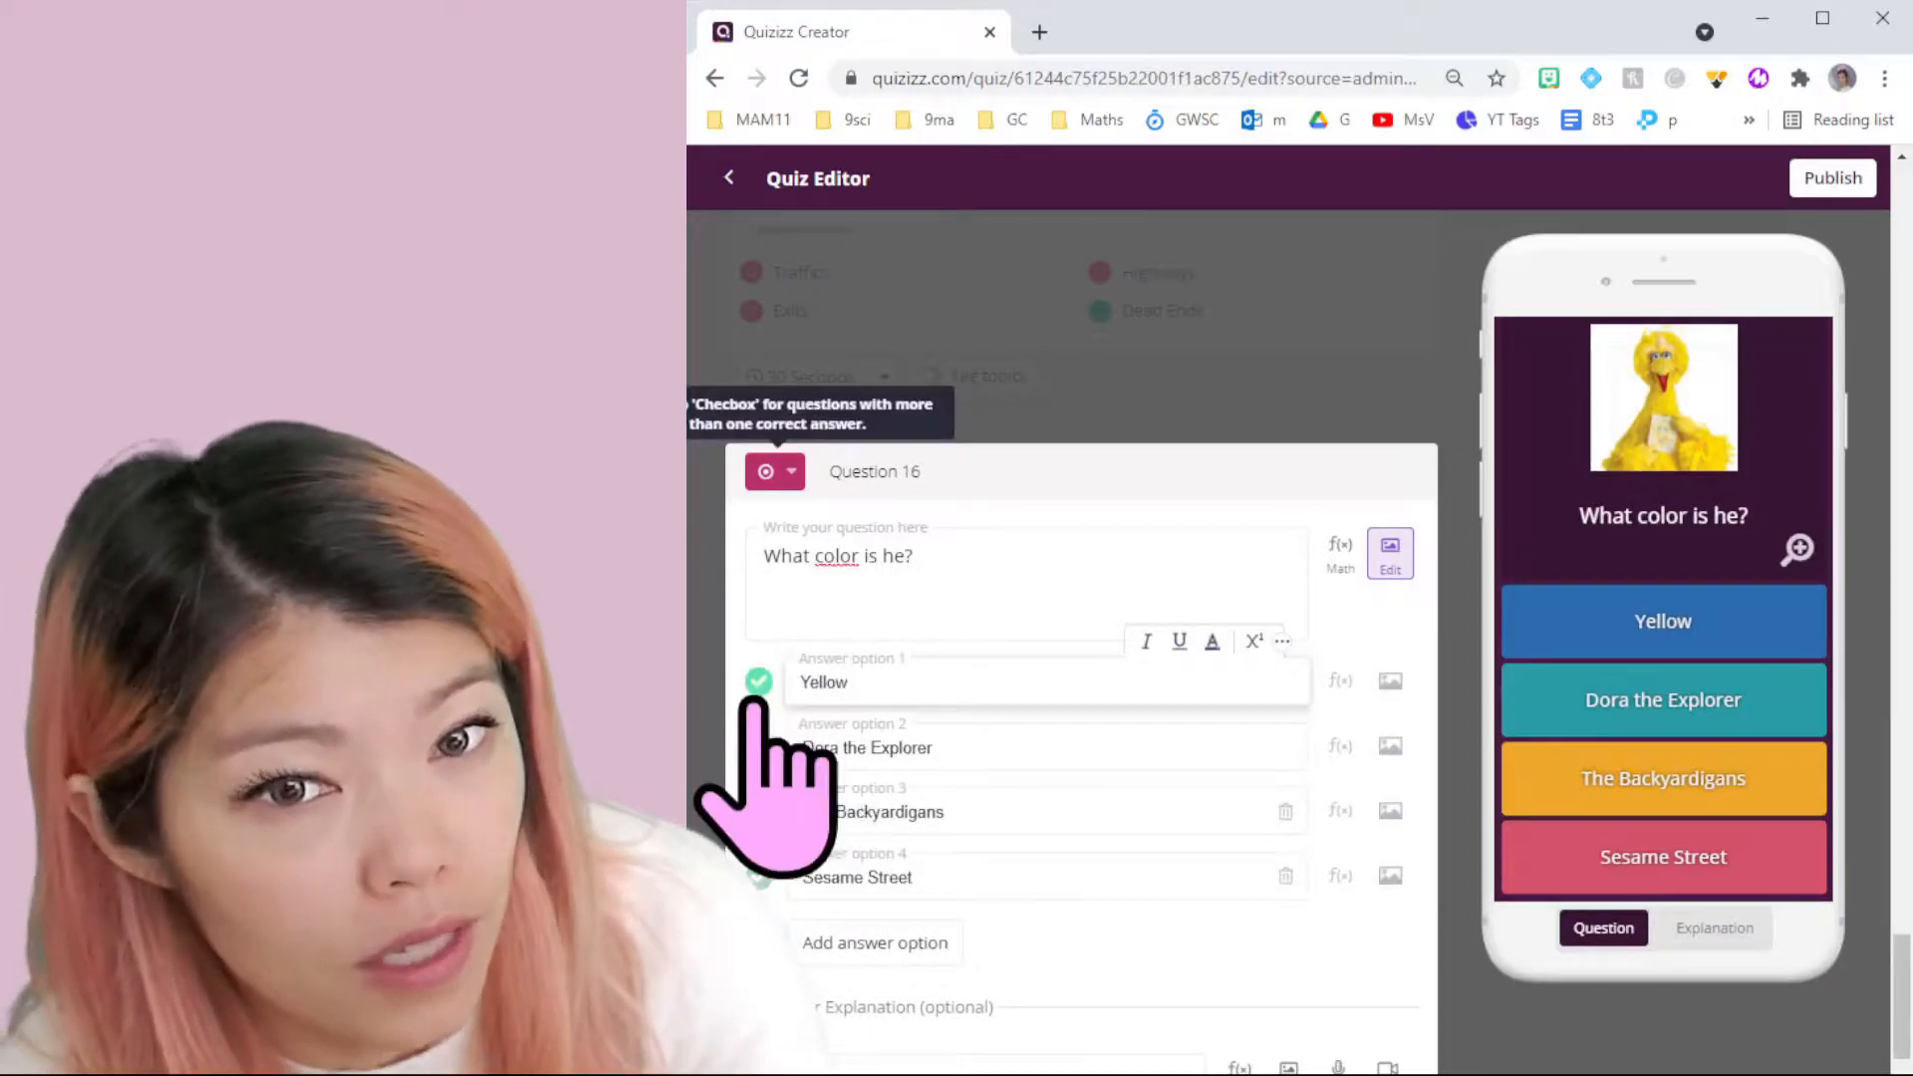
# Step: Set answer options 2, 3 and 4 of Question 16 to "red", "blue" and "orange" and save the question
pyautogui.moveTo(933, 747); pyautogui.dragTo(854, 747)
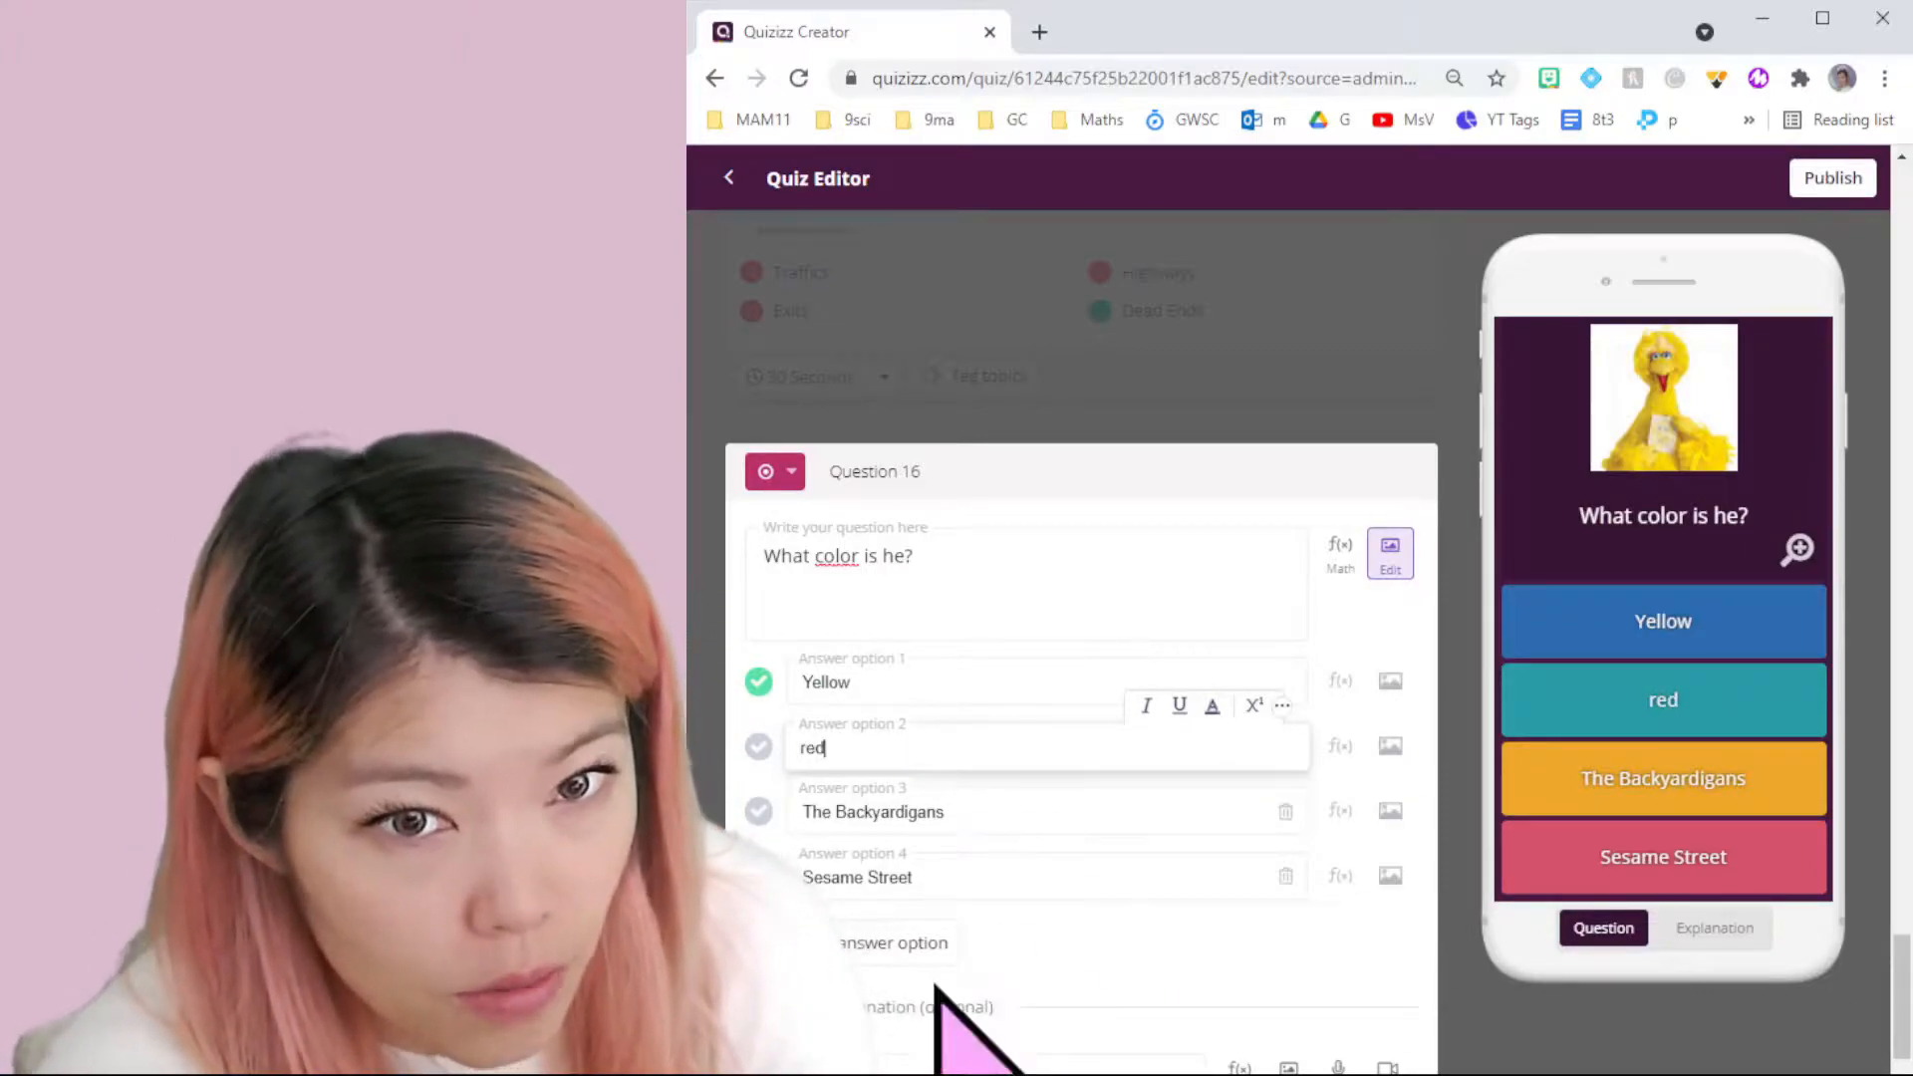
pyautogui.moveTo(946, 812); pyautogui.dragTo(803, 811)
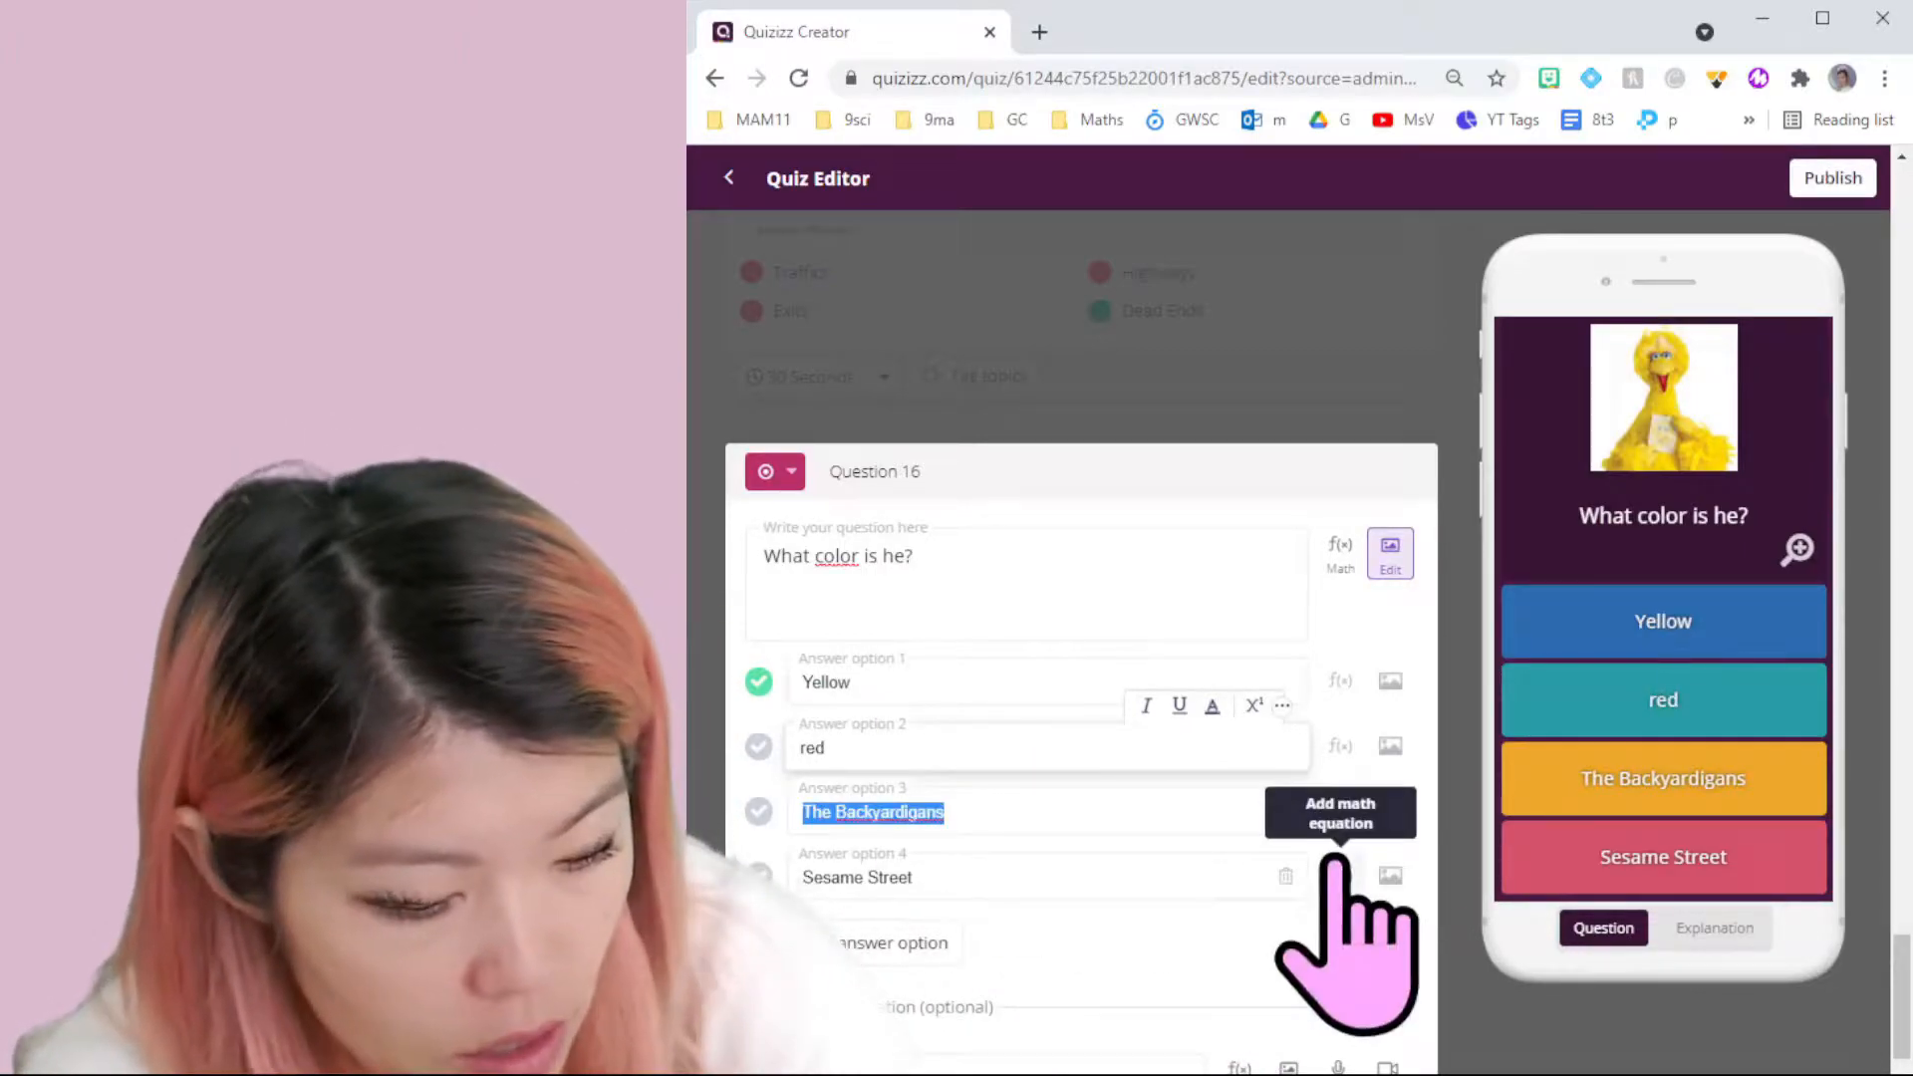
pyautogui.write('blue')
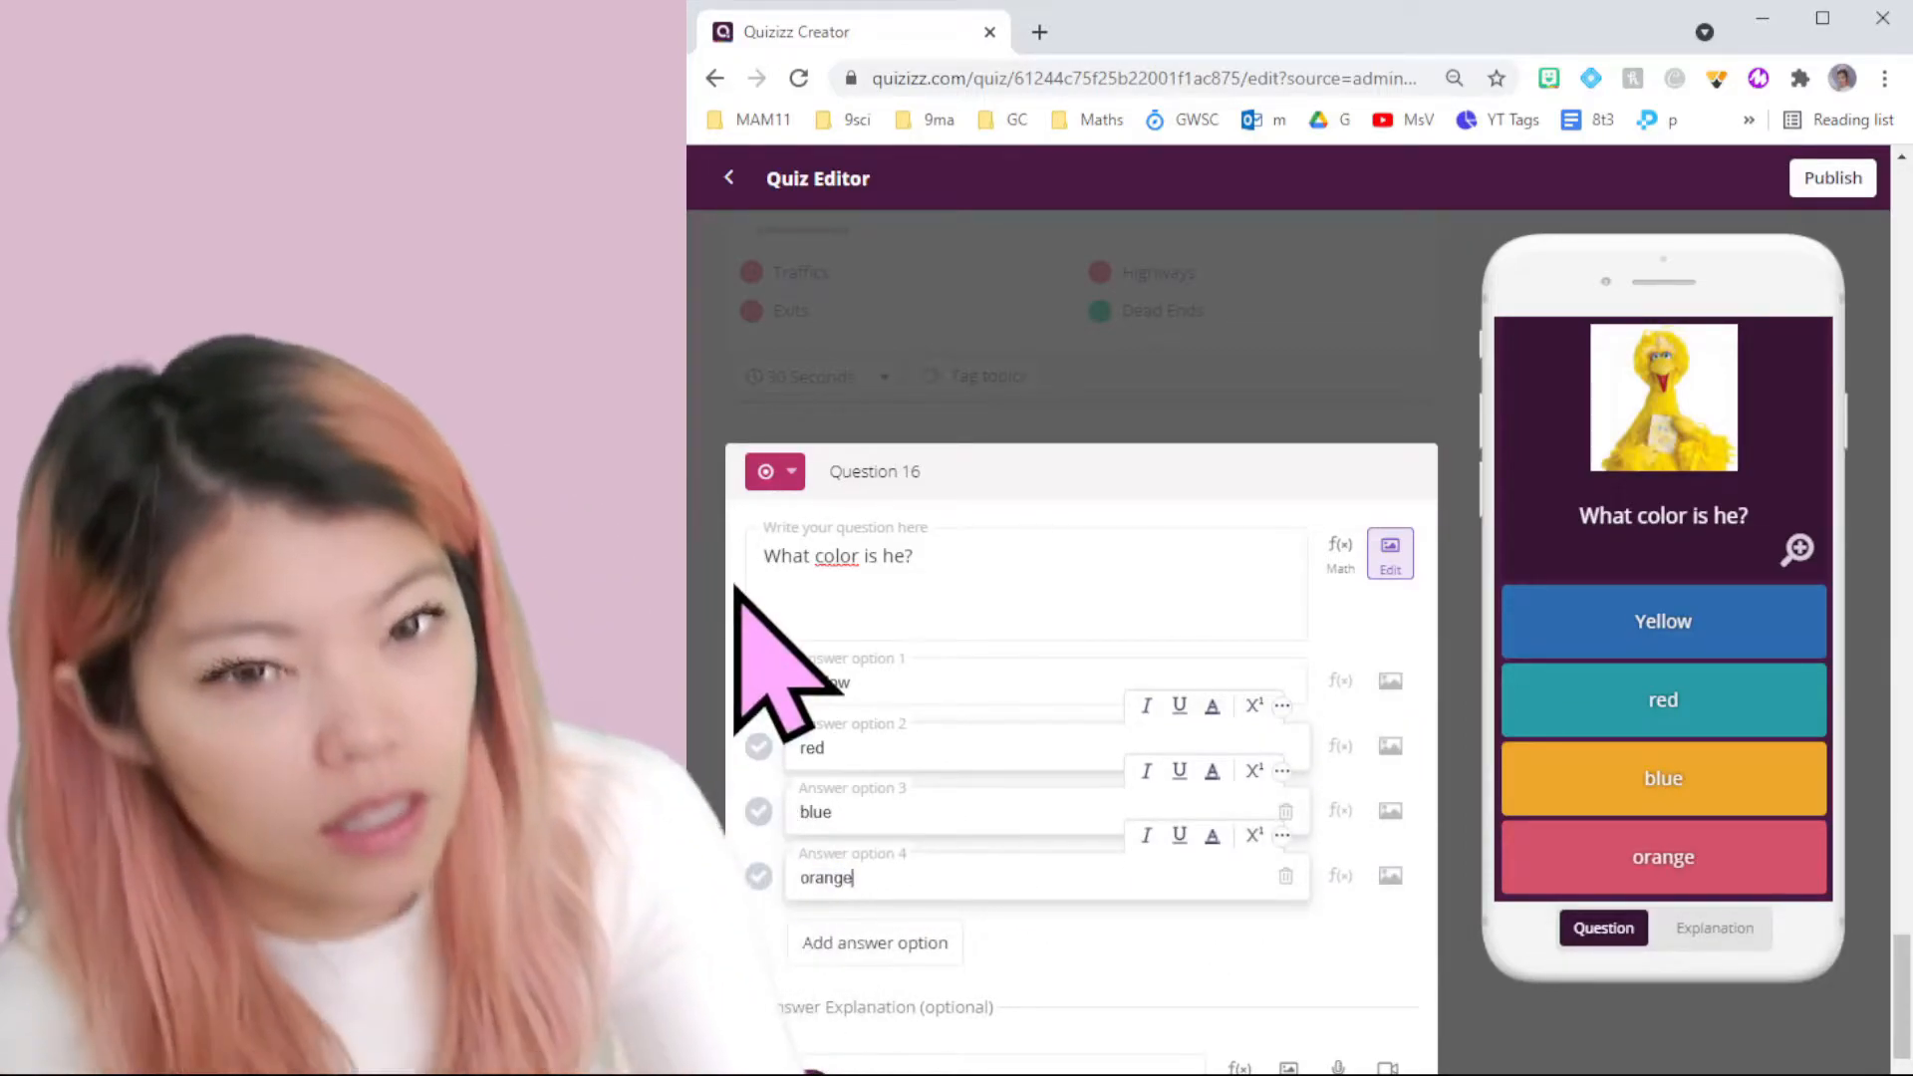
pyautogui.scroll(-2, 1499, 857)
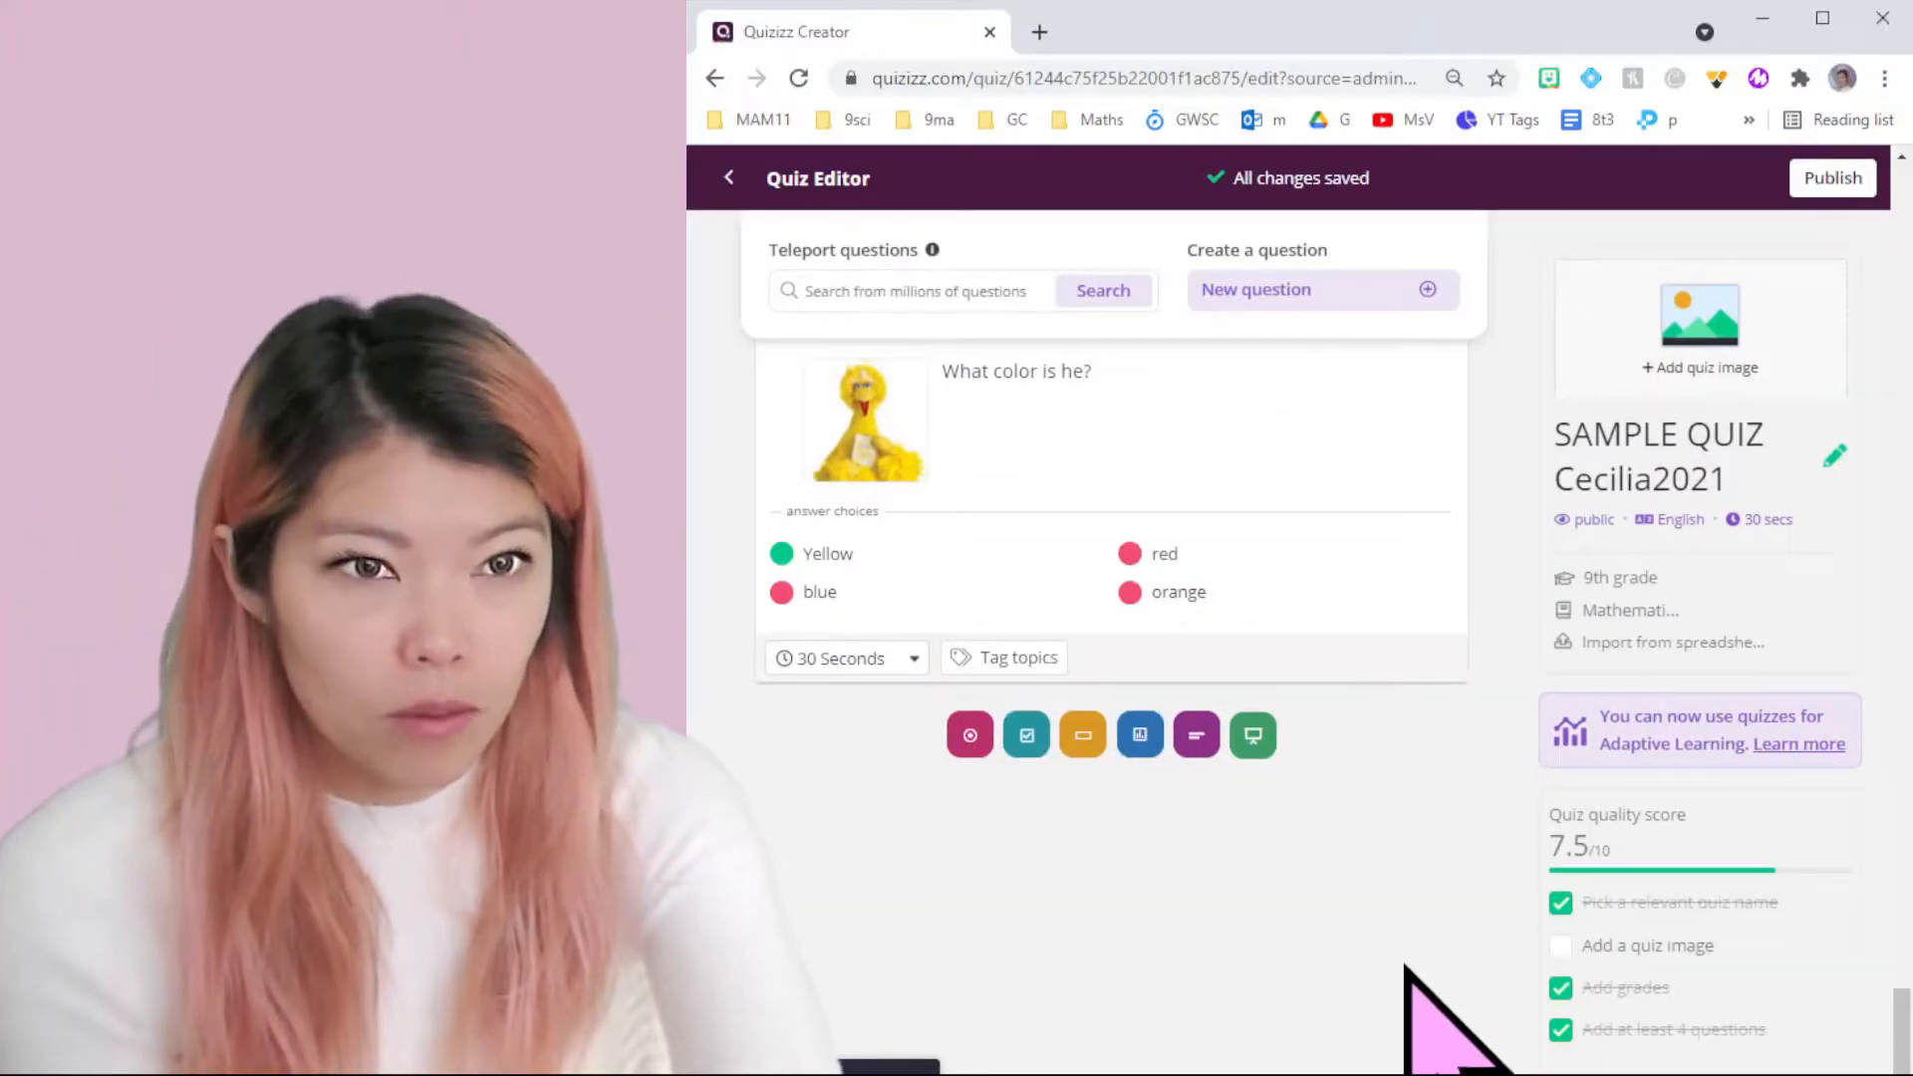
# Step: Look back over the quiz's questions and display the question types available for a new question
pyautogui.scroll(2, 1380, 821)
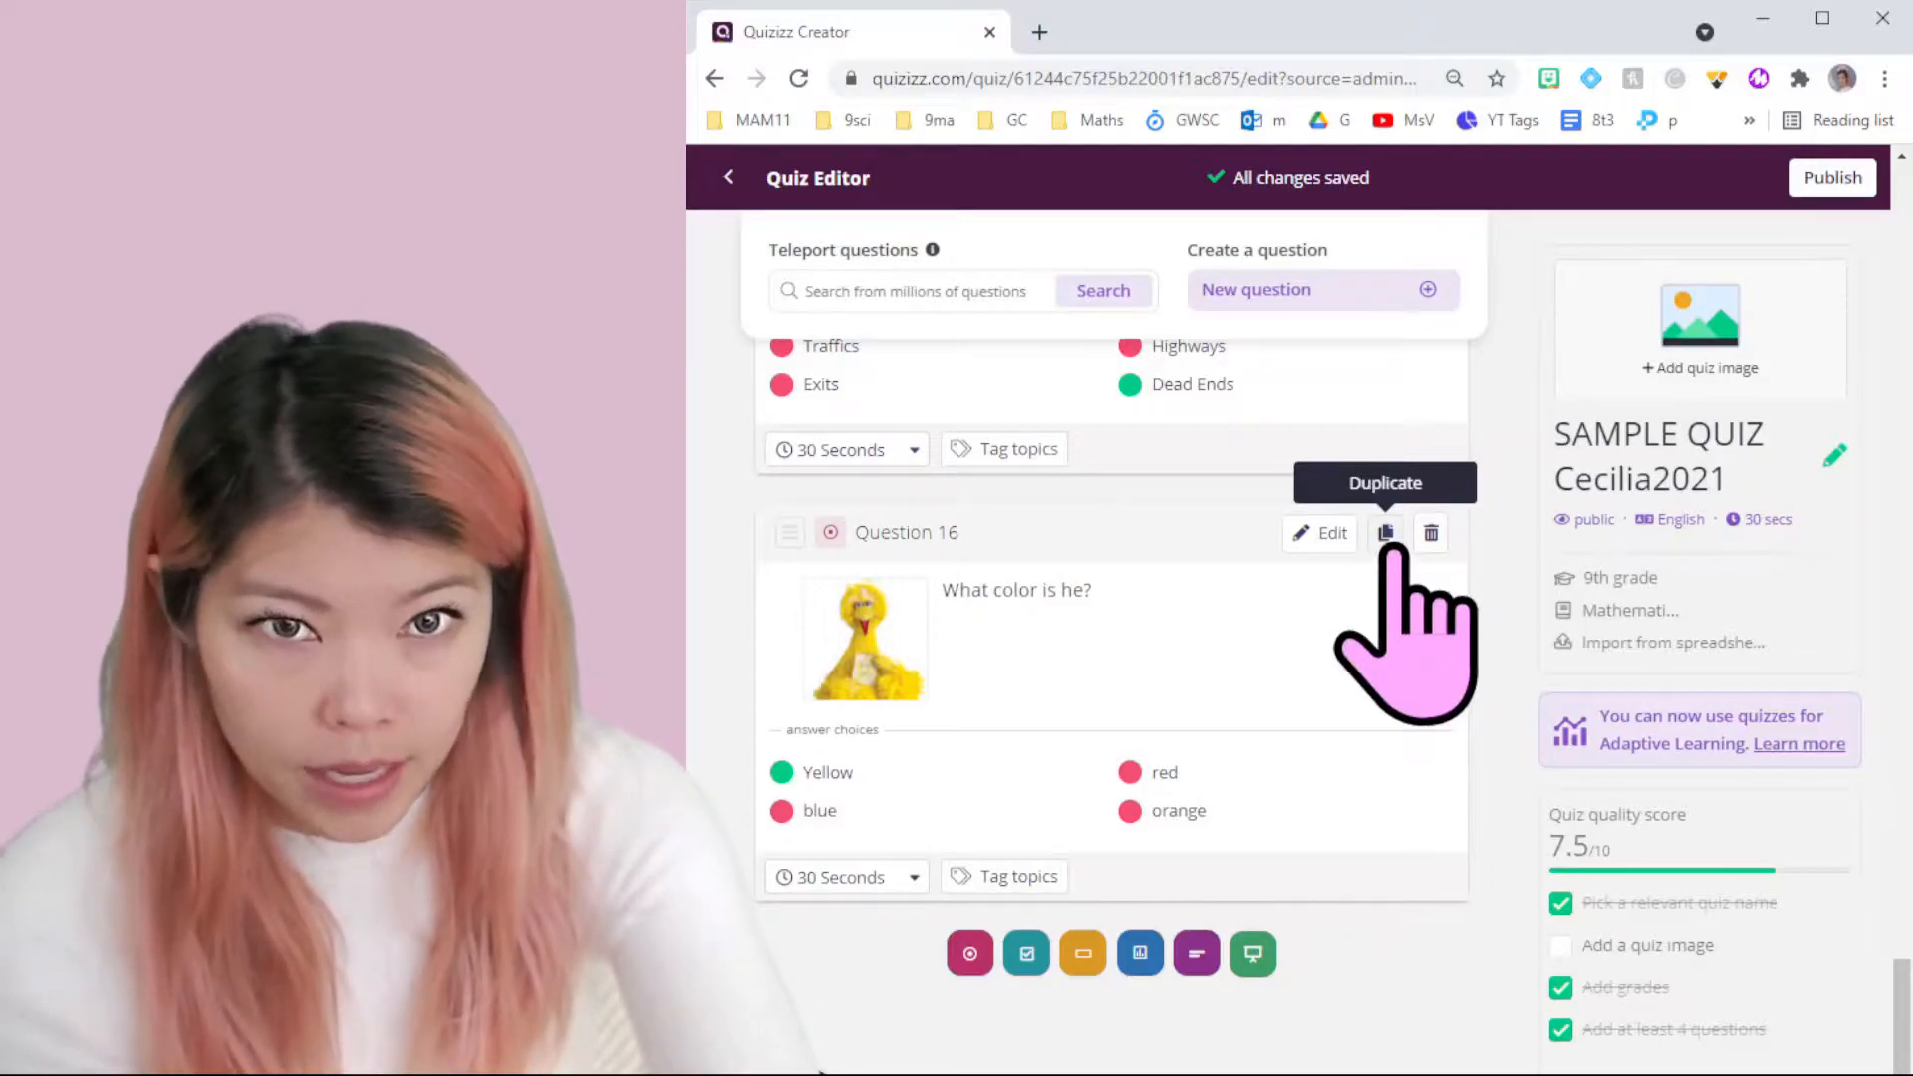
pyautogui.scroll(20, 1405, 558)
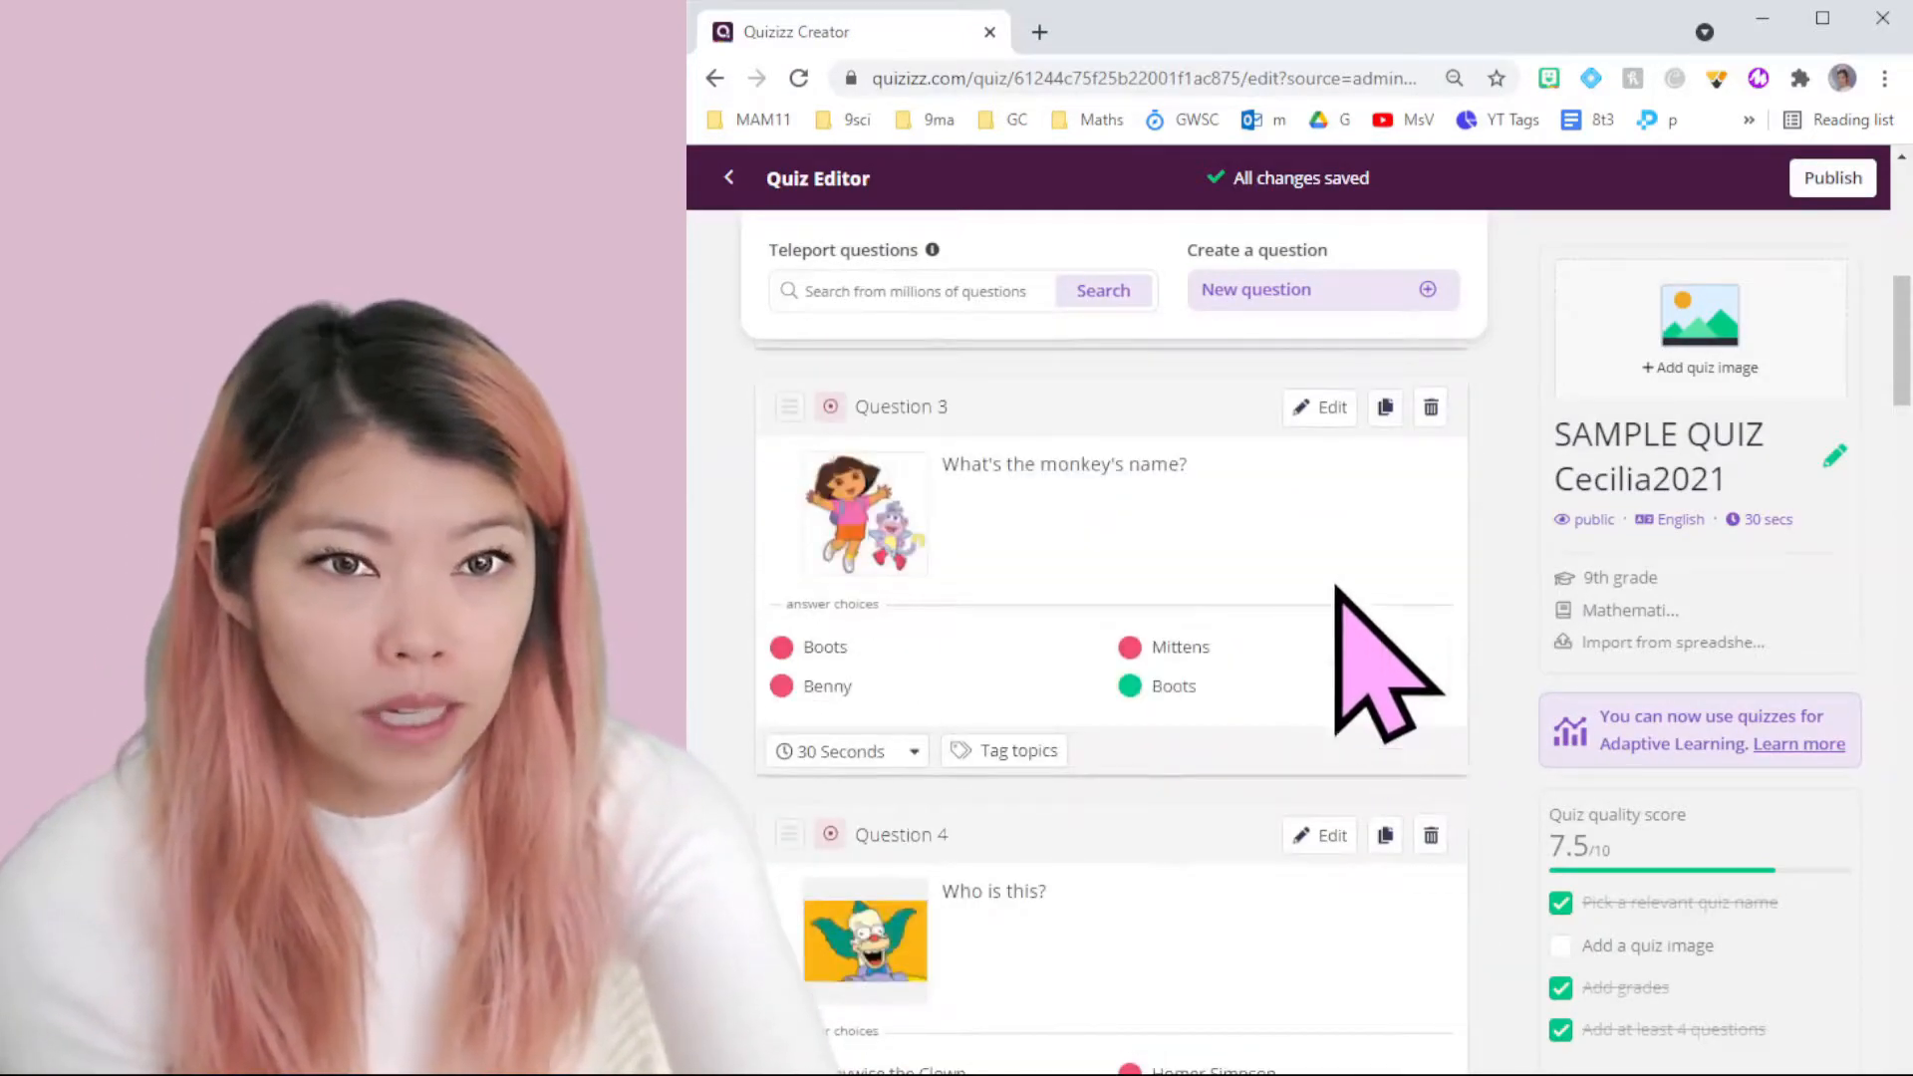
pyautogui.scroll(-10, 1065, 580)
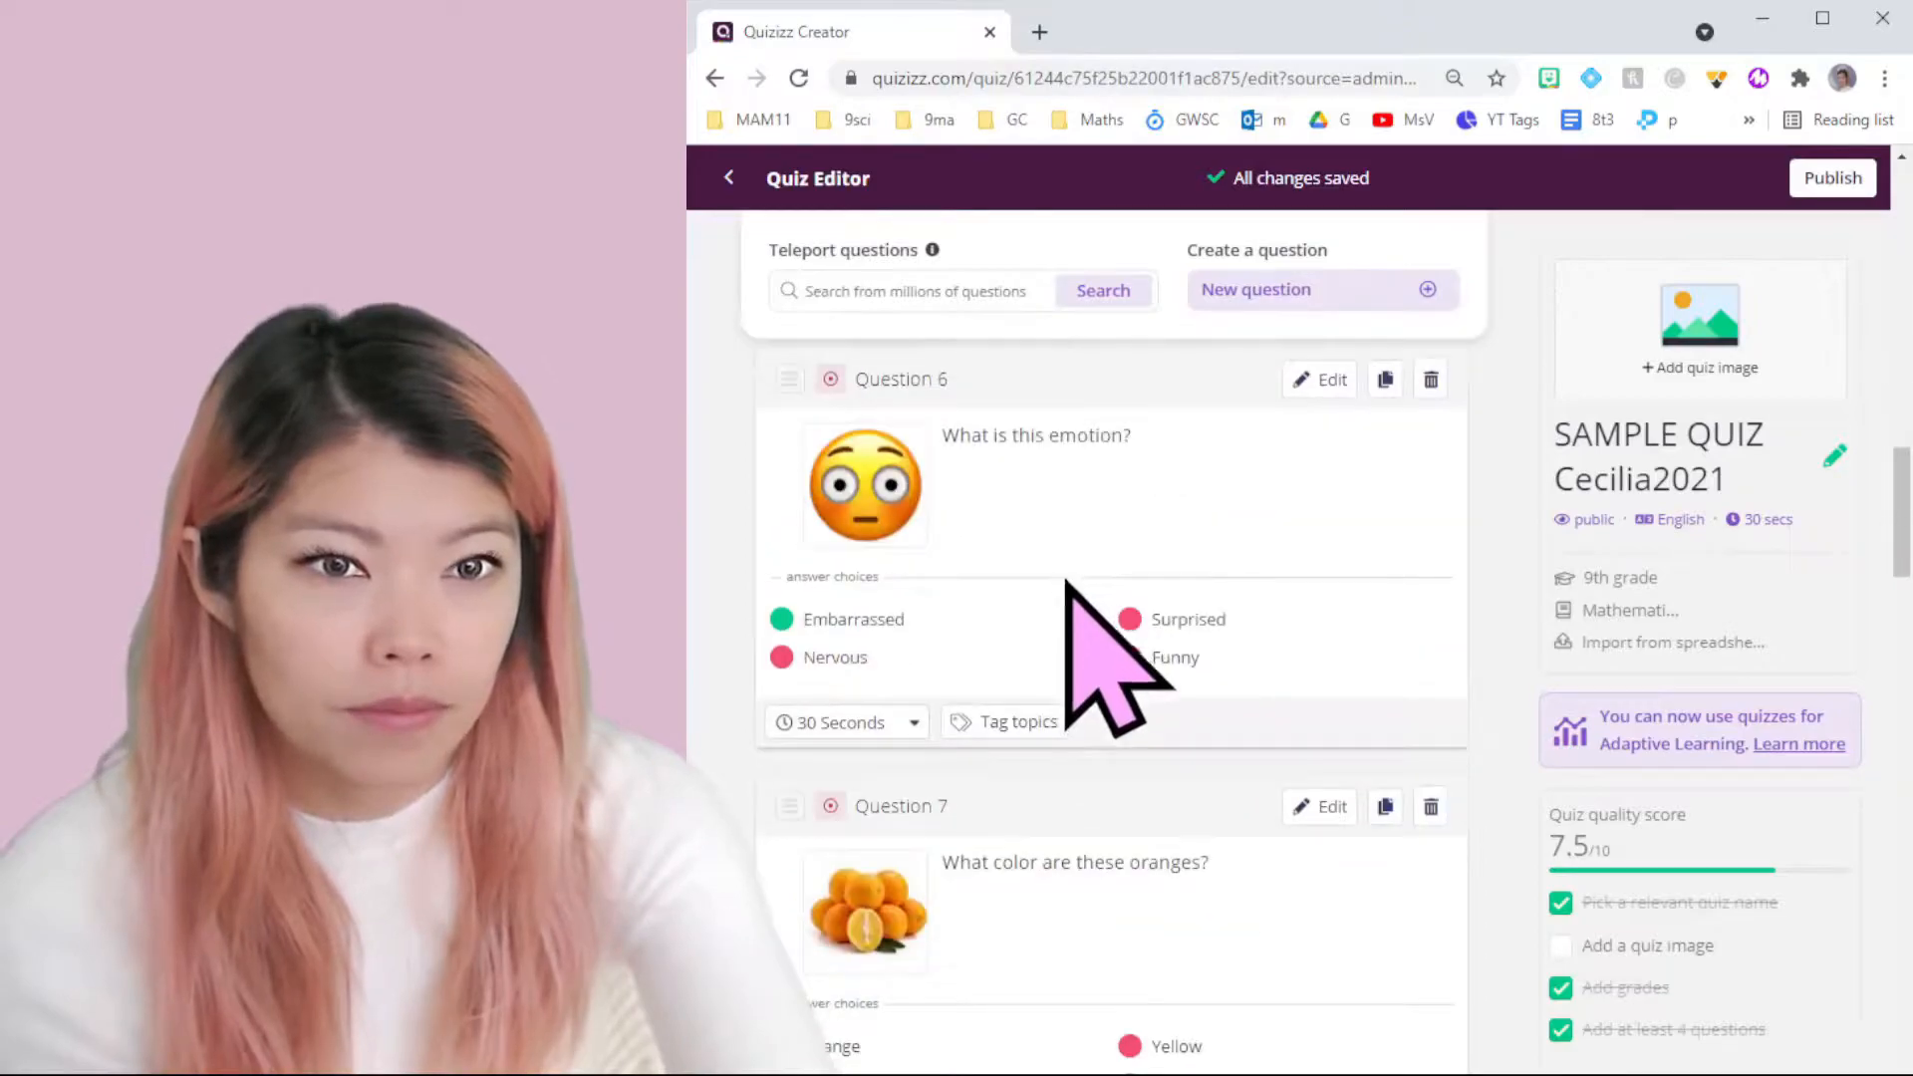
pyautogui.scroll(-8, 1066, 580)
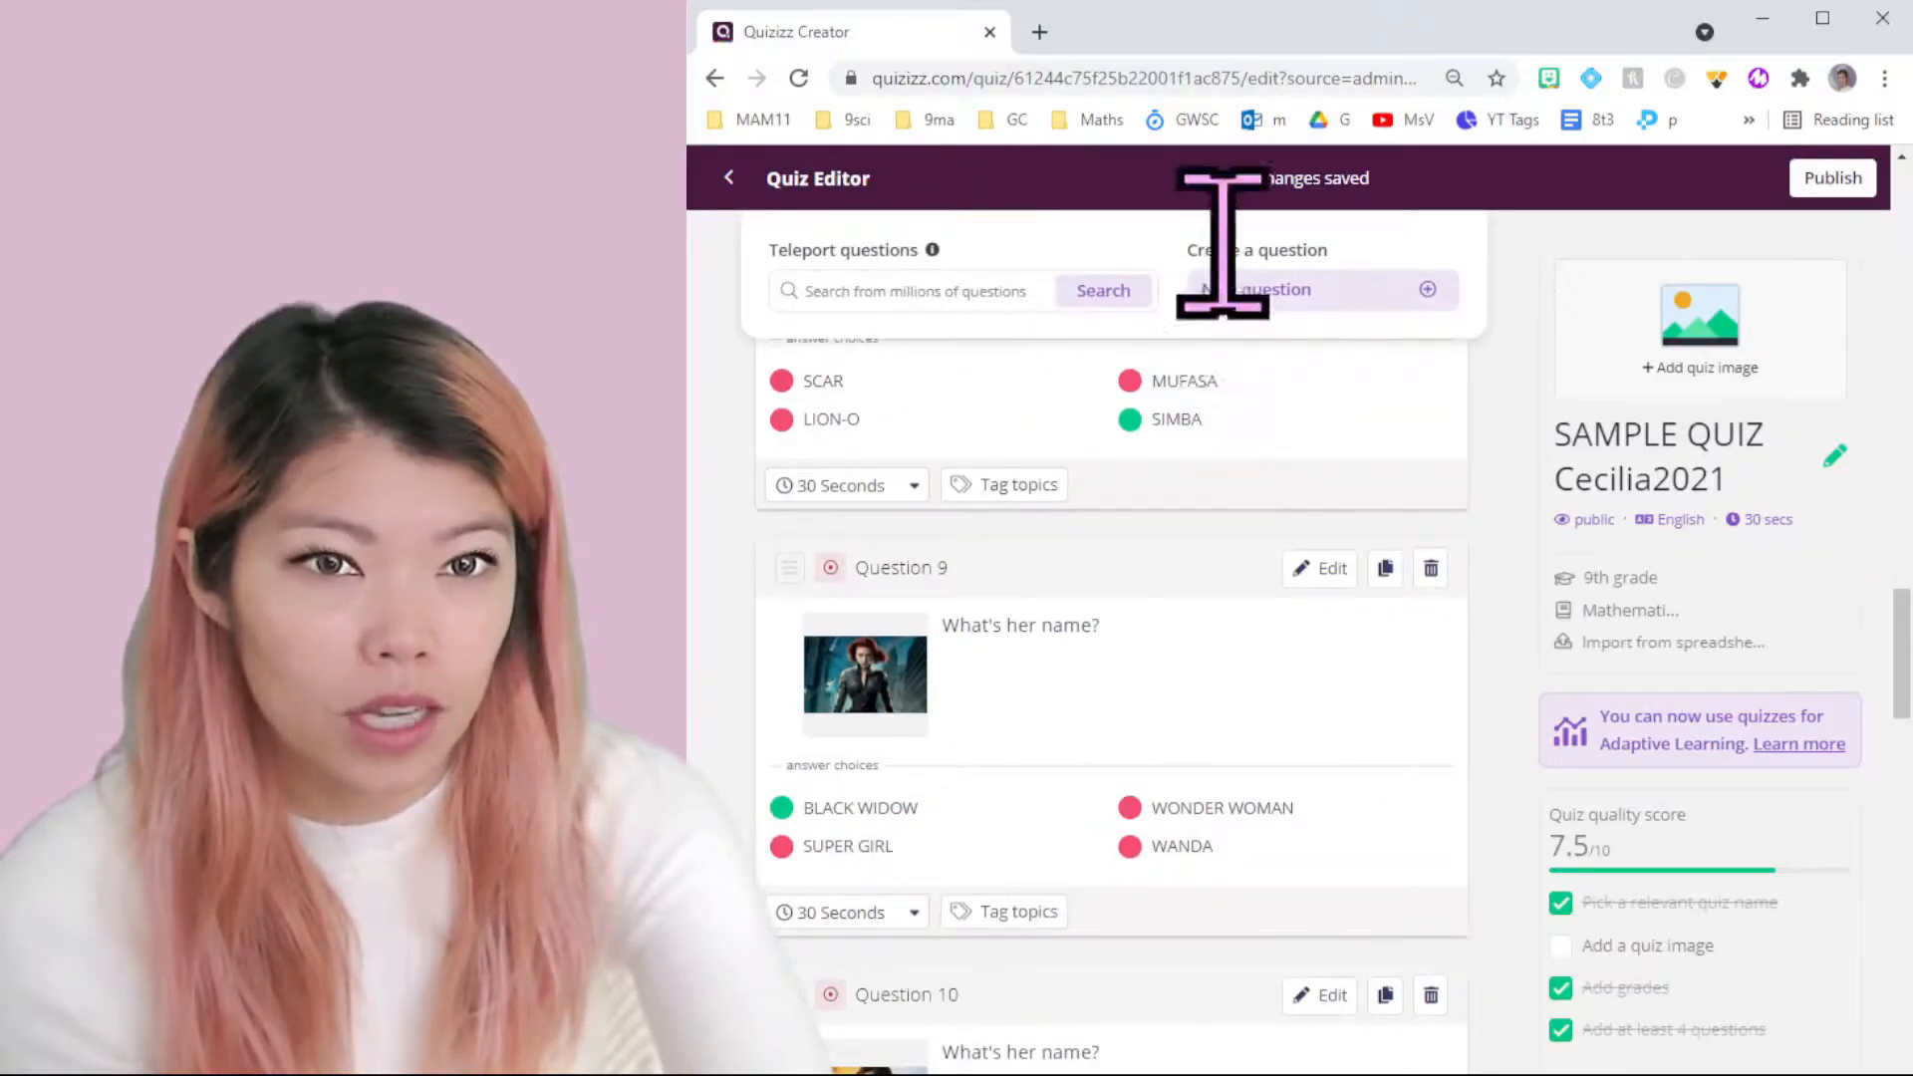
pyautogui.click(1392, 289)
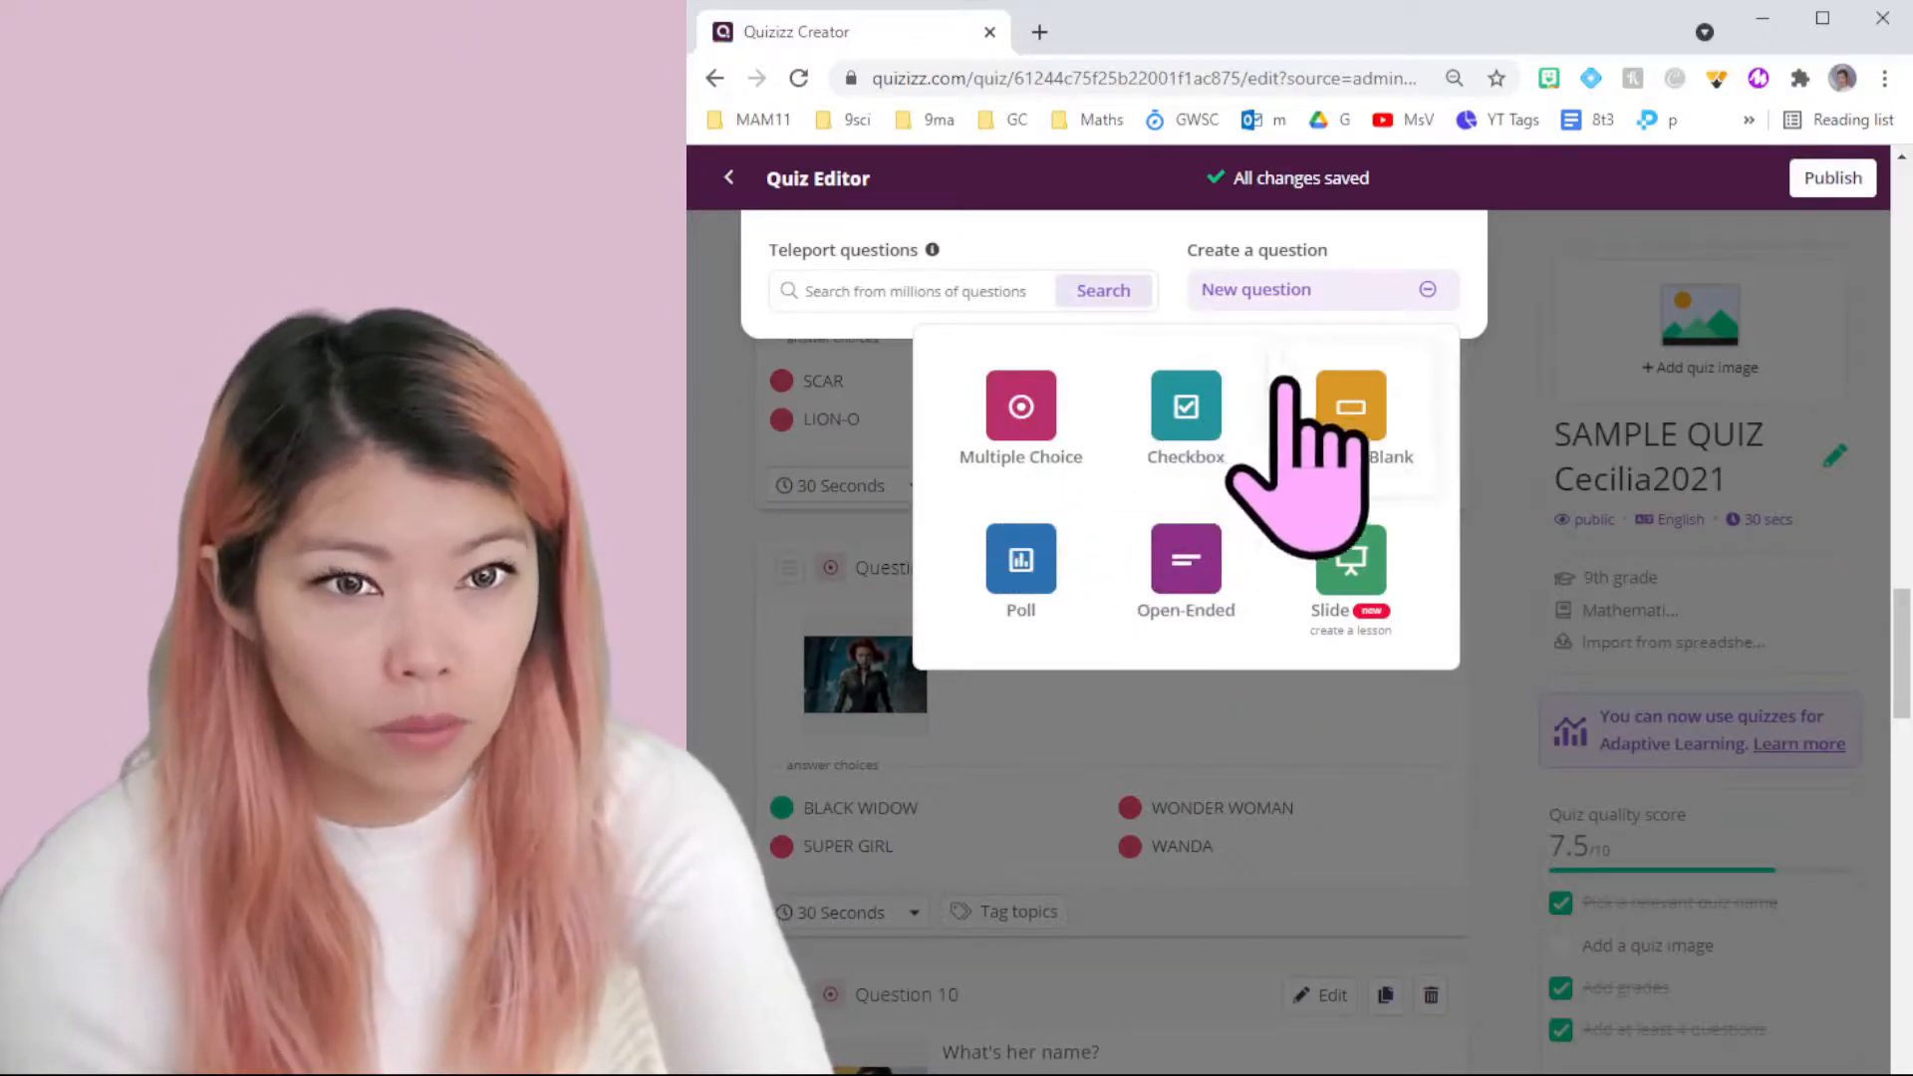
# Step: Search the public quizzes for "heat" to find existing questions to teleport into the quiz
pyautogui.click(1096, 291)
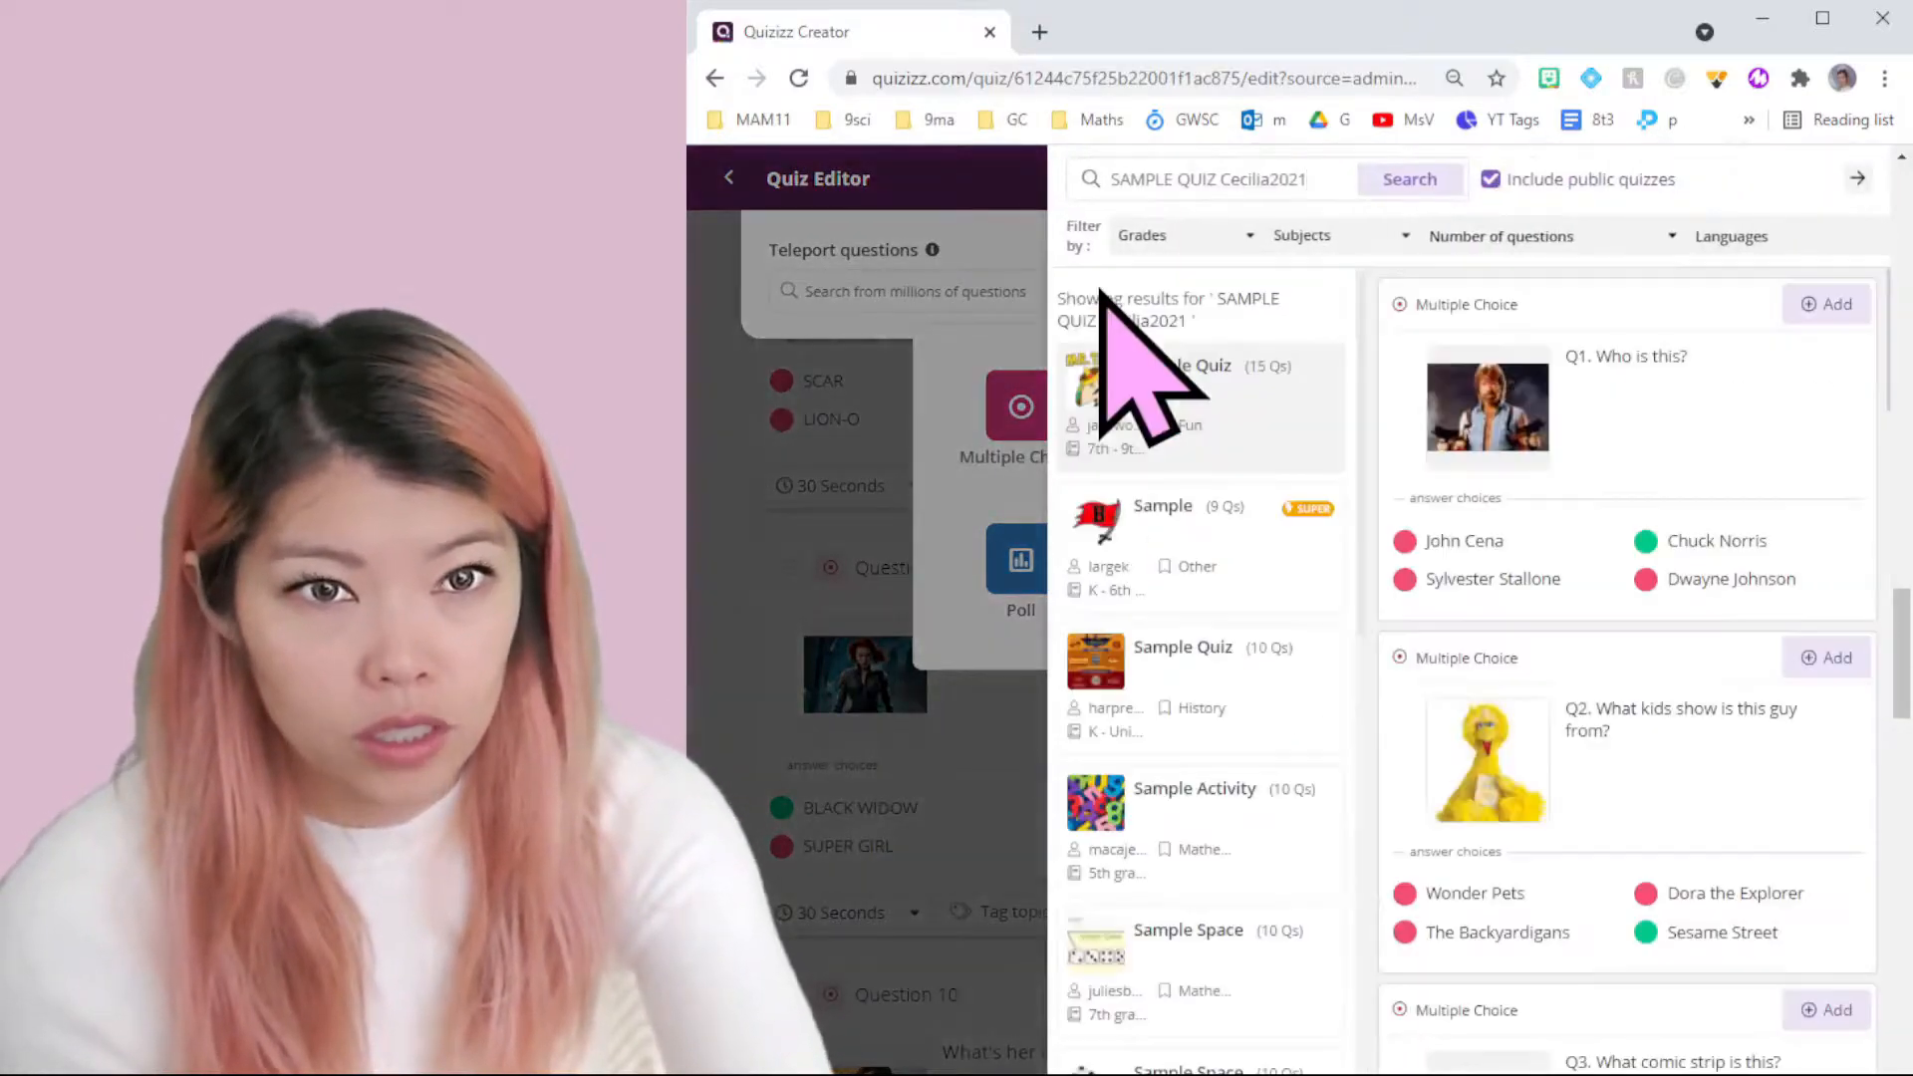
pyautogui.moveTo(1118, 180); pyautogui.dragTo(1635, 278)
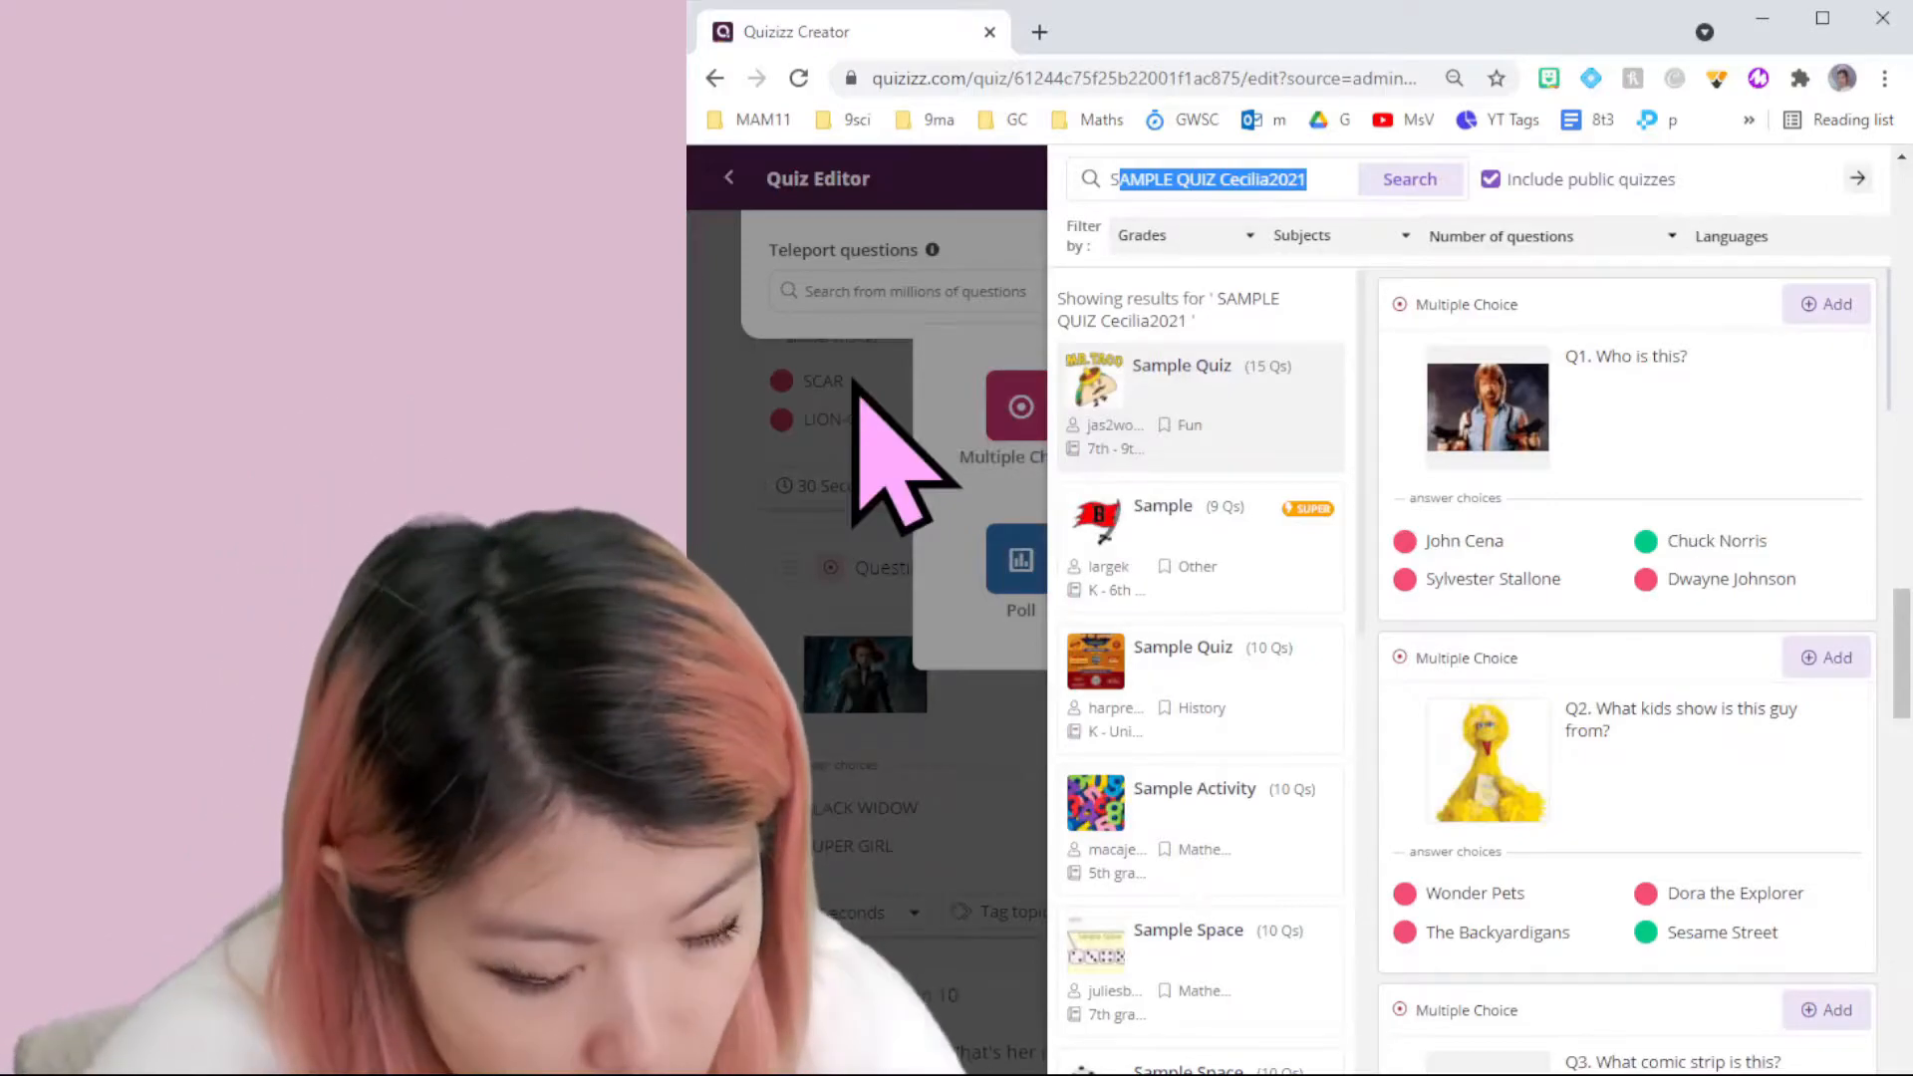
pyautogui.write('heat')
pyautogui.press('Return')
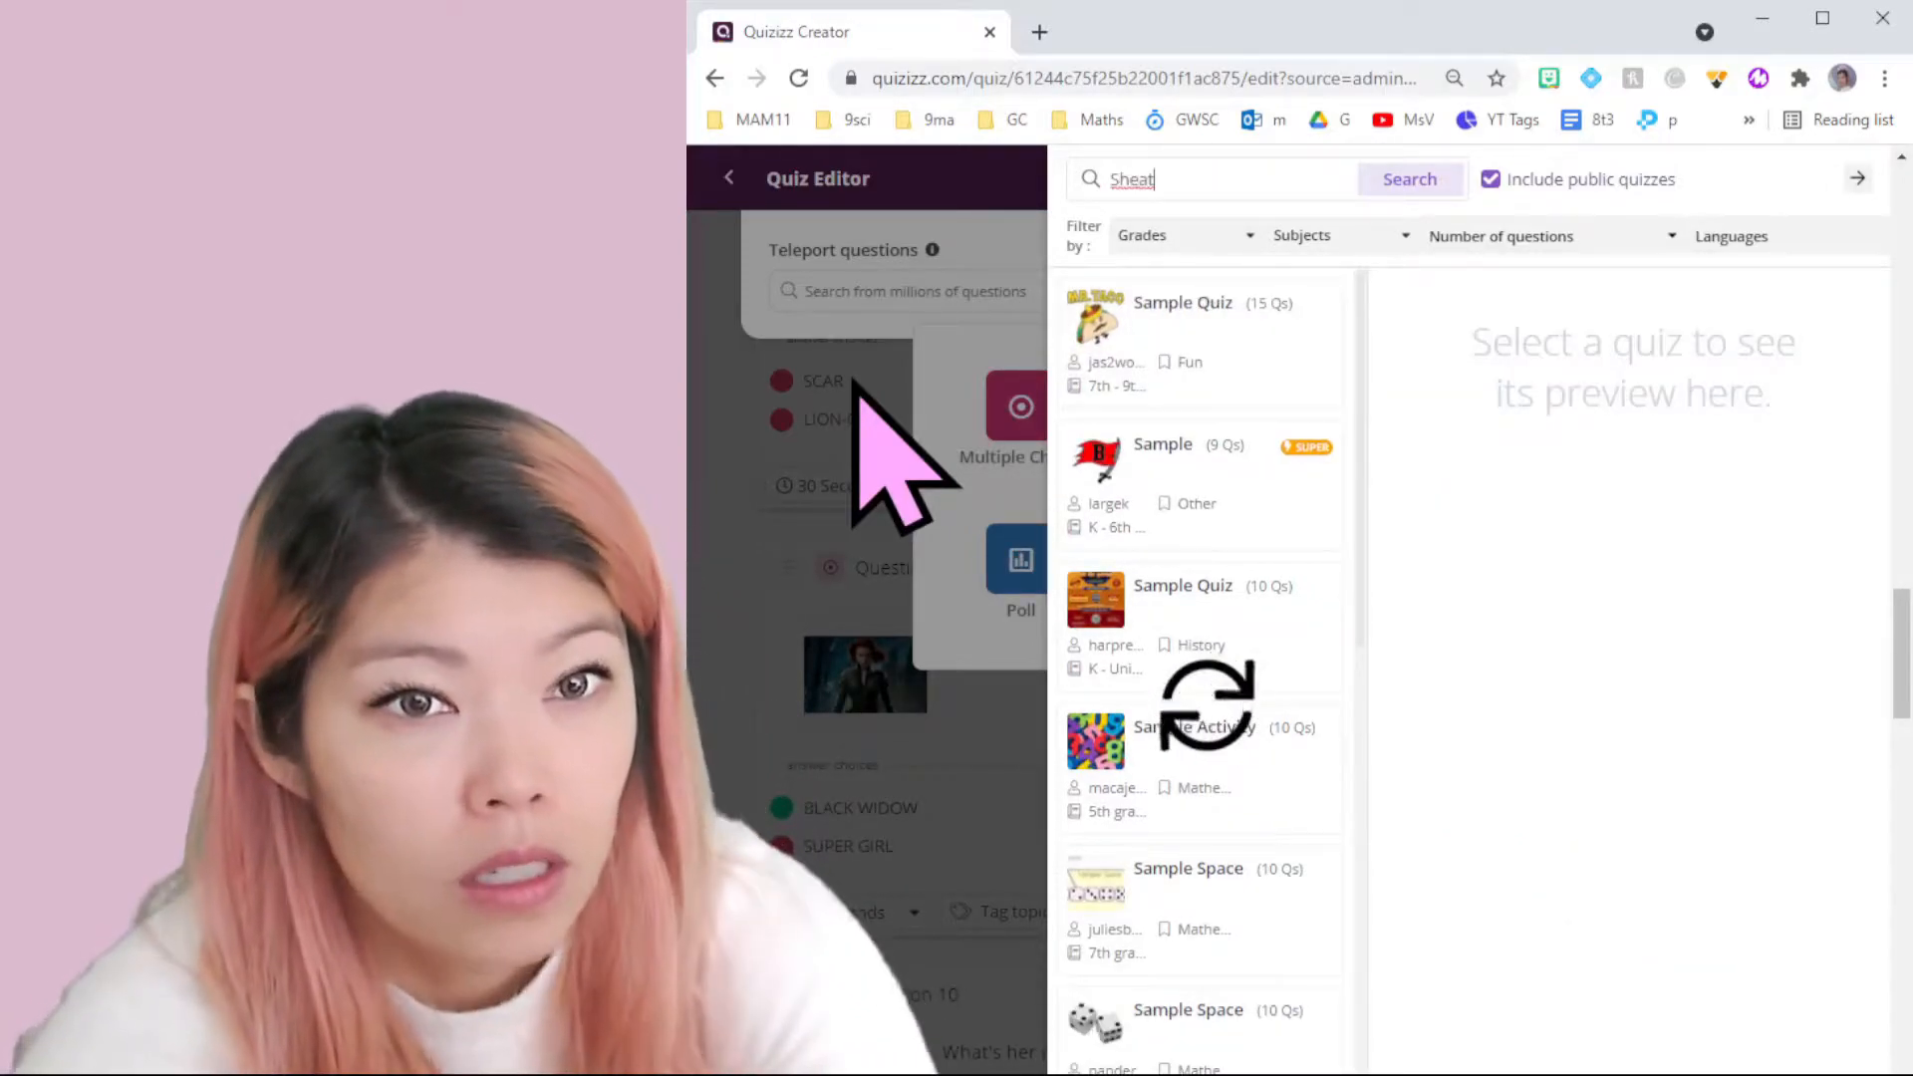
pyautogui.press('BackSpace')
pyautogui.press('BackSpace')
pyautogui.press('BackSpace')
pyautogui.press('BackSpace')
pyautogui.write('heat')
pyautogui.press('Return')
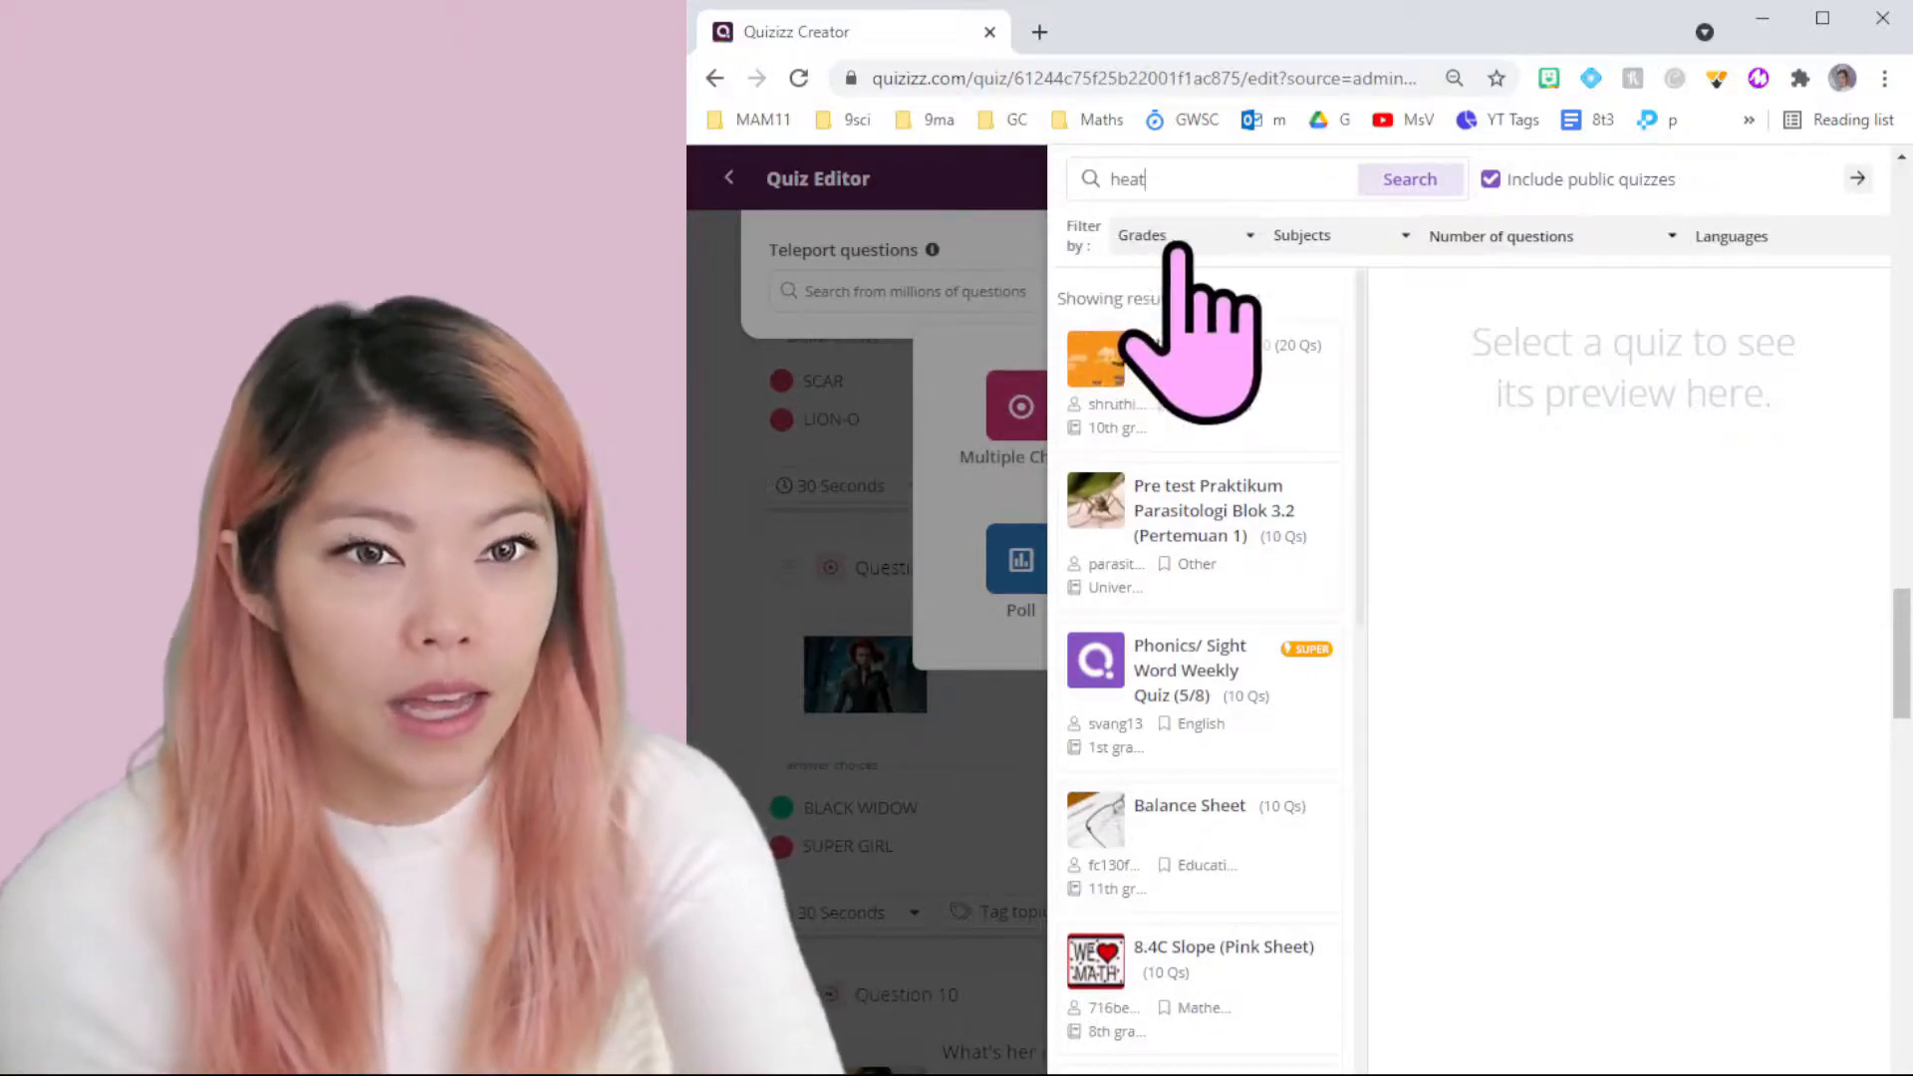
# Step: Filter the heat quizzes by the subject Science and the grade level Middle School
pyautogui.click(1331, 247)
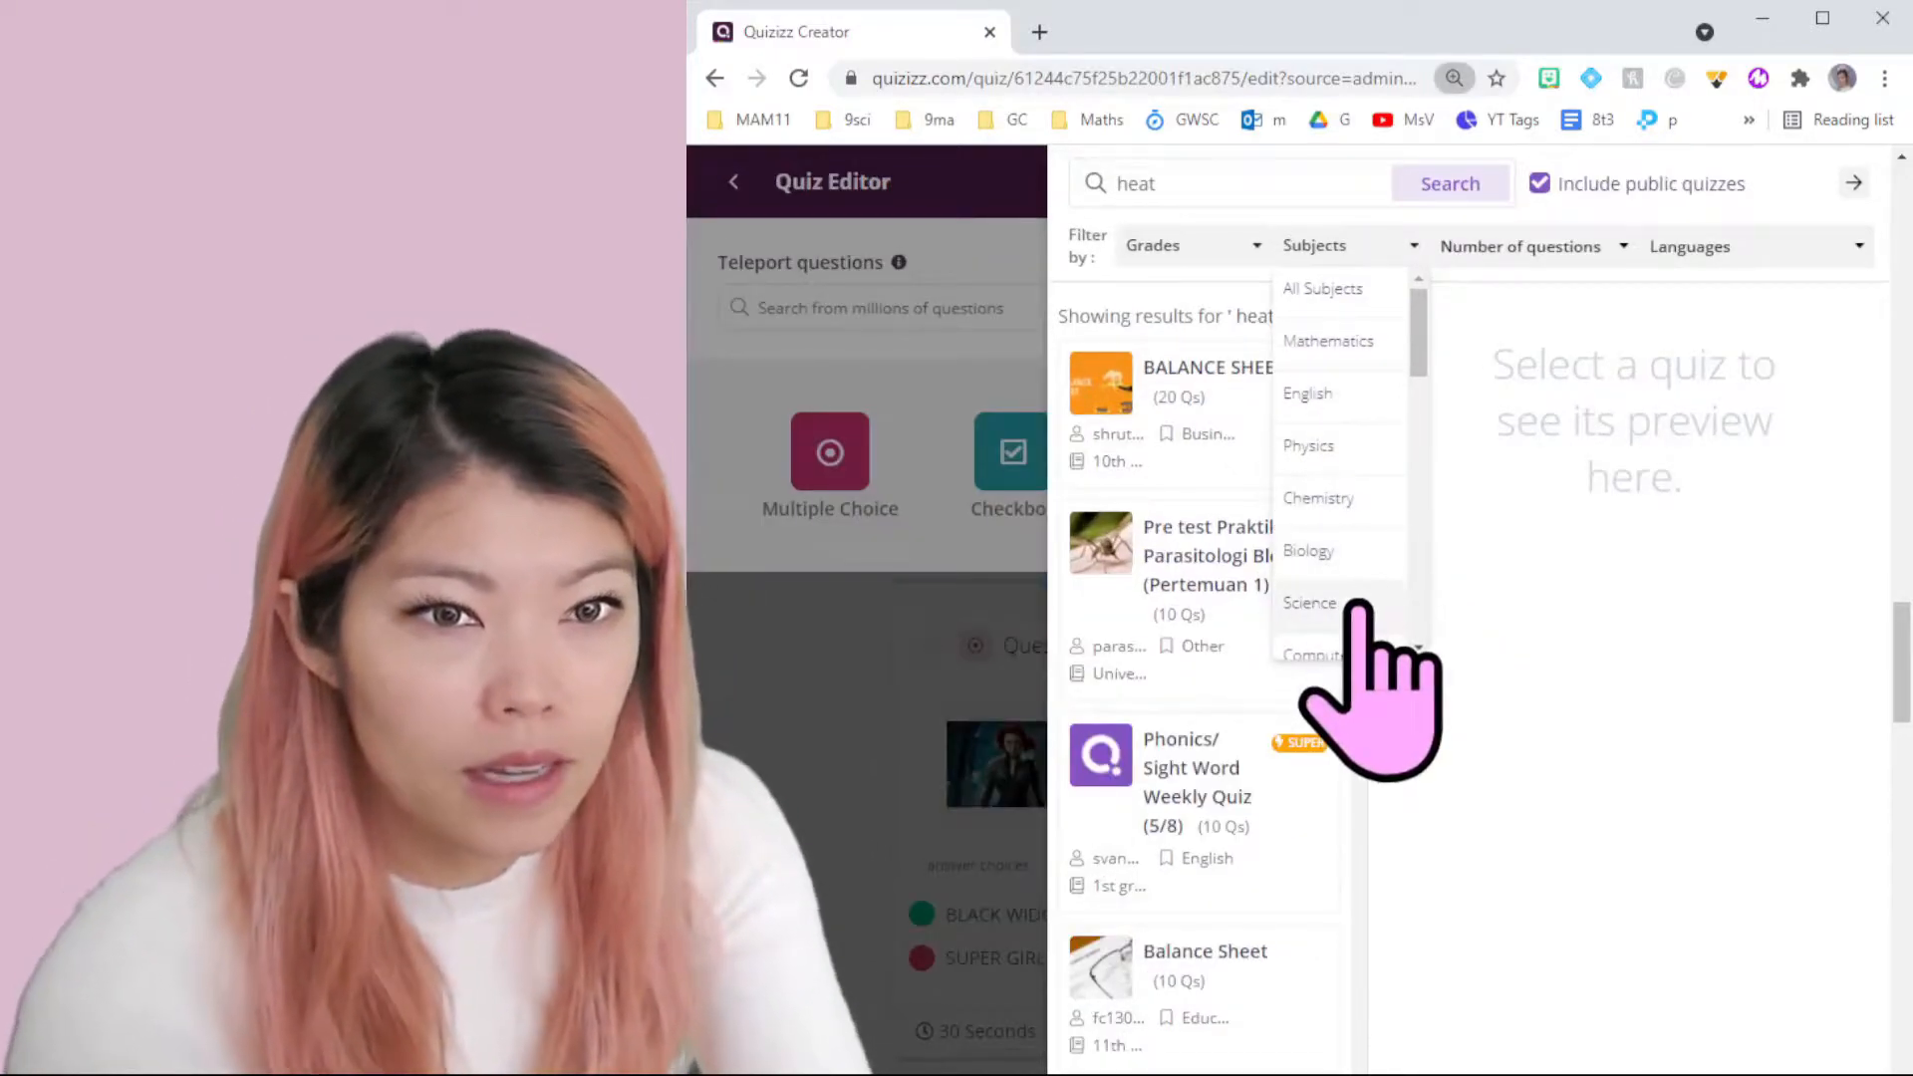
pyautogui.click(1344, 554)
pyautogui.click(1220, 257)
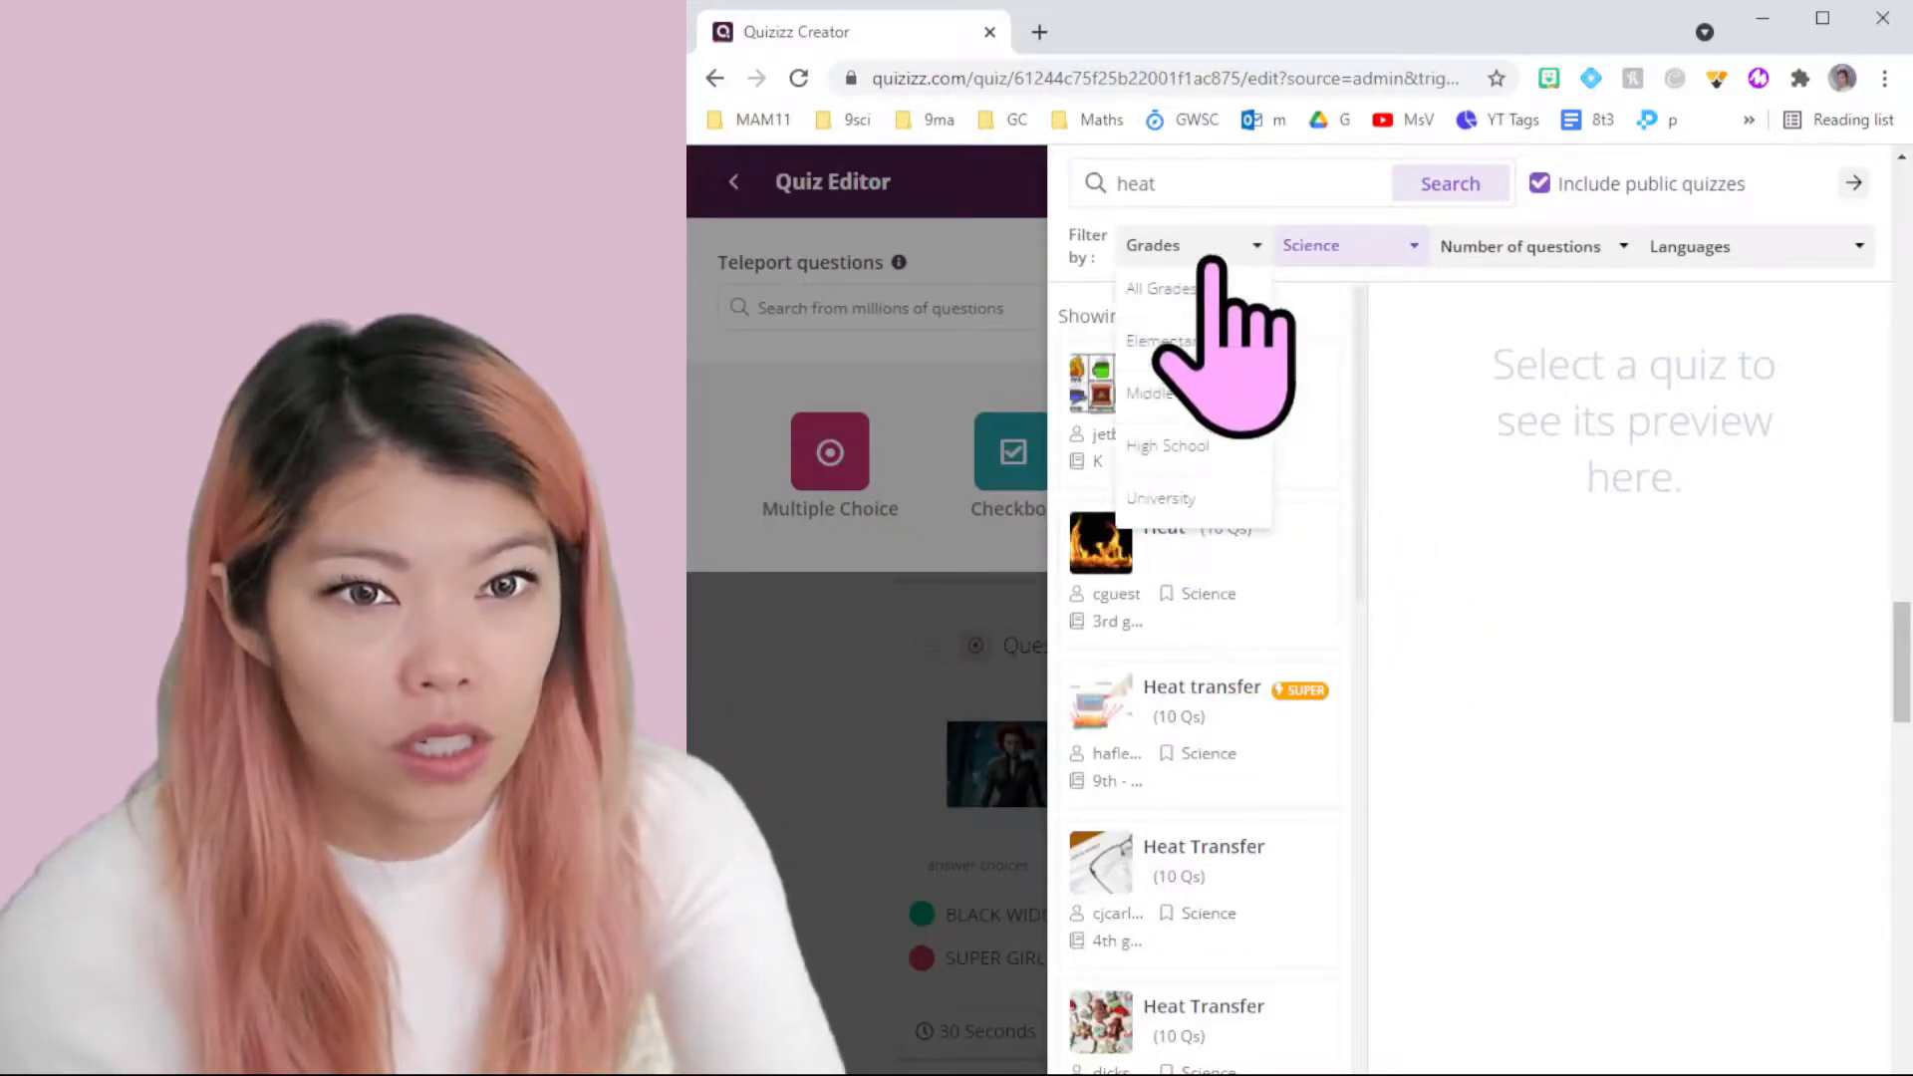
pyautogui.click(1230, 393)
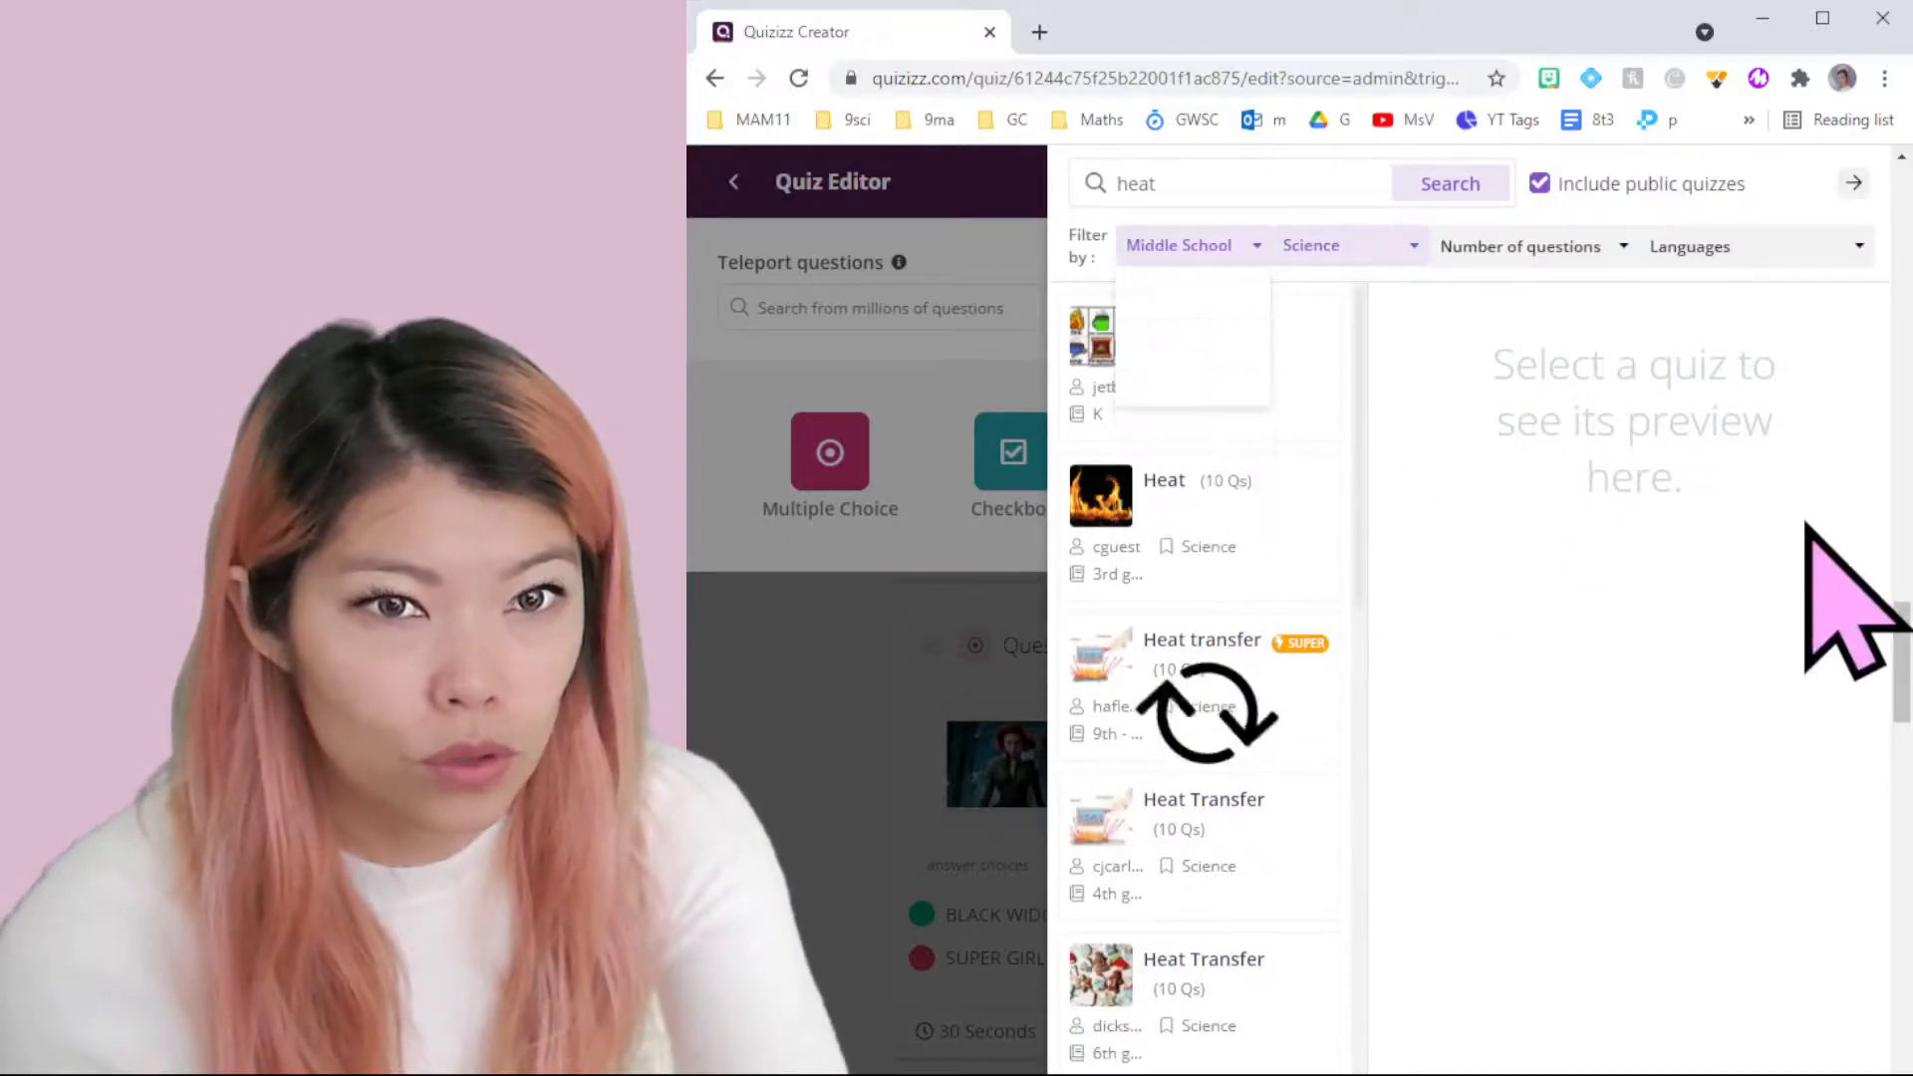
# Step: Preview the heat quizzes and add Q1, on heat transfer by circulation in a liquid or gas, from the 10-question "Heat Transfer" quiz
pyautogui.click(1267, 415)
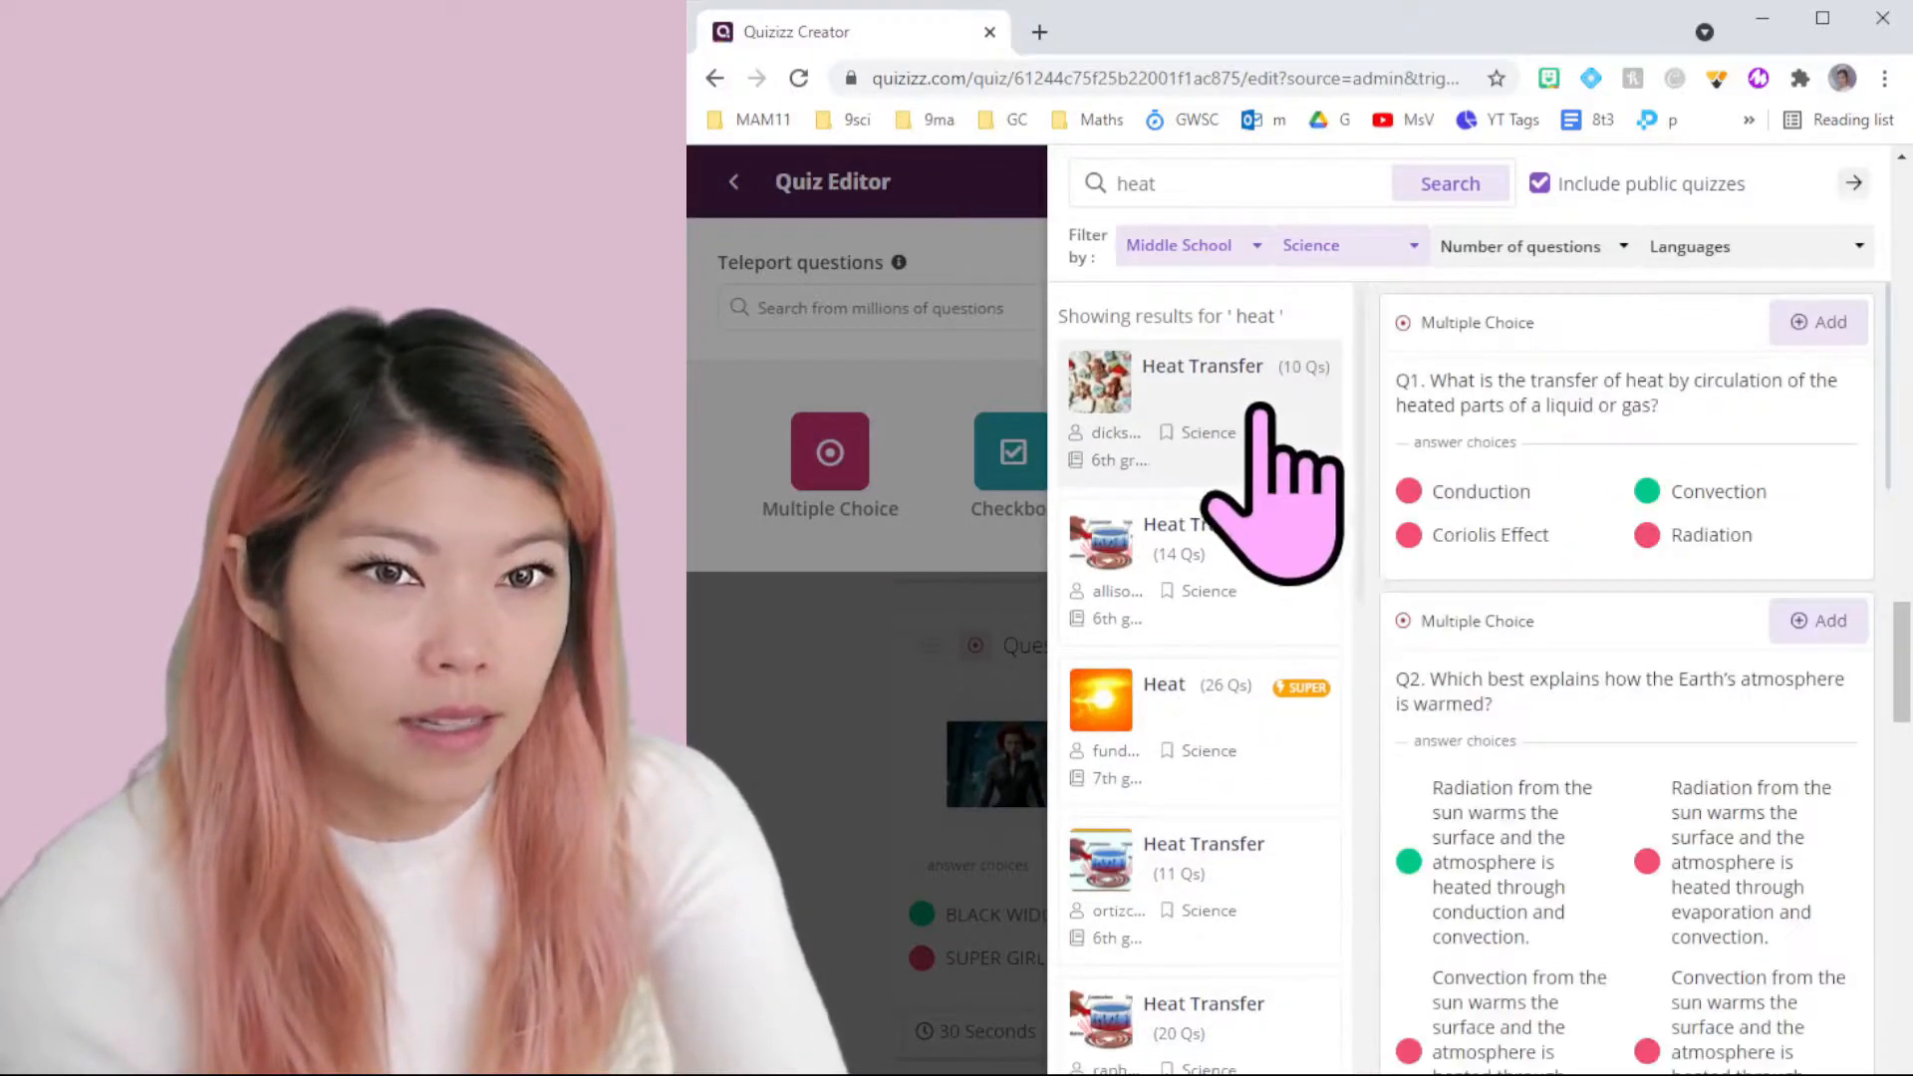
pyautogui.click(1224, 590)
pyautogui.click(1241, 703)
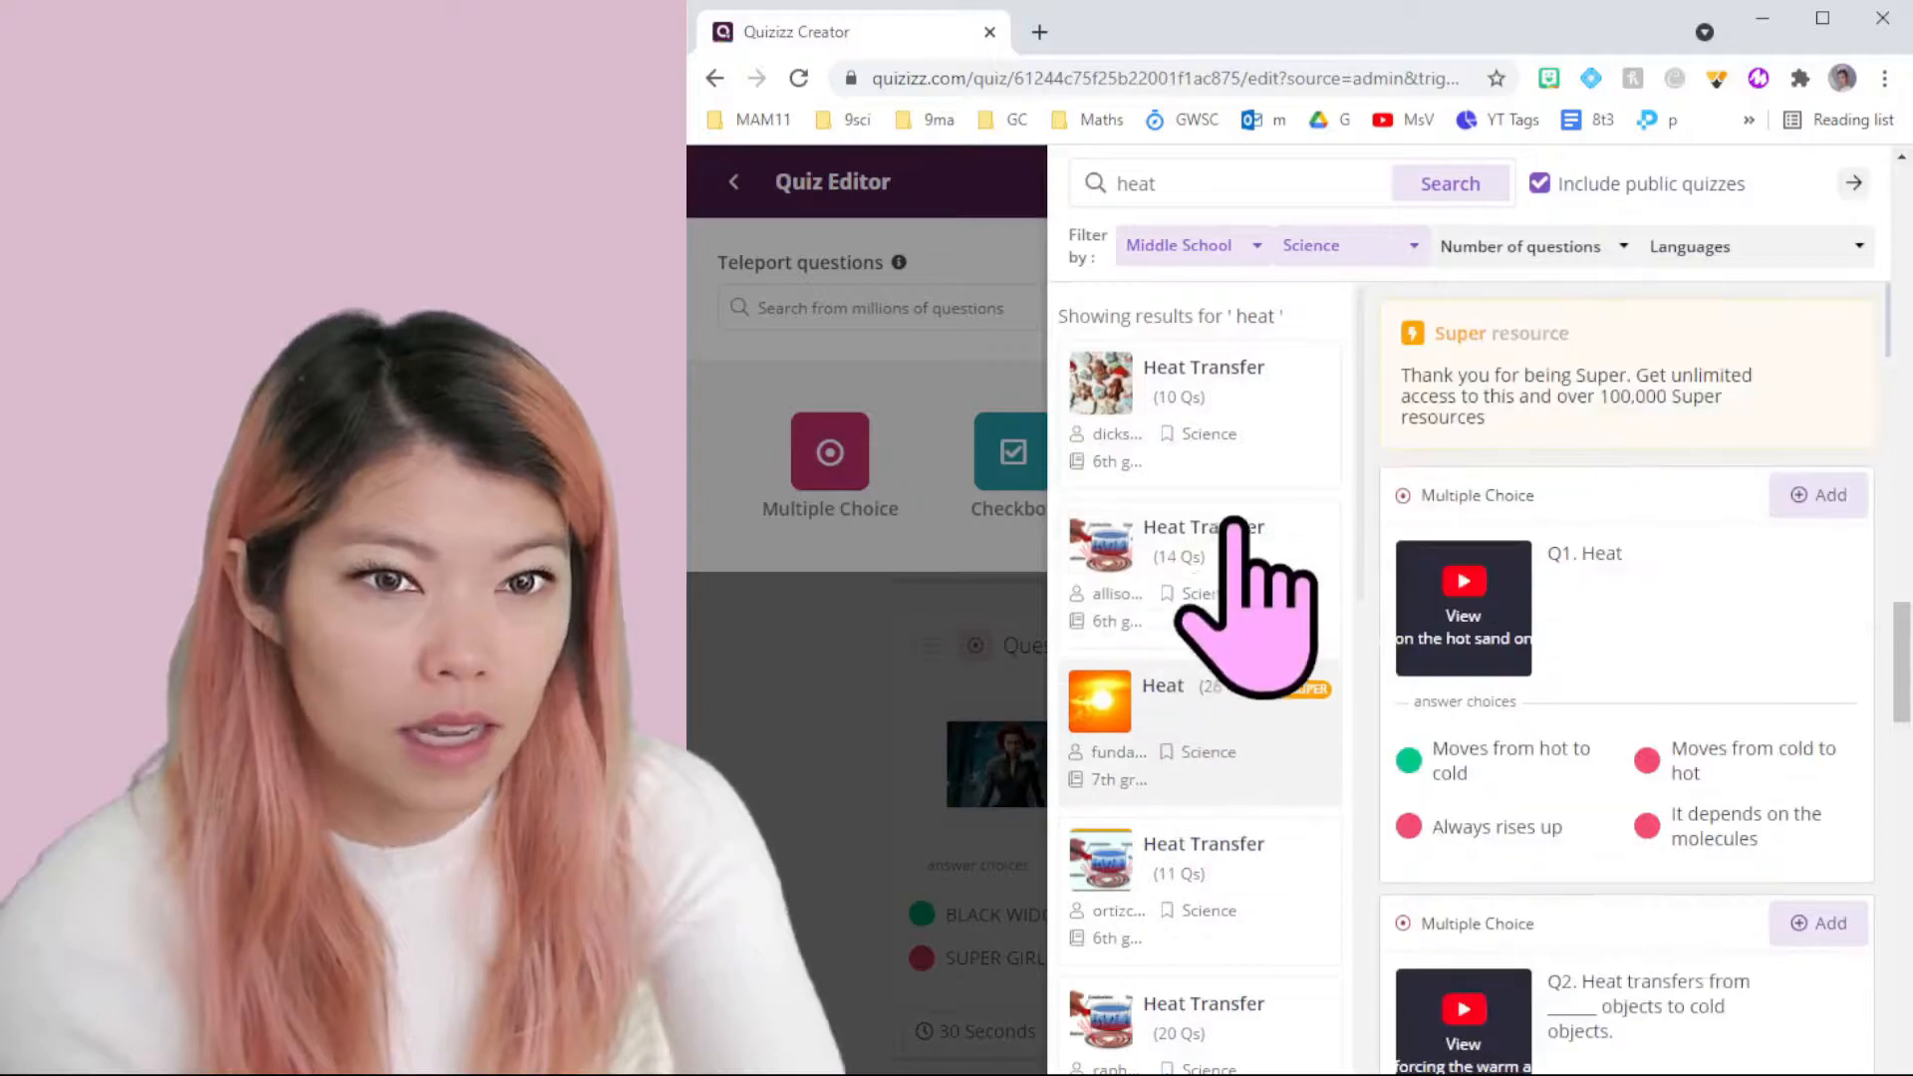
pyautogui.click(1242, 463)
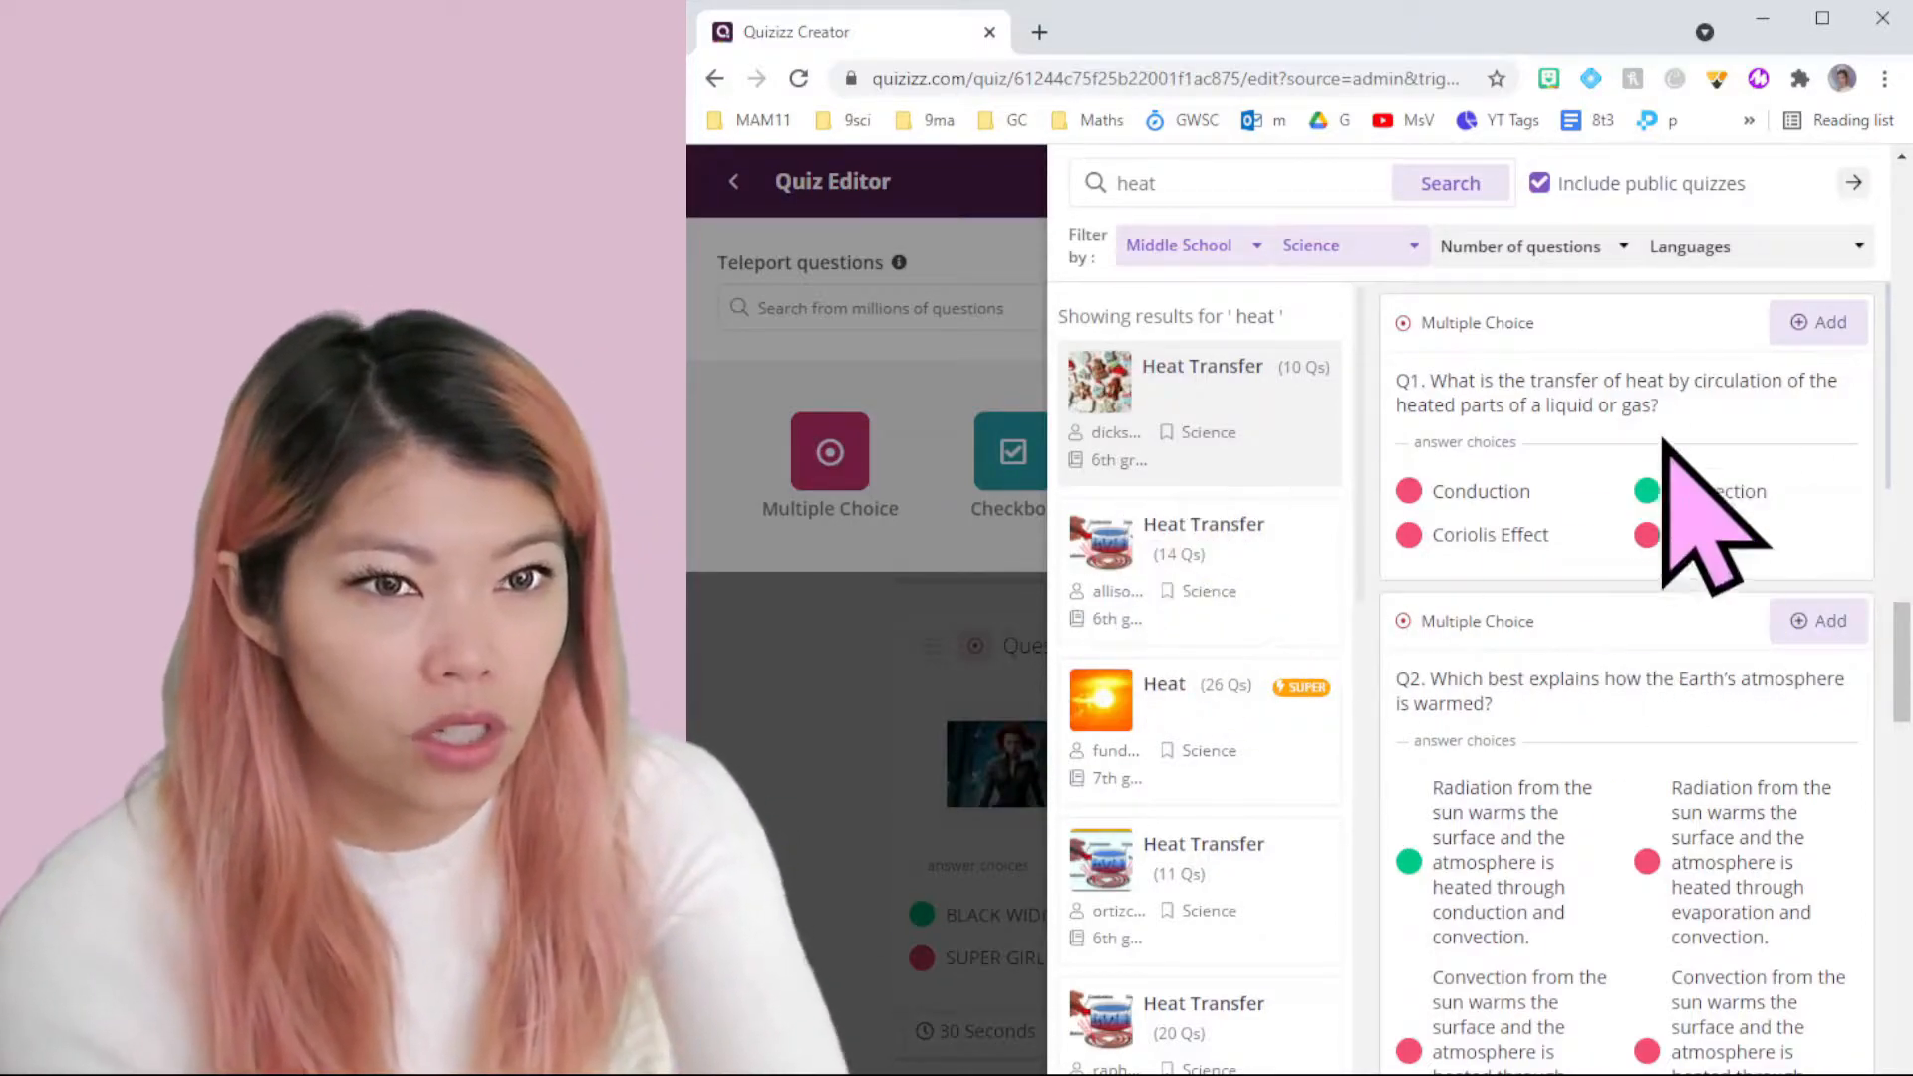
pyautogui.click(1829, 324)
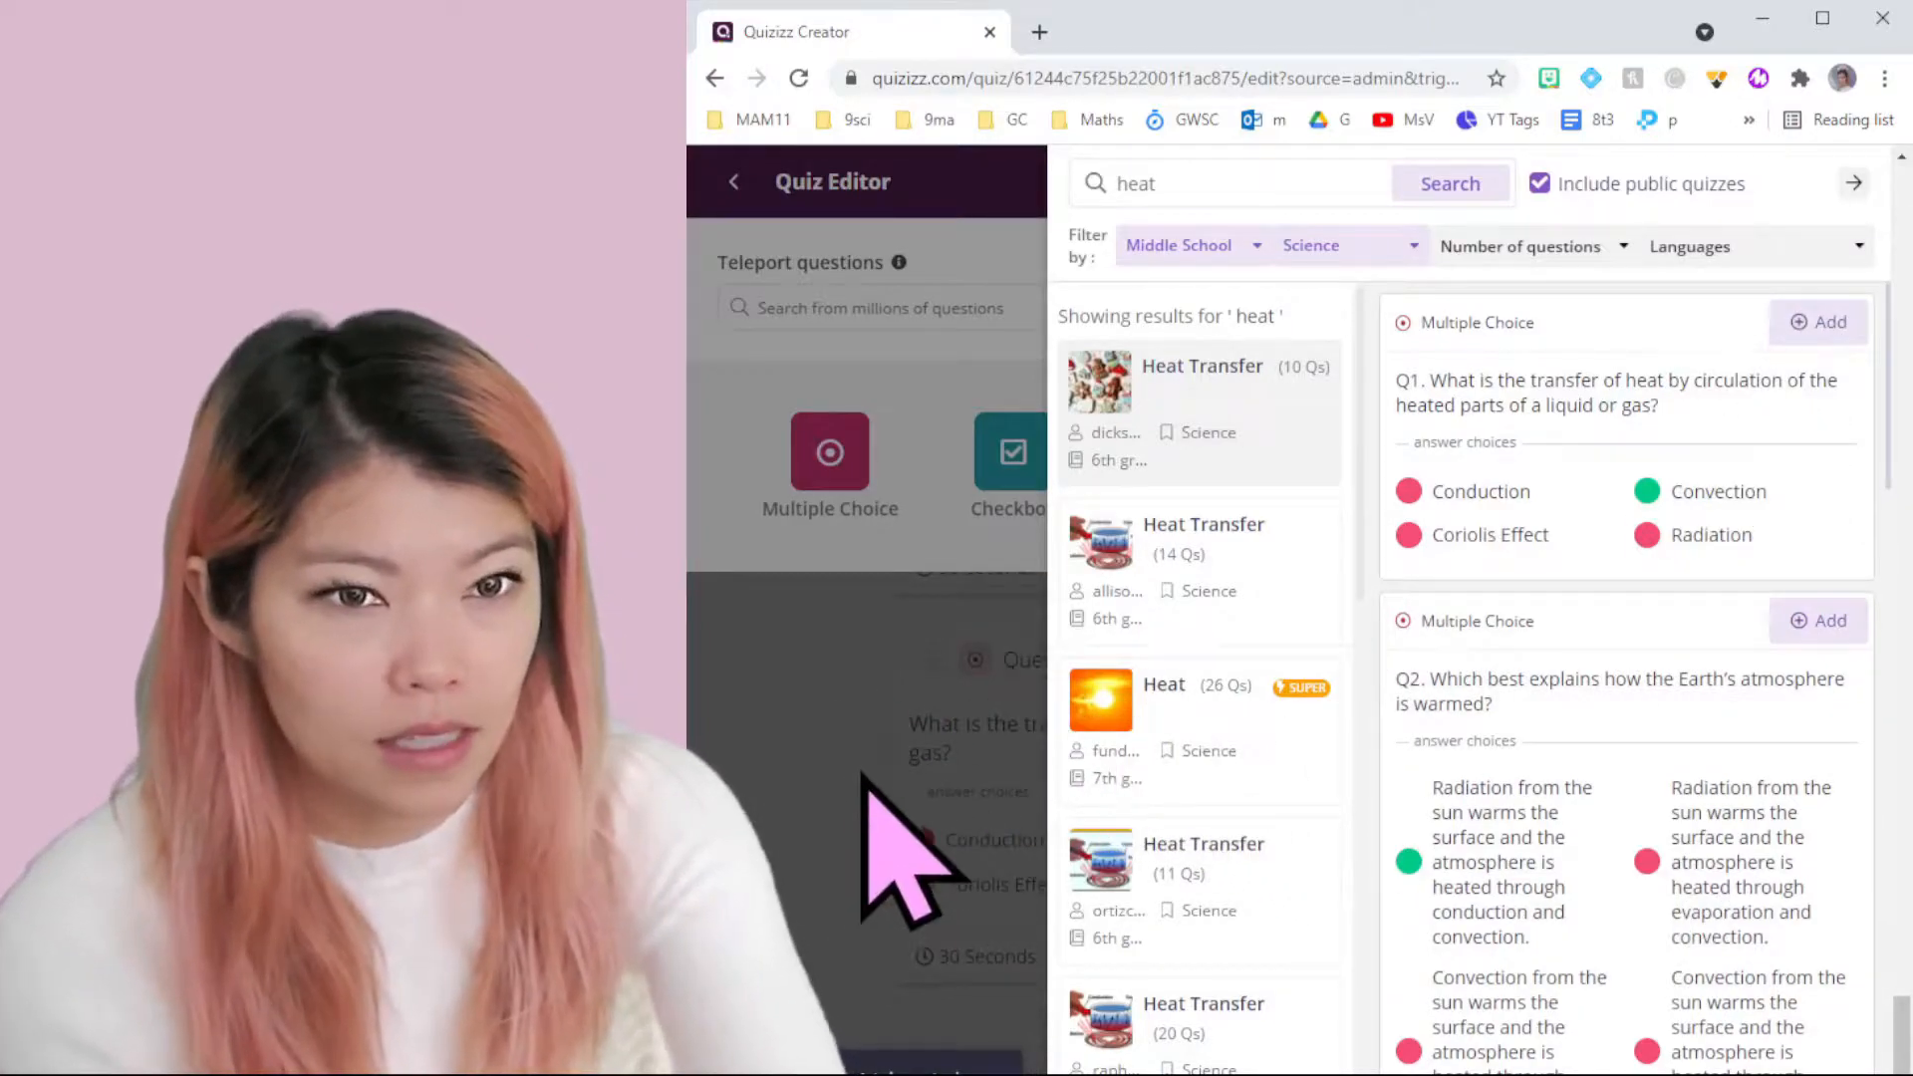
# Step: Look through the rest of the "Heat Transfer" questions, then close the question search and the new question types
pyautogui.scroll(-15, 1793, 598)
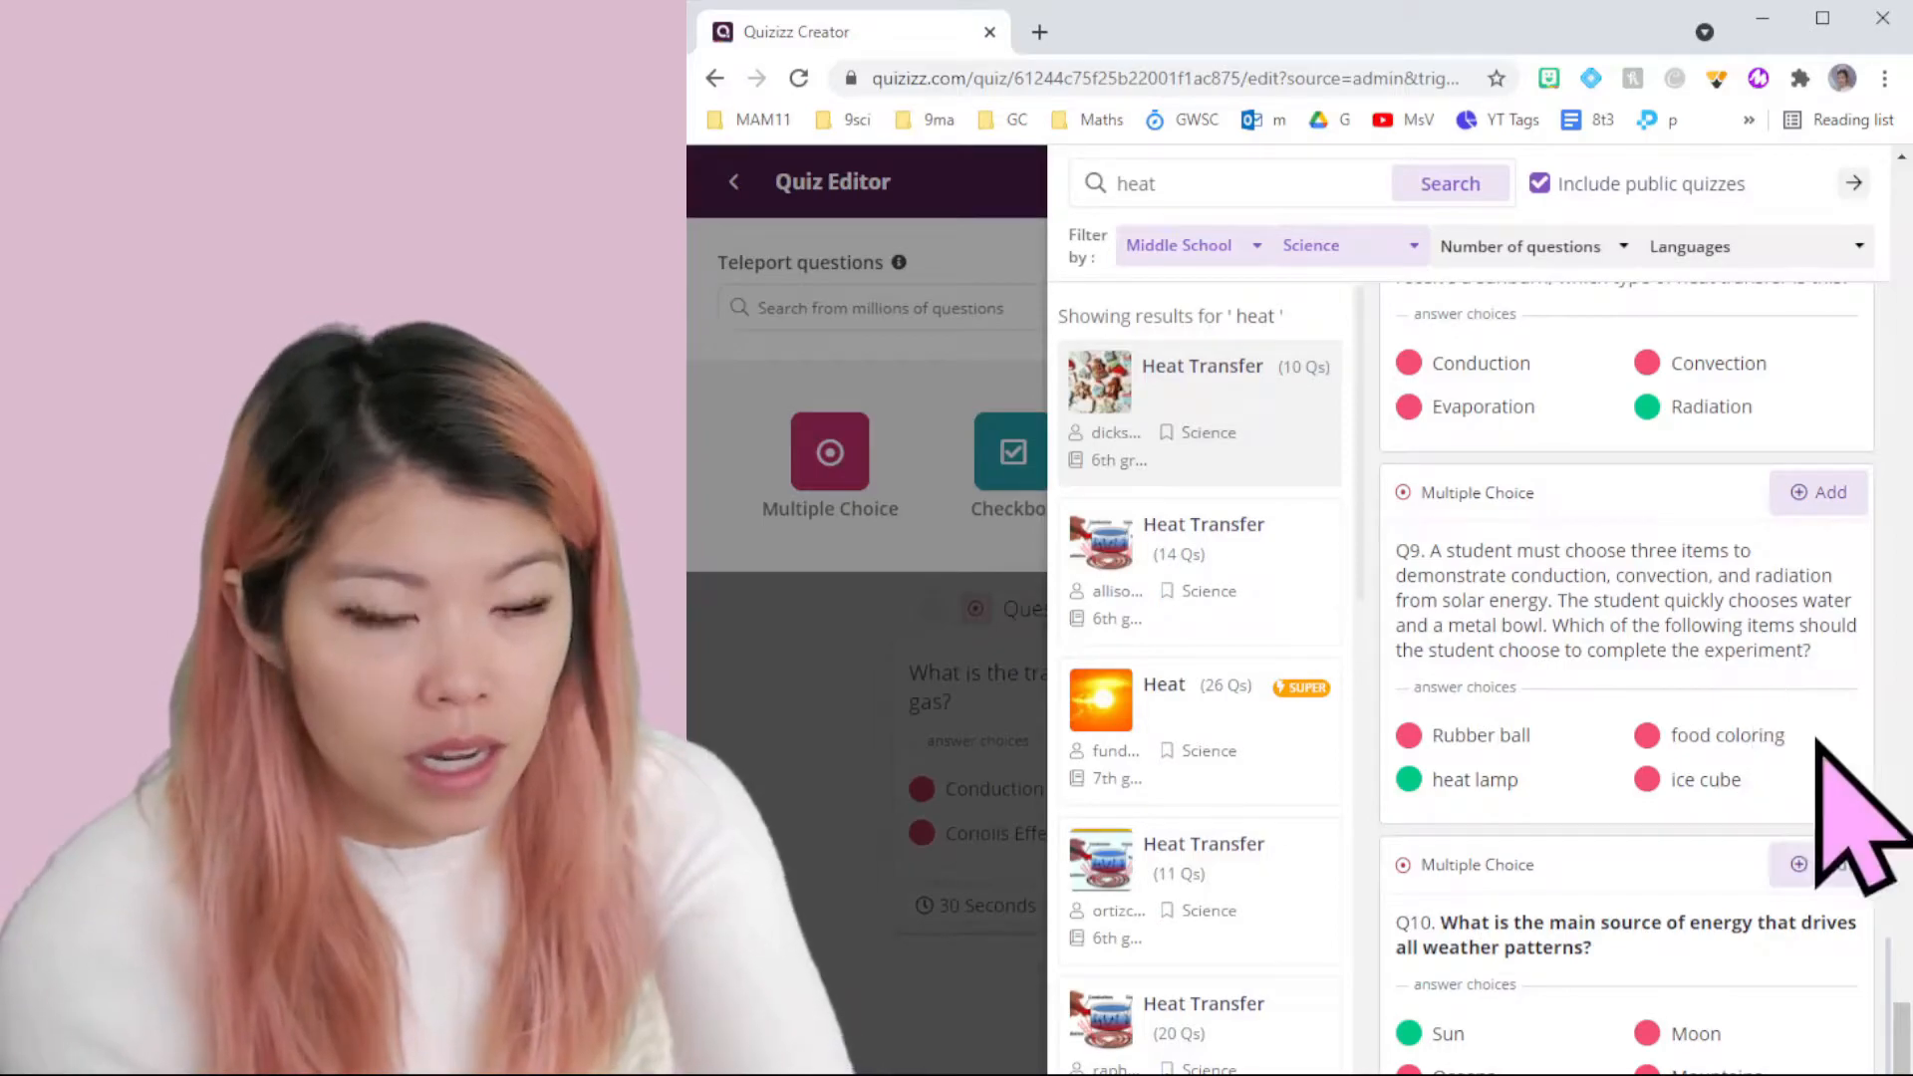
pyautogui.click(856, 986)
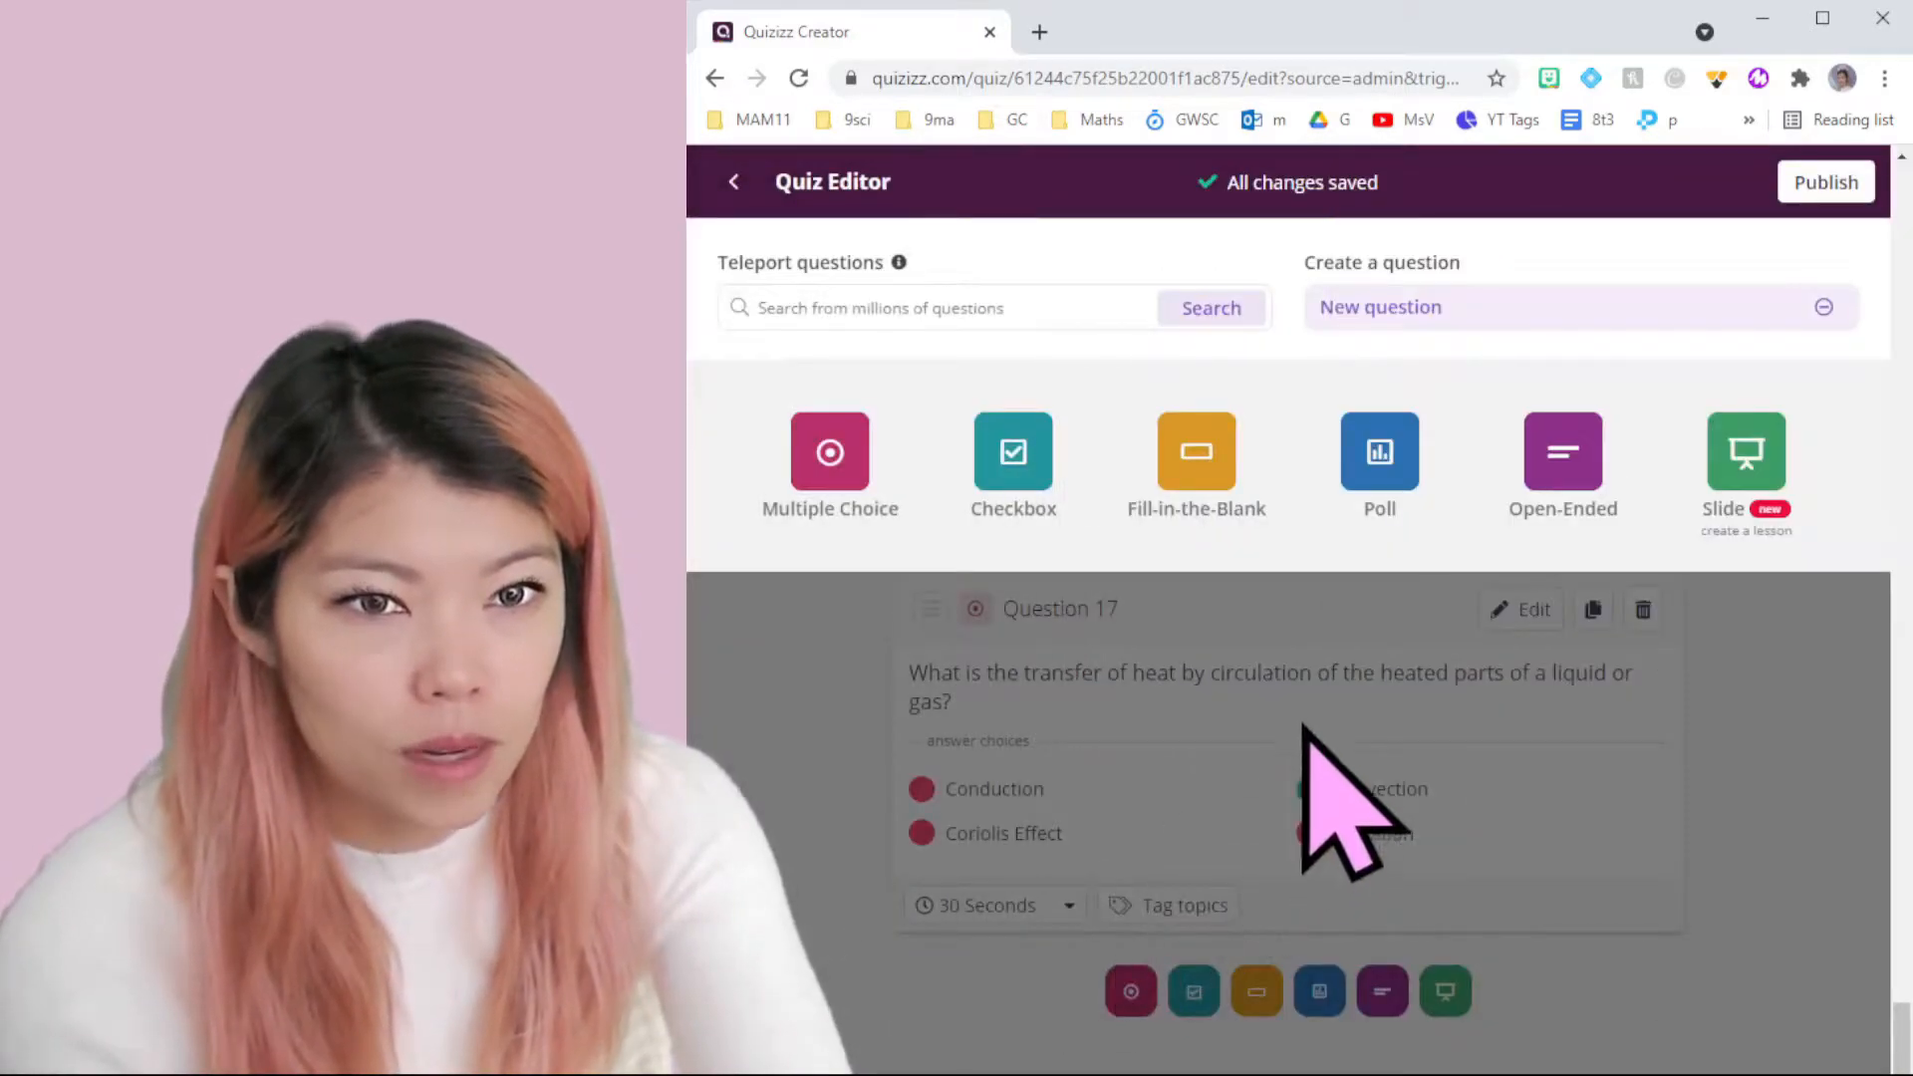
pyautogui.click(1691, 680)
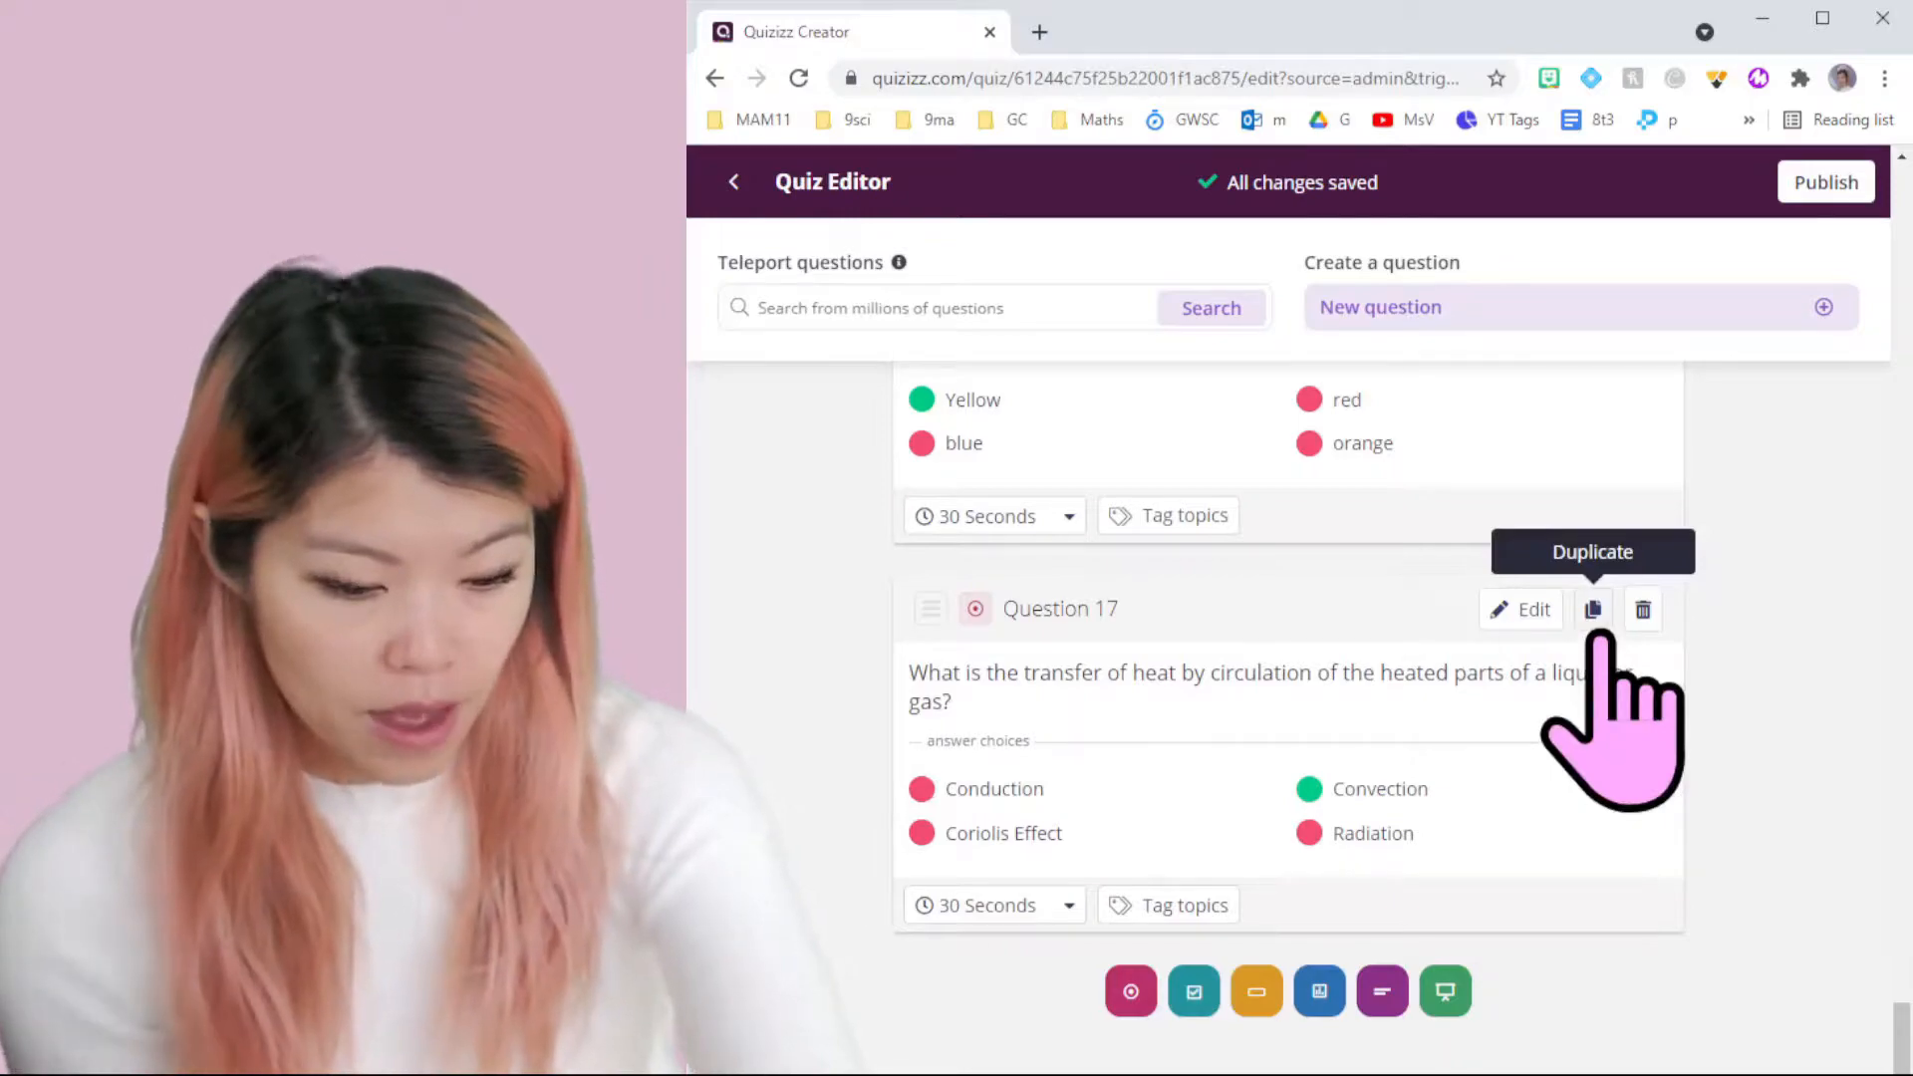
# Step: Set the time limit of Question 17 to 60 seconds and apply it to all questions
pyautogui.click(1033, 901)
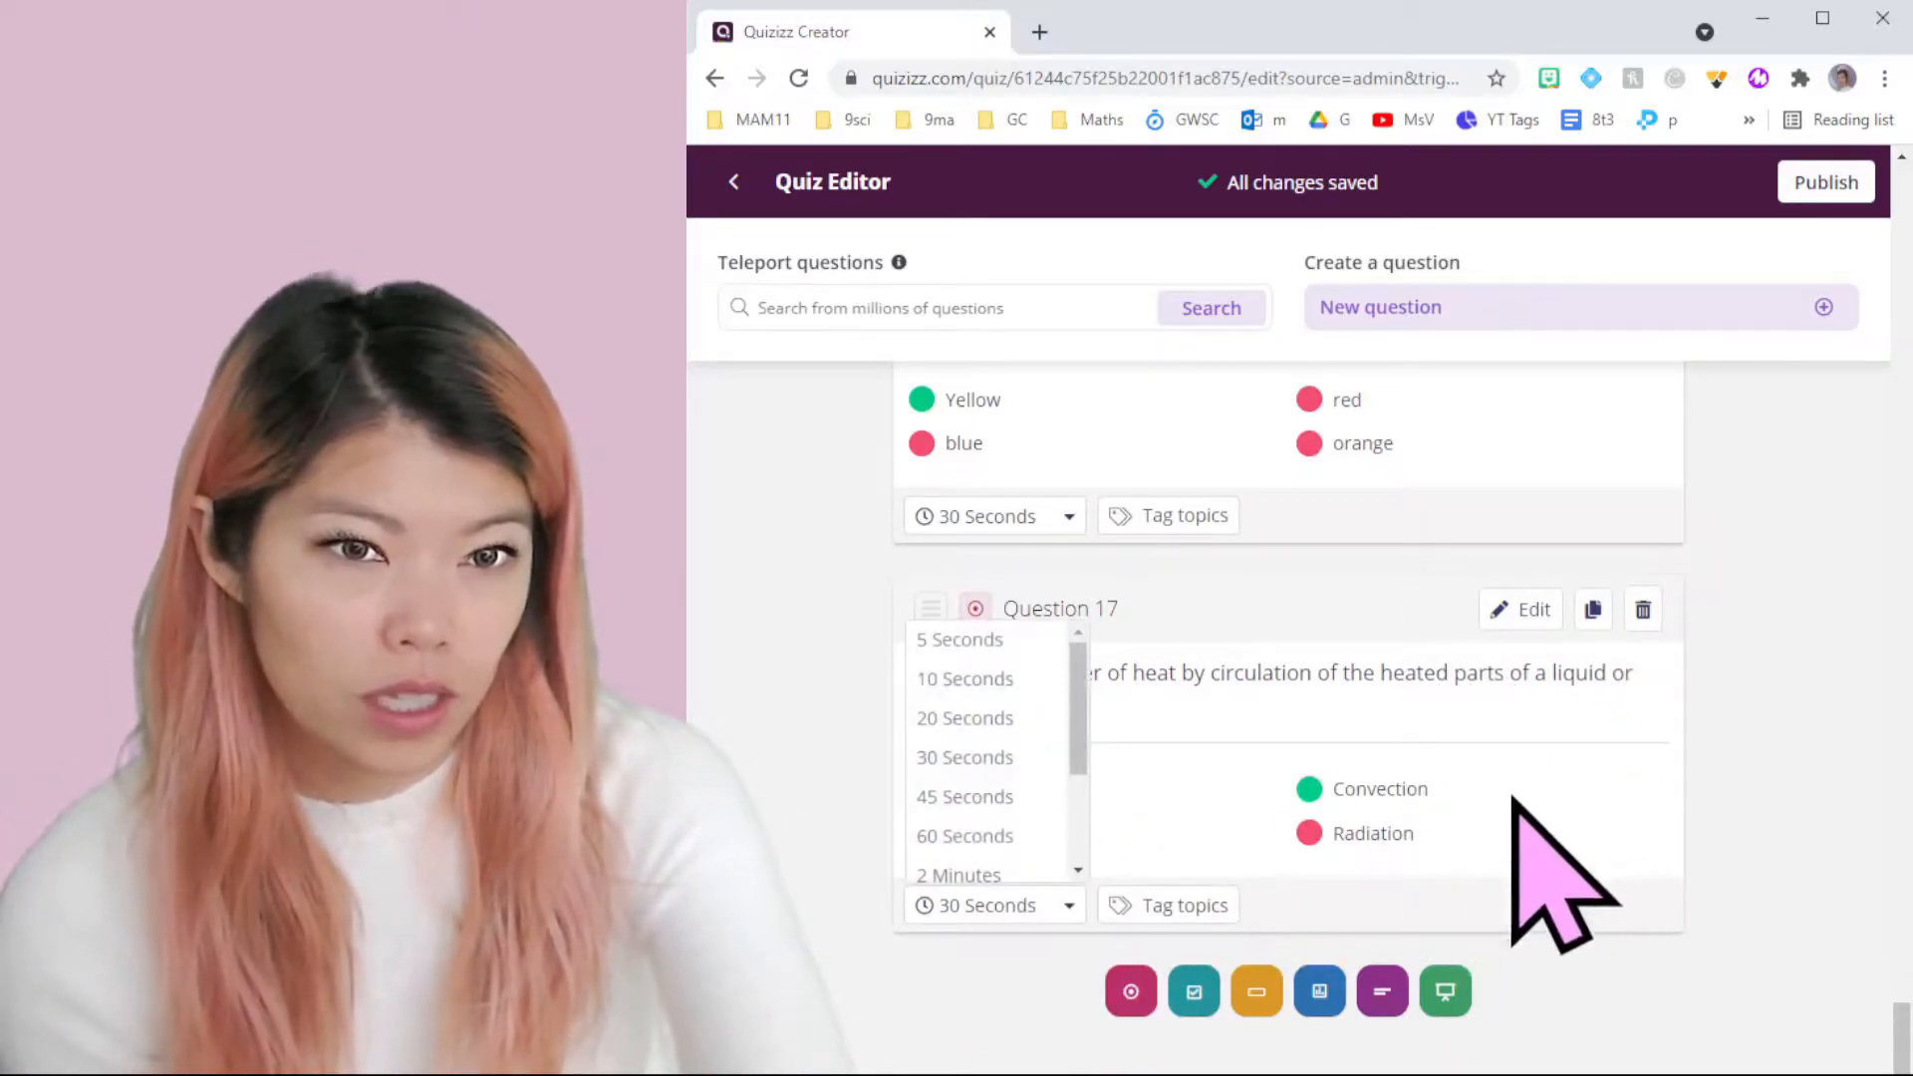
pyautogui.click(986, 836)
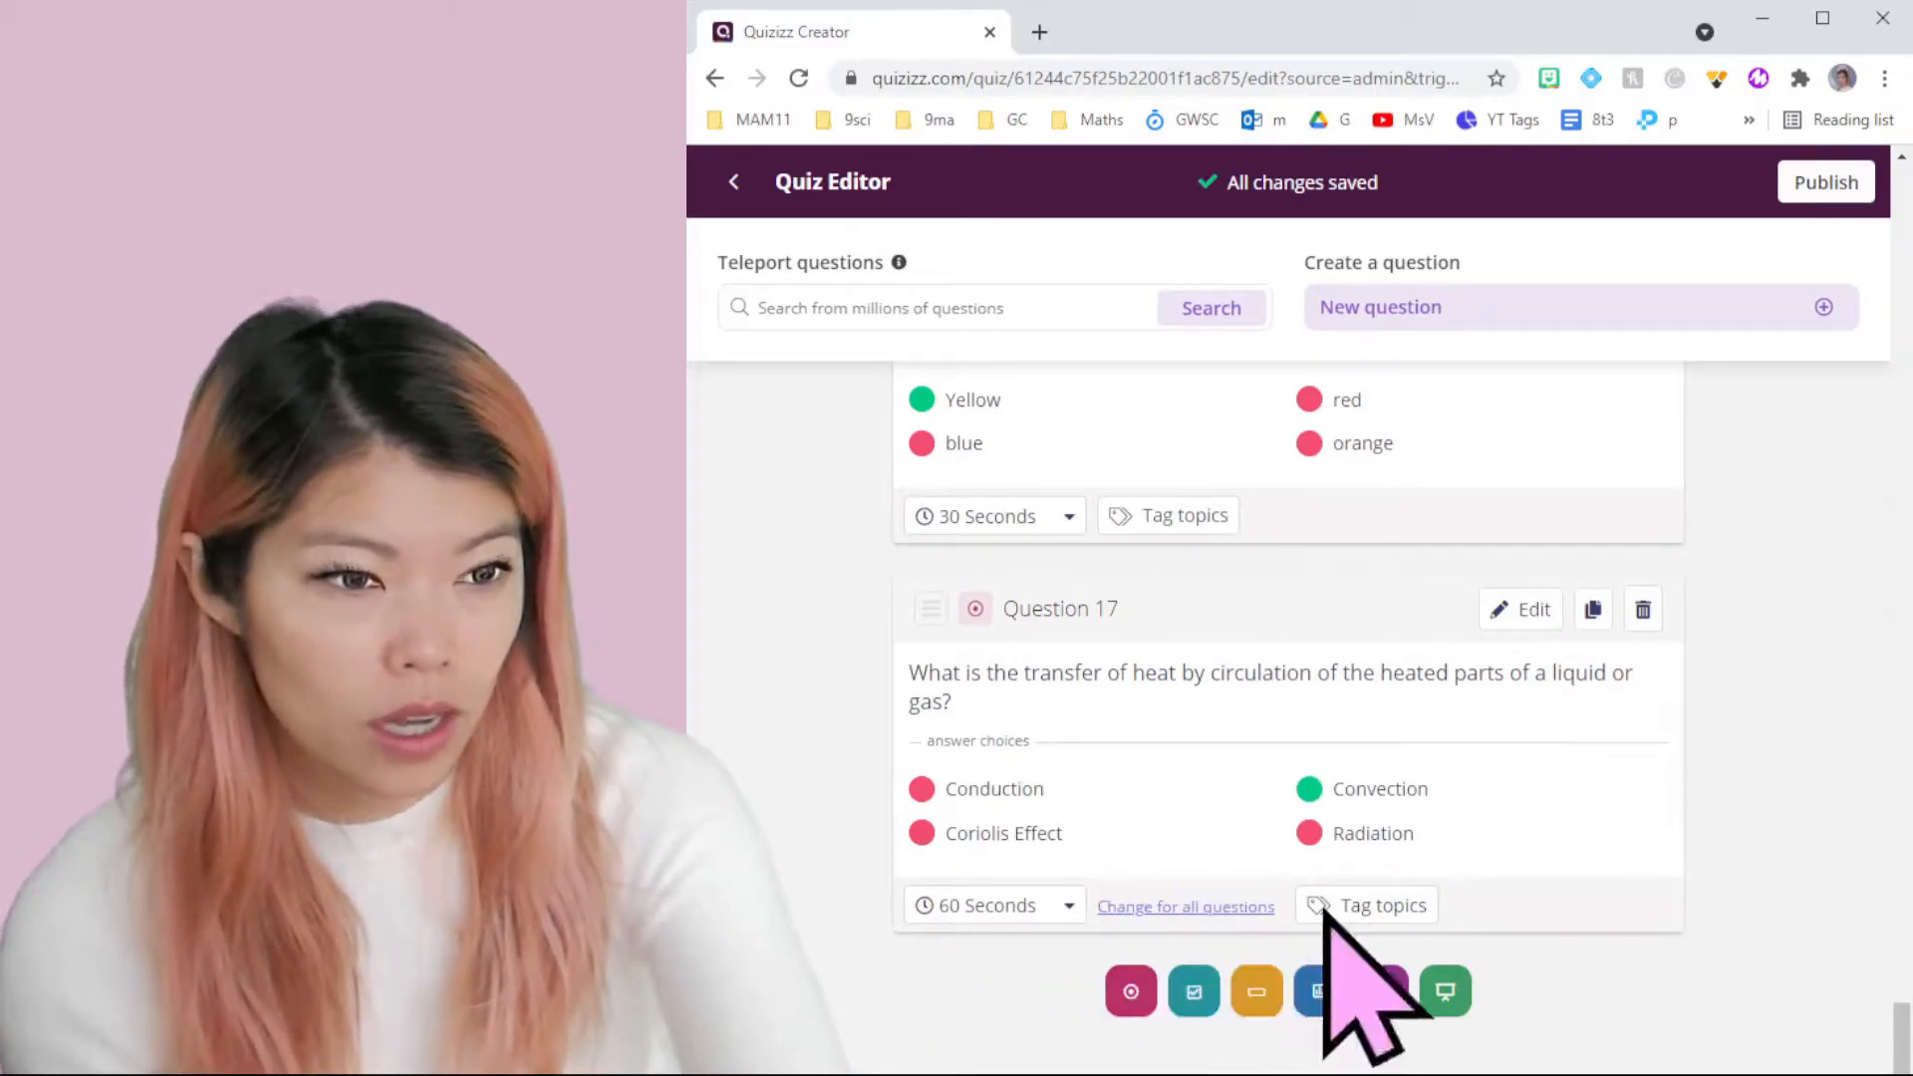
pyautogui.click(1198, 914)
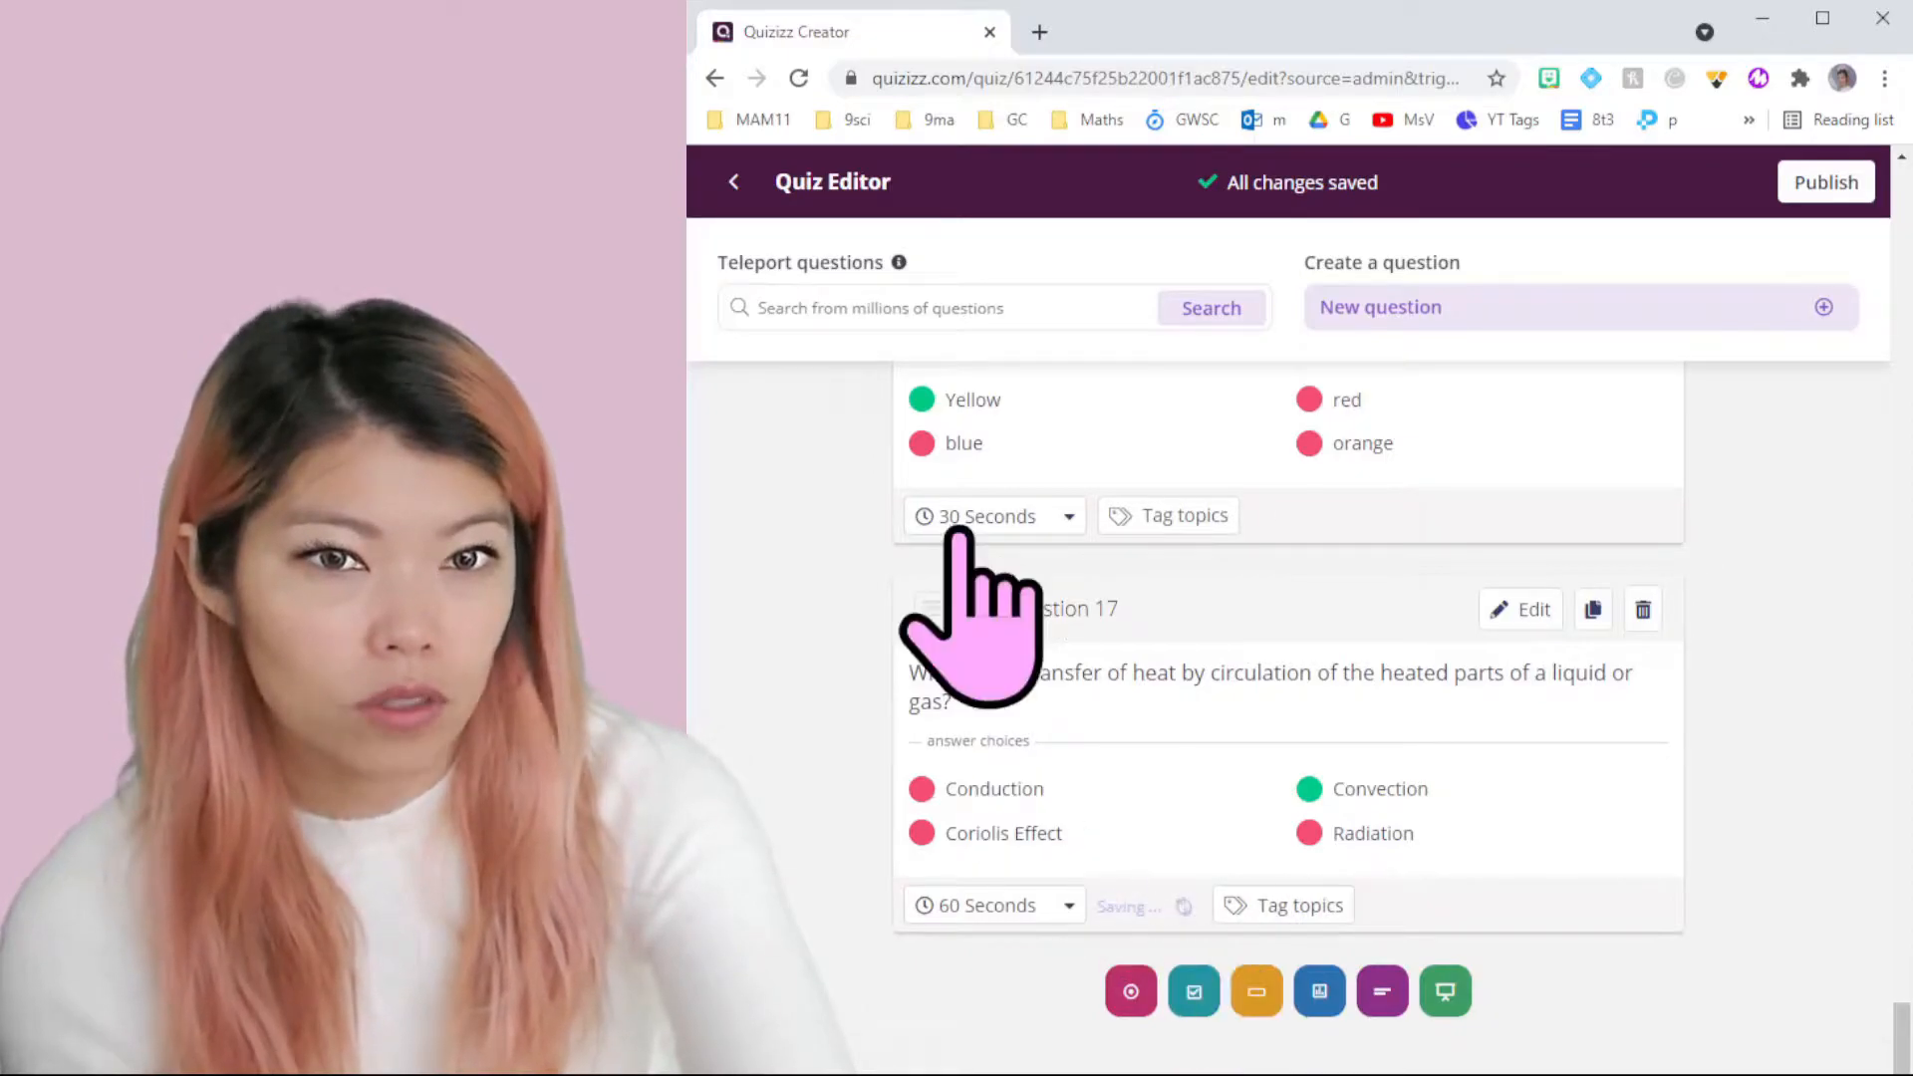
# Step: Set the time limit of Question 17 to 10 minutes and apply it to all questions
pyautogui.scroll(7, 1075, 757)
pyautogui.scroll(8, 982, 717)
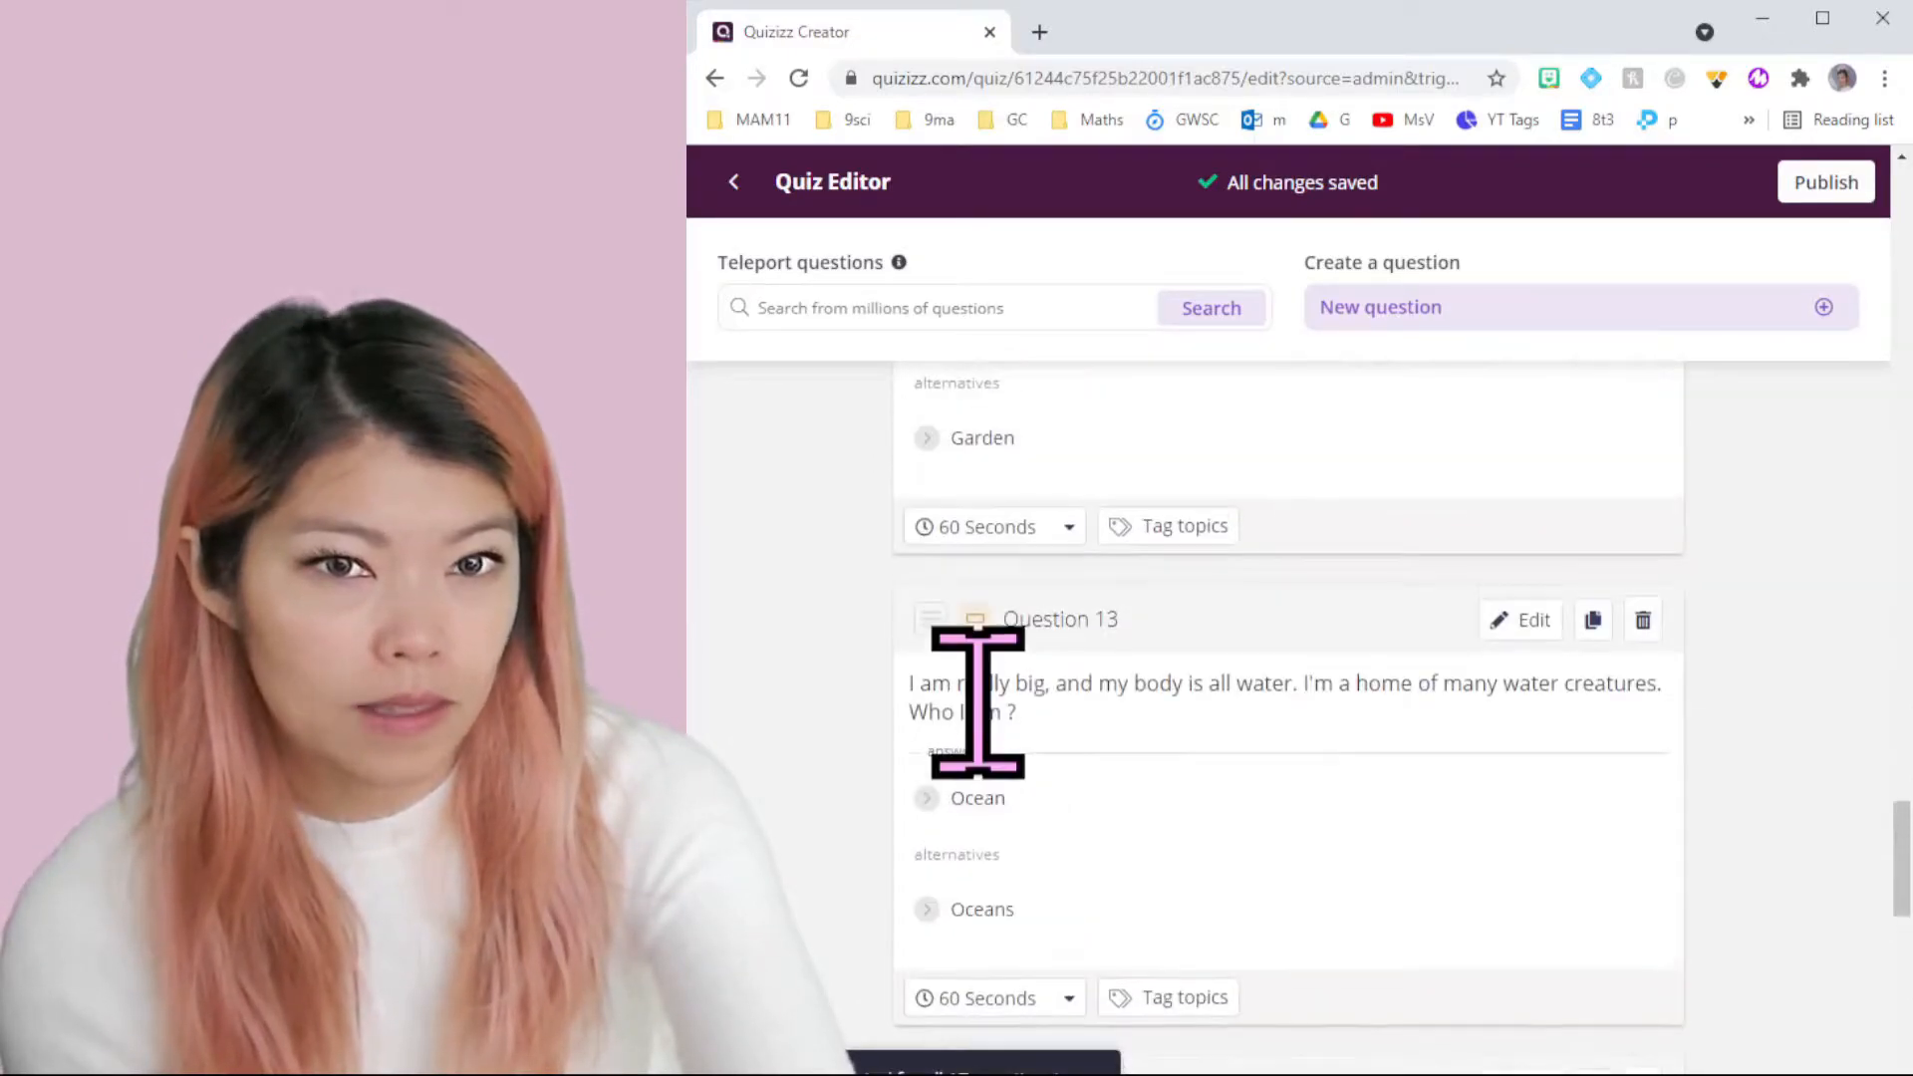
pyautogui.scroll(-15, 976, 627)
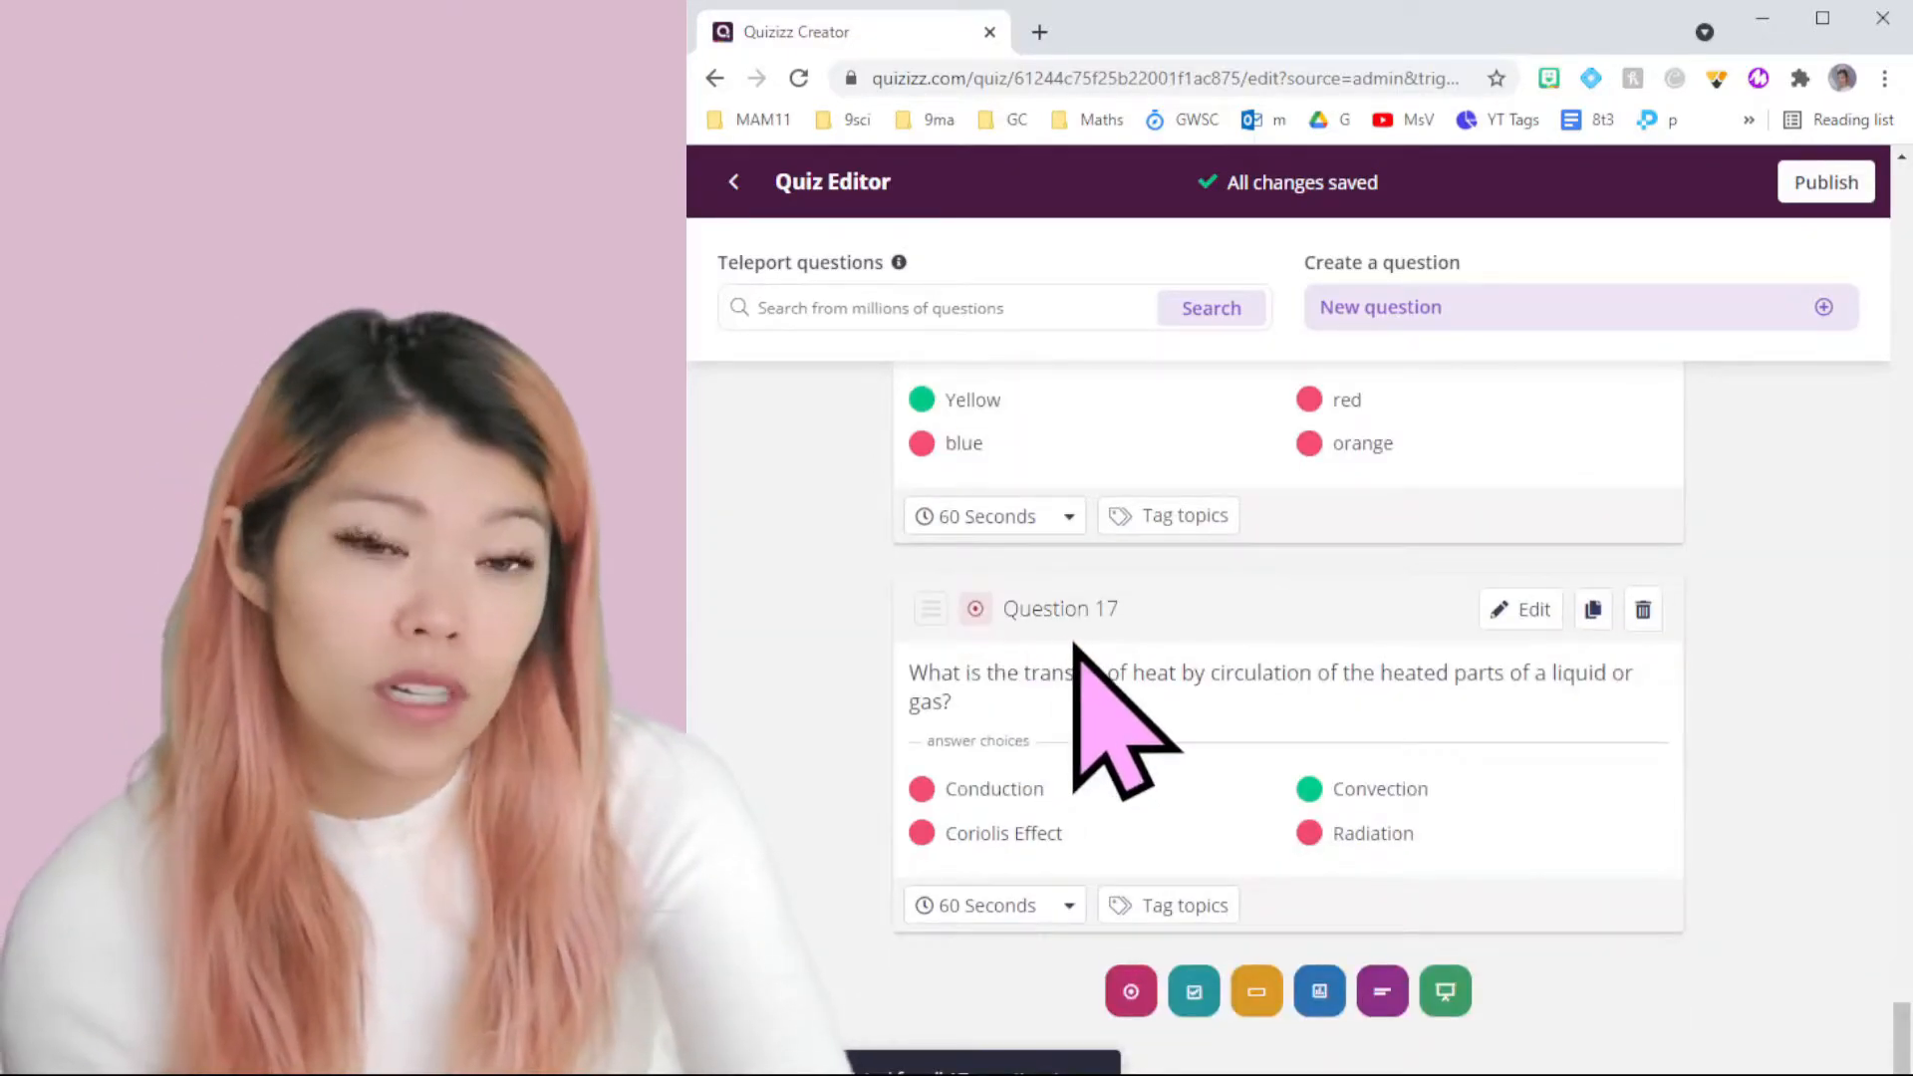
pyautogui.click(1026, 907)
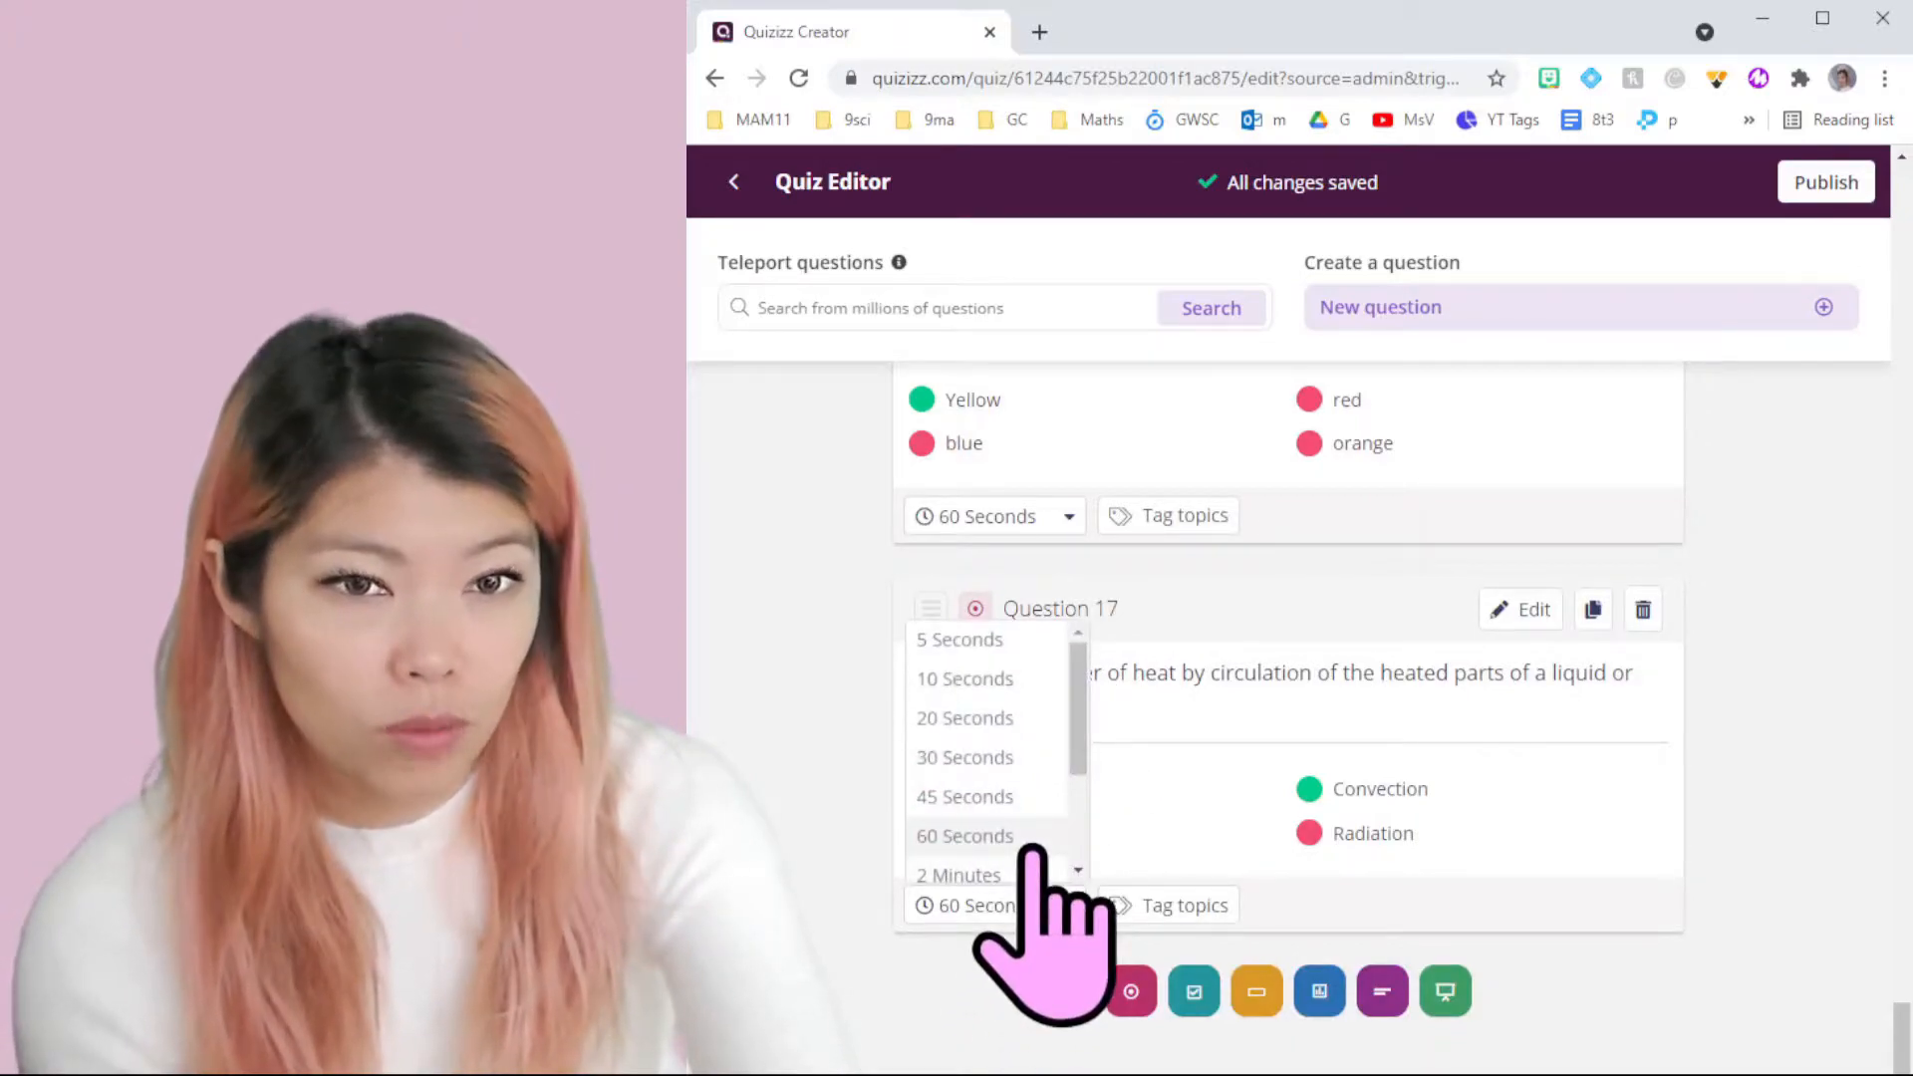
pyautogui.scroll(-3, 1030, 848)
pyautogui.click(1011, 827)
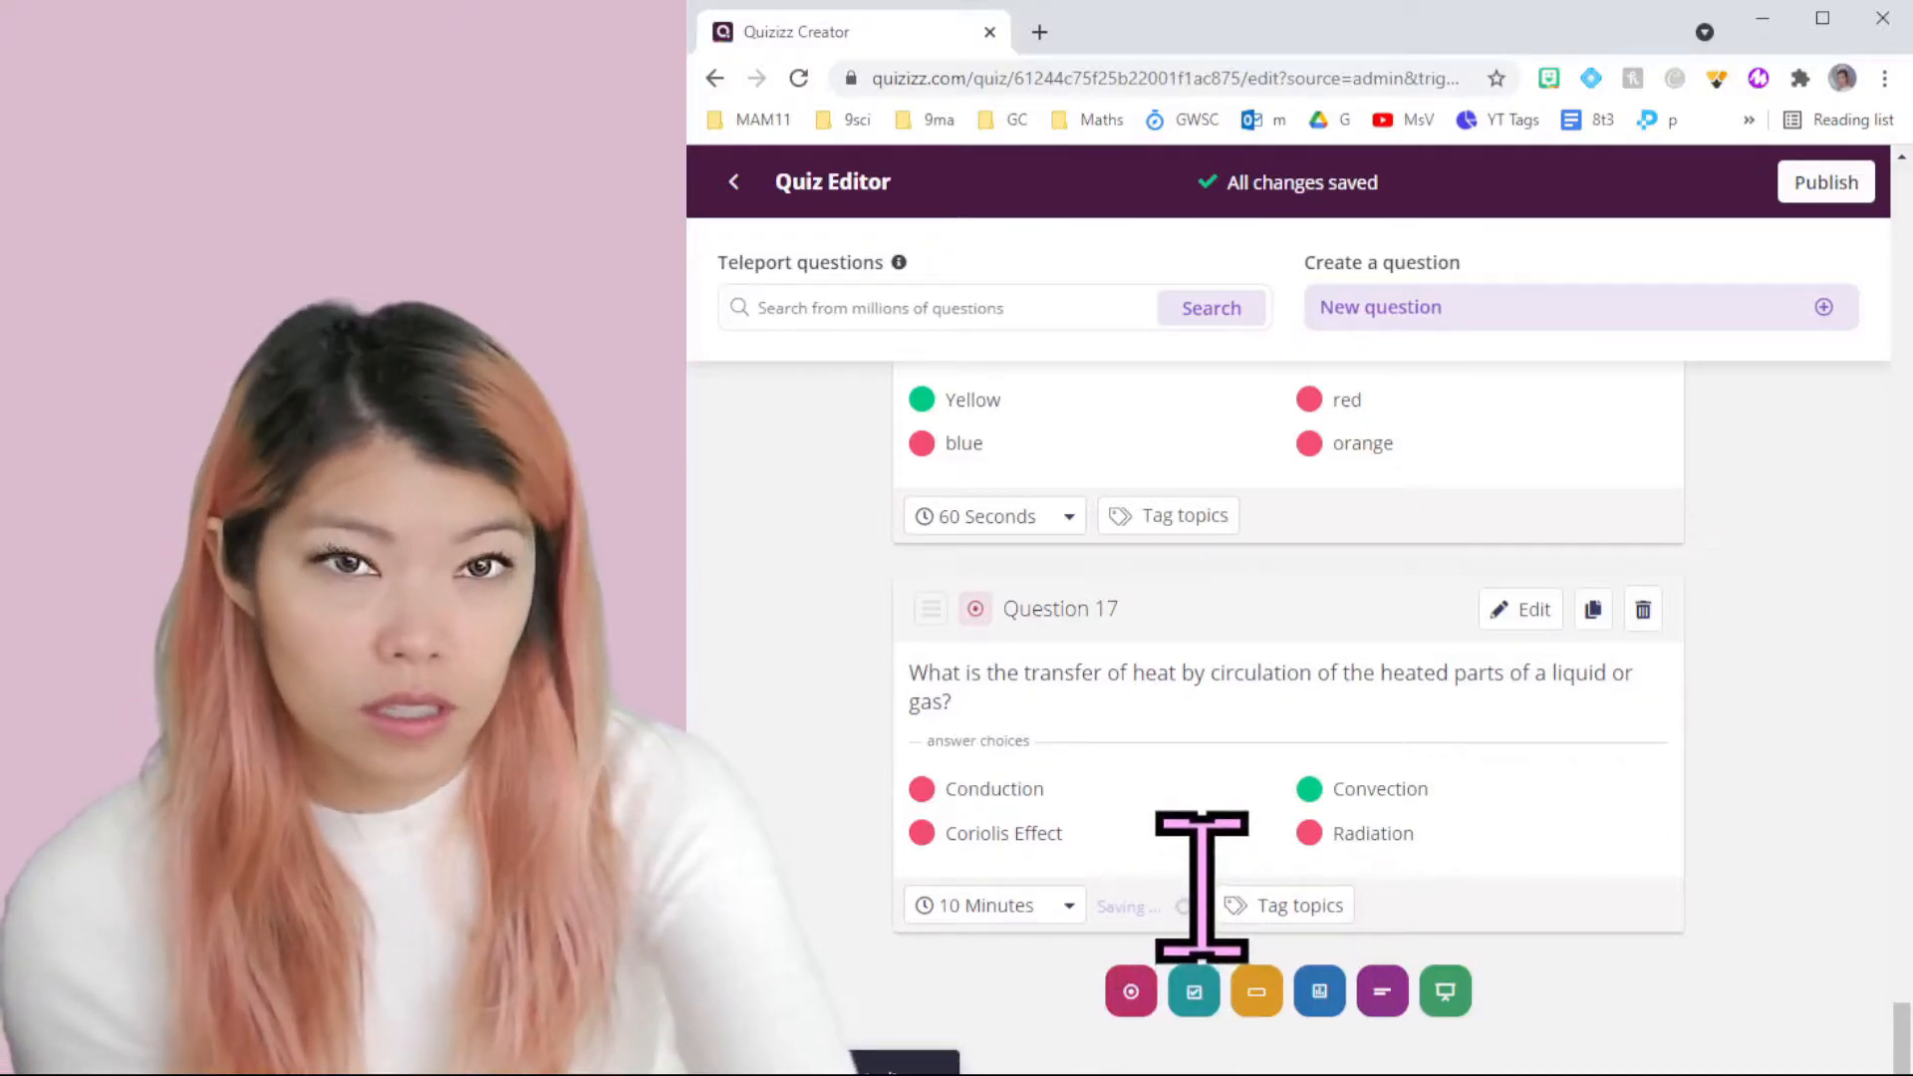
pyautogui.click(1206, 896)
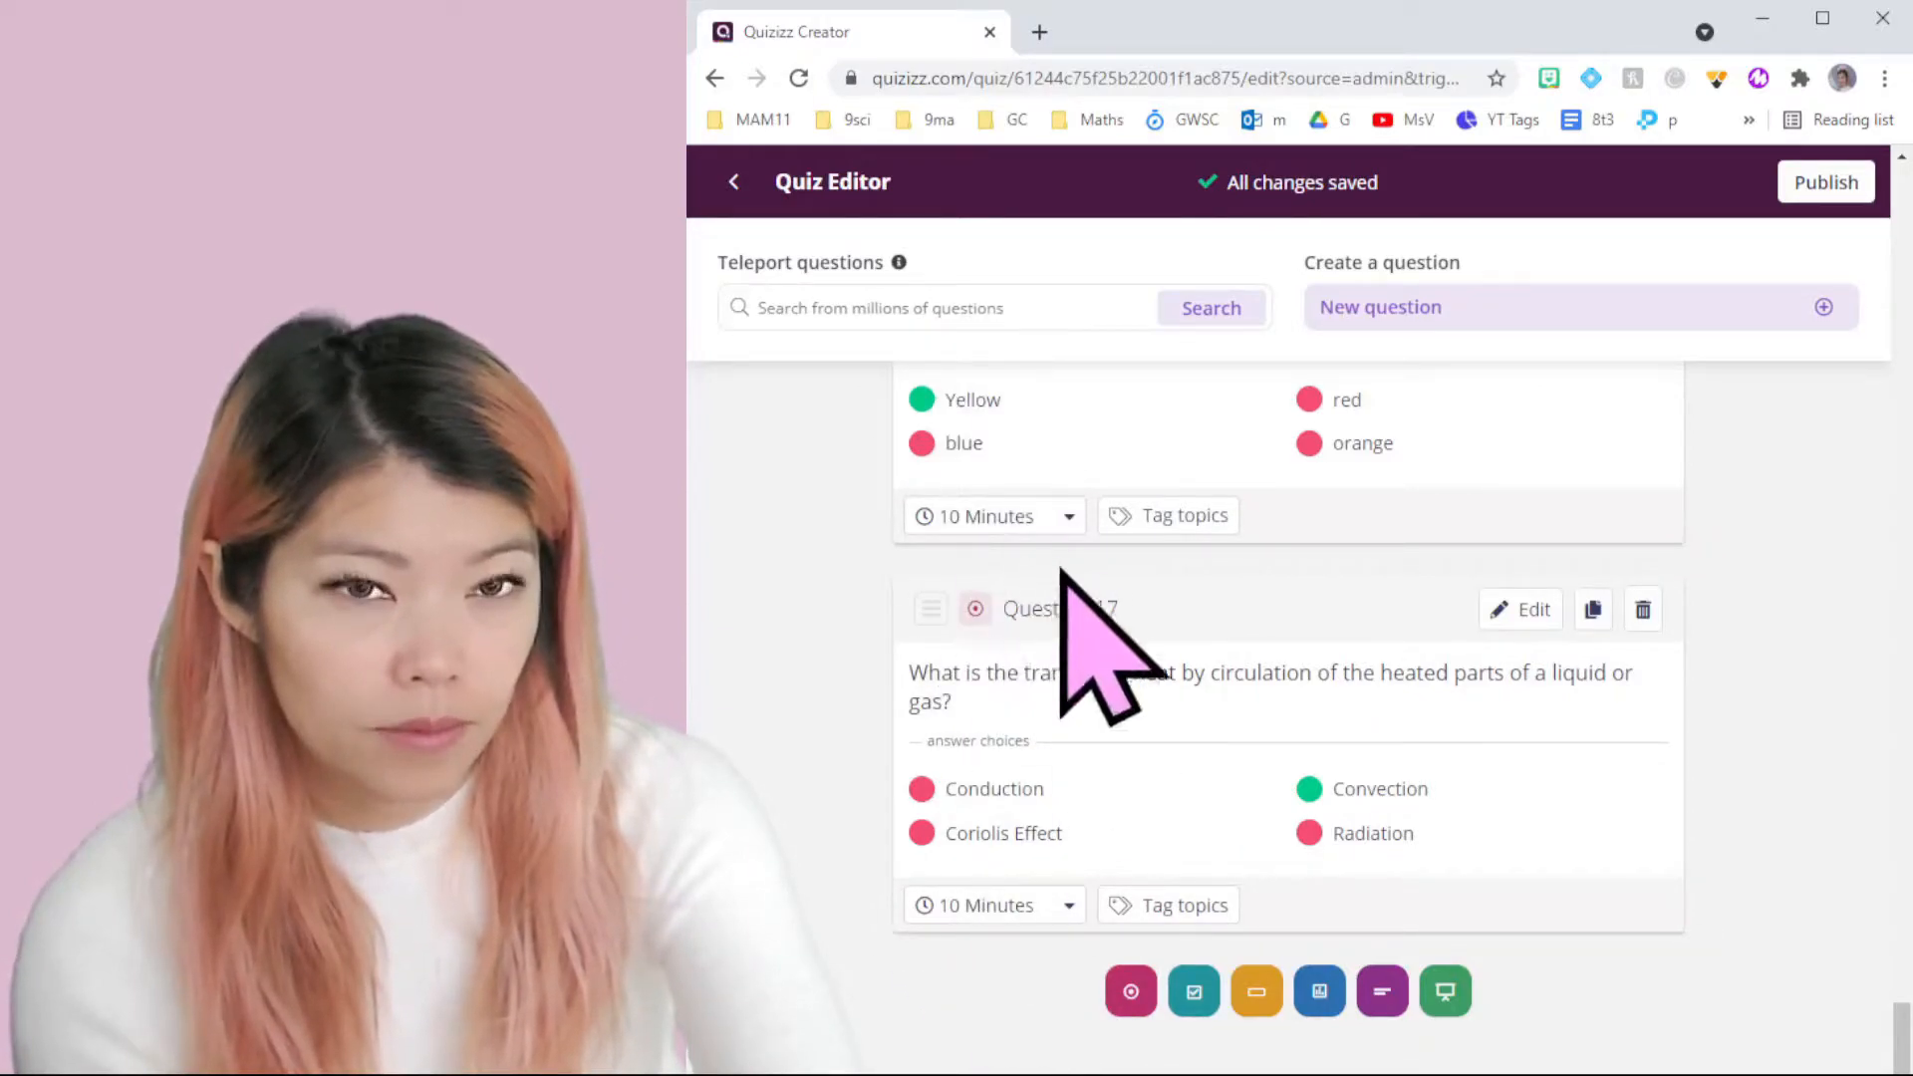
# Step: Check the time limit options available for Question 17, then publish the quiz
pyautogui.click(971, 908)
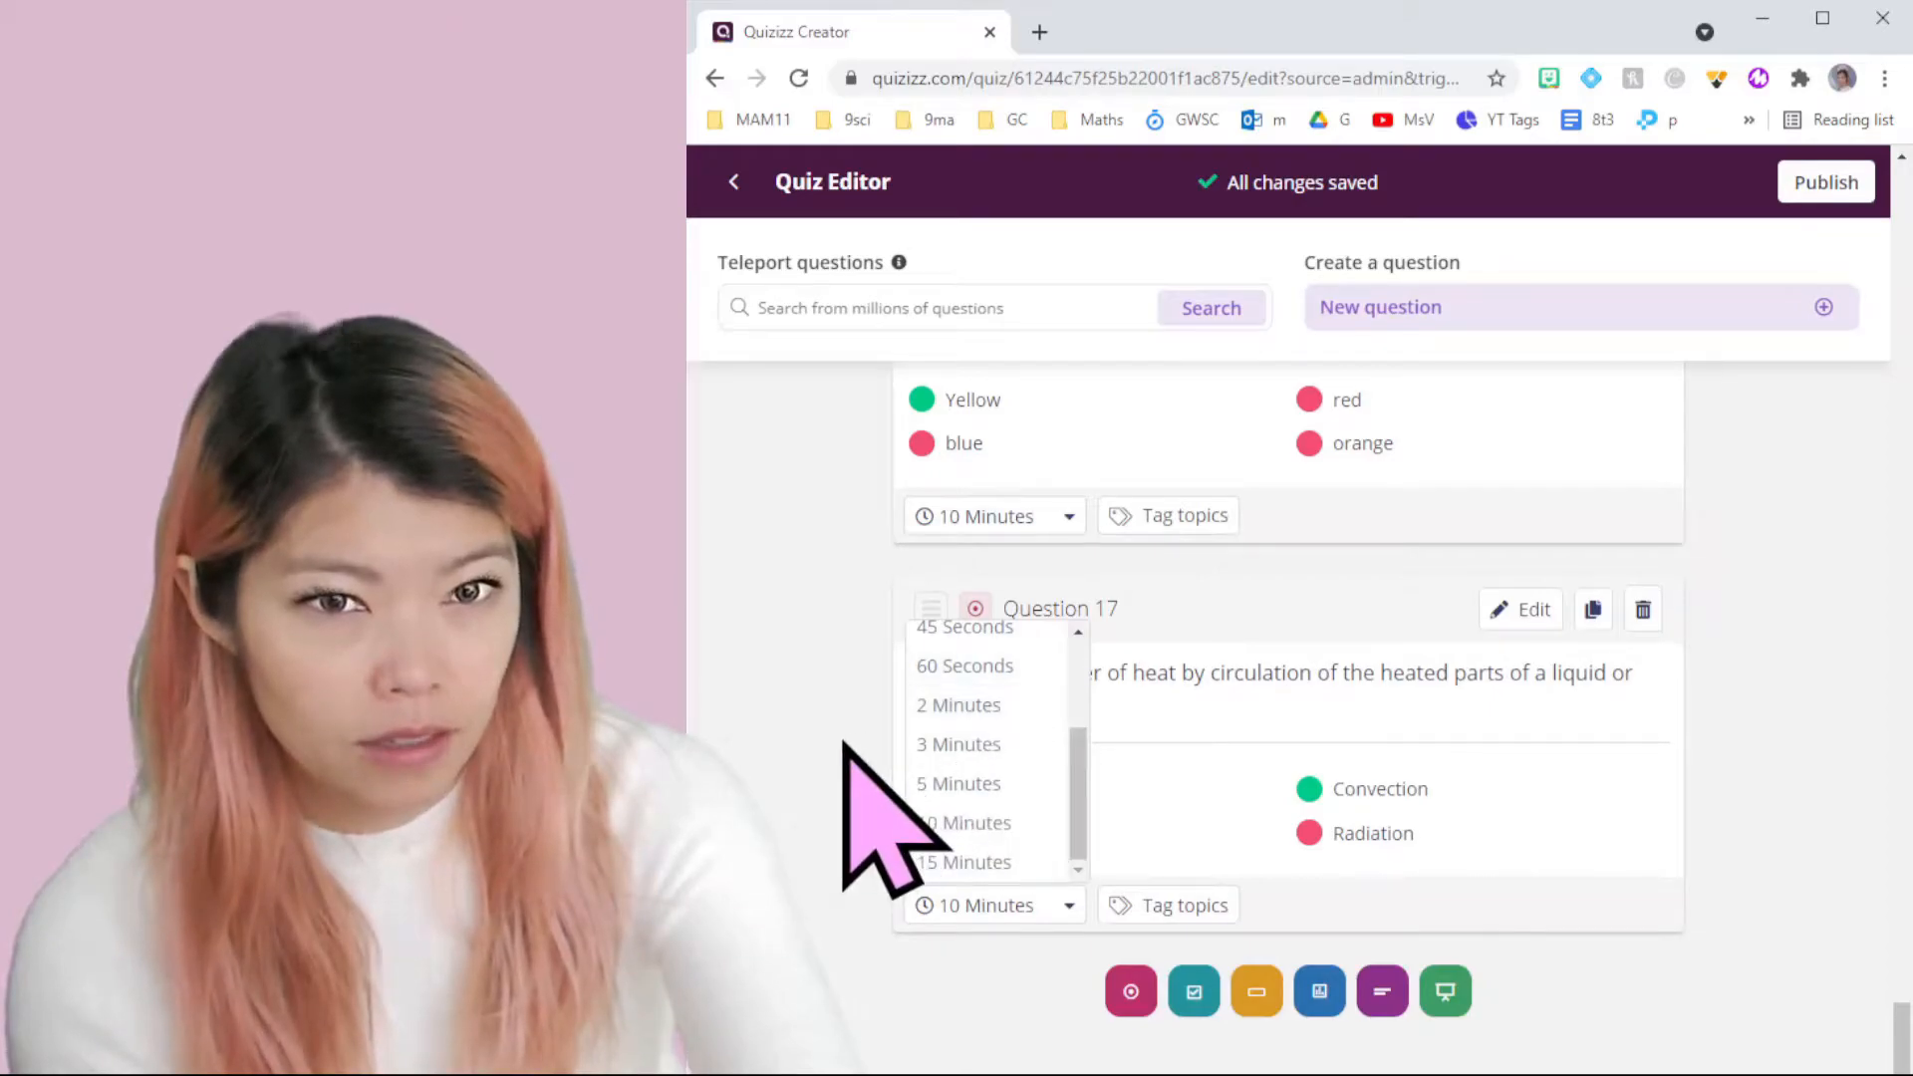
pyautogui.scroll(2, 874, 802)
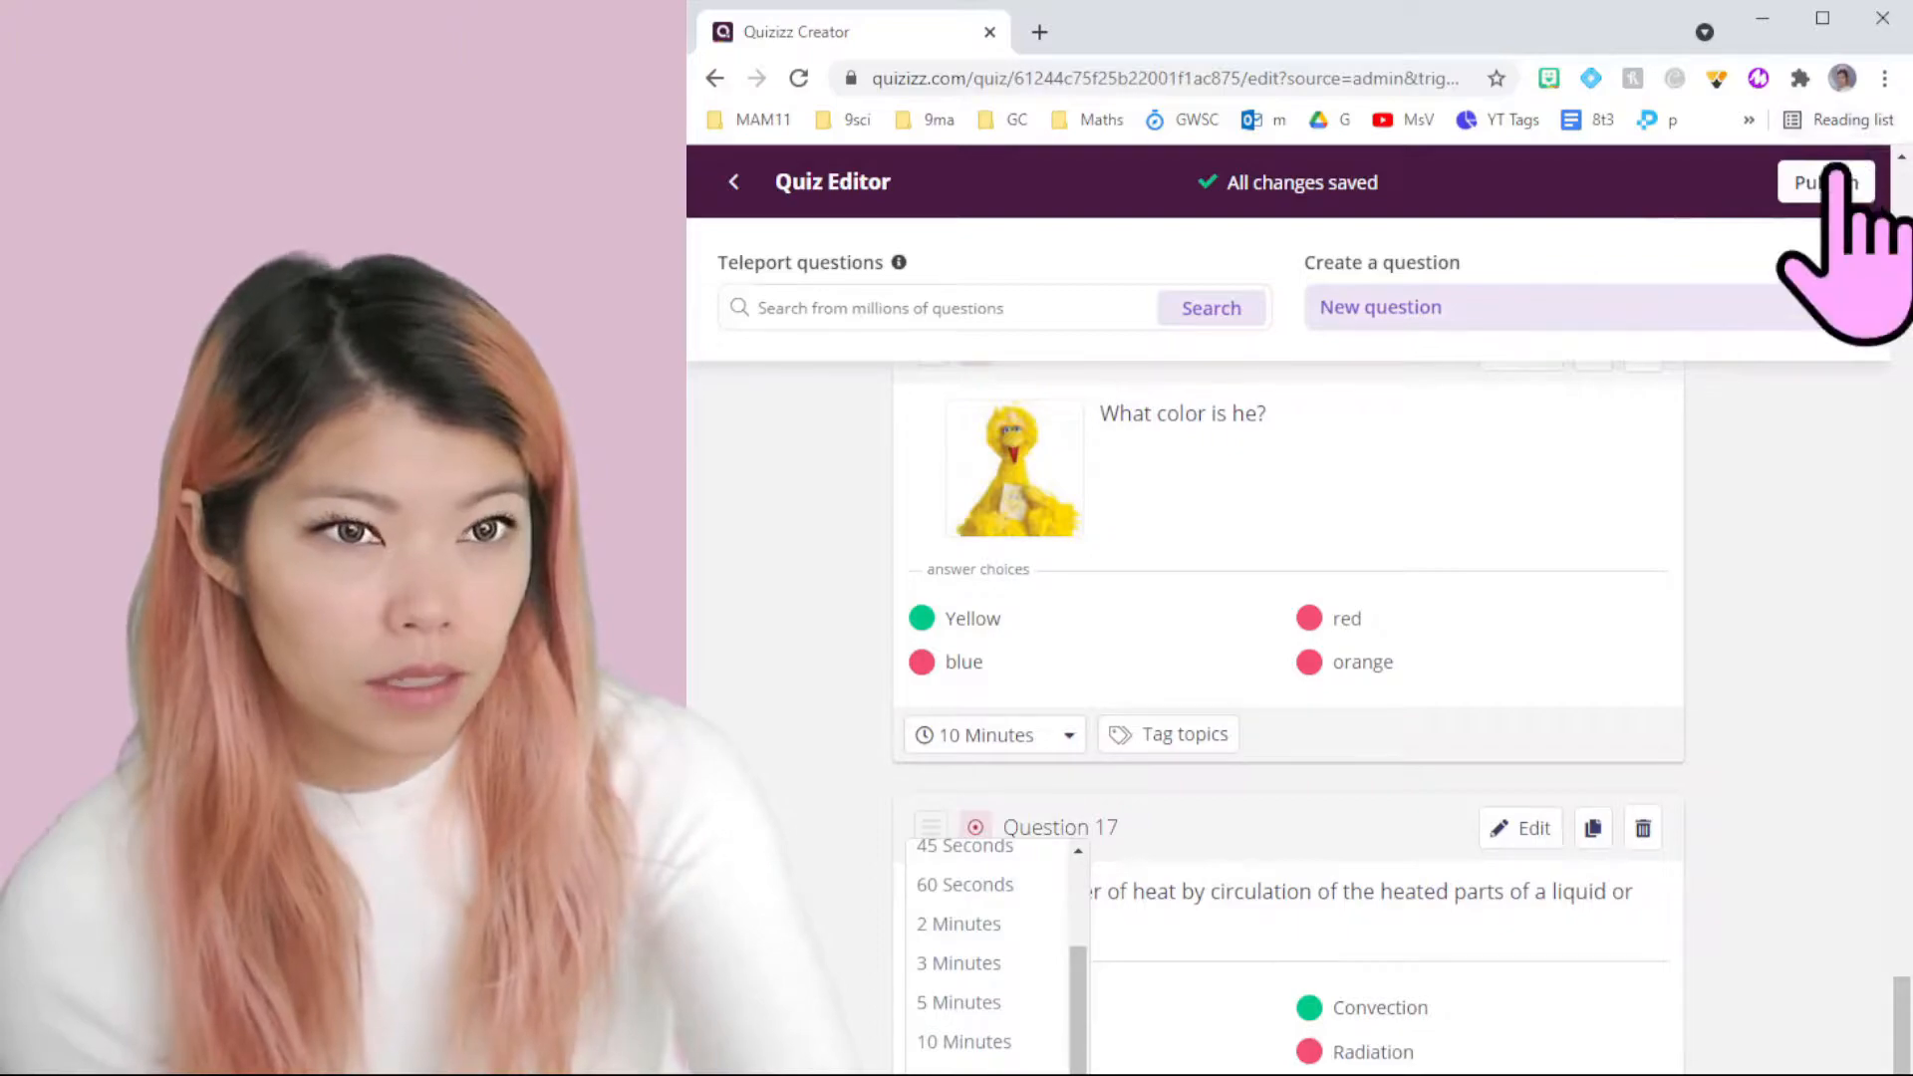
pyautogui.click(1840, 184)
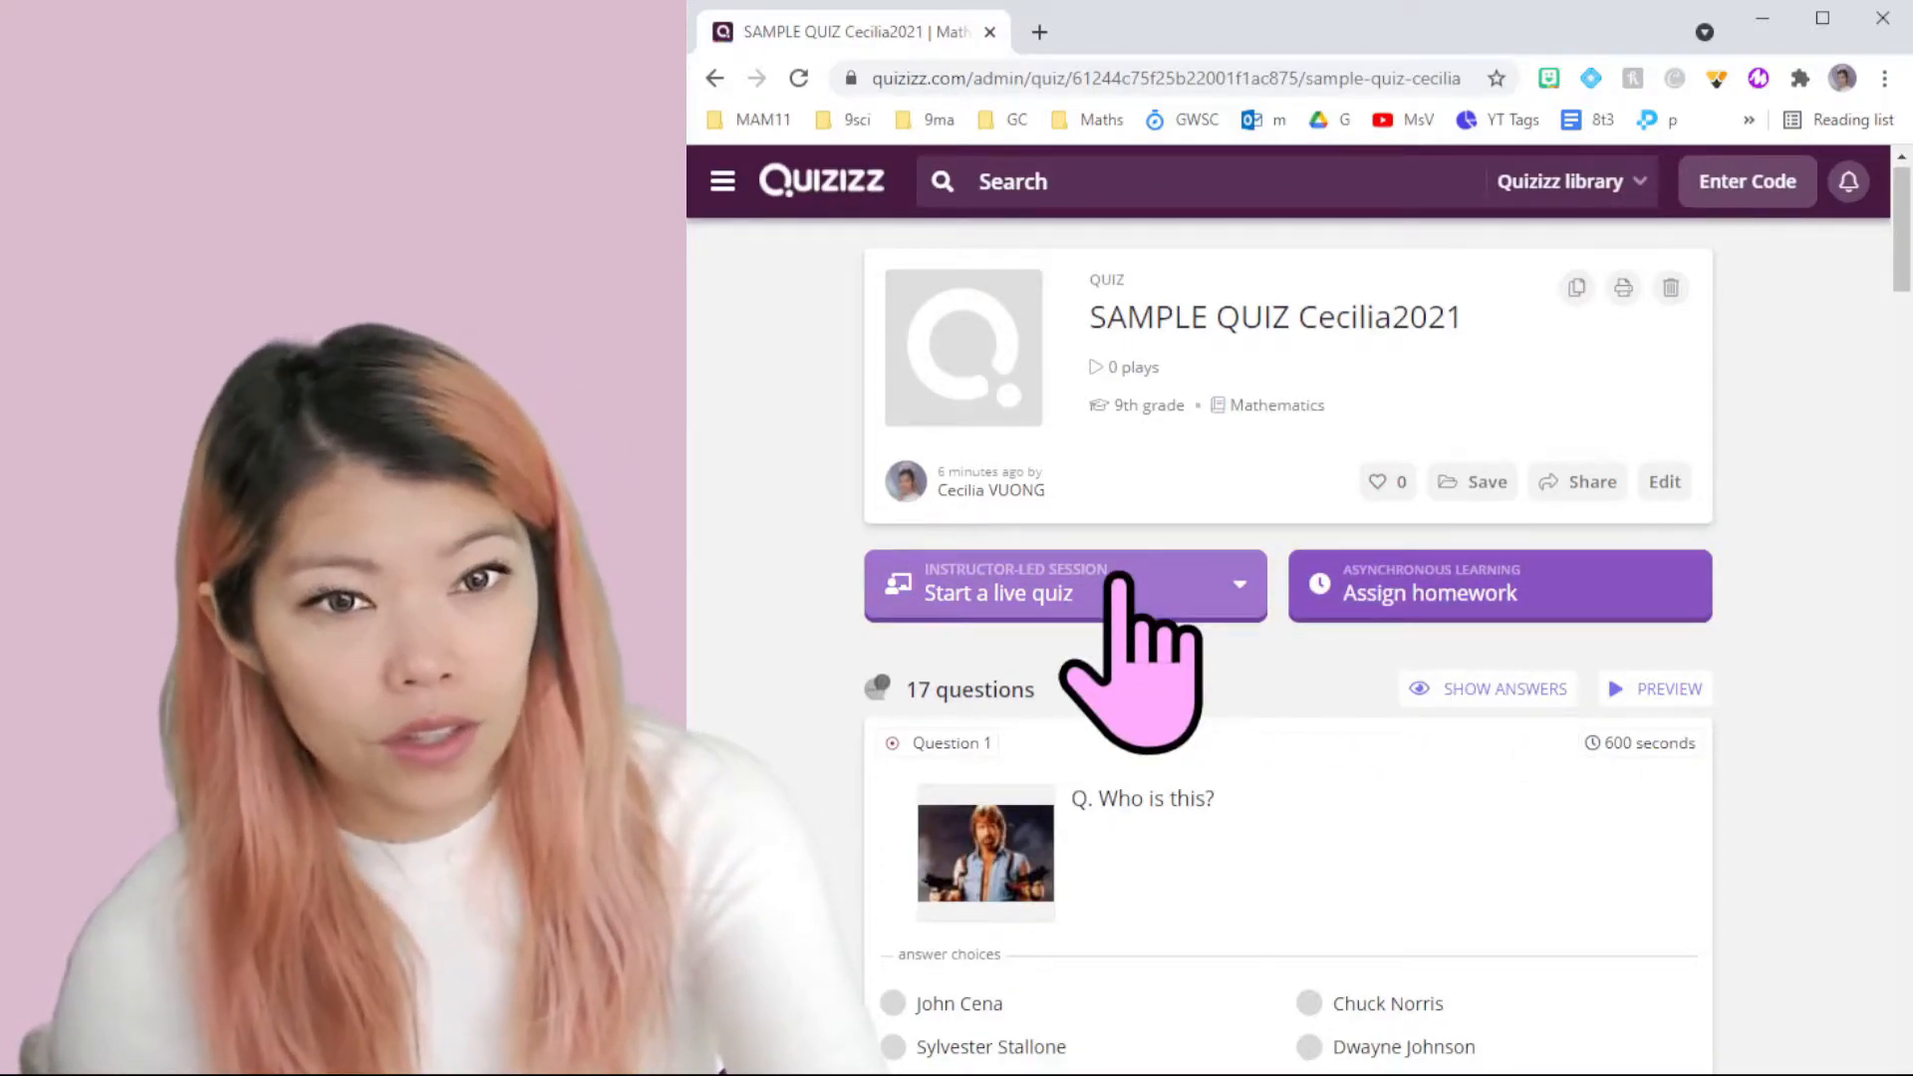
# Step: Open a live Classic session of the quiz up to its lobby, then return to the quiz page and view the live modes
pyautogui.click(1118, 578)
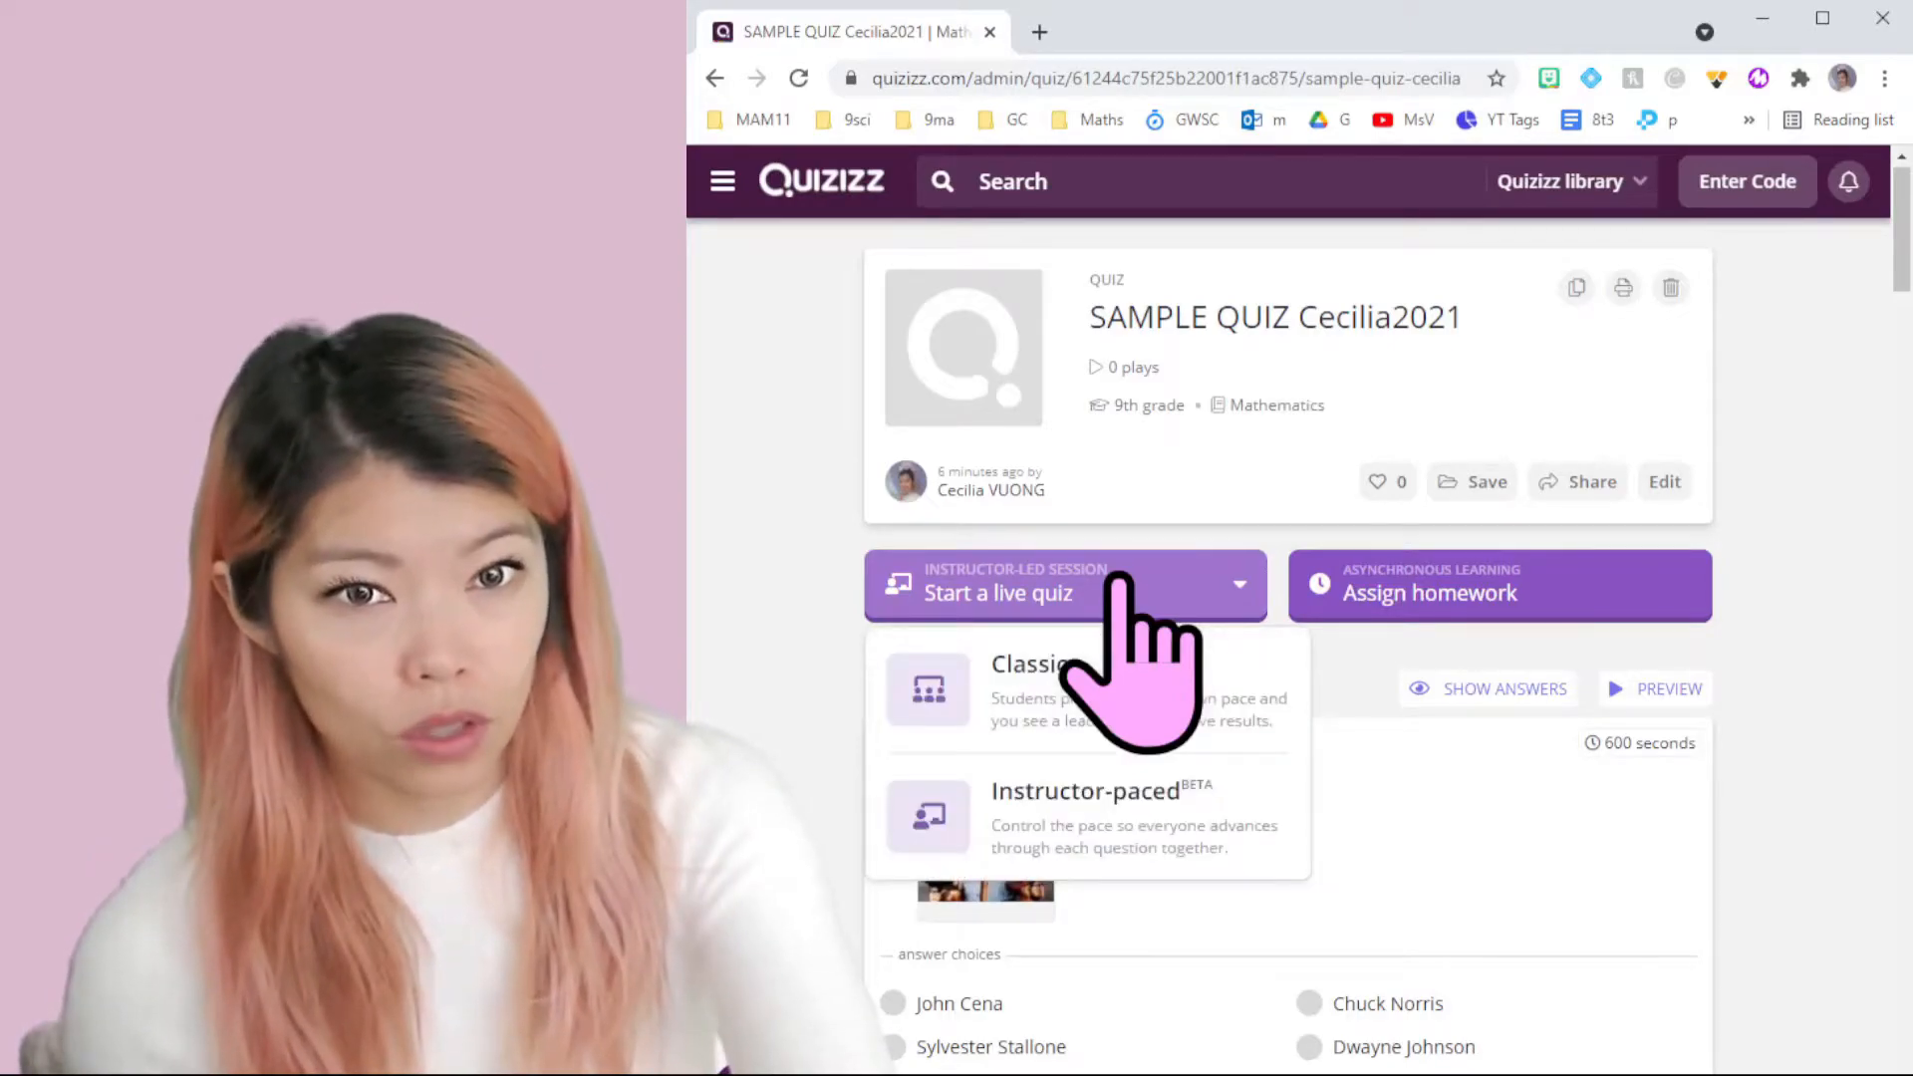
pyautogui.click(1113, 674)
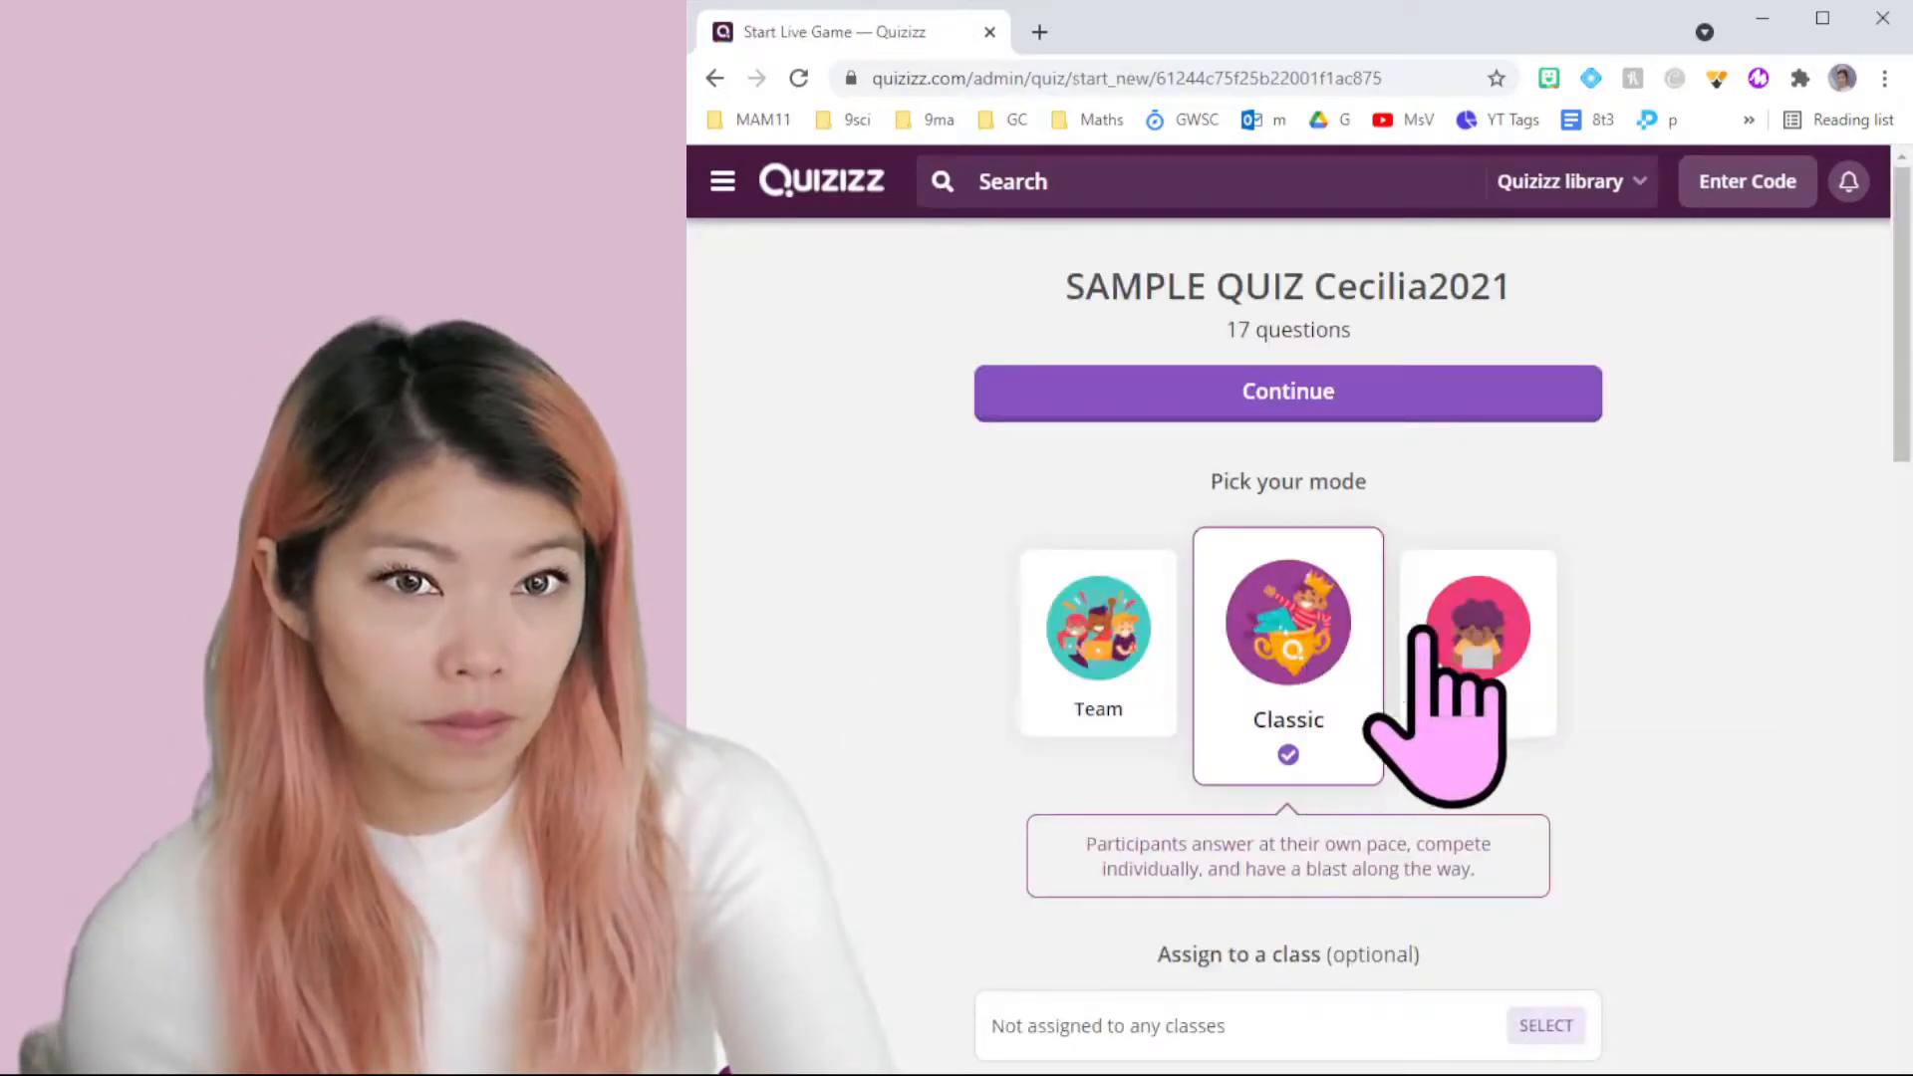
pyautogui.click(1374, 388)
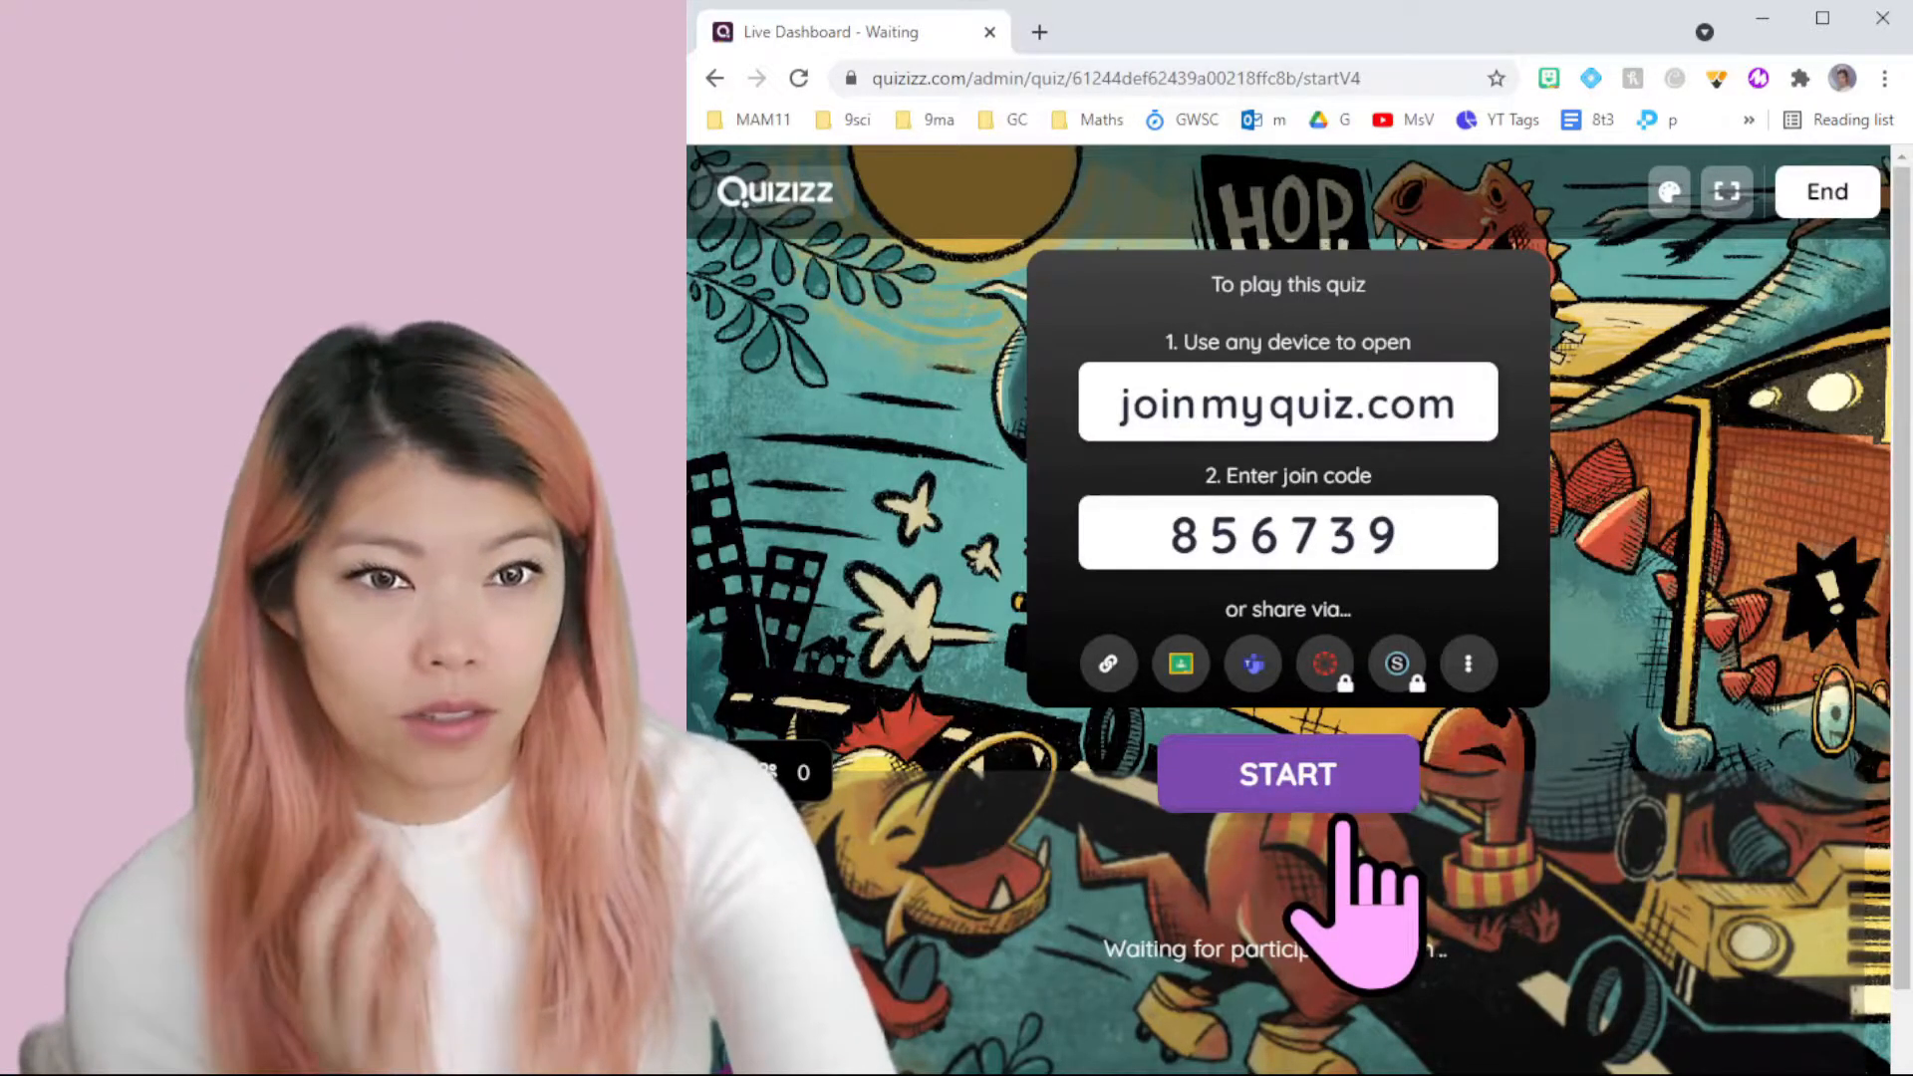
pyautogui.click(710, 75)
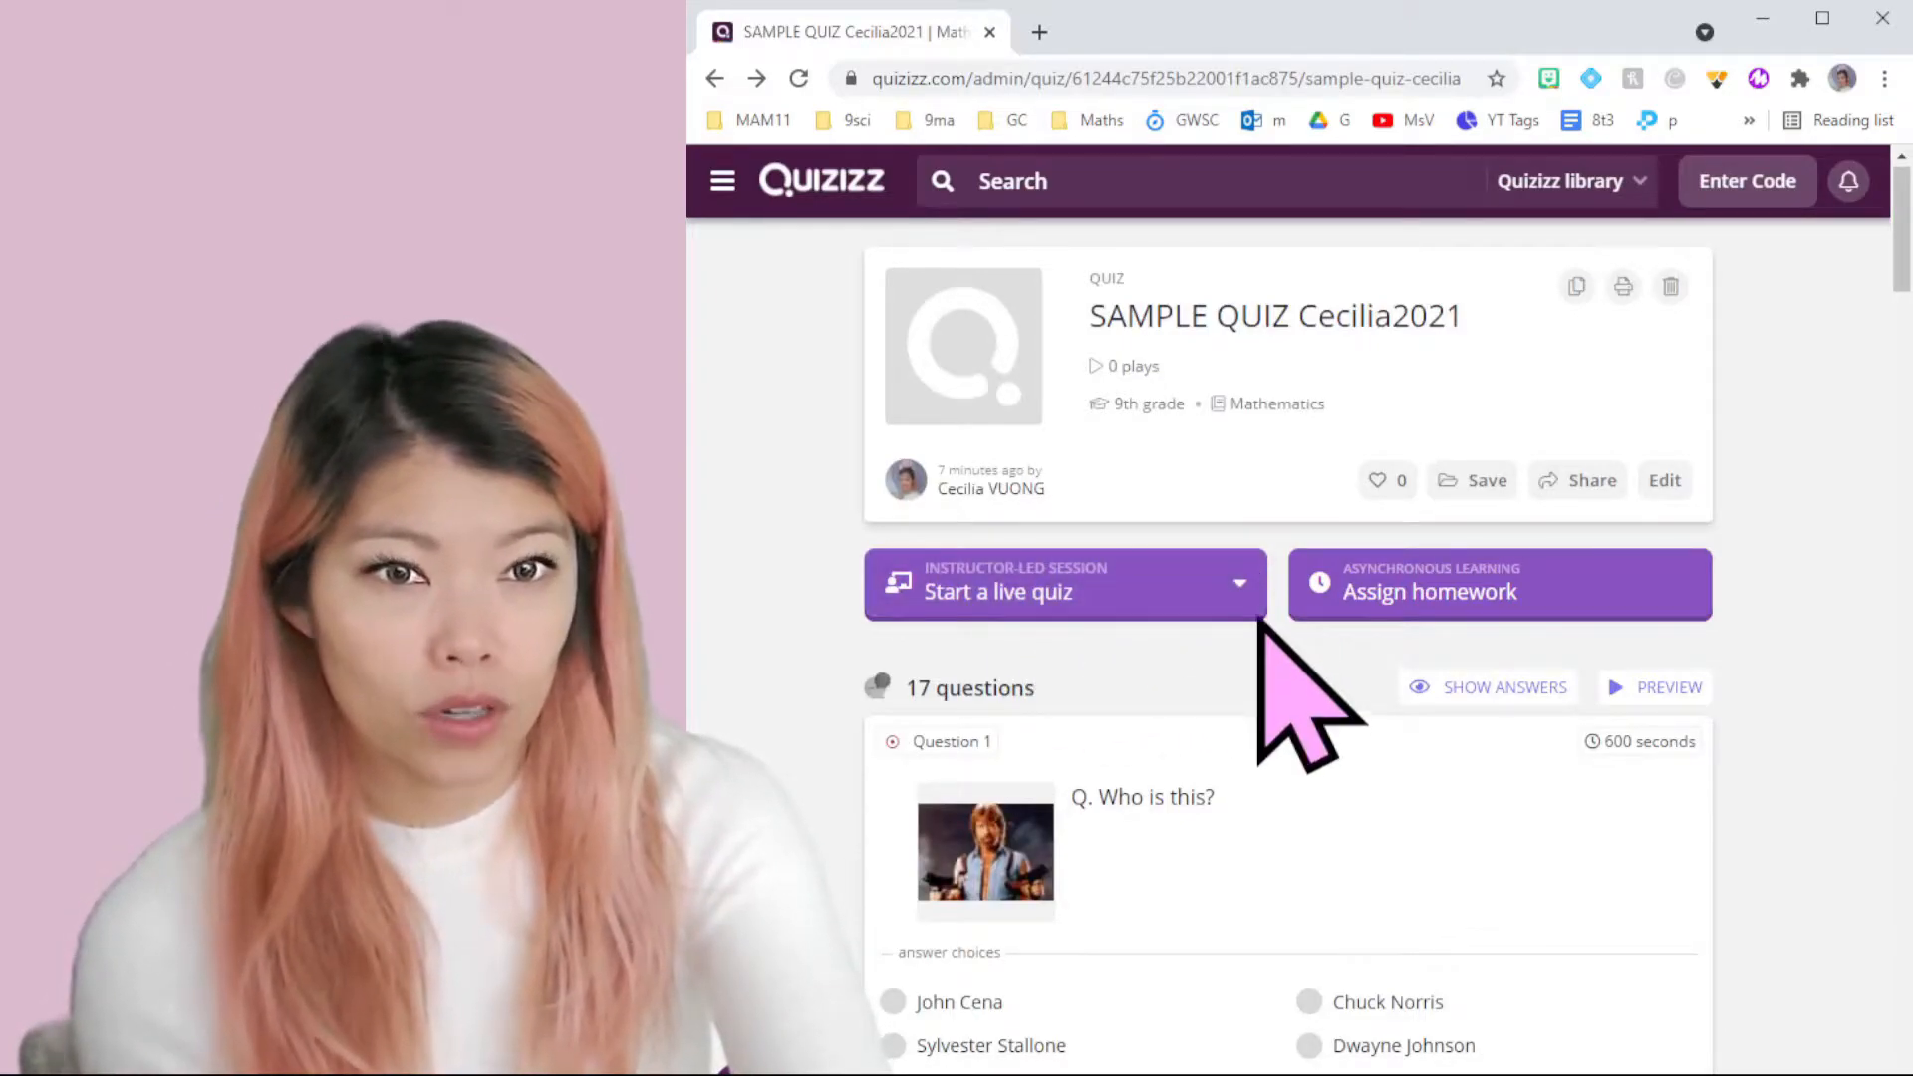
pyautogui.click(1245, 595)
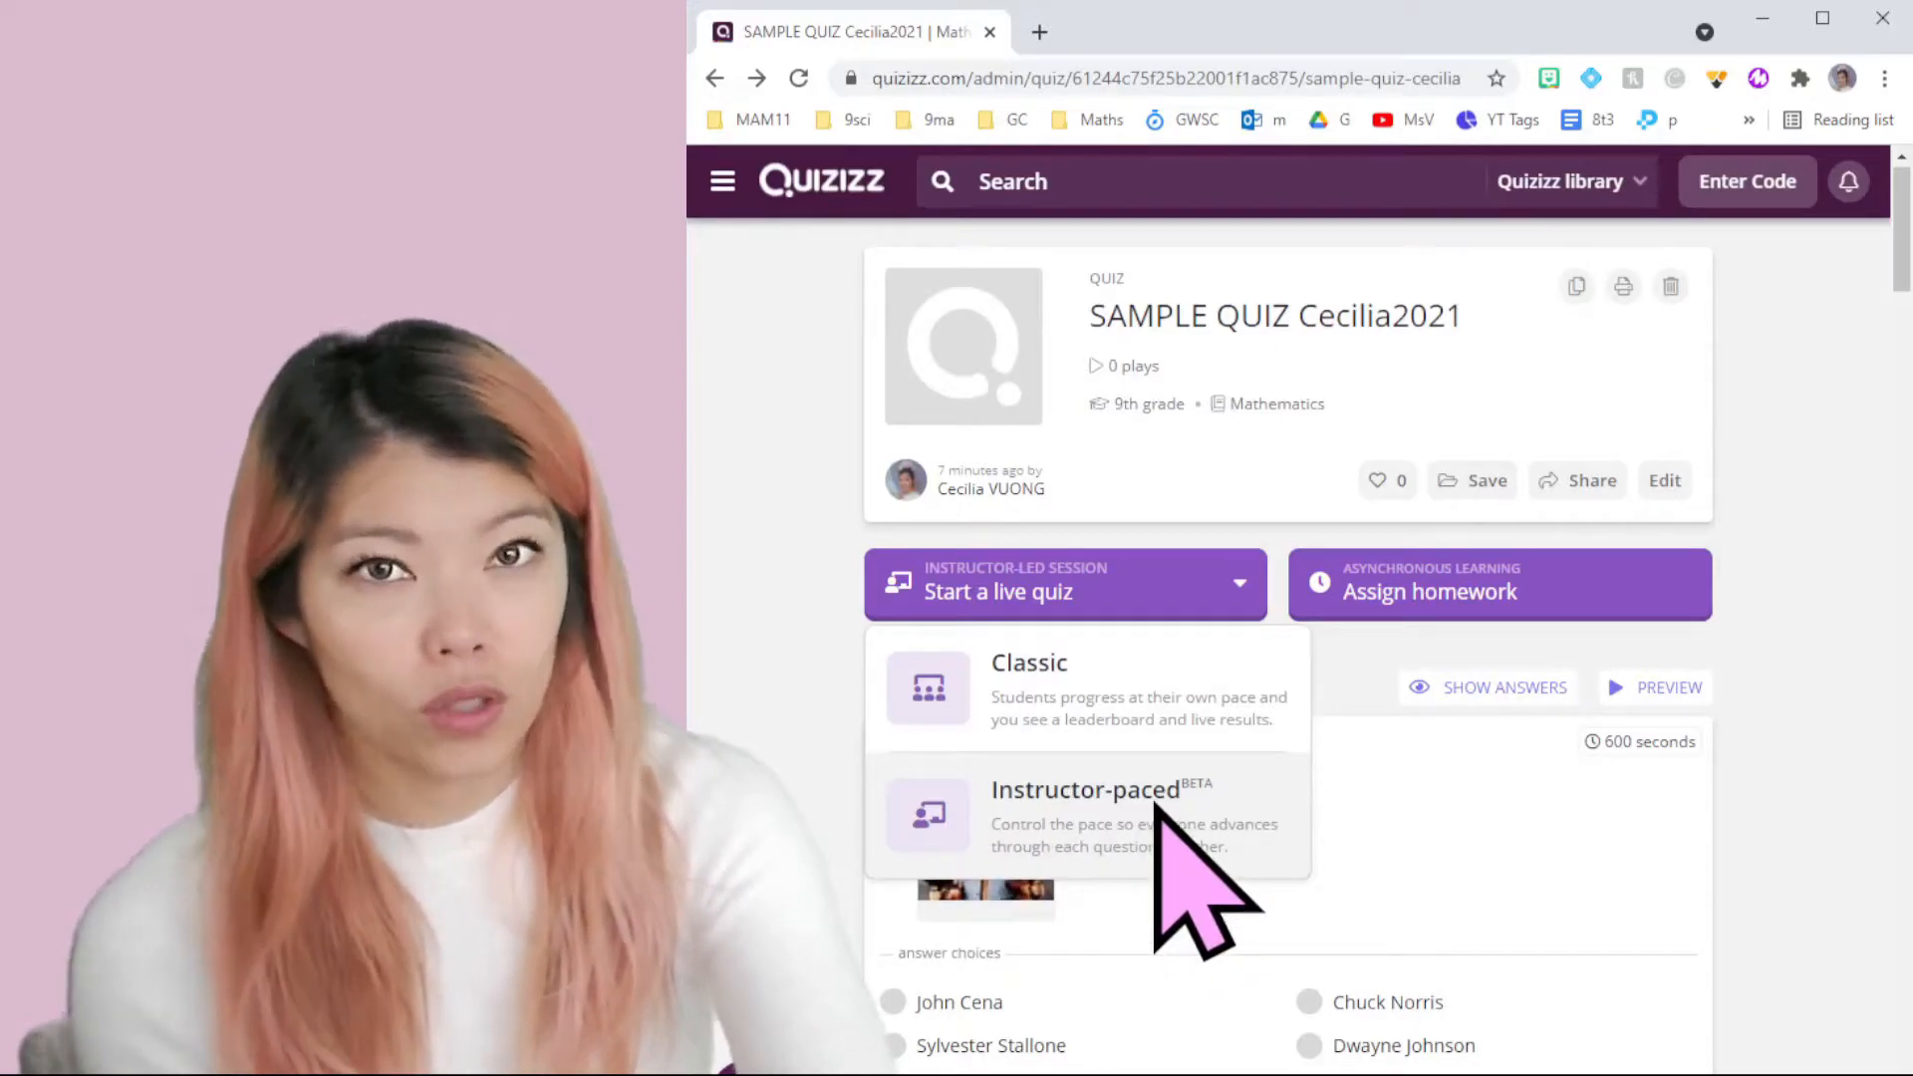
pyautogui.click(1788, 538)
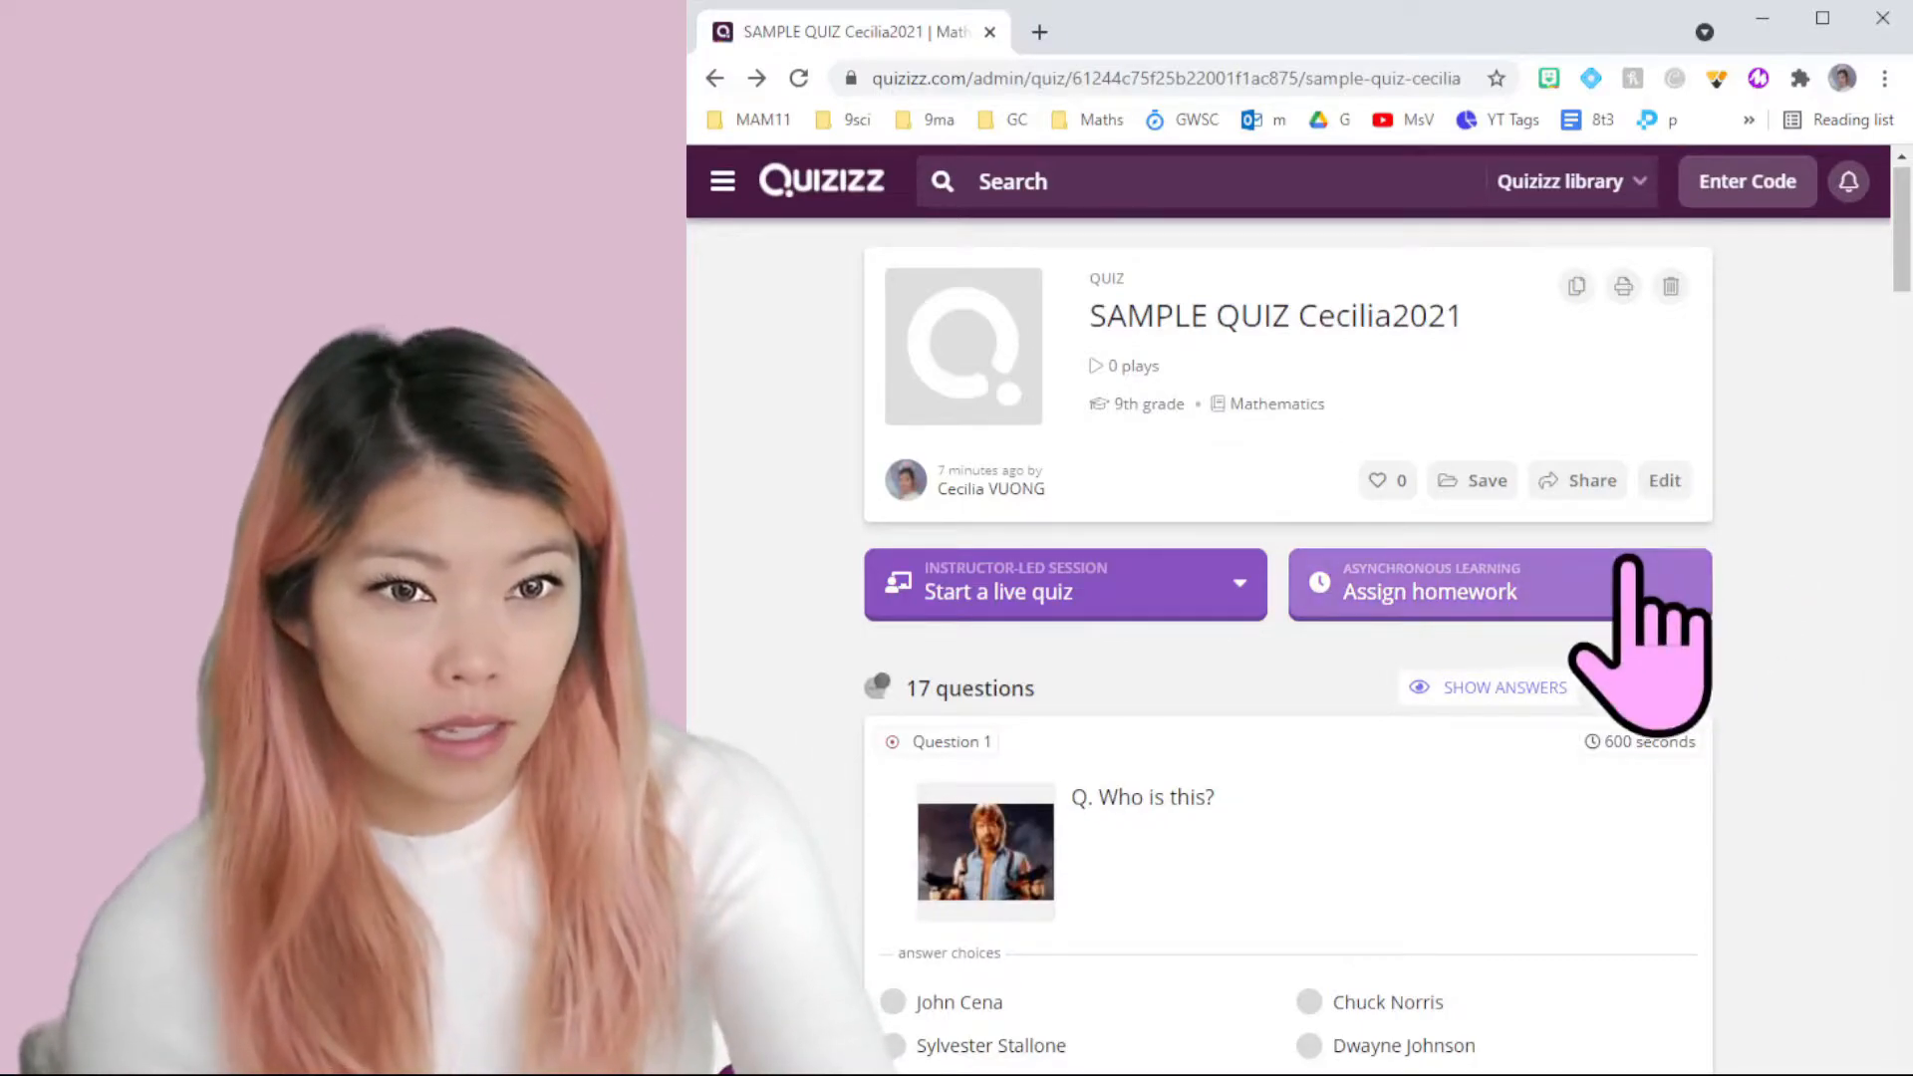
# Step: Open the homework assignment setup for the quiz and look through its deadline, general, activity and meme settings
pyautogui.click(1627, 564)
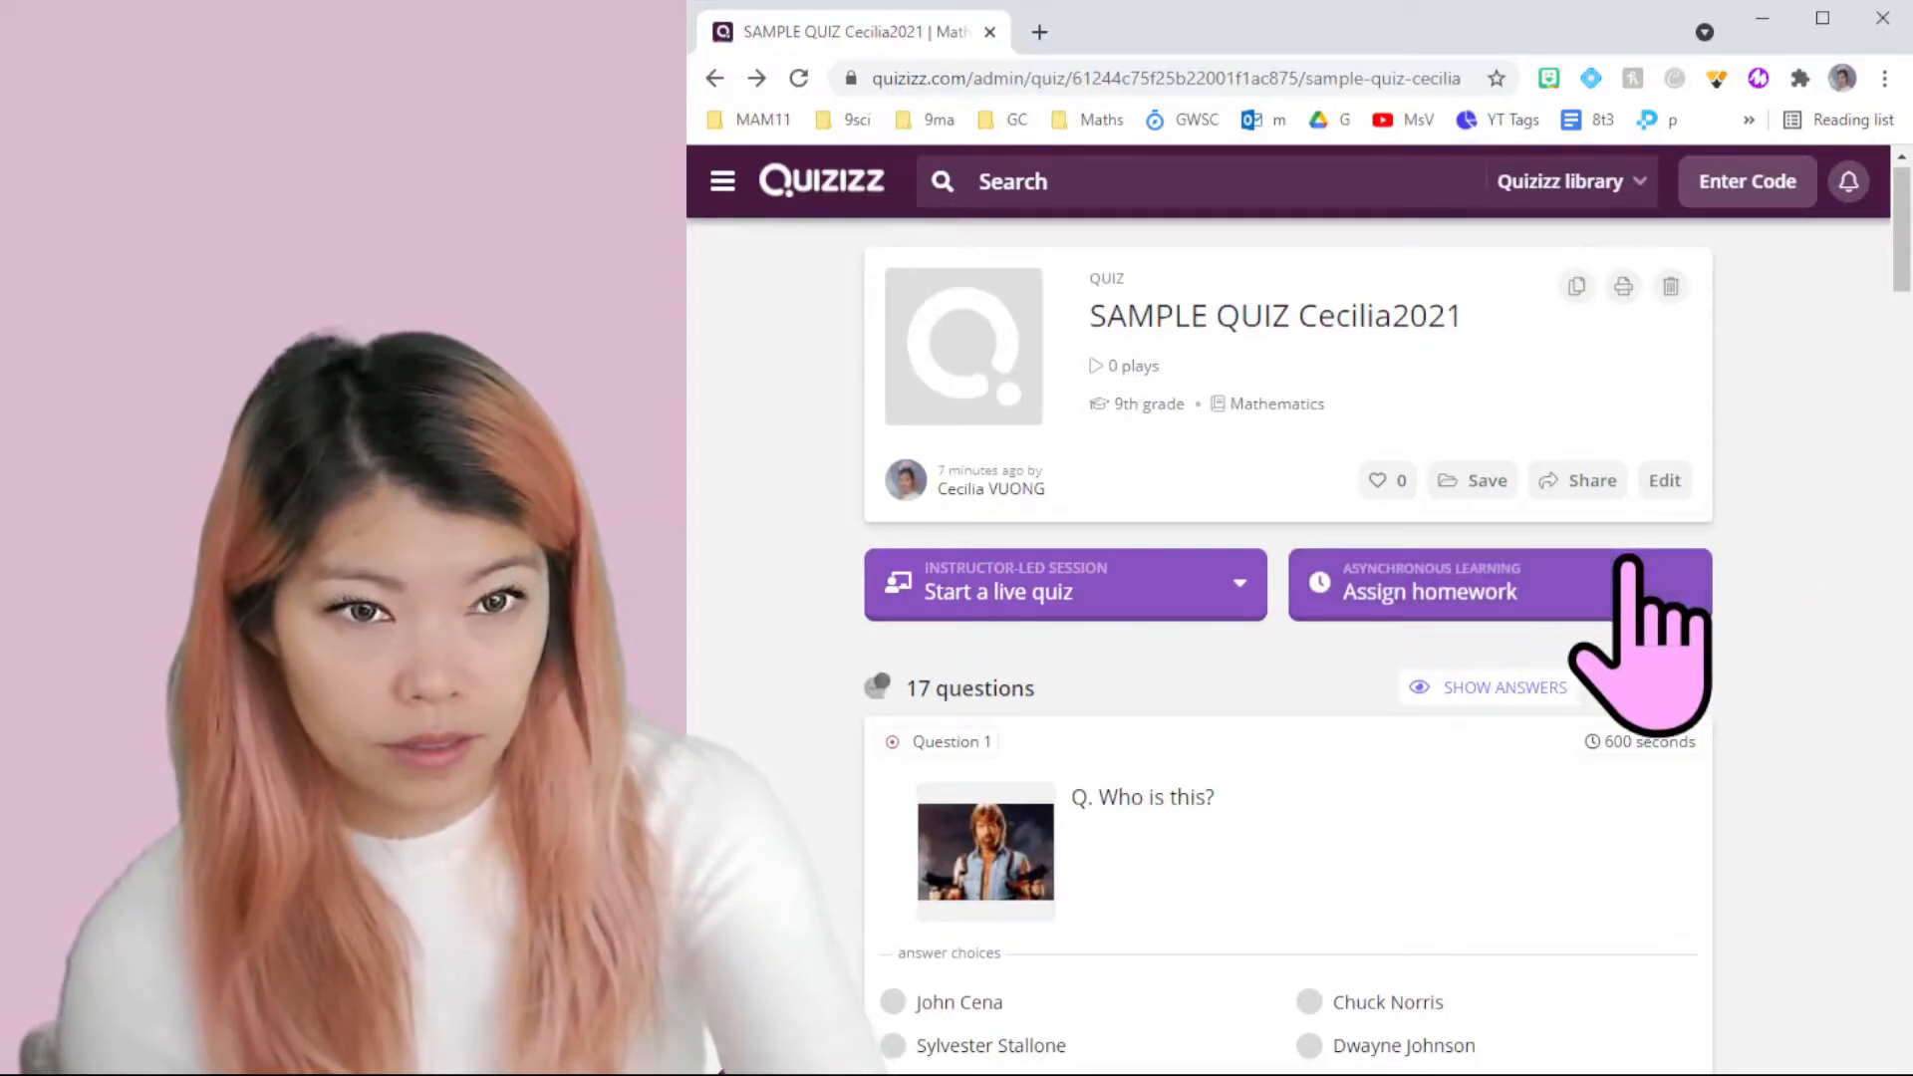
pyautogui.click(1456, 590)
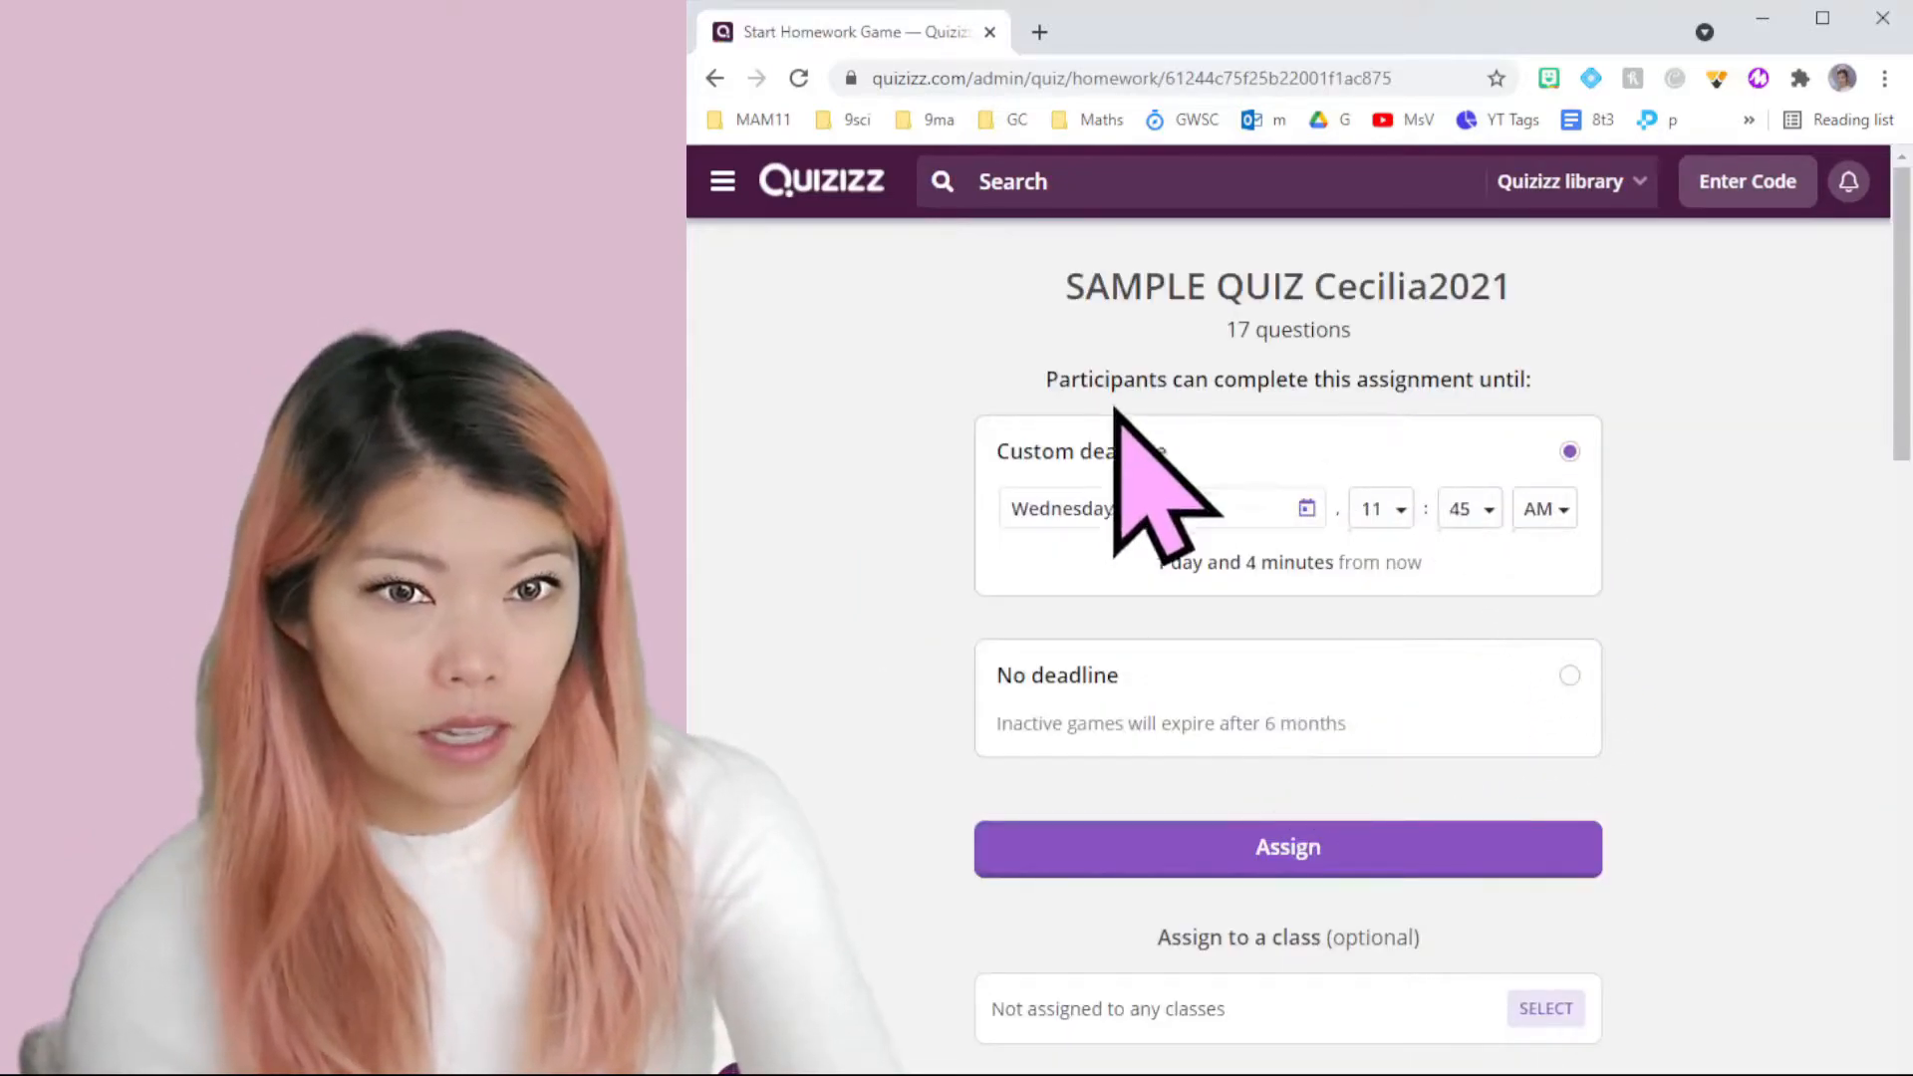
pyautogui.scroll(-2, 1103, 640)
pyautogui.scroll(2, 1115, 645)
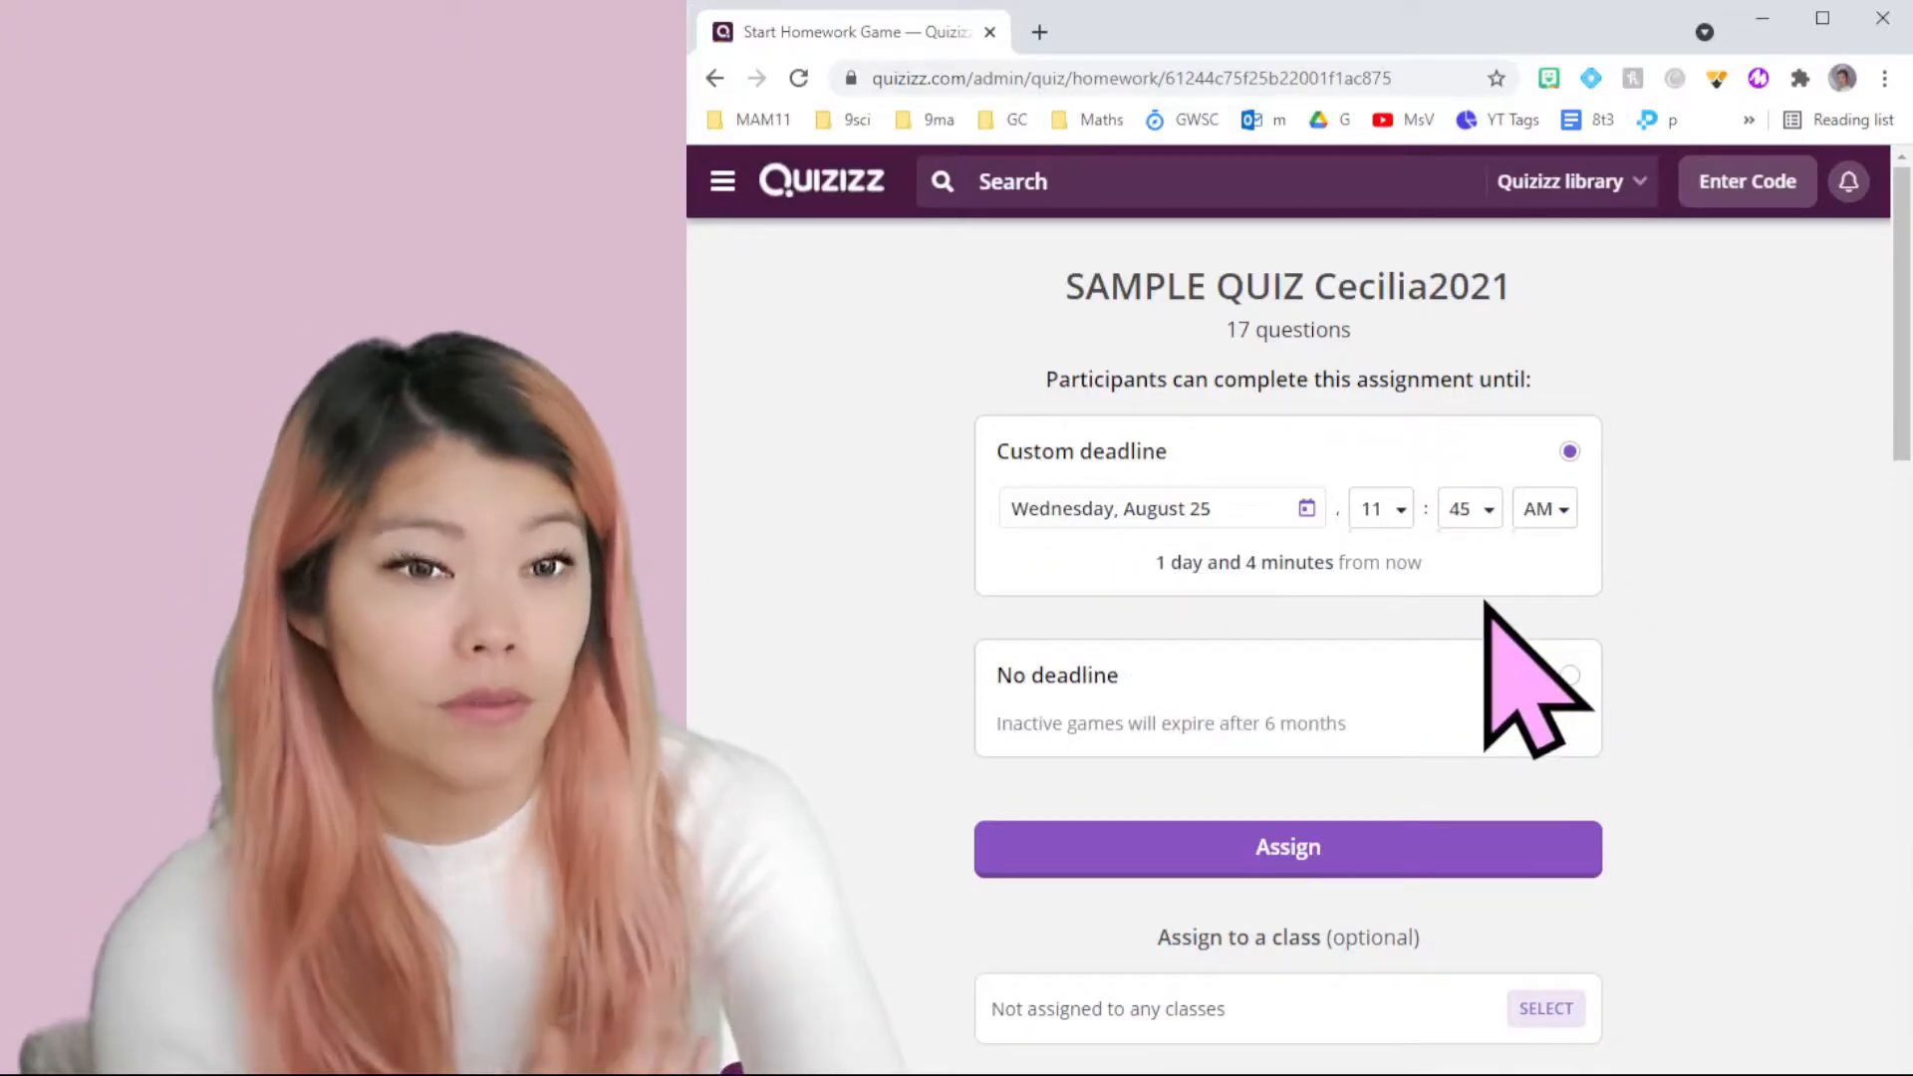
pyautogui.scroll(-10, 1494, 618)
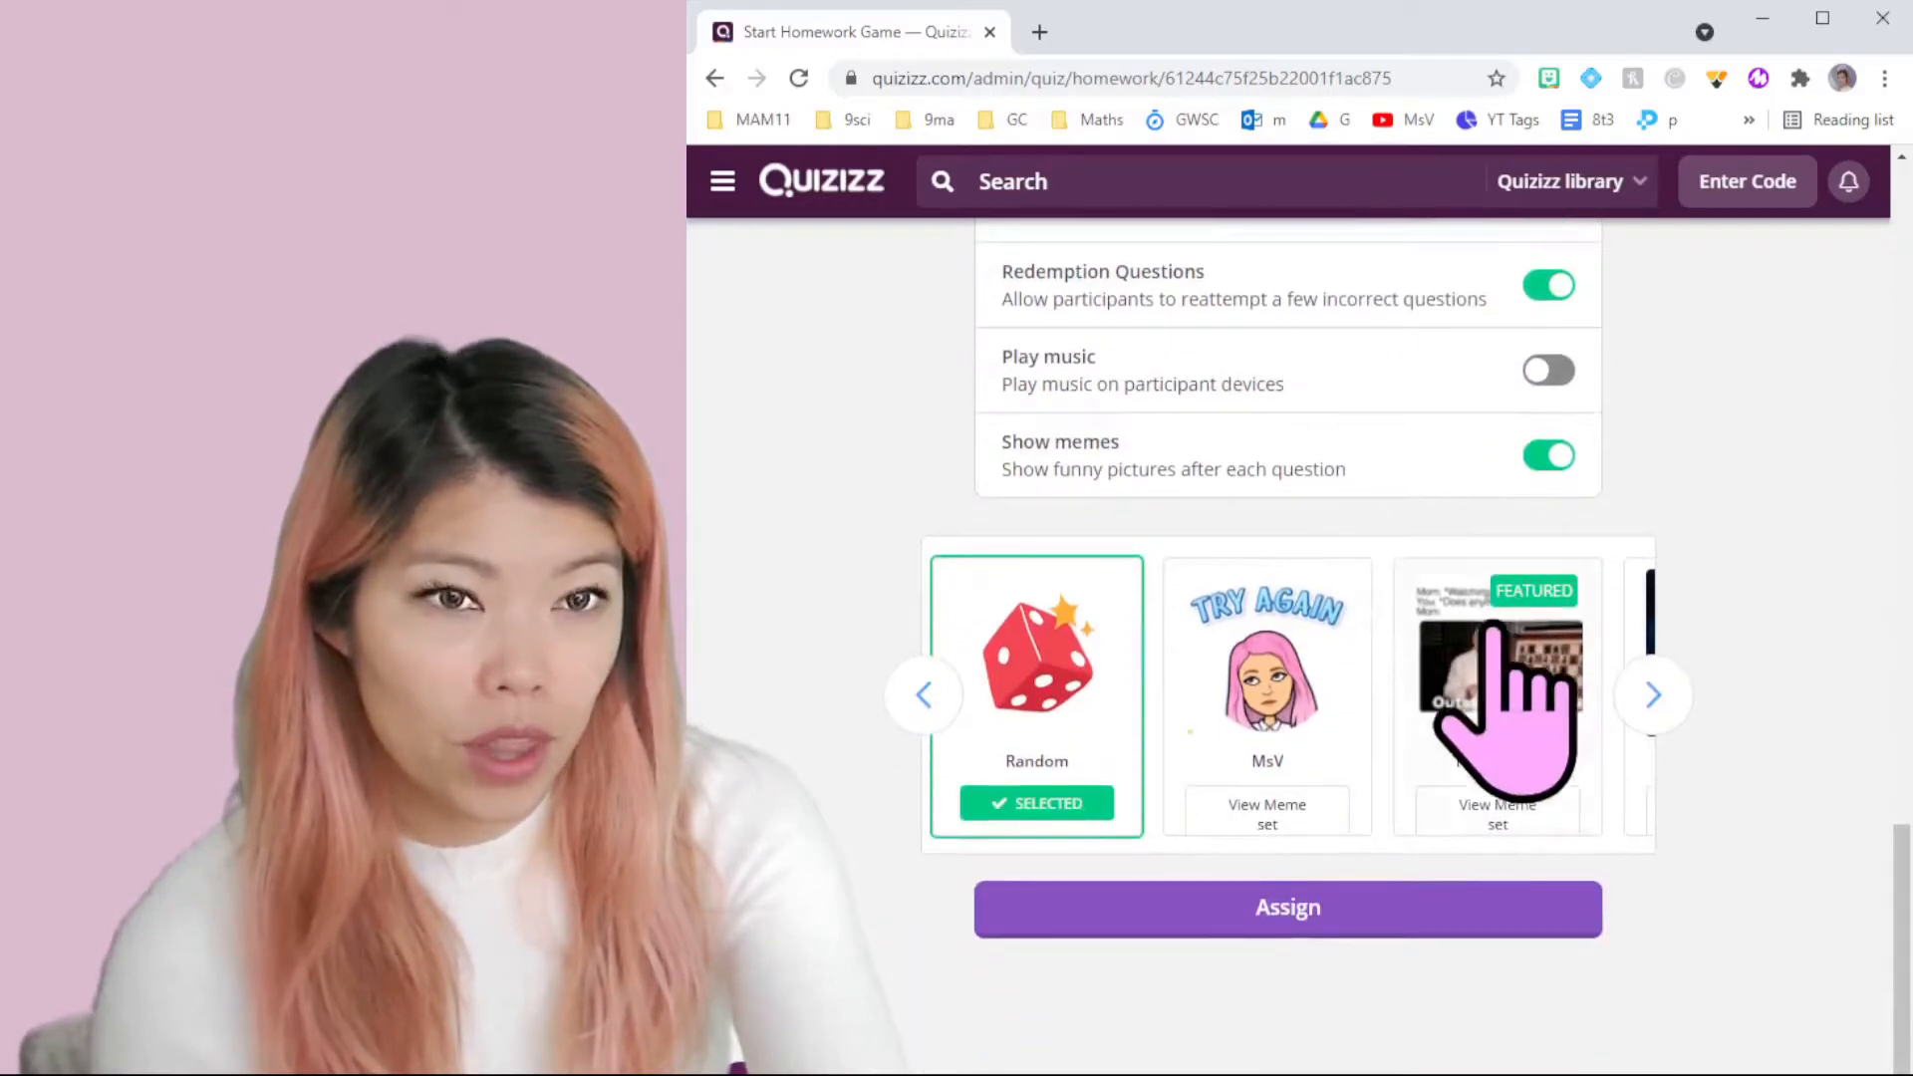
pyautogui.scroll(4, 1499, 633)
pyautogui.scroll(4, 1499, 632)
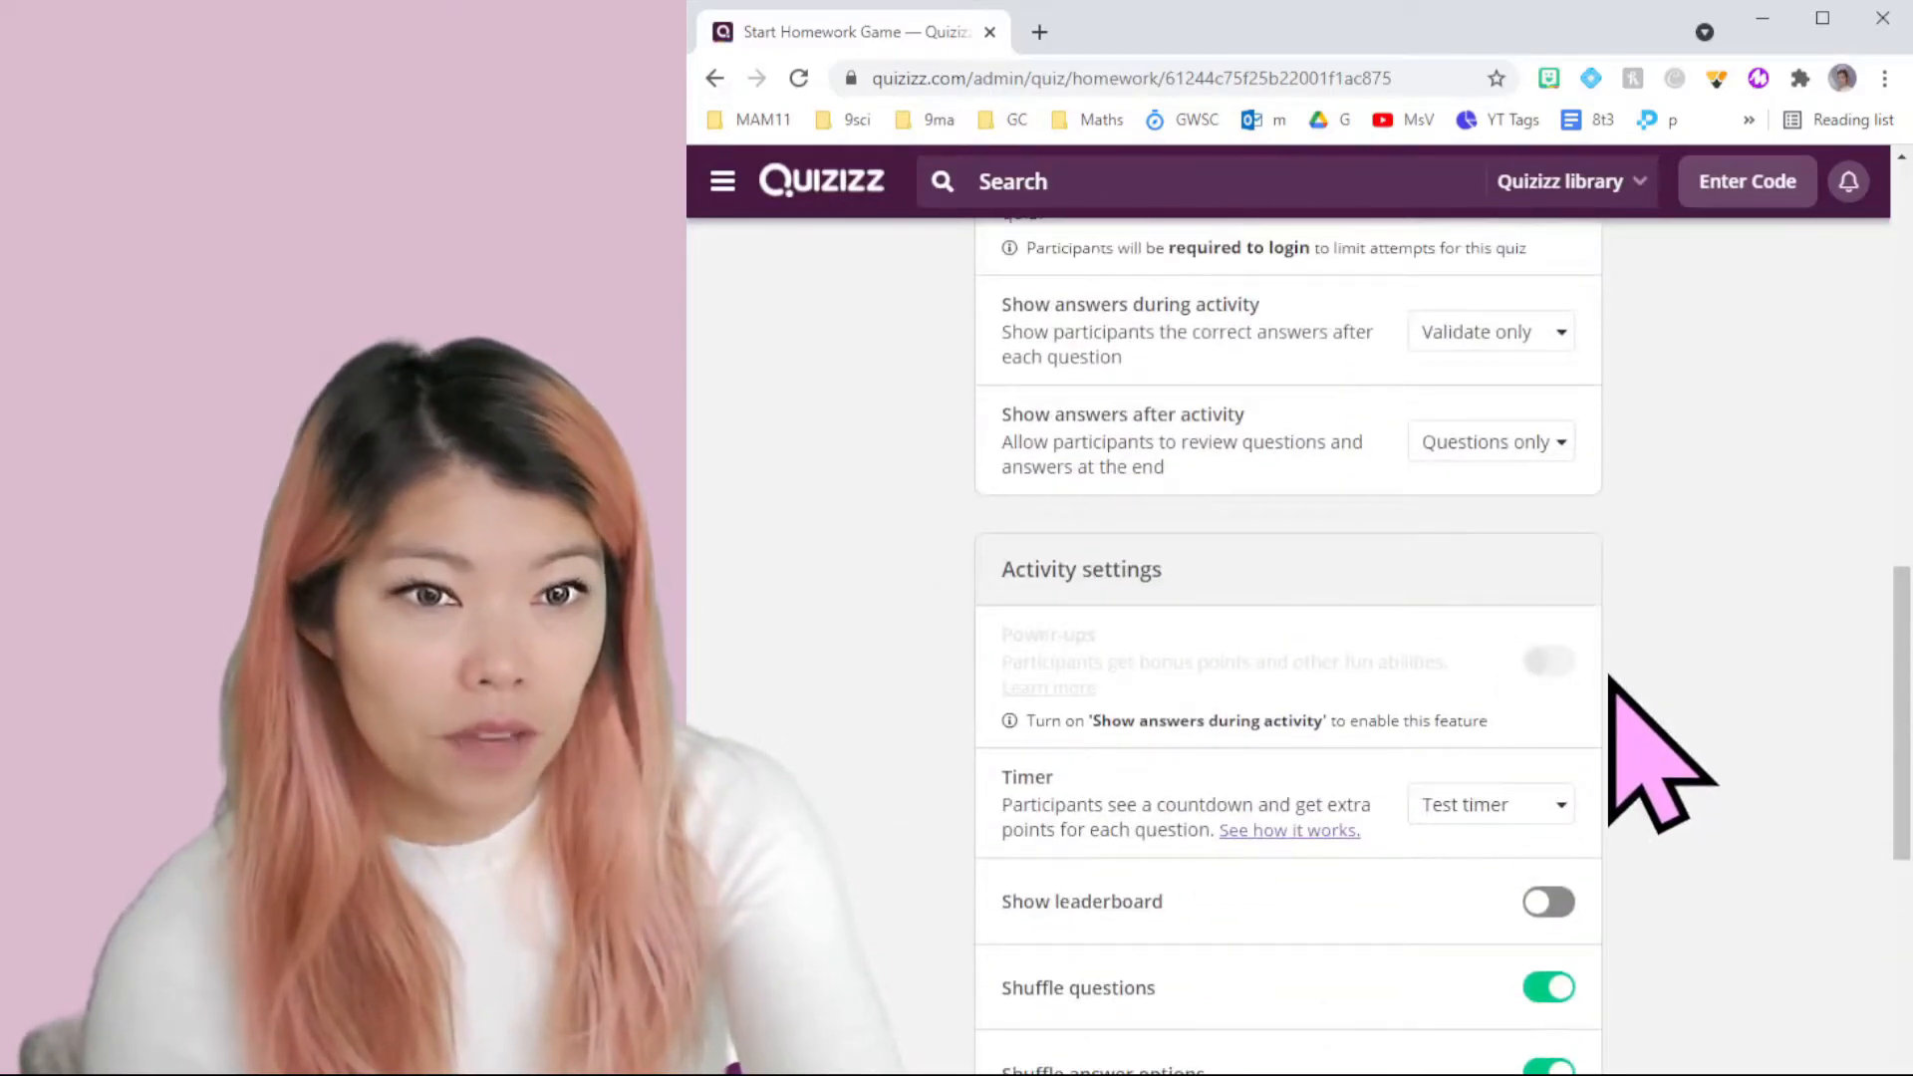
pyautogui.scroll(-4, 1669, 759)
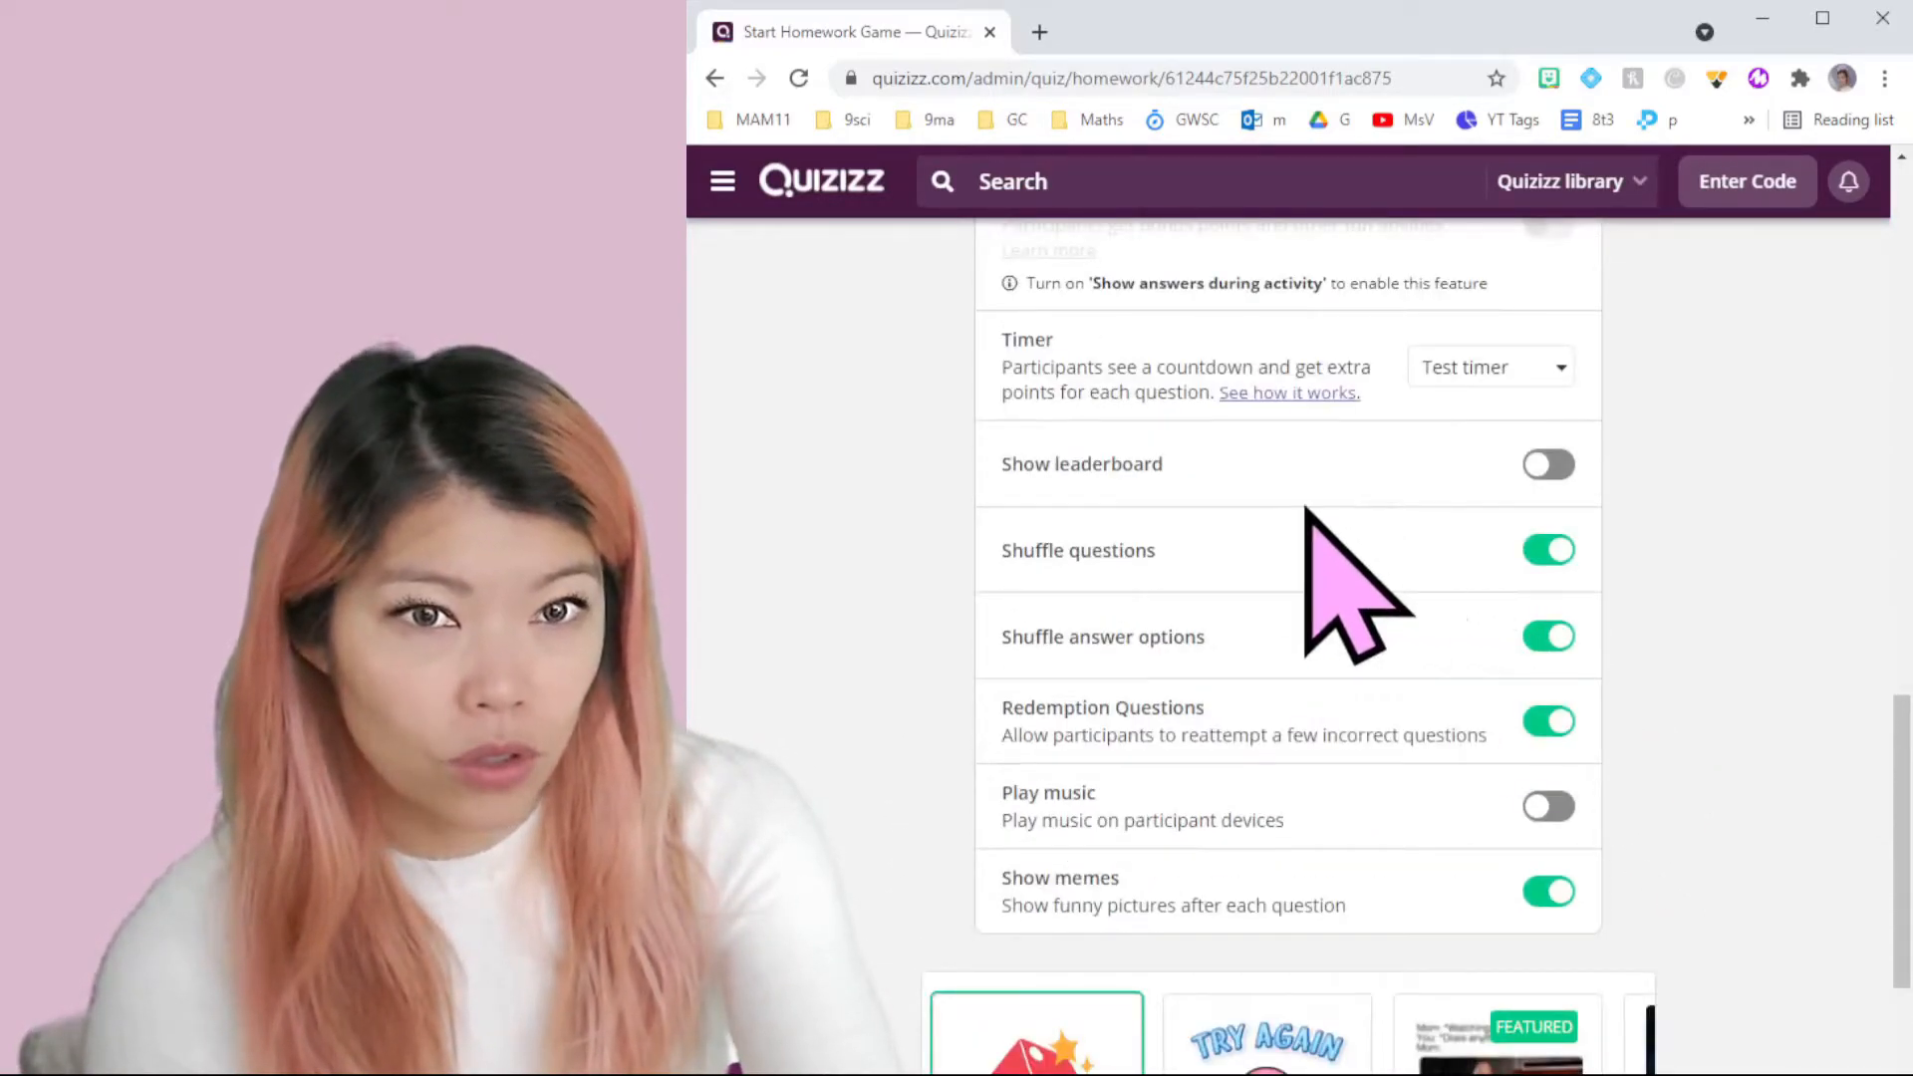
pyautogui.scroll(6, 1231, 493)
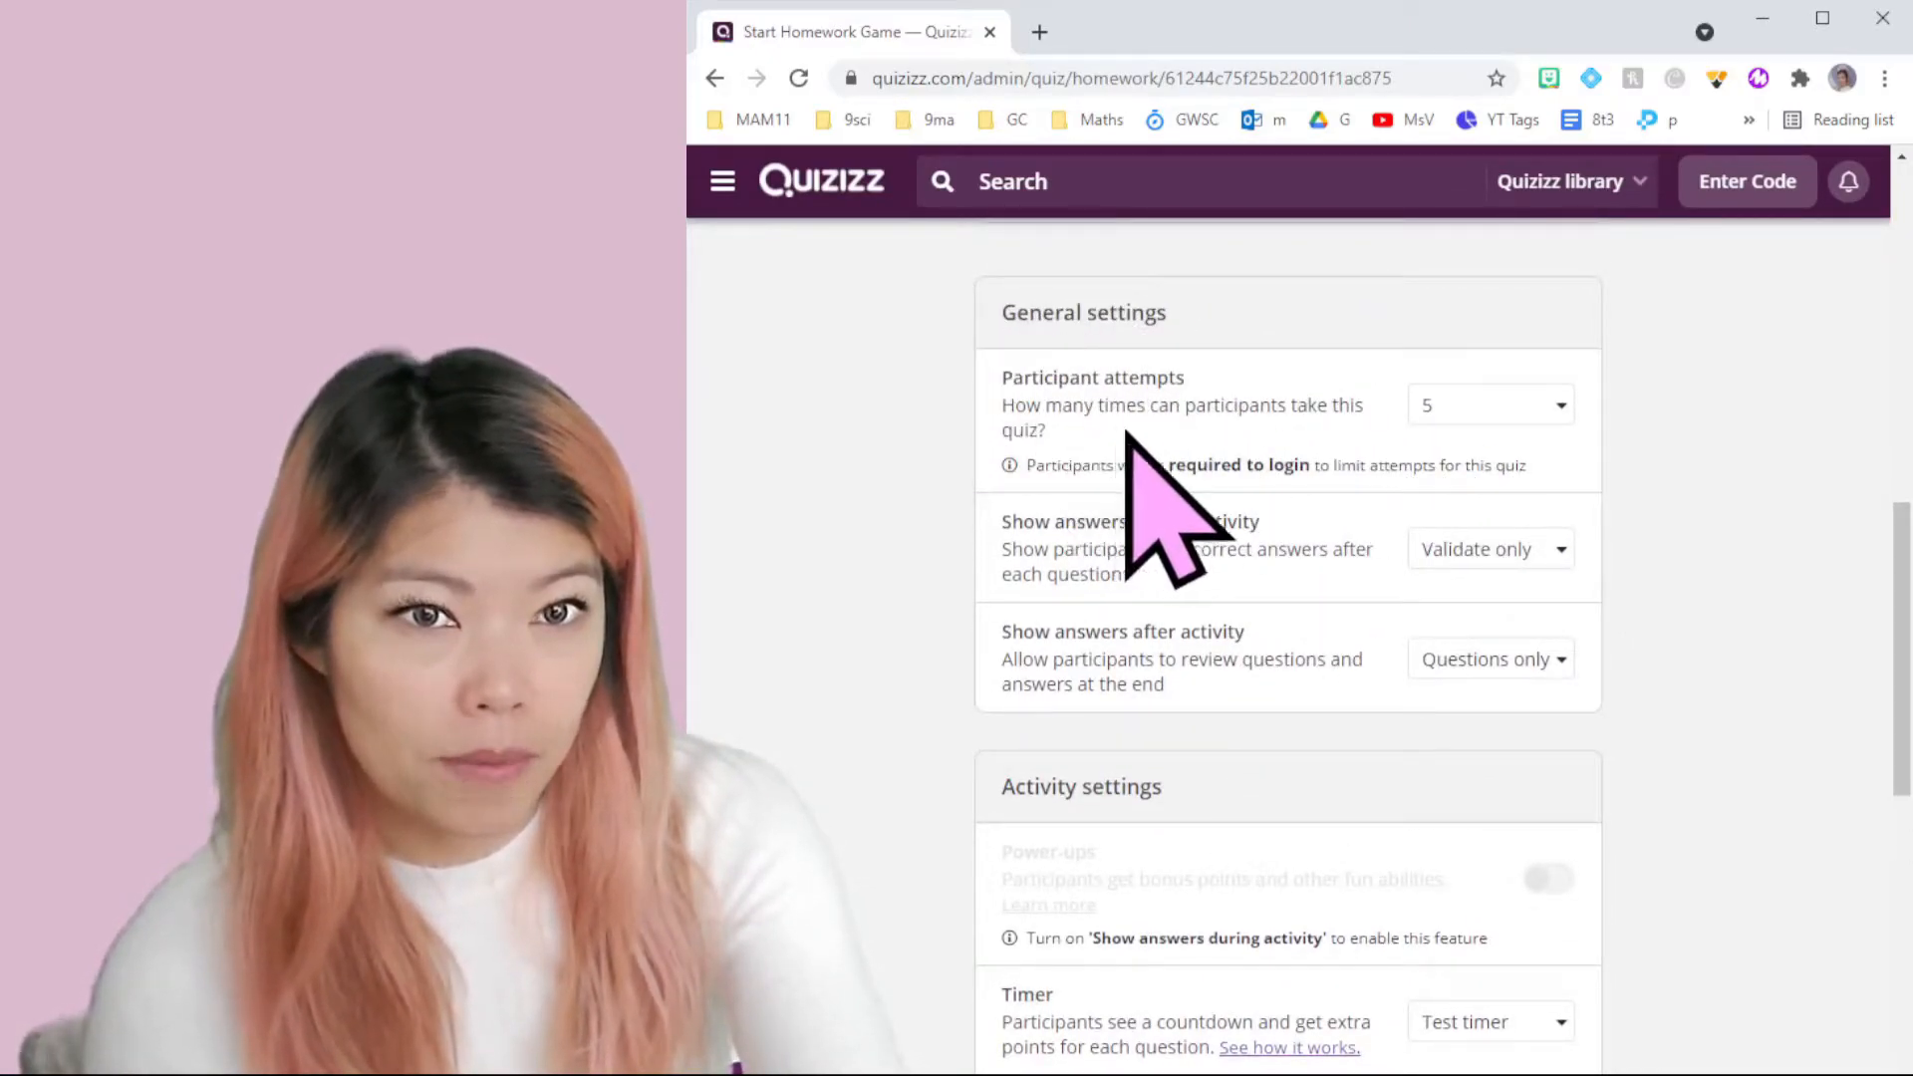
# Step: Limit participant attempts to 1 and turn off showing answers both during and after the activity
pyautogui.click(1459, 411)
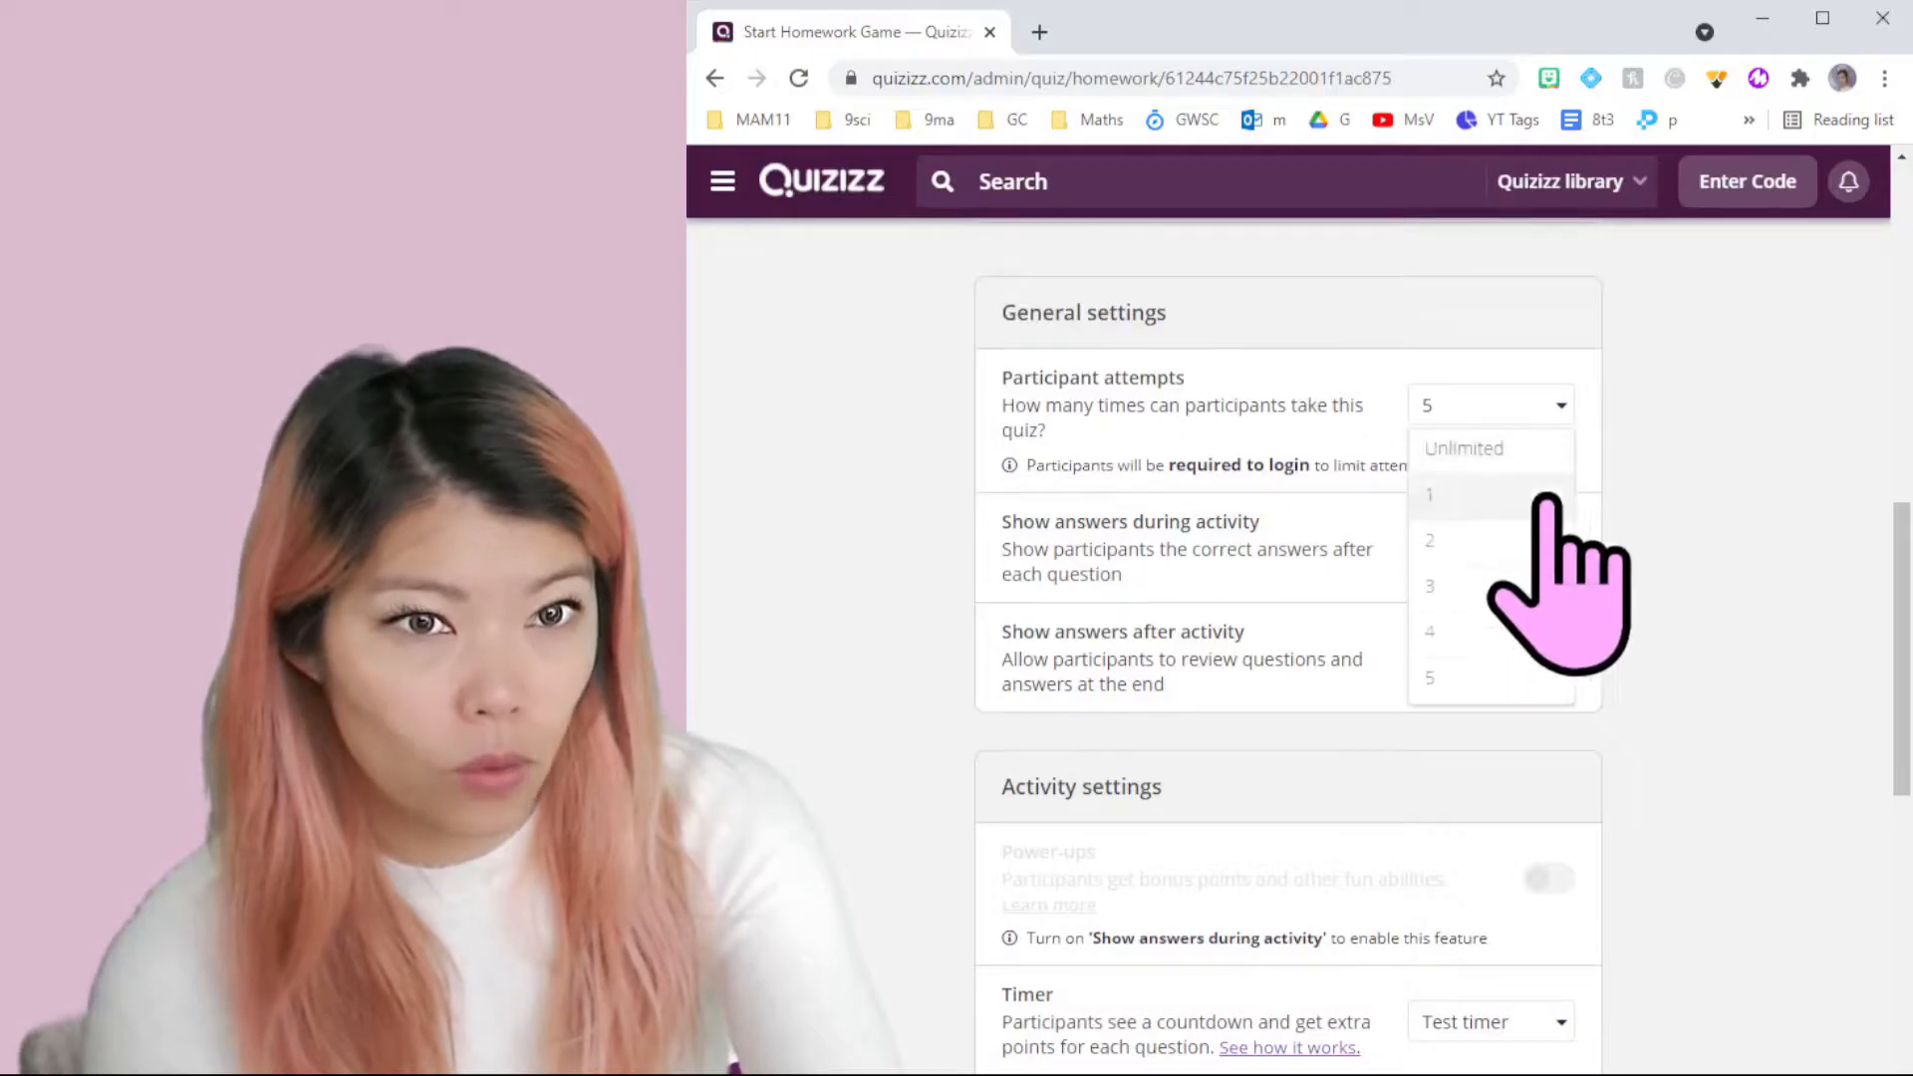
pyautogui.click(1544, 490)
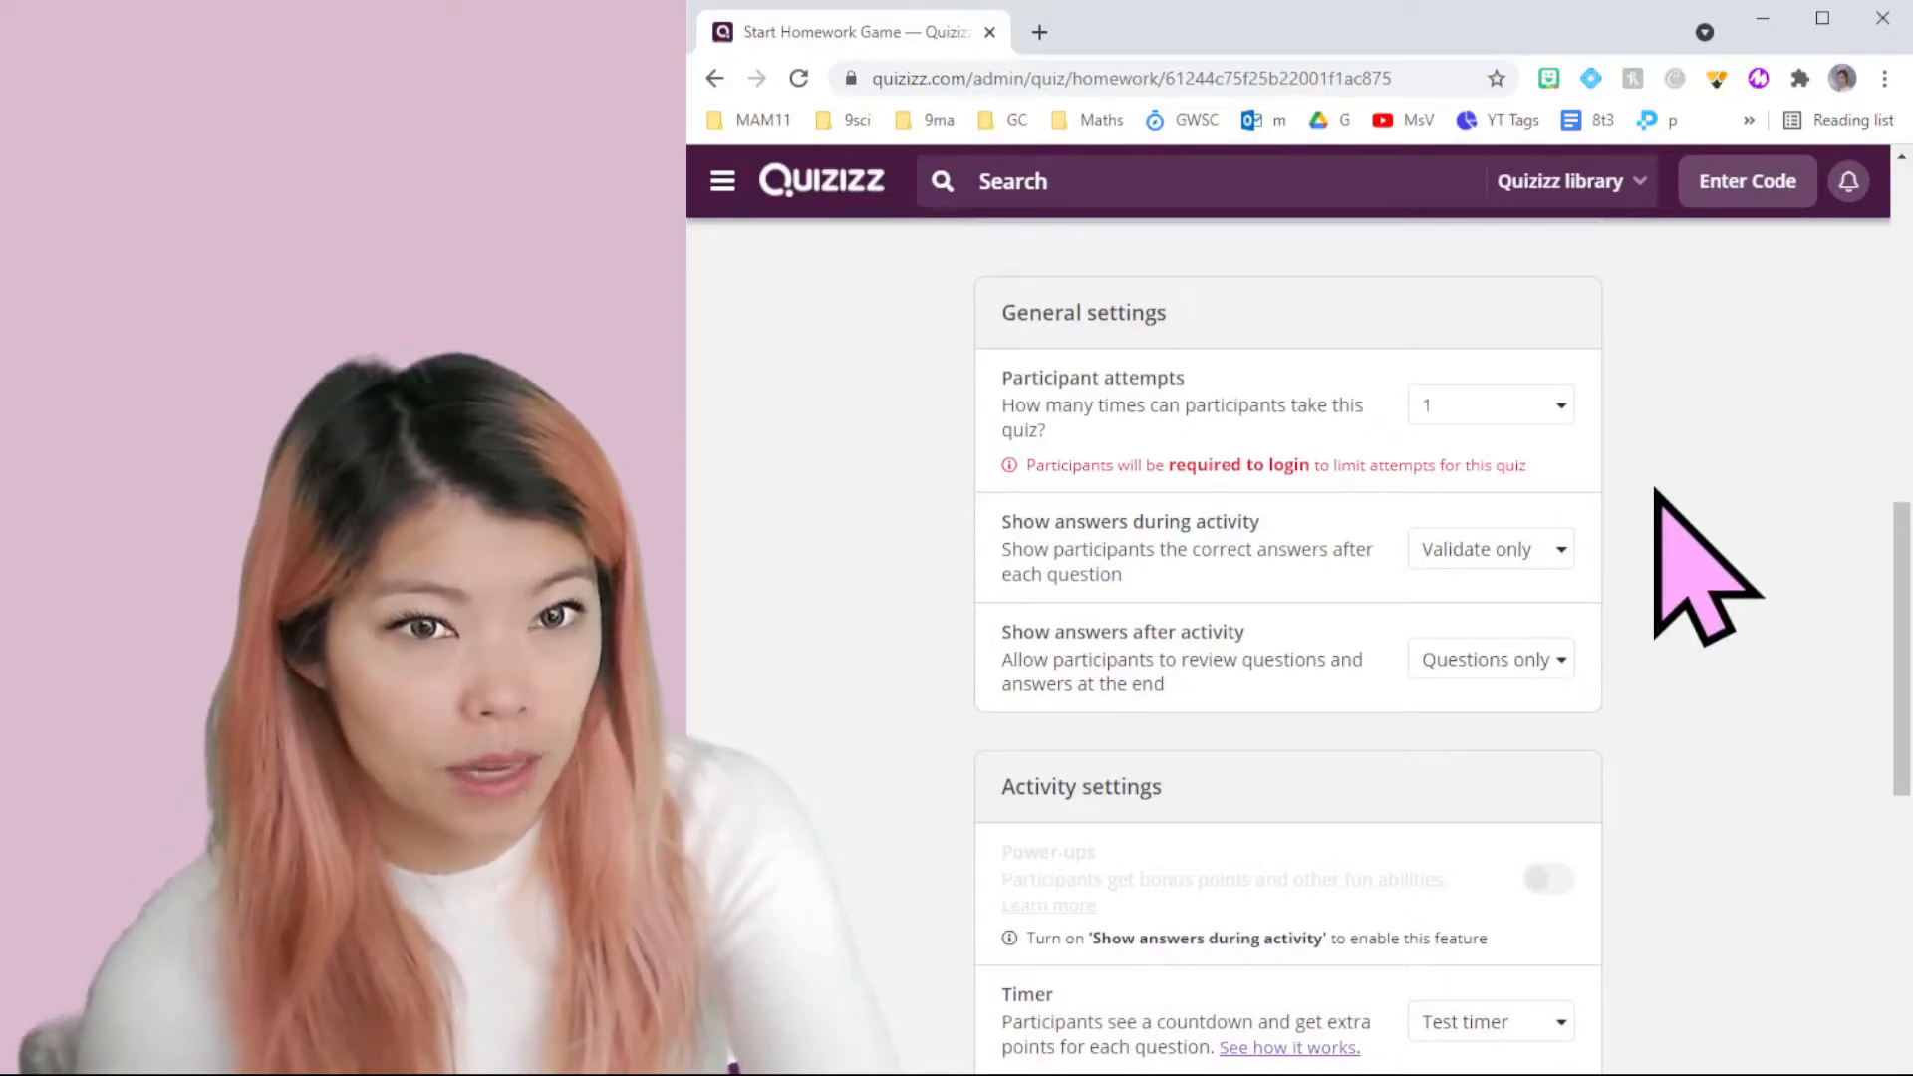
pyautogui.click(1481, 568)
pyautogui.click(1524, 554)
pyautogui.click(1526, 558)
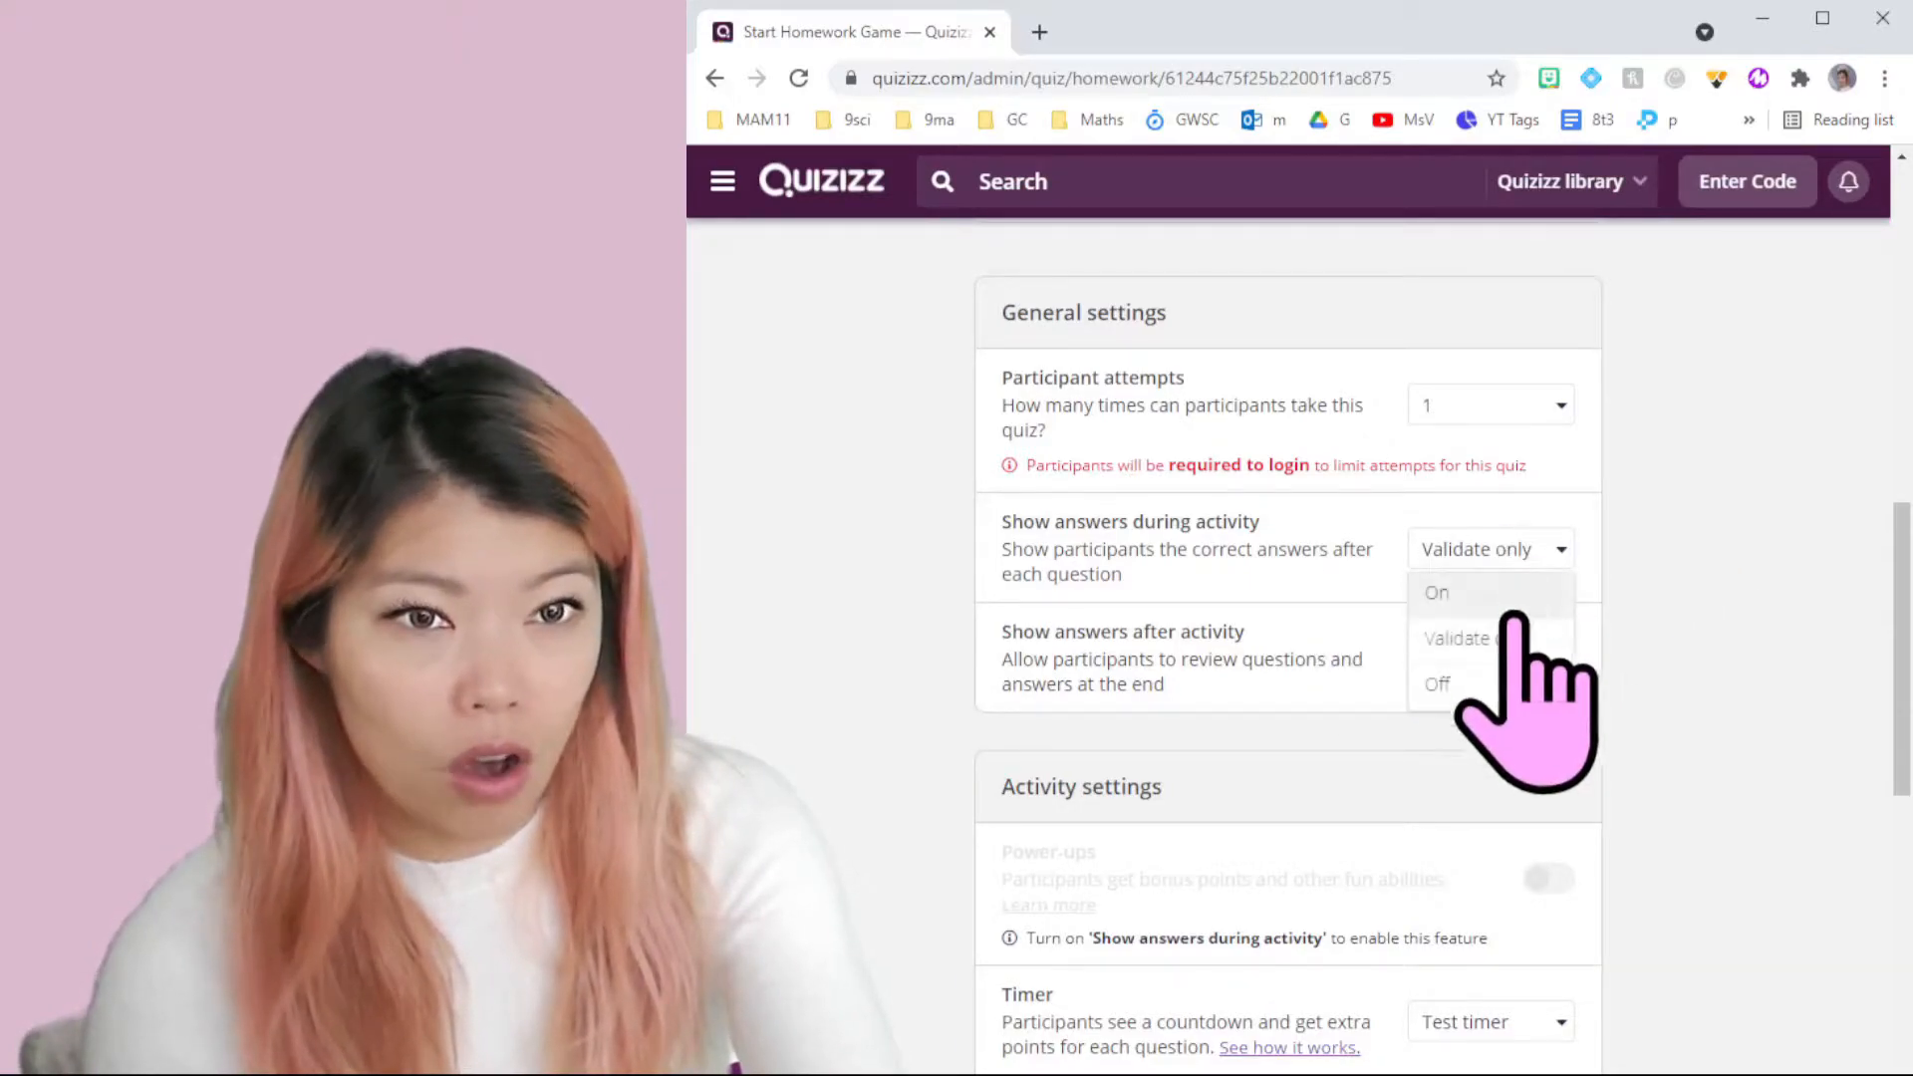
pyautogui.click(1512, 685)
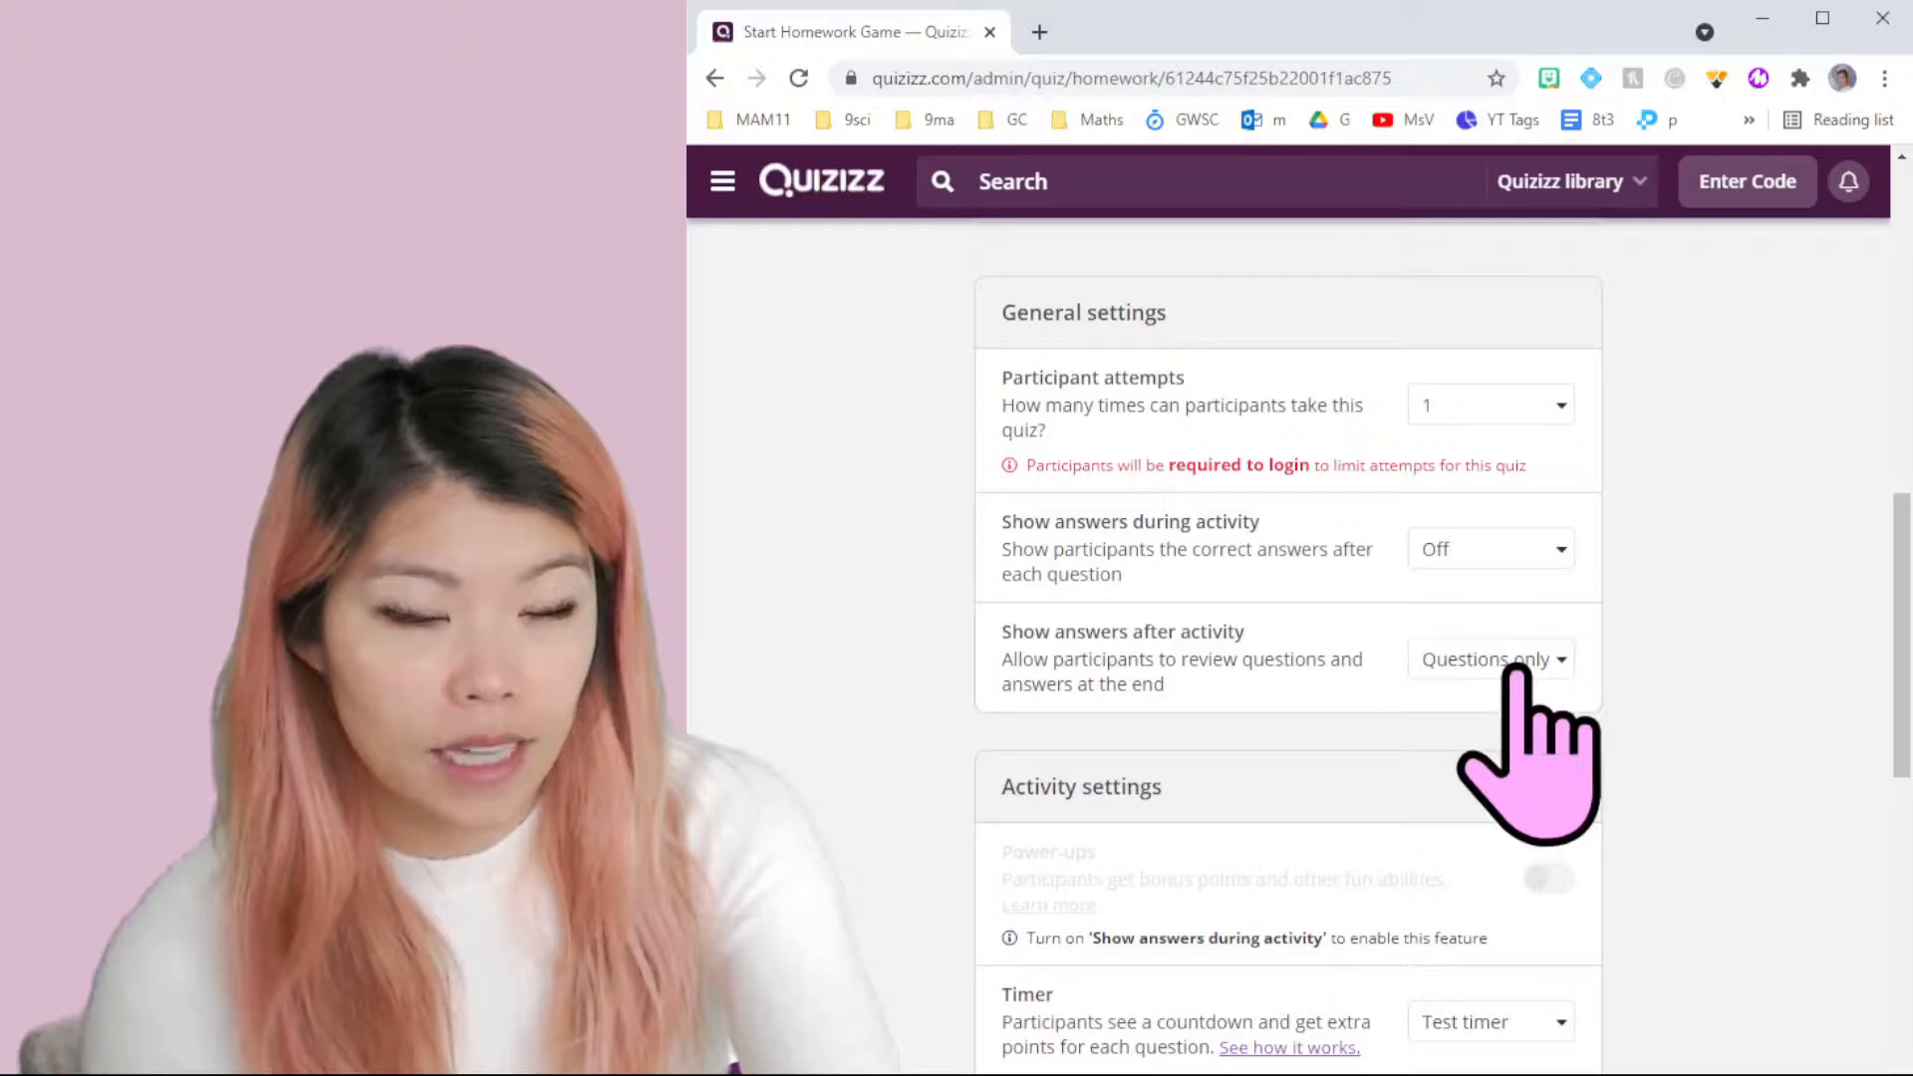
pyautogui.click(1512, 672)
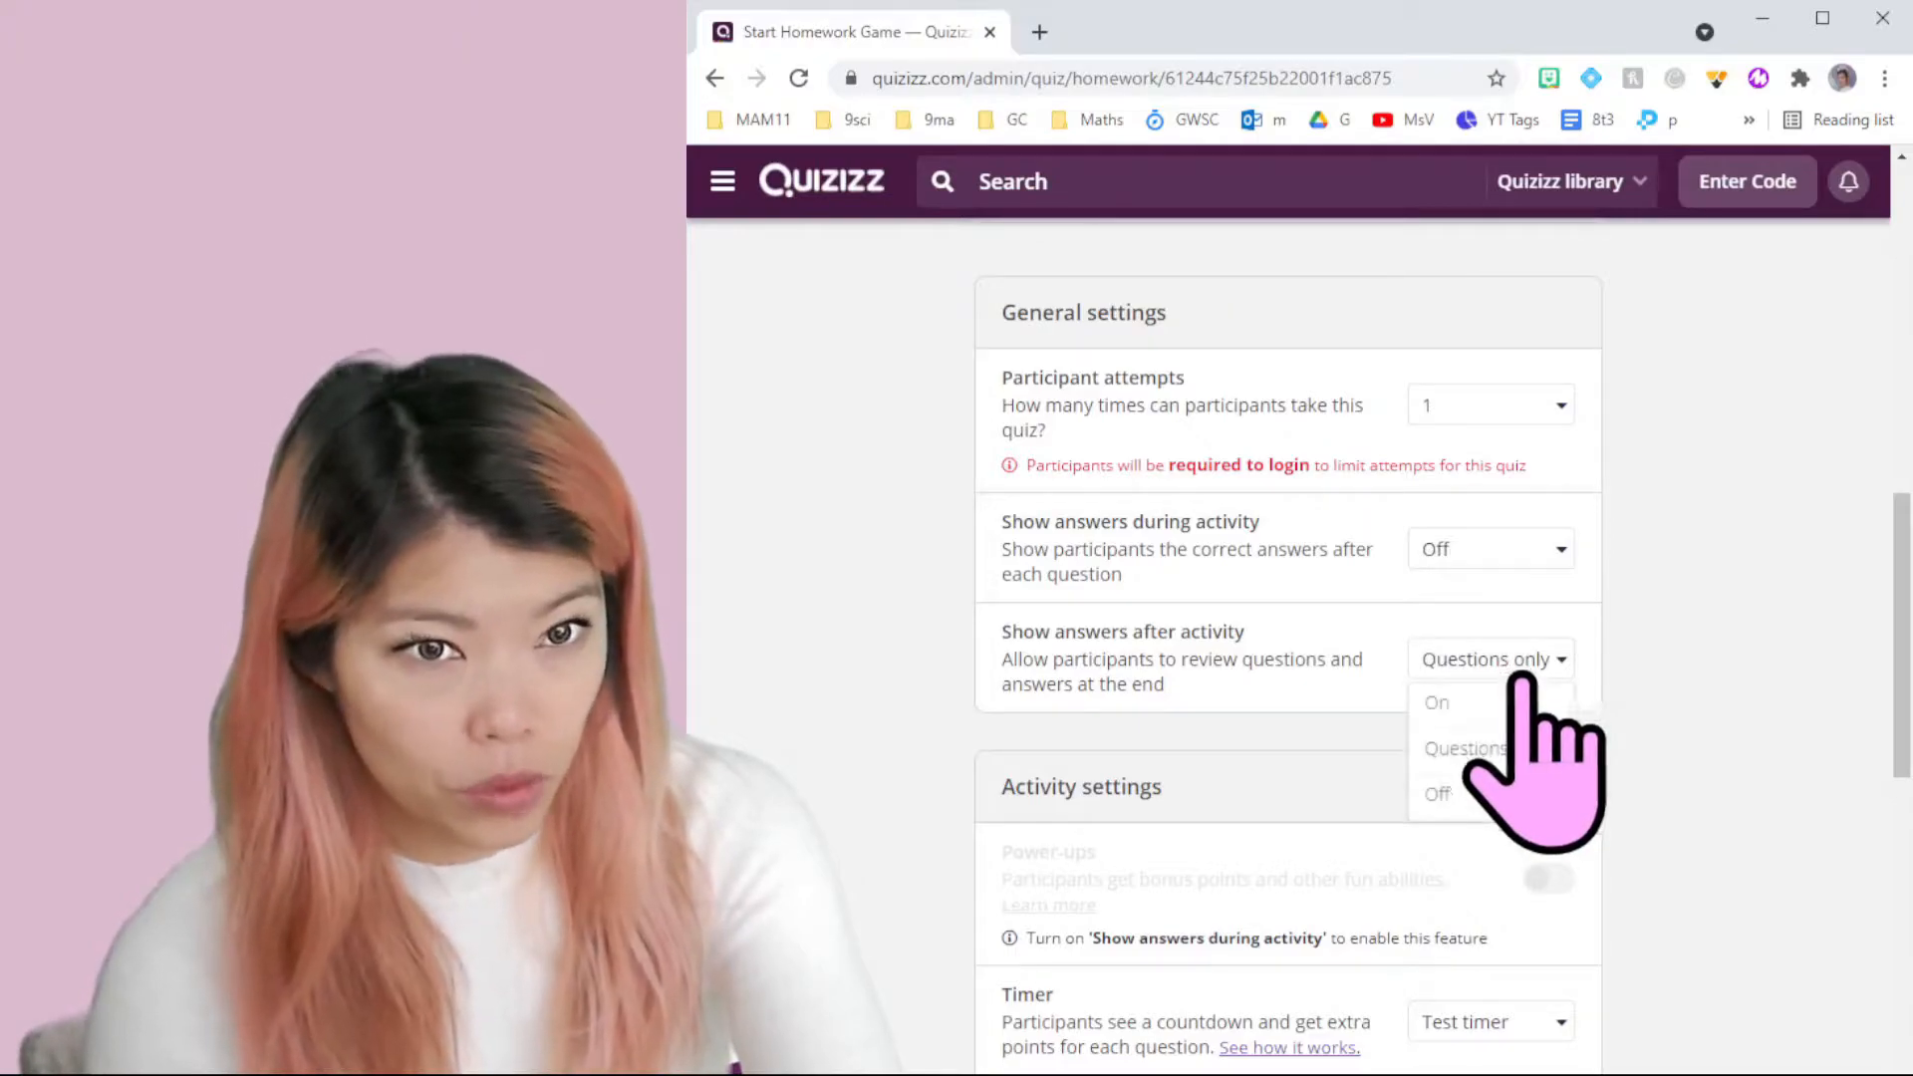
pyautogui.click(1515, 787)
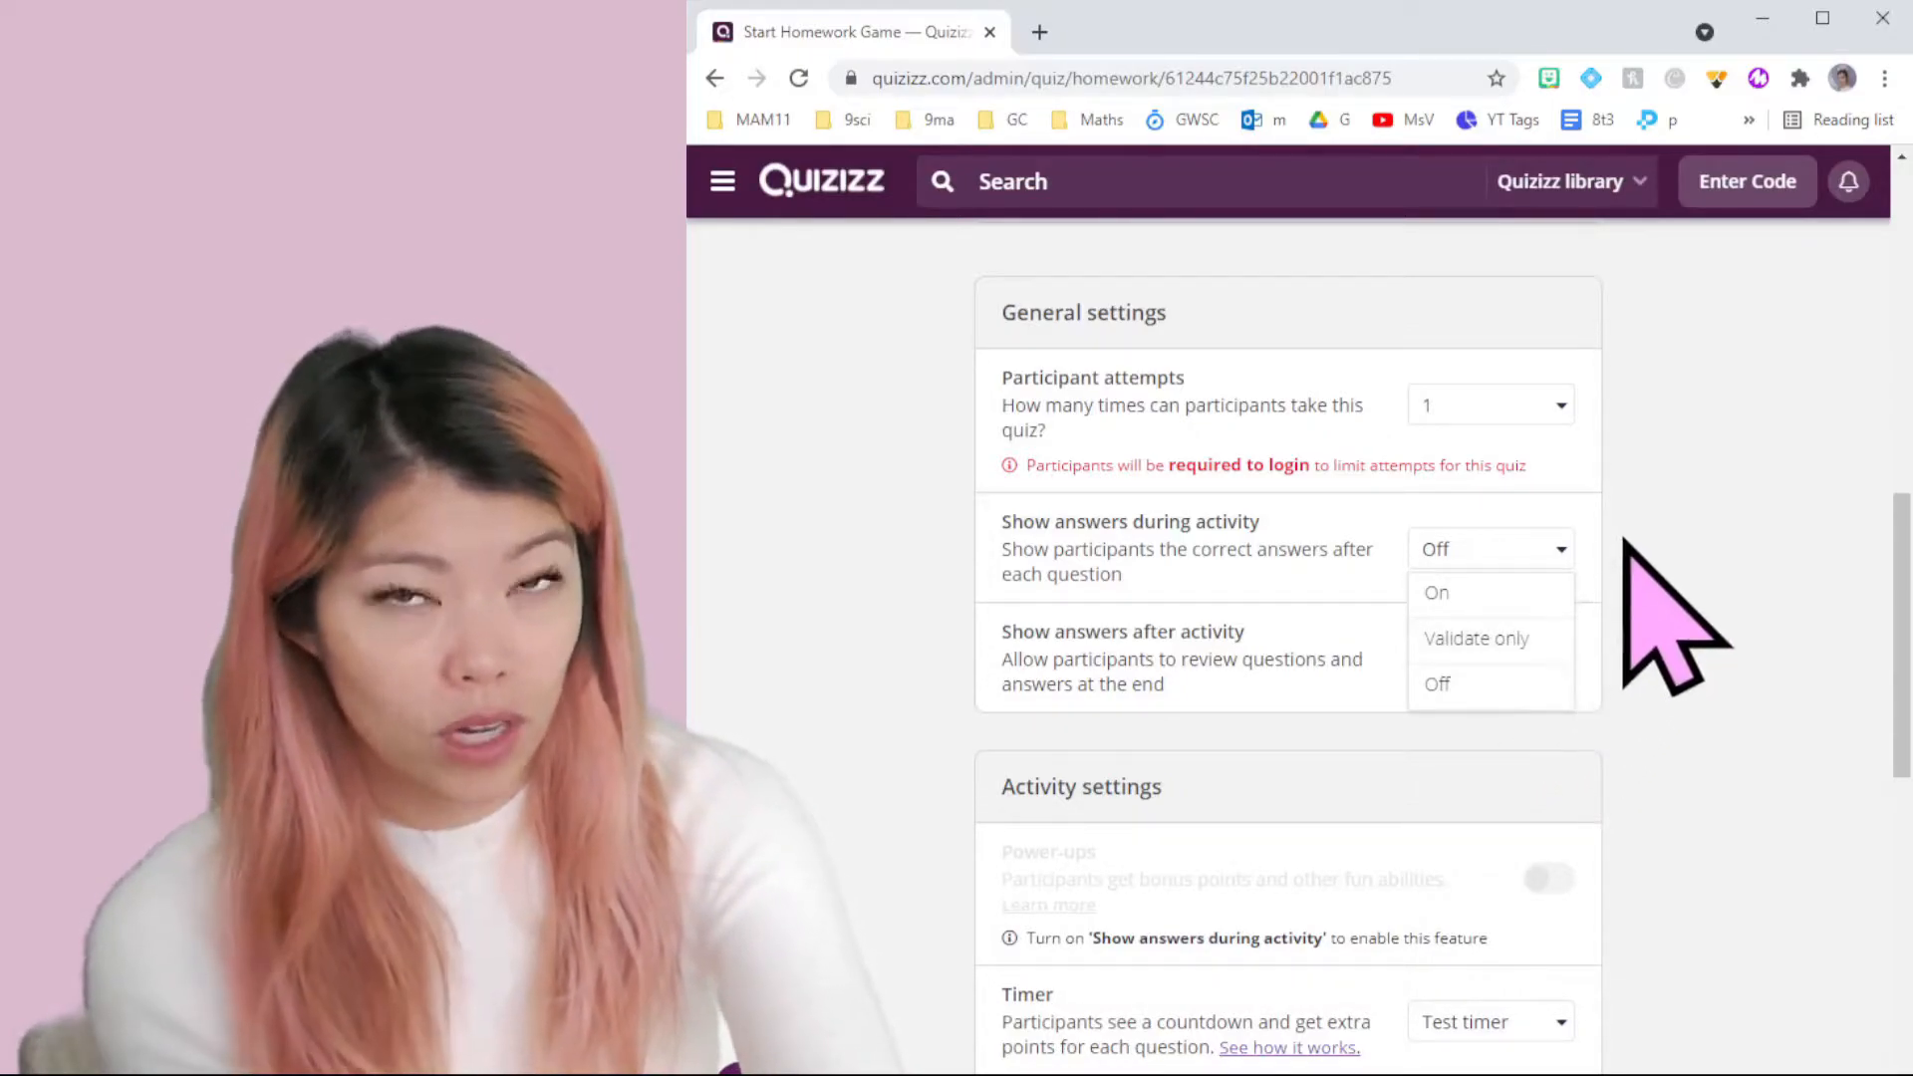
# Step: Review the options for showing answers during and after the activity and for participant attempts, without changing them
pyautogui.click(1662, 532)
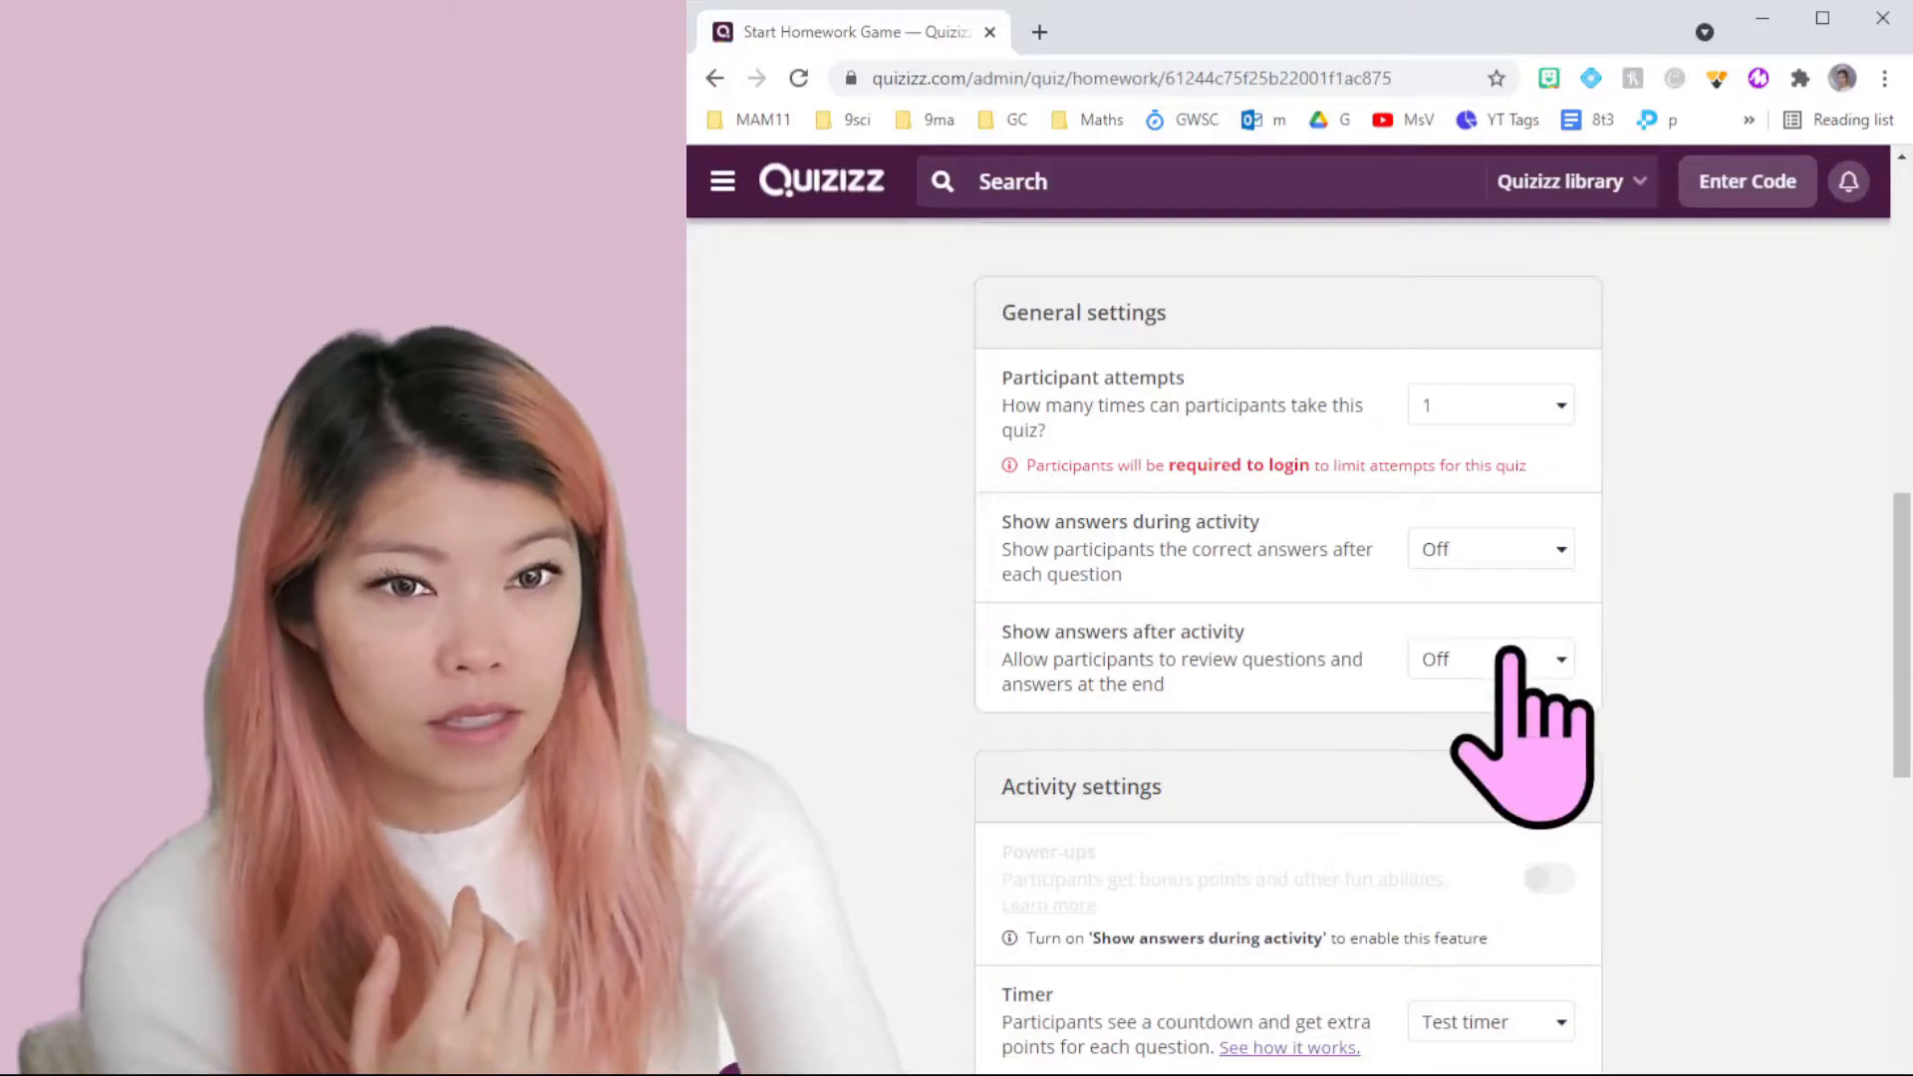
pyautogui.click(1509, 655)
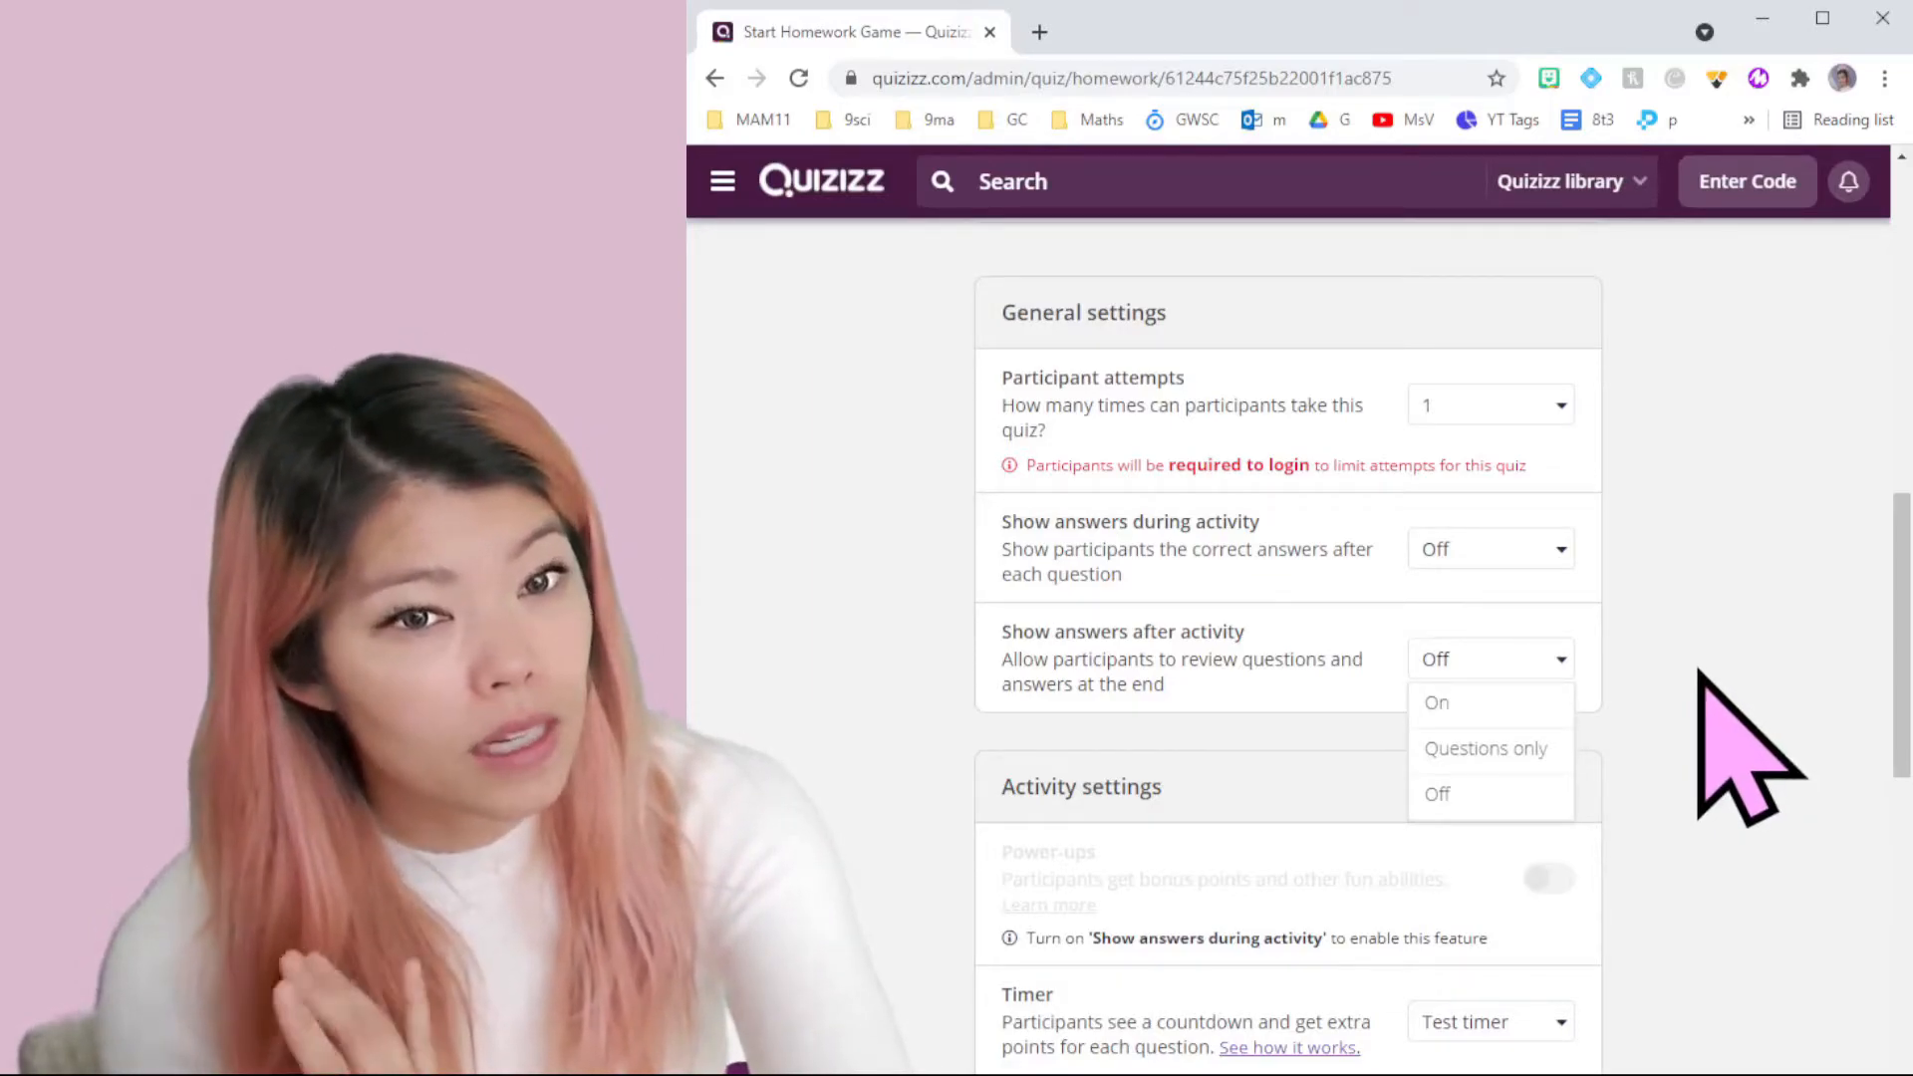
pyautogui.click(1759, 649)
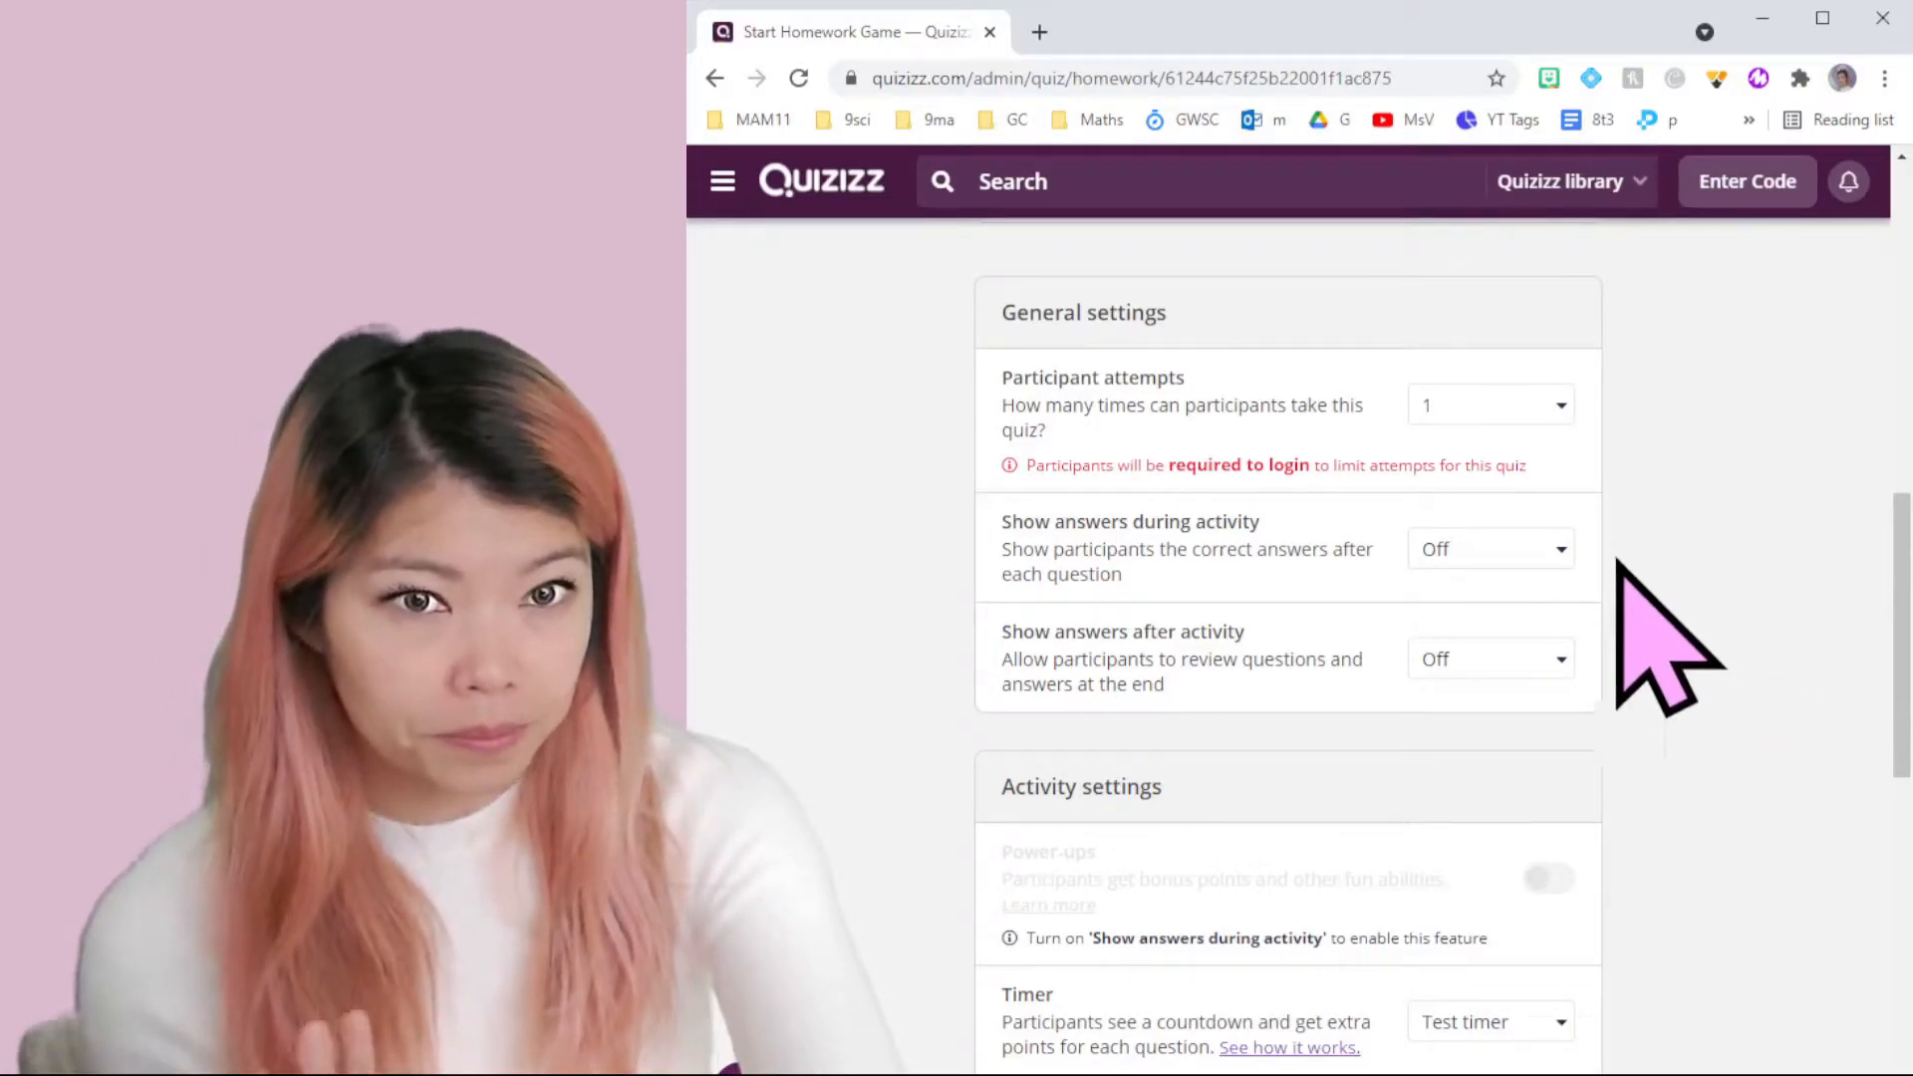
pyautogui.click(1508, 420)
pyautogui.click(1616, 480)
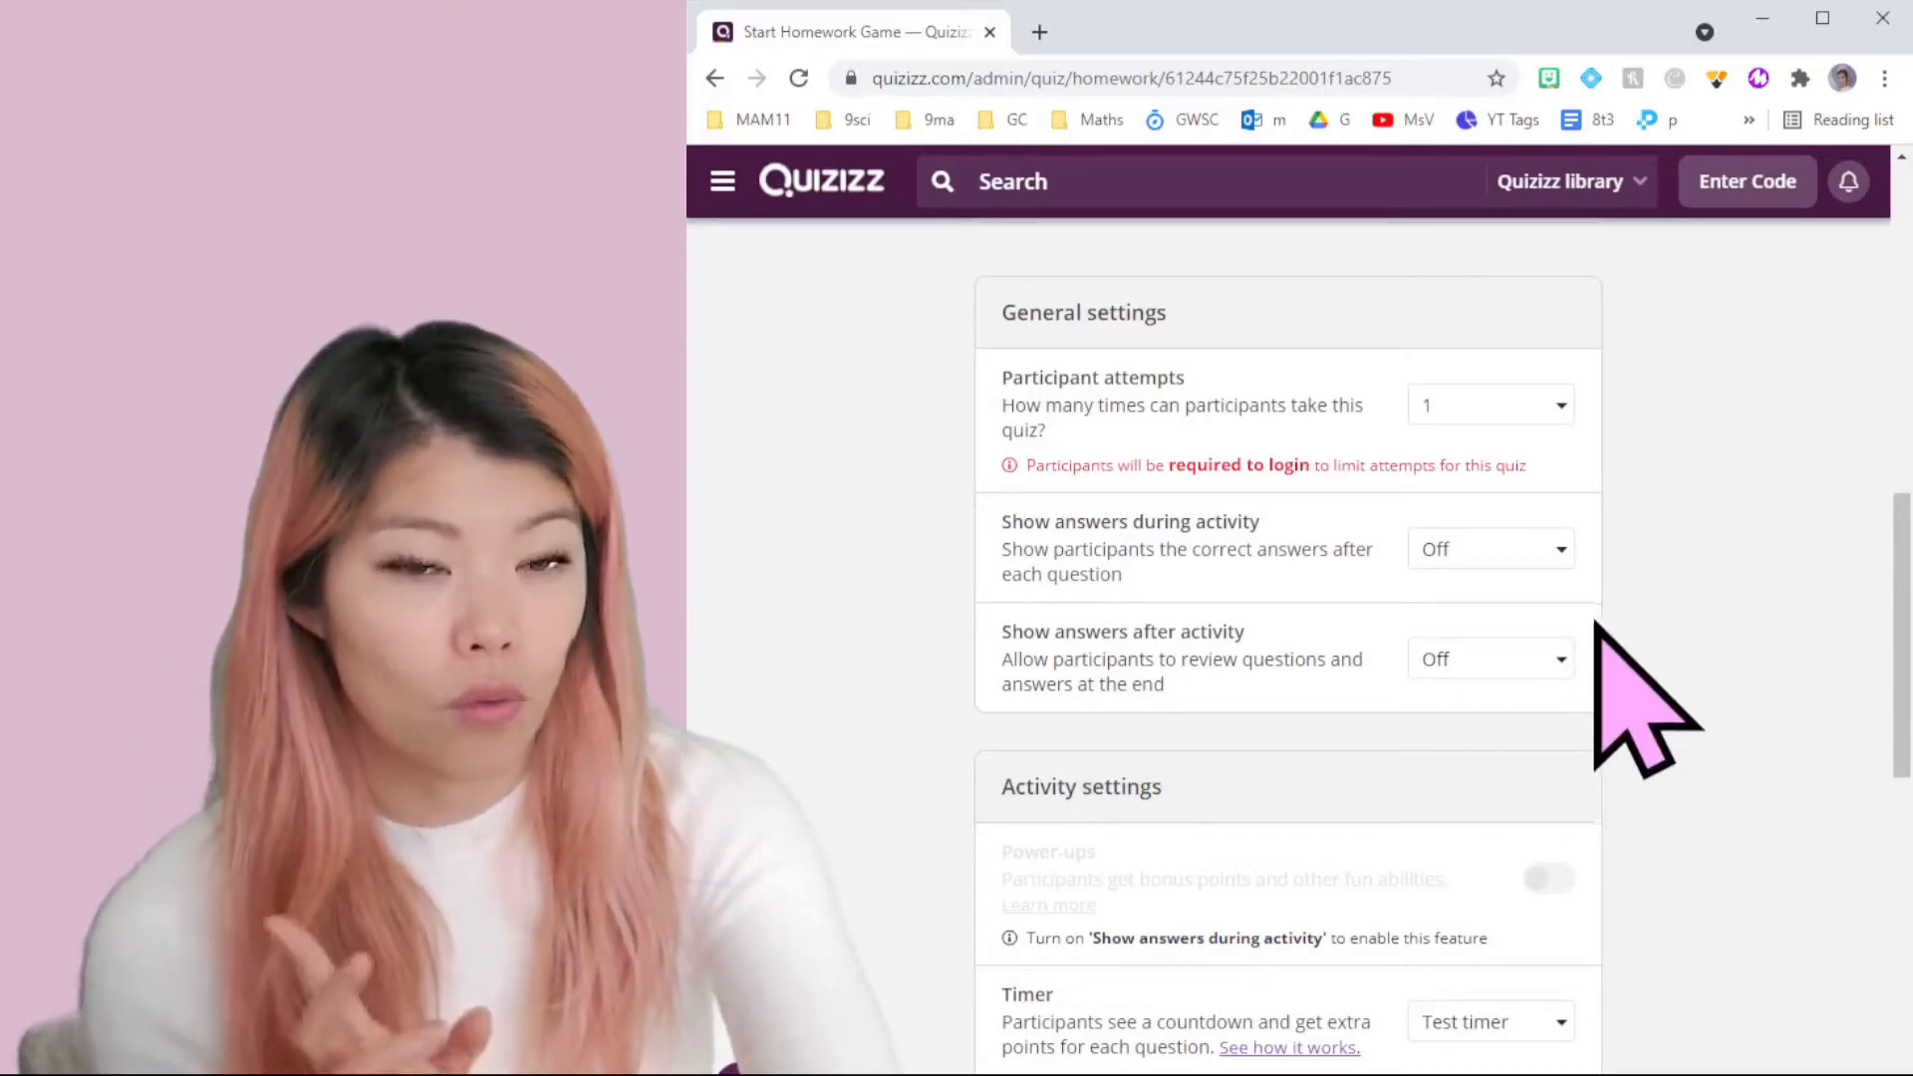
# Step: Assign the quiz as homework with the custom deadline and no class selected
pyautogui.scroll(7, 1653, 722)
pyautogui.scroll(2, 1607, 660)
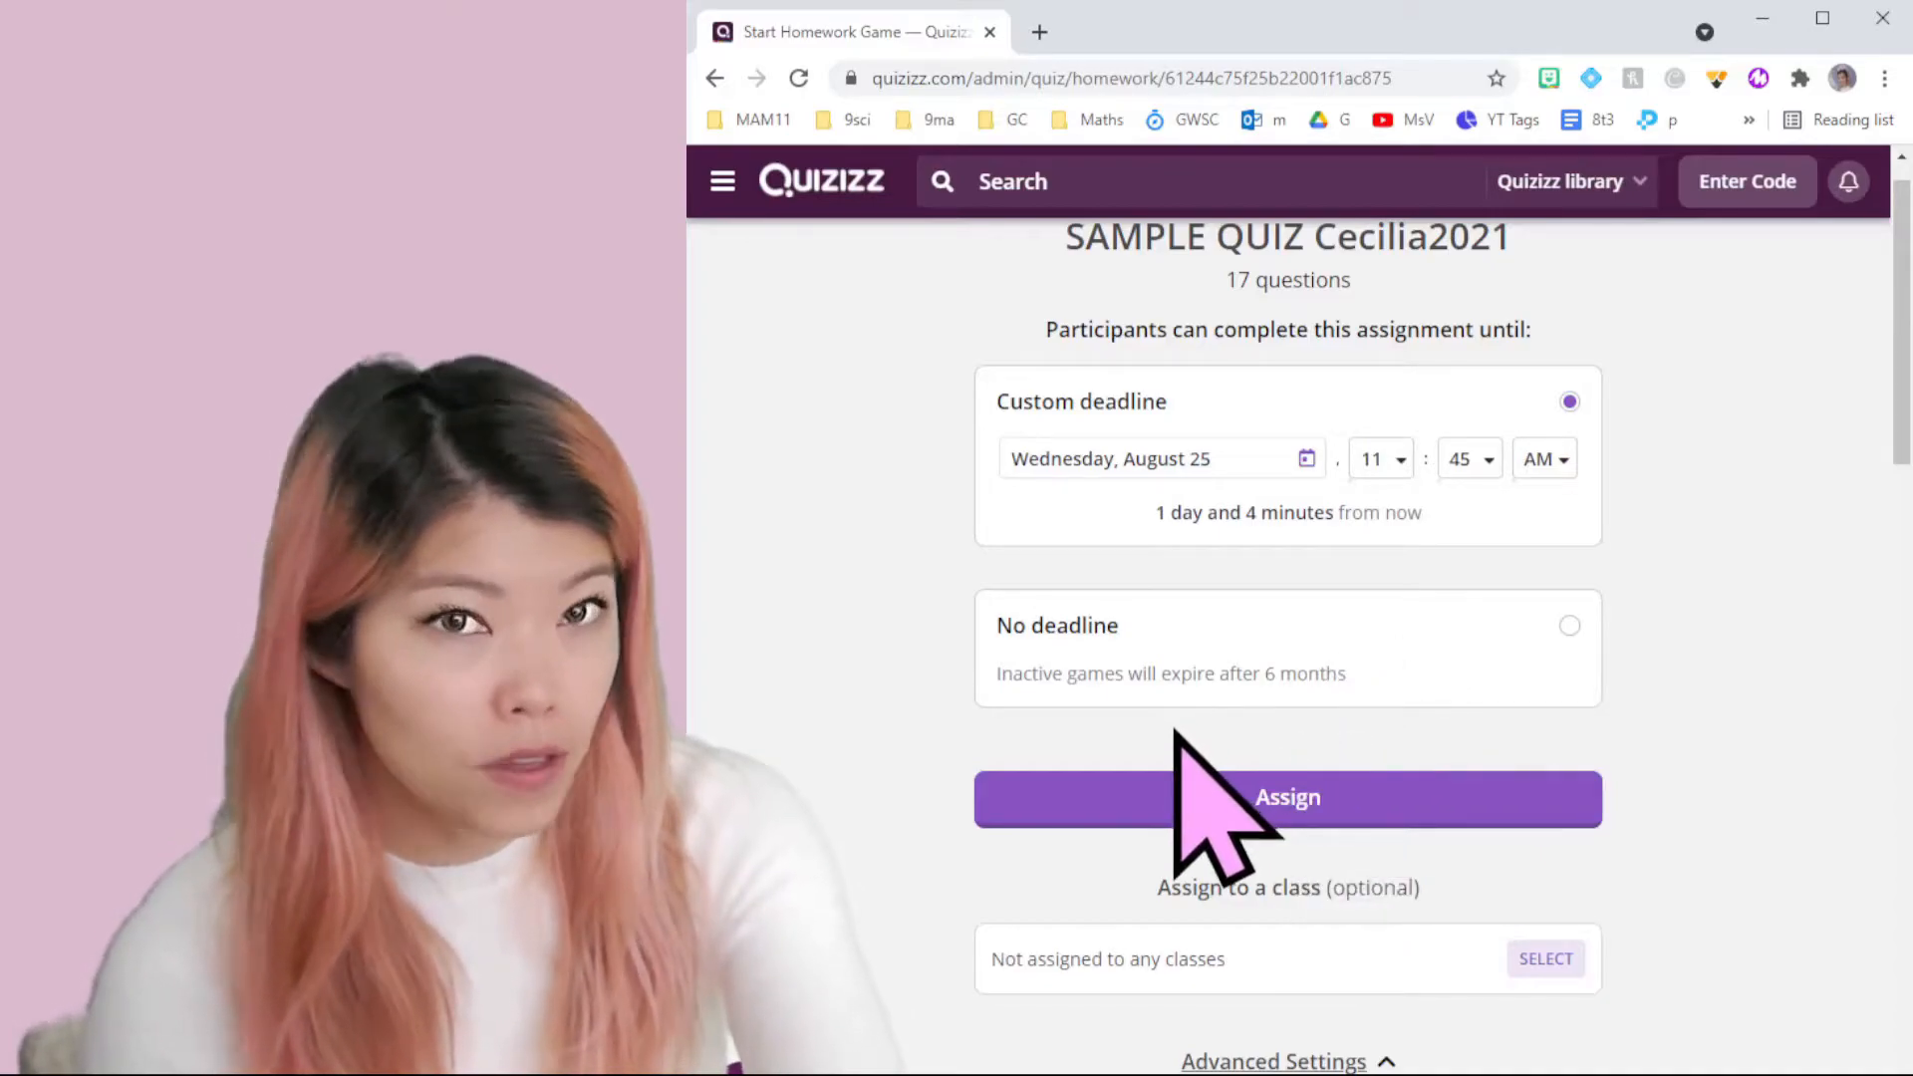
pyautogui.click(1285, 795)
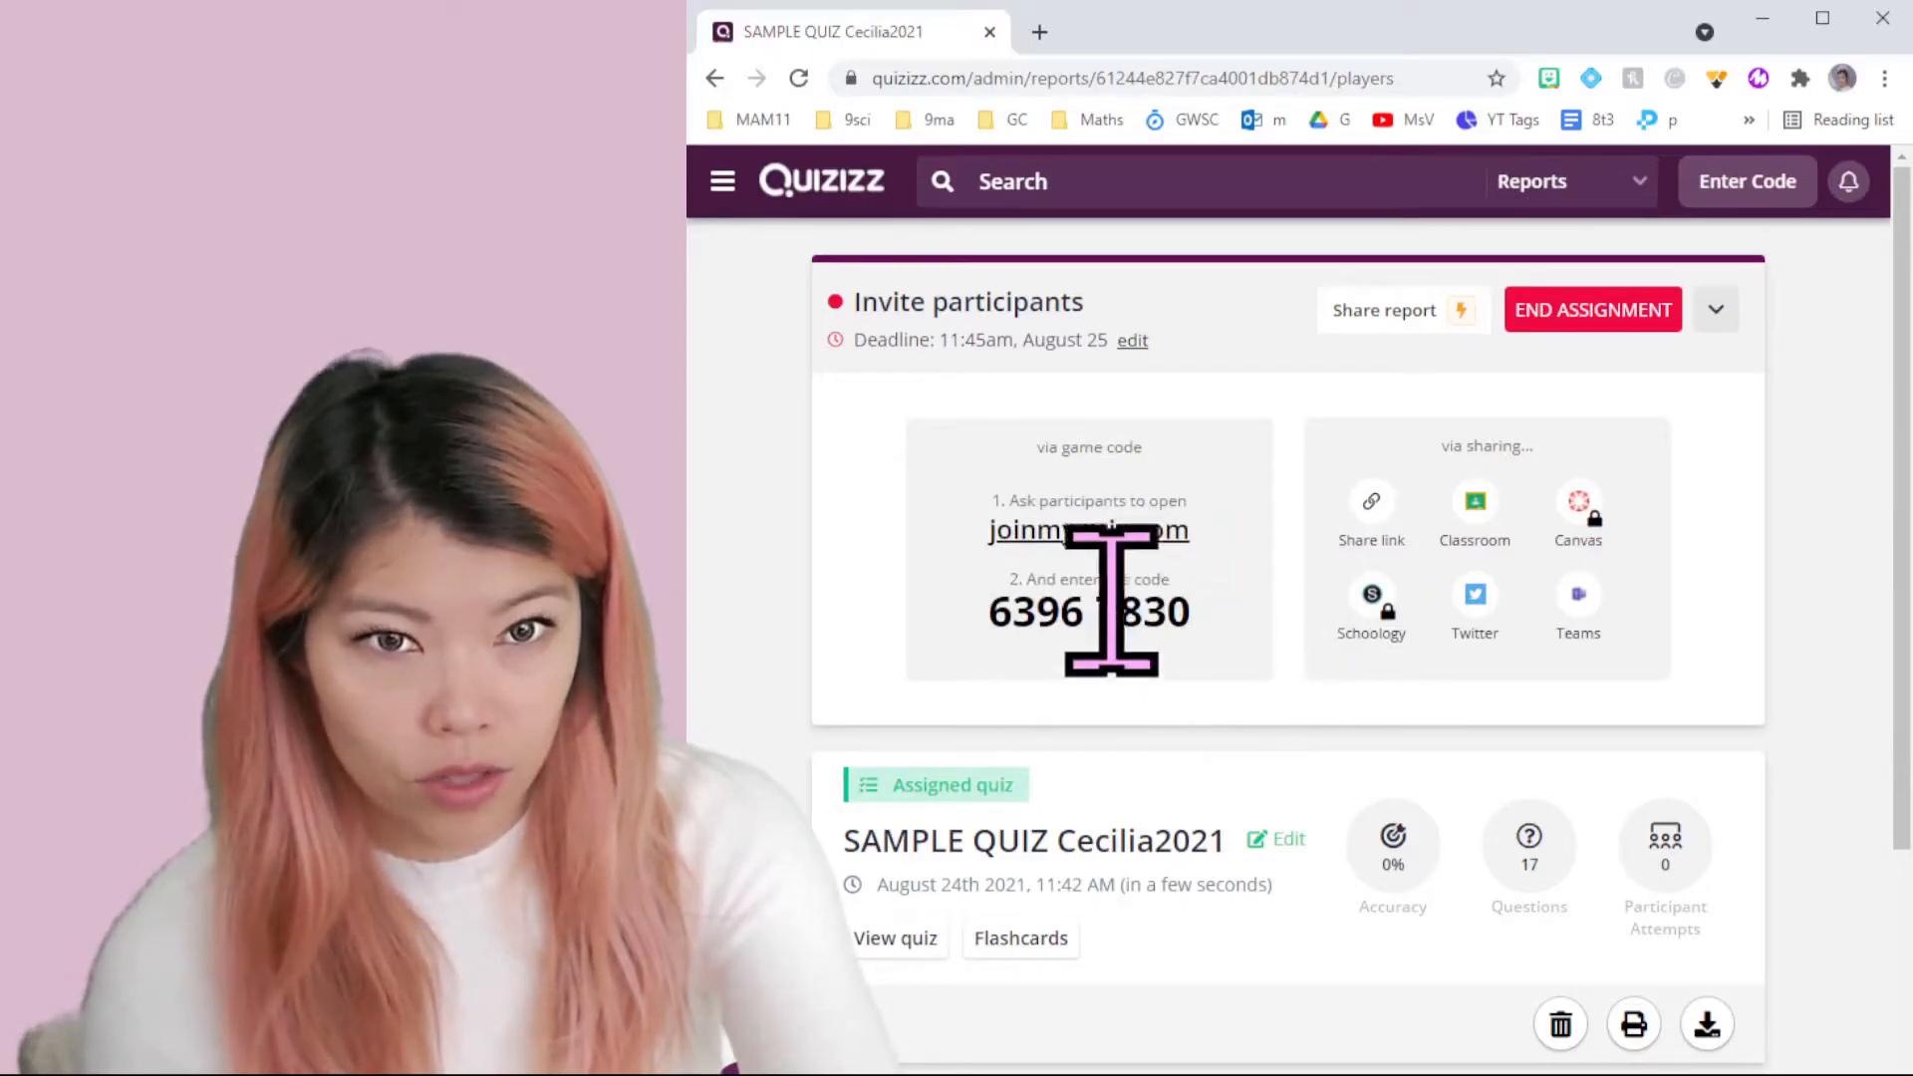
# Step: Copy the homework assignment's share link and open it in a new browser tab
pyautogui.click(1382, 515)
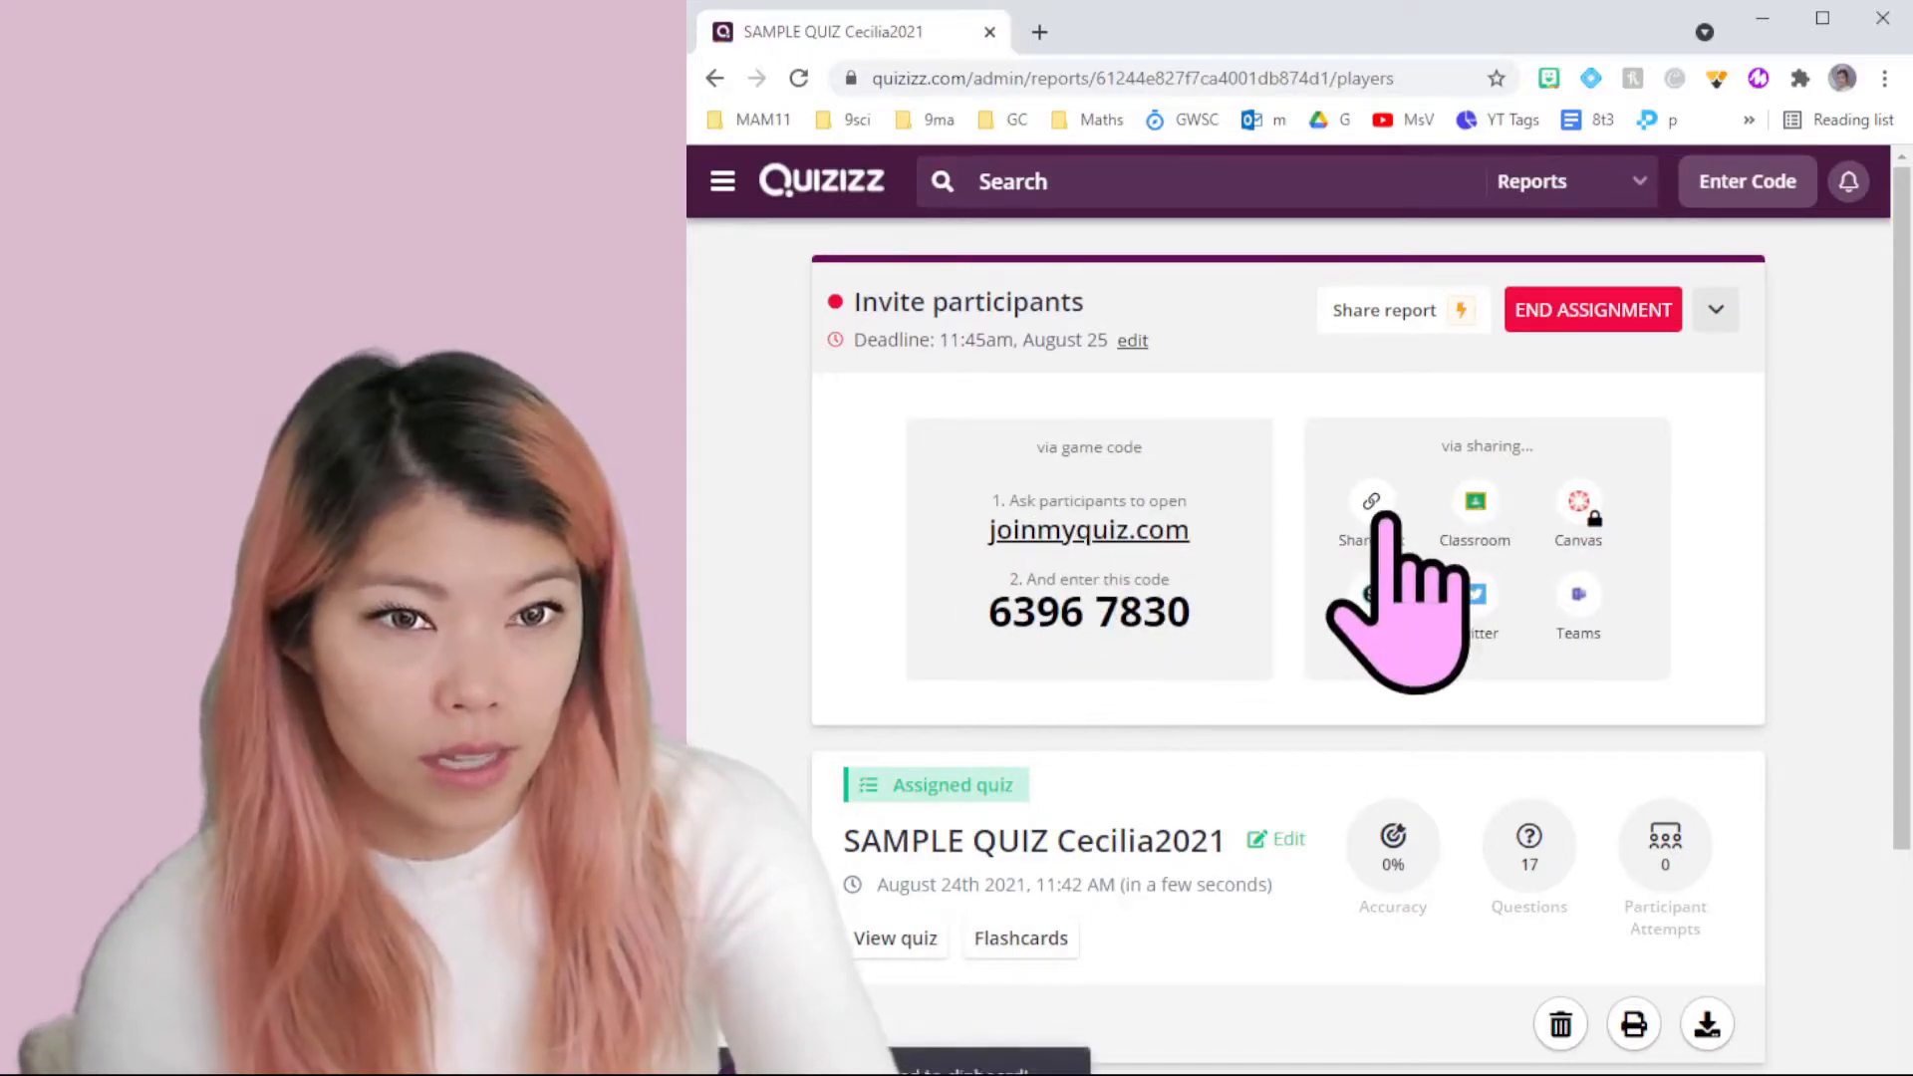
pyautogui.click(1039, 32)
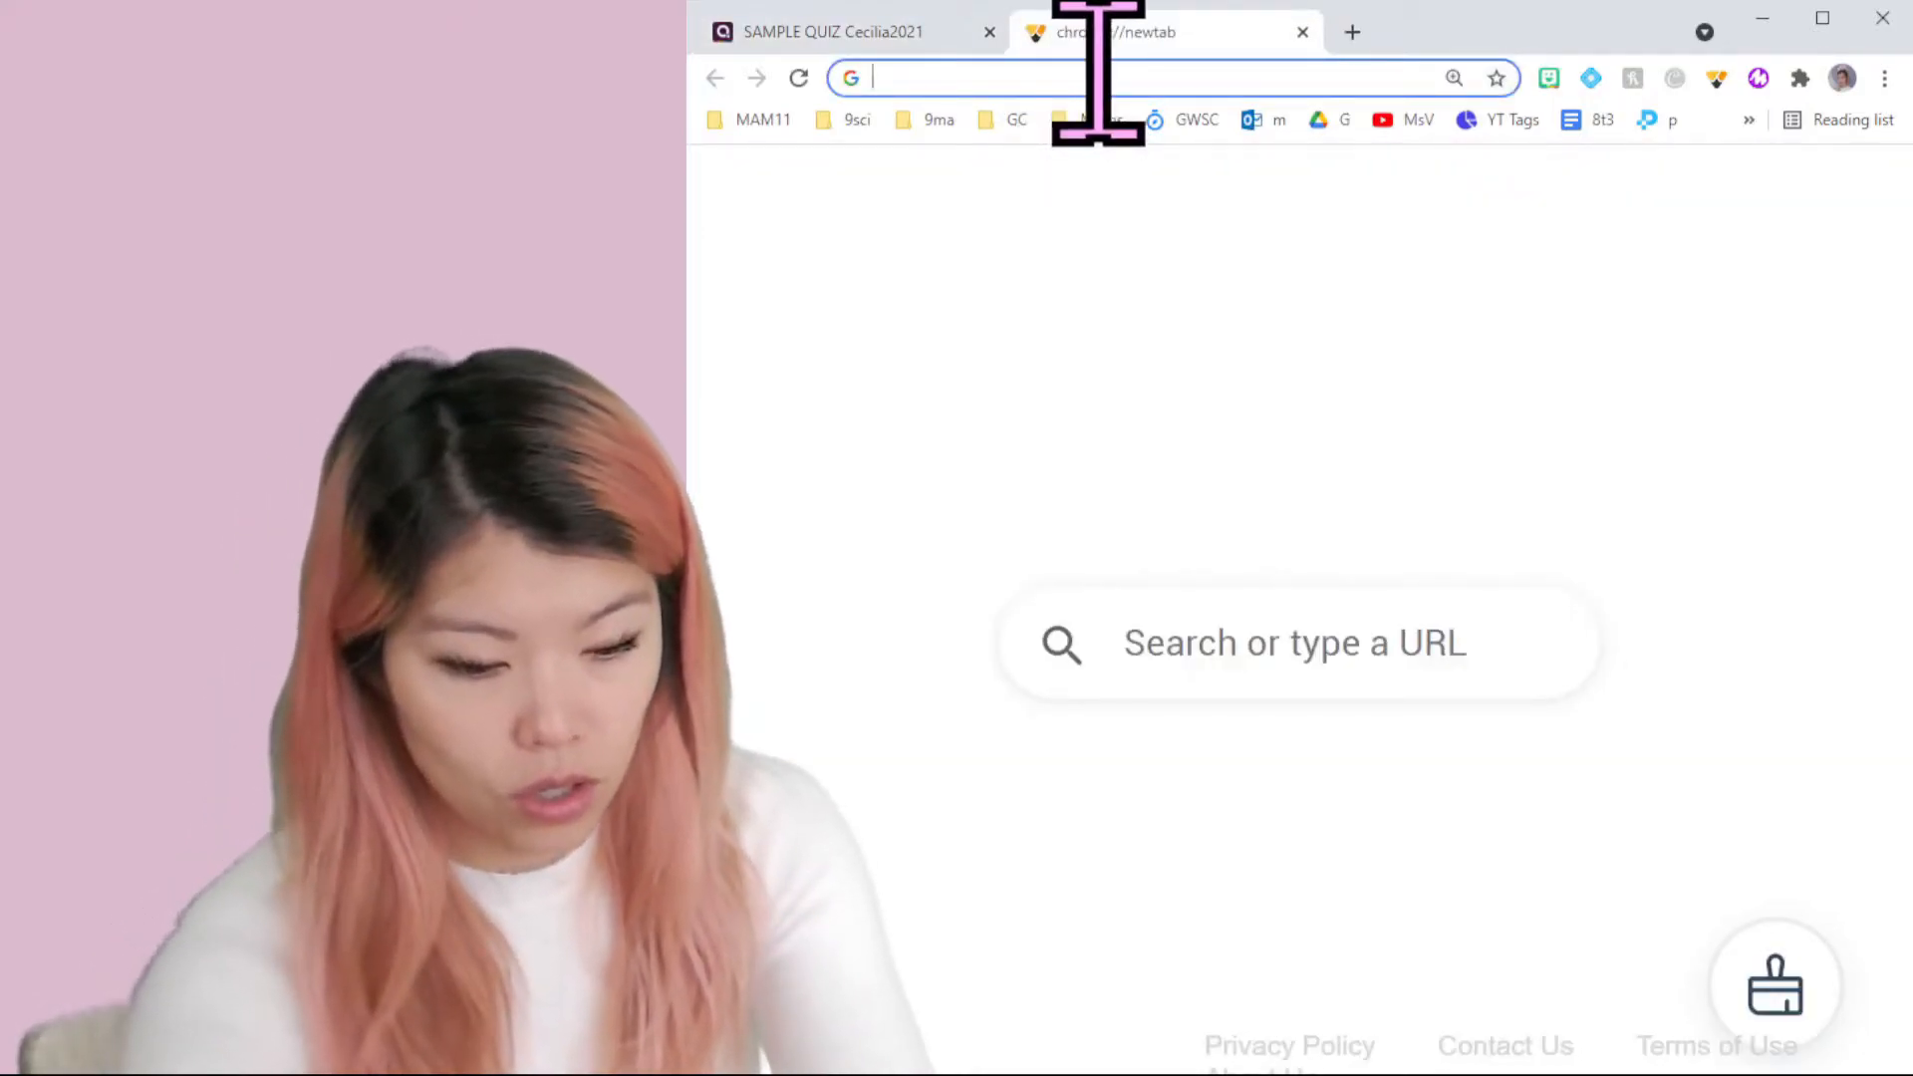
pyautogui.hotkey('ctrl', 'v')
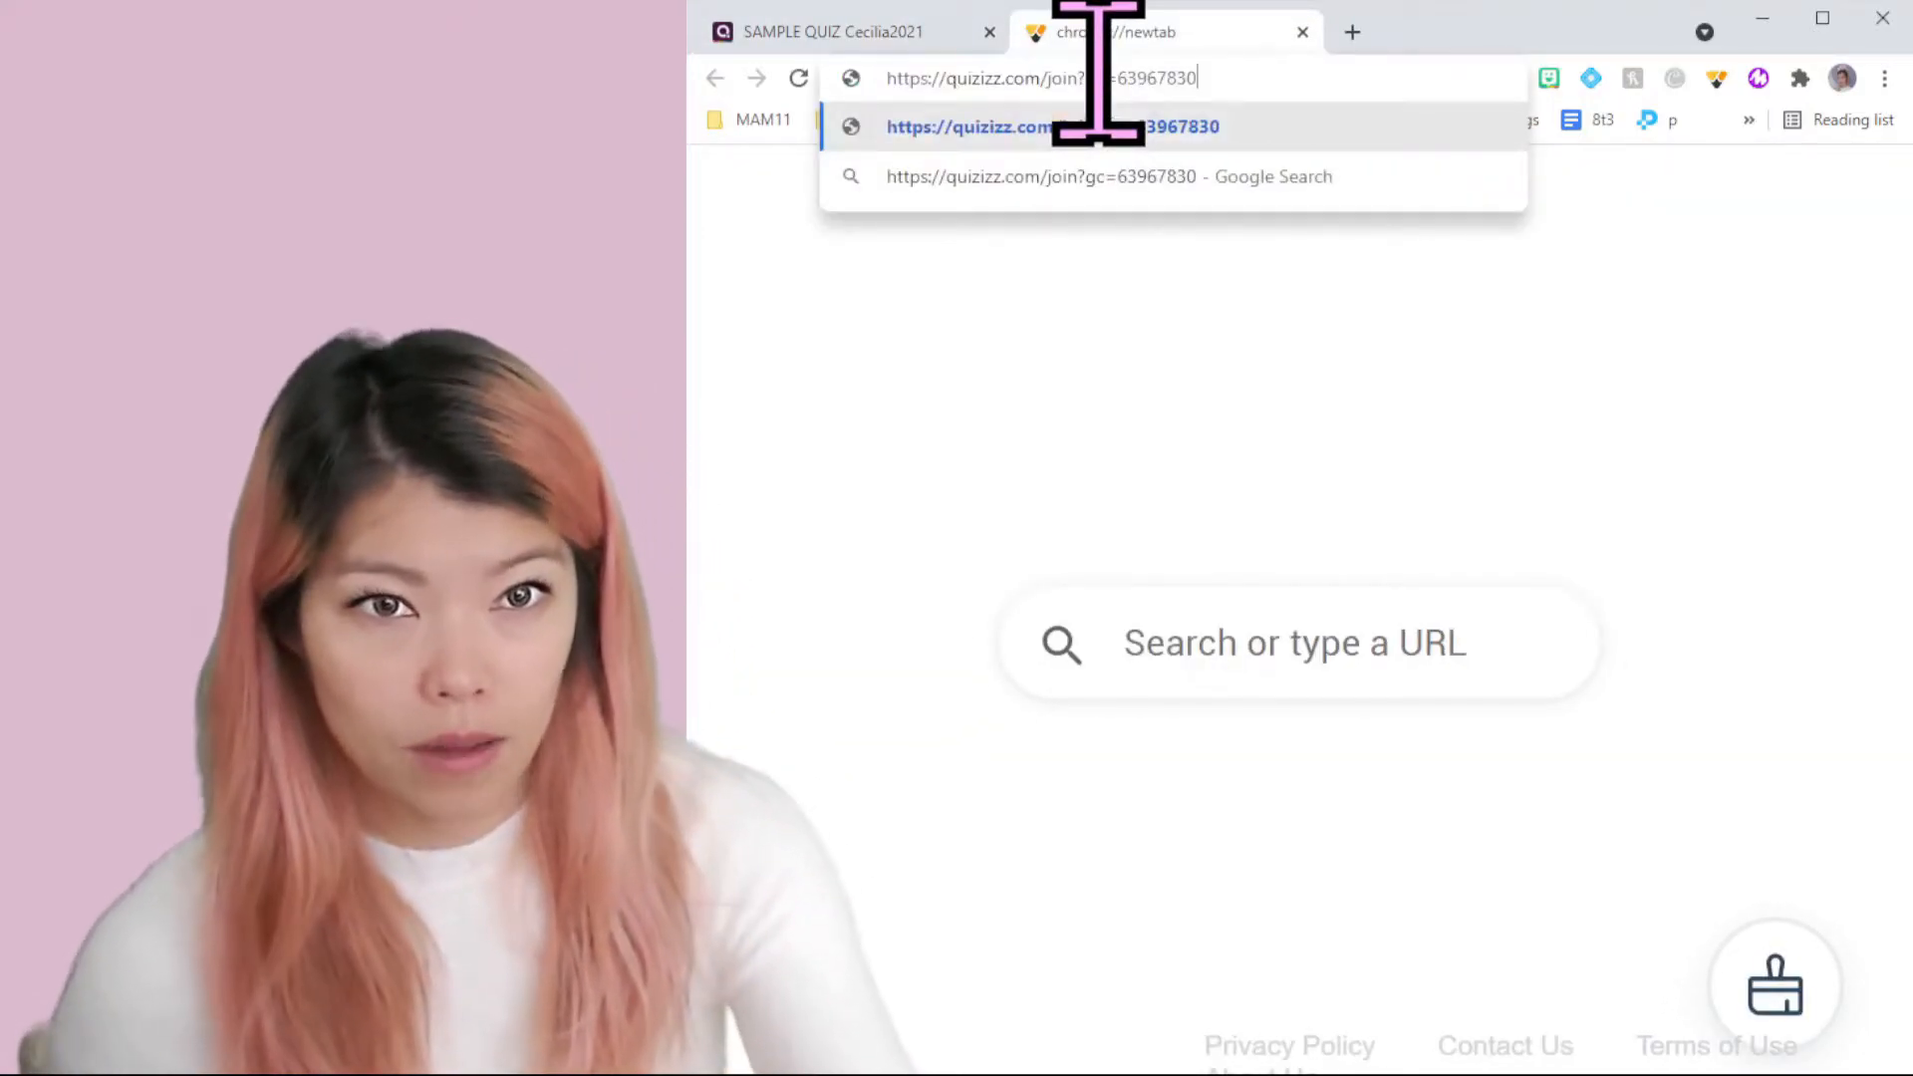
pyautogui.press('Return')
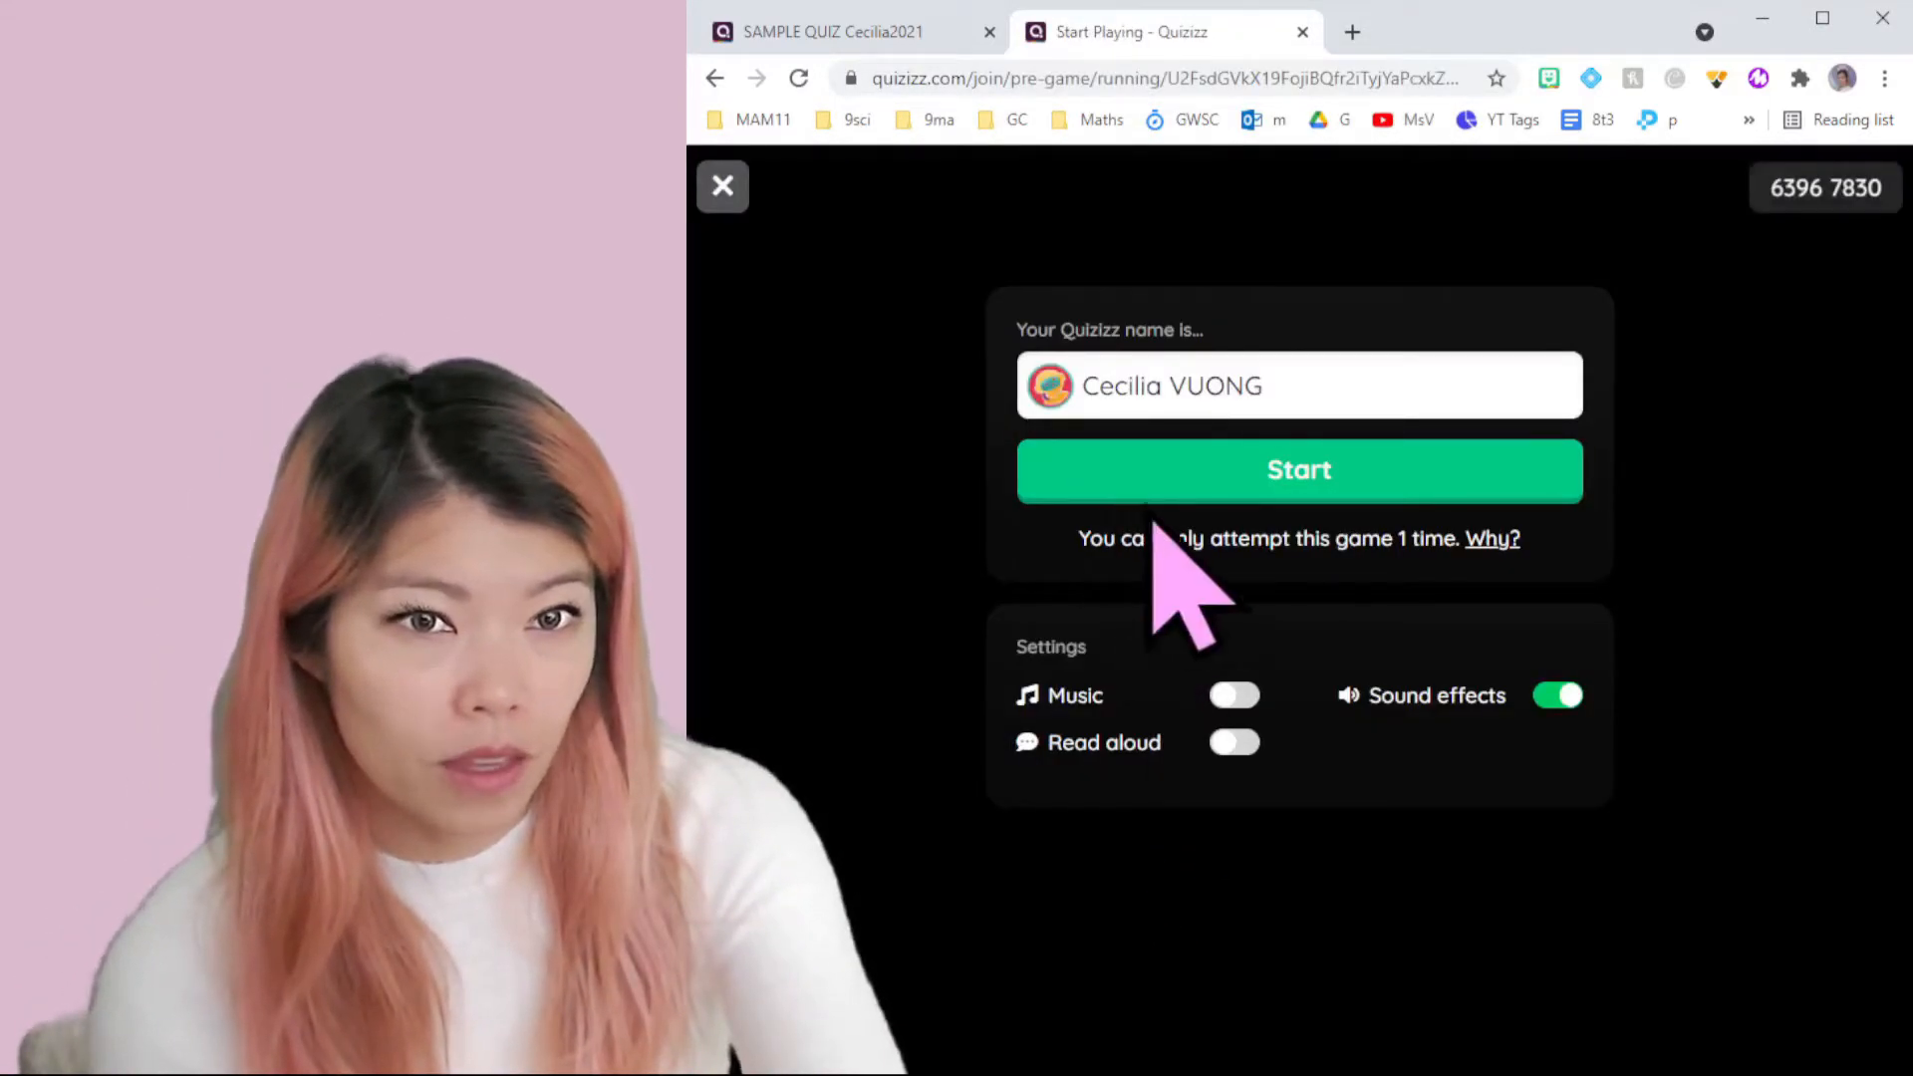
# Step: Start the assigned quiz as a participant to see its first question, and close the participant tab
pyautogui.click(1473, 488)
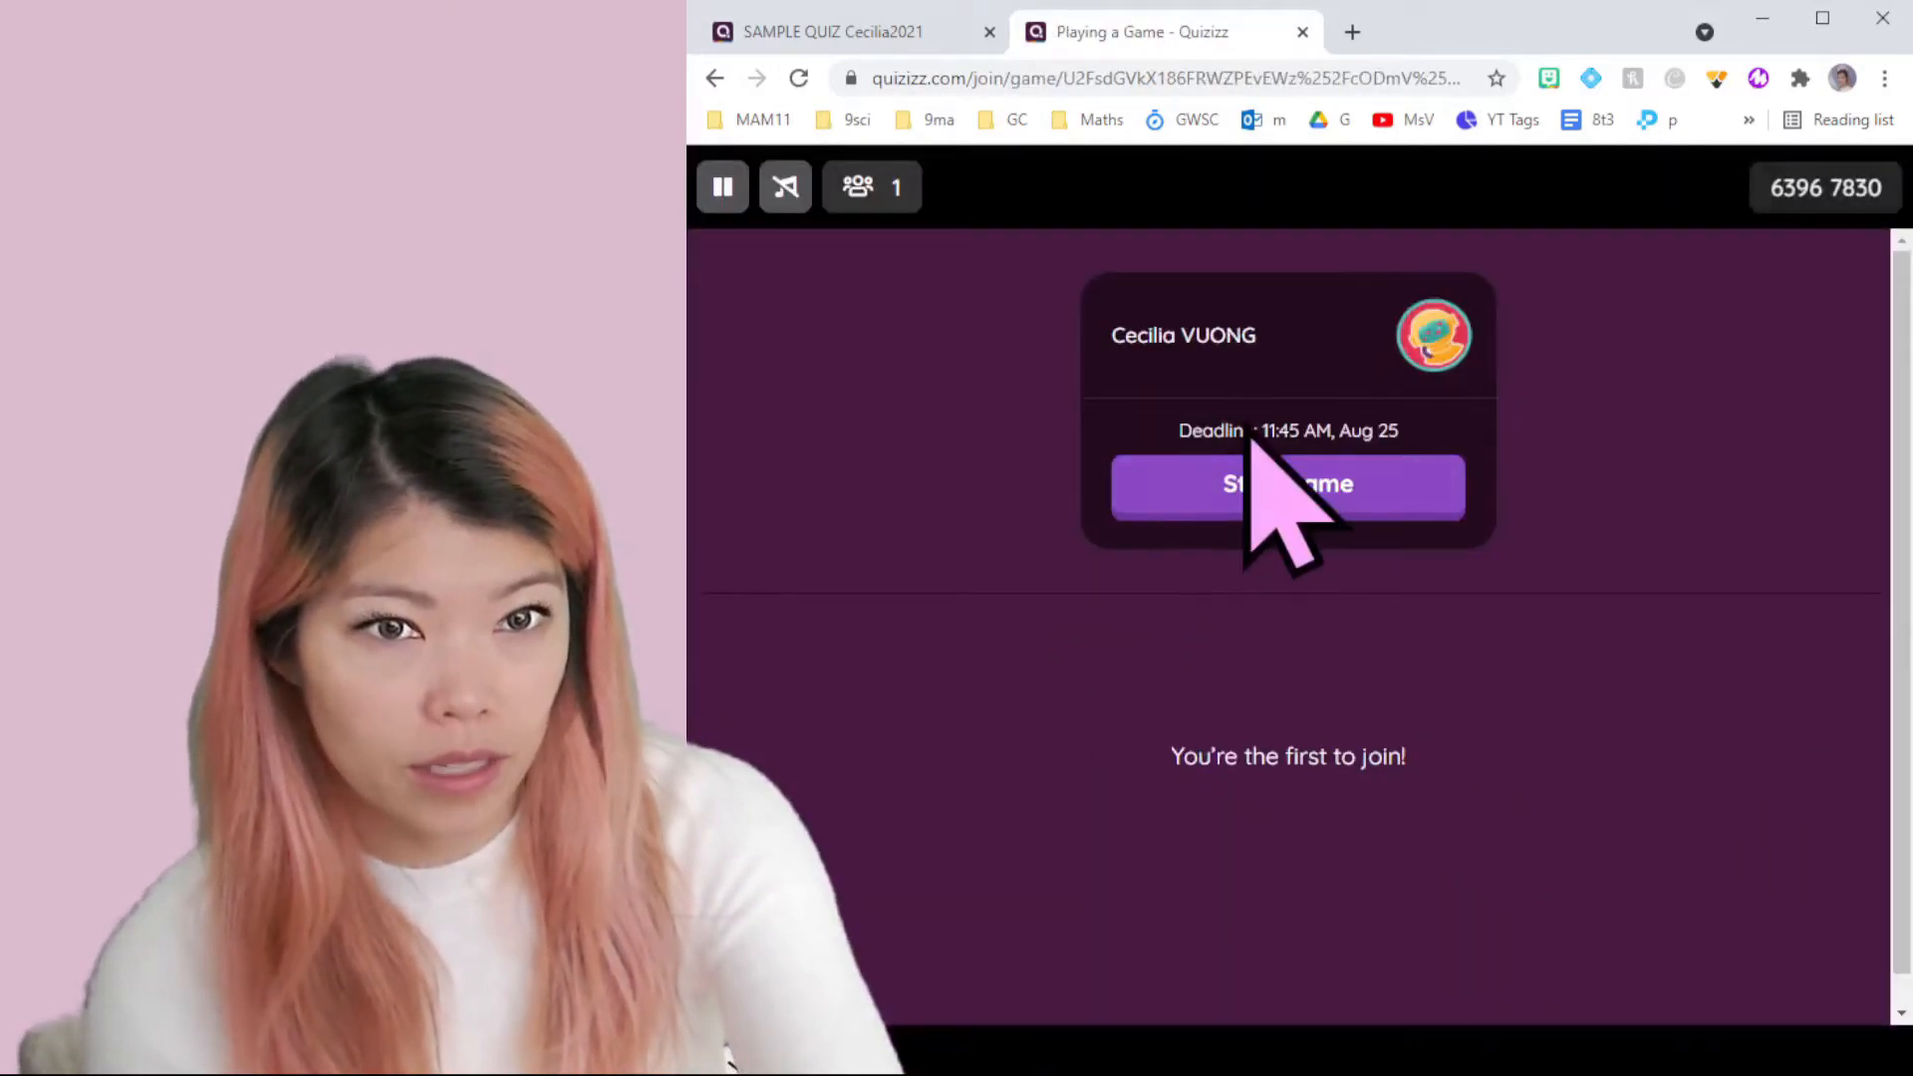
pyautogui.click(1267, 476)
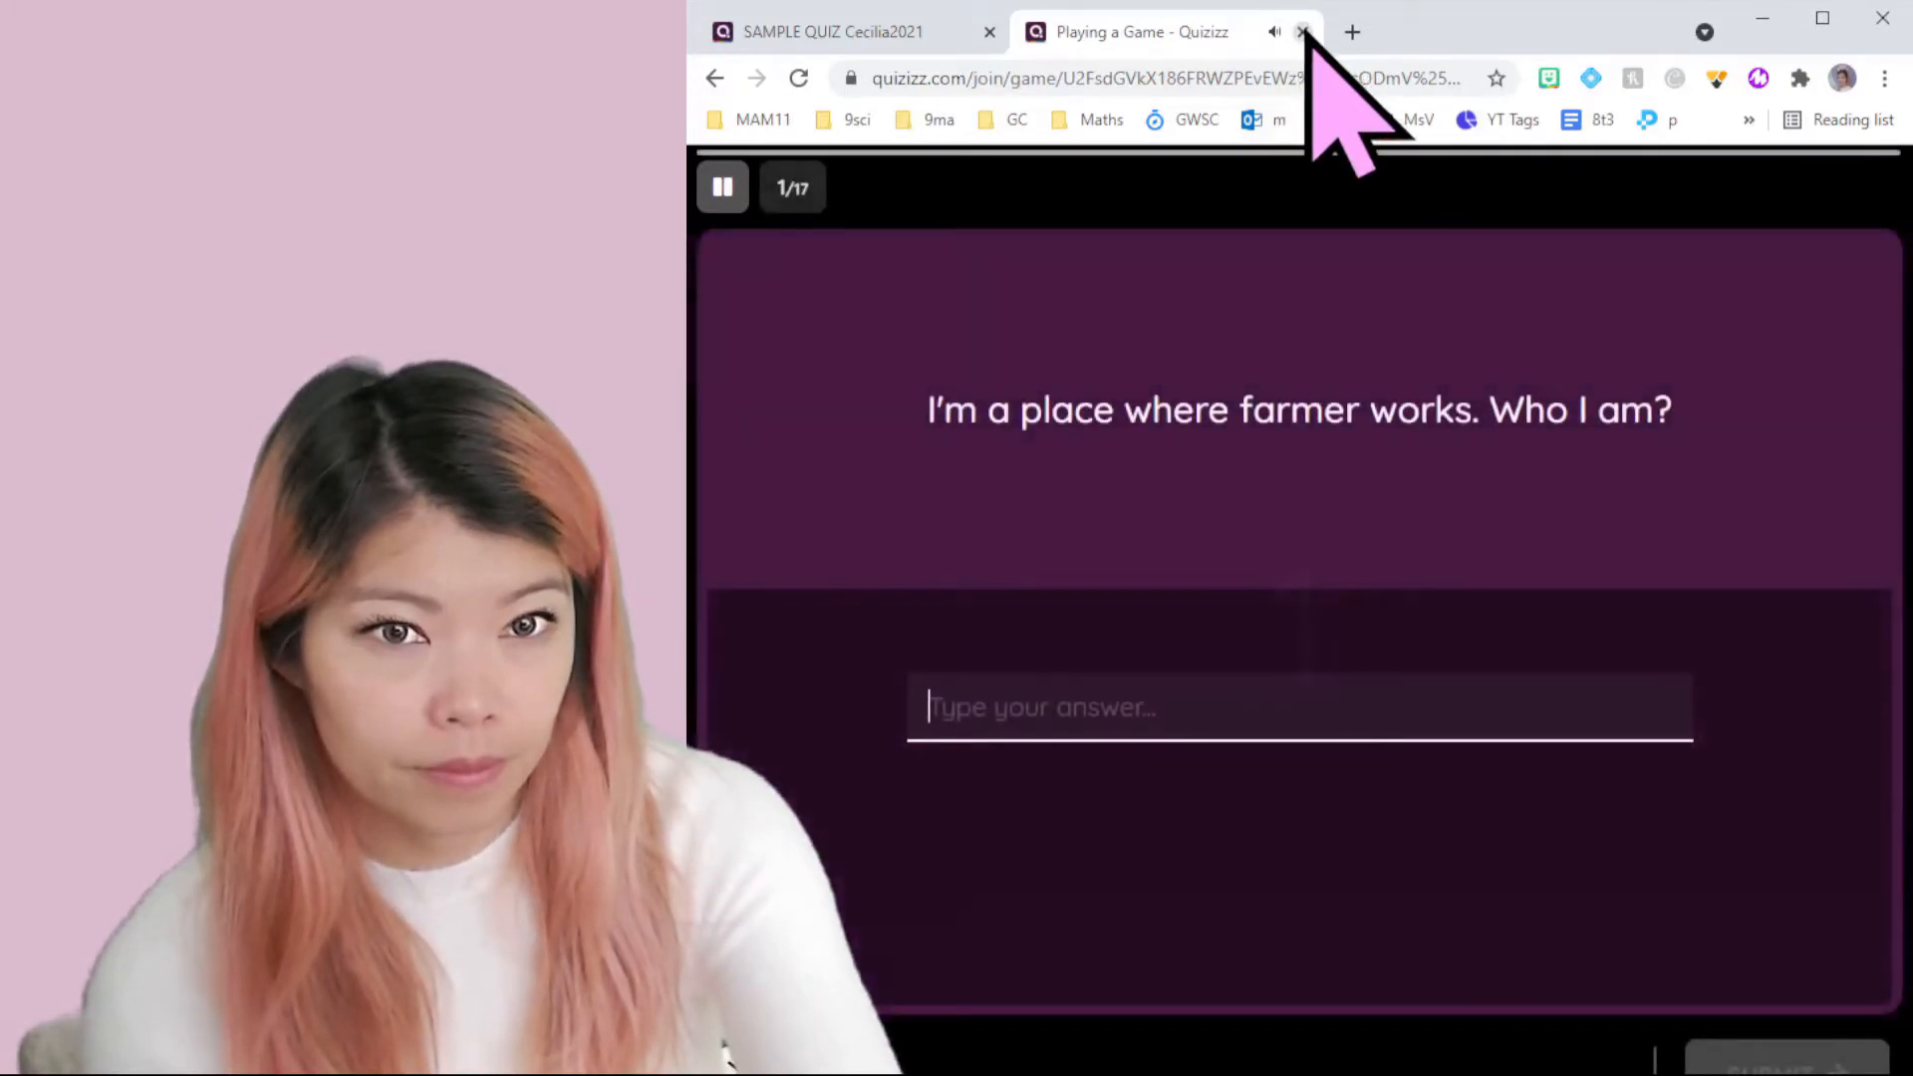
pyautogui.click(1302, 32)
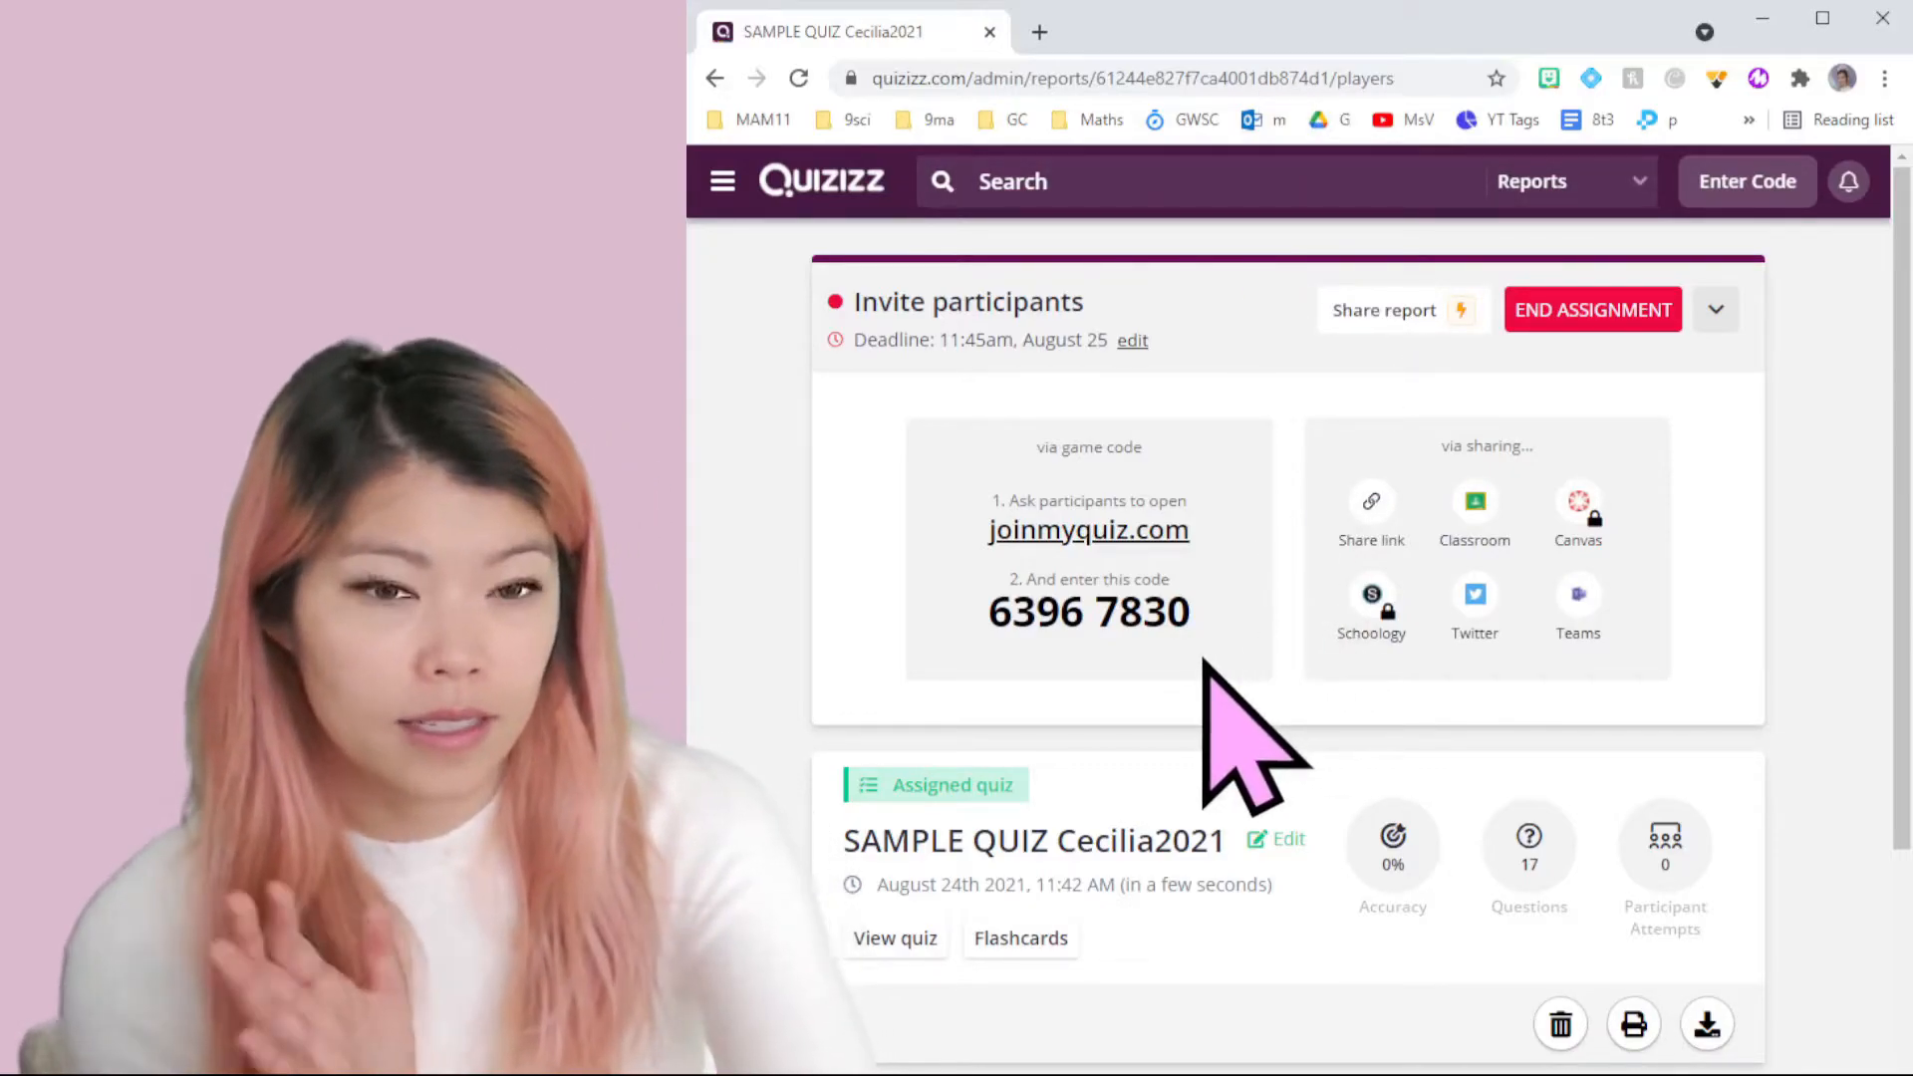
# Step: Return to the homework setup and prepare a class assignment for 9G3 SEM 2 Maths titled CAT
pyautogui.hotkey('alt', 'Left')
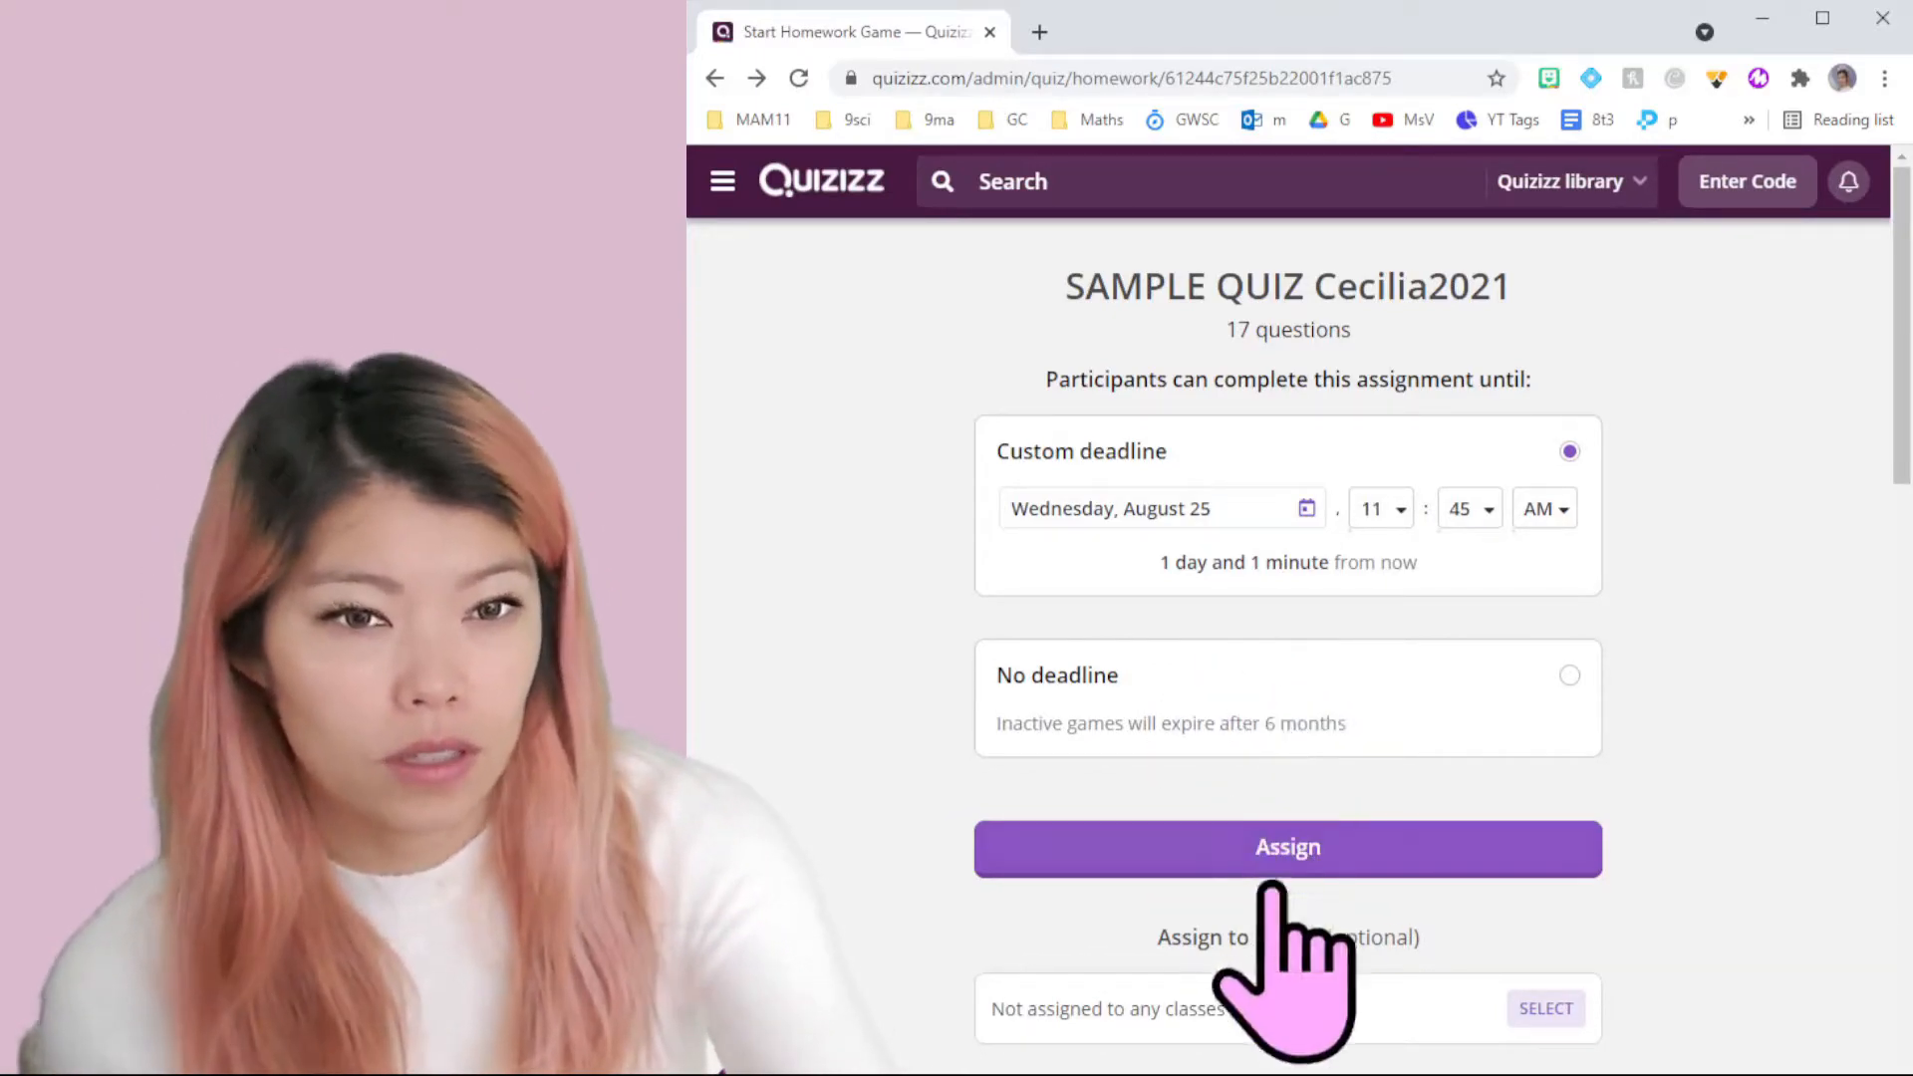
pyautogui.scroll(-2, 1554, 837)
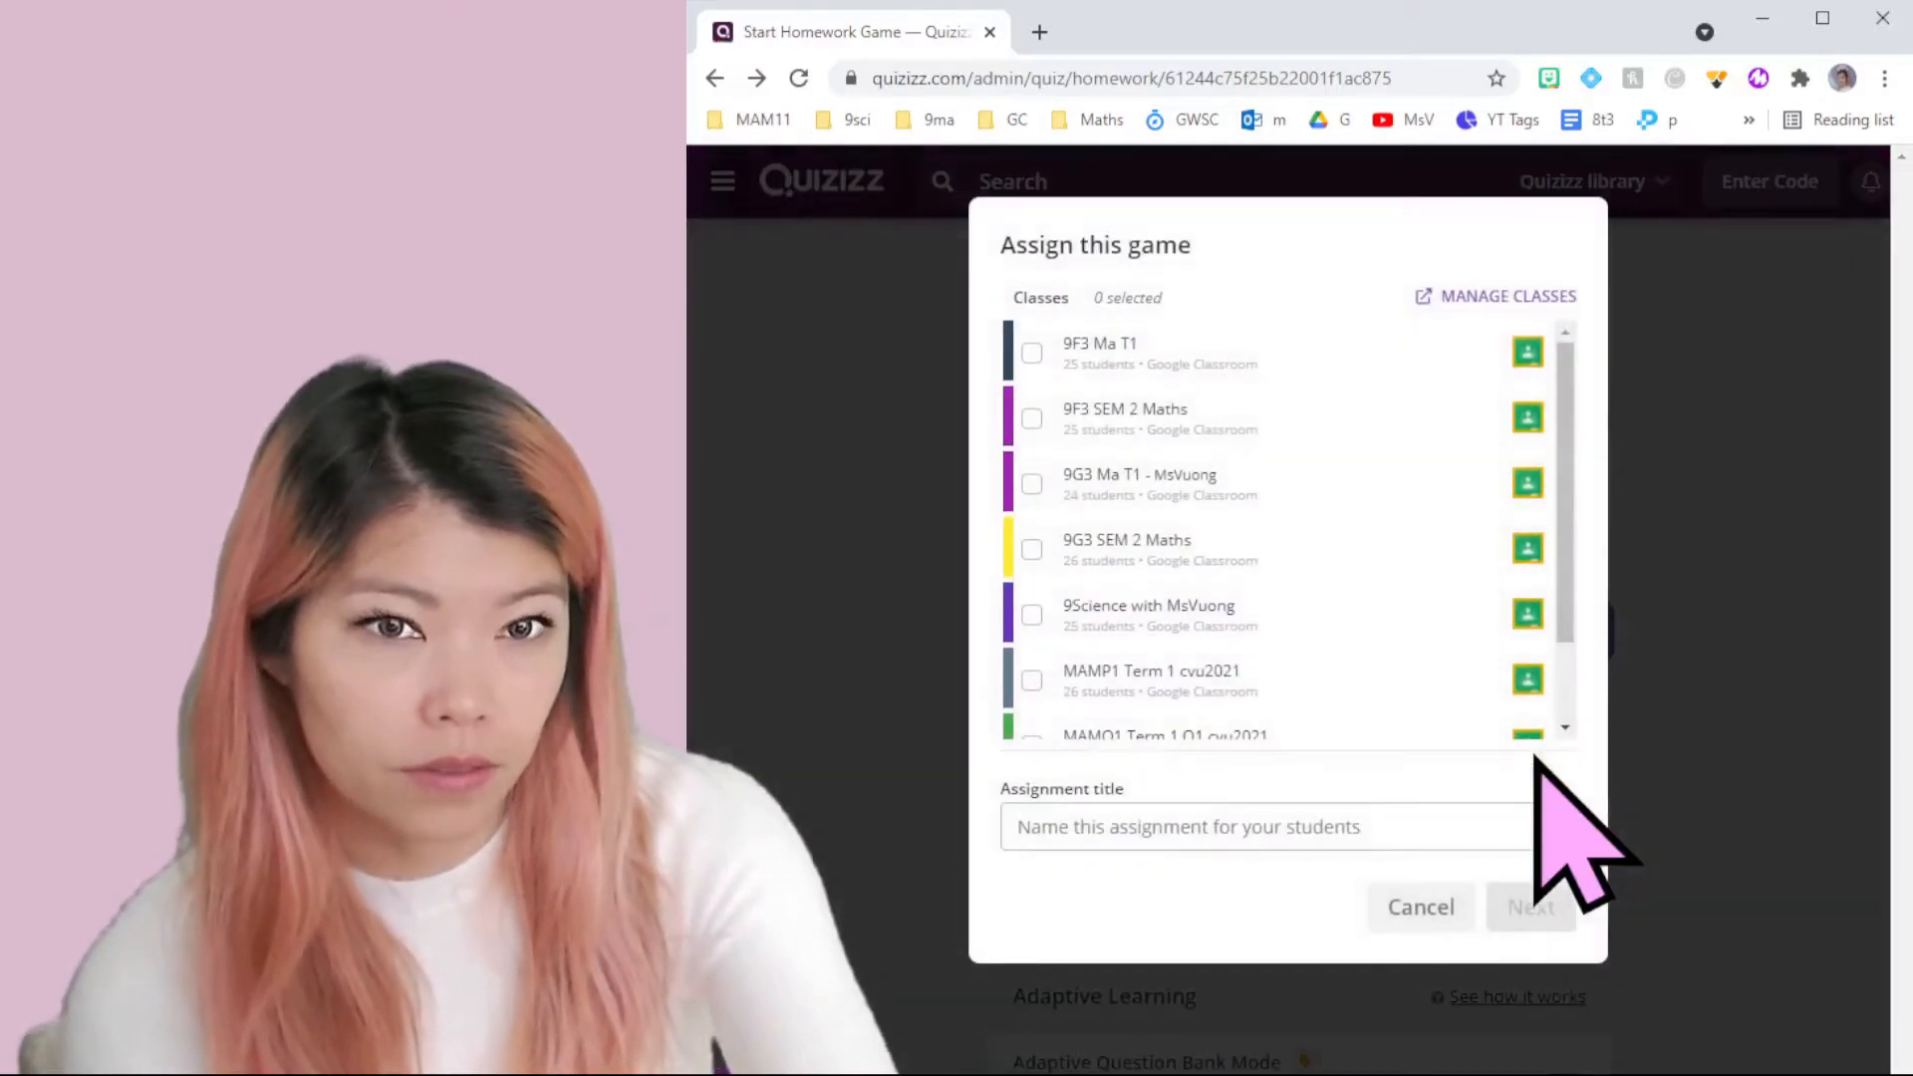
pyautogui.click(1259, 576)
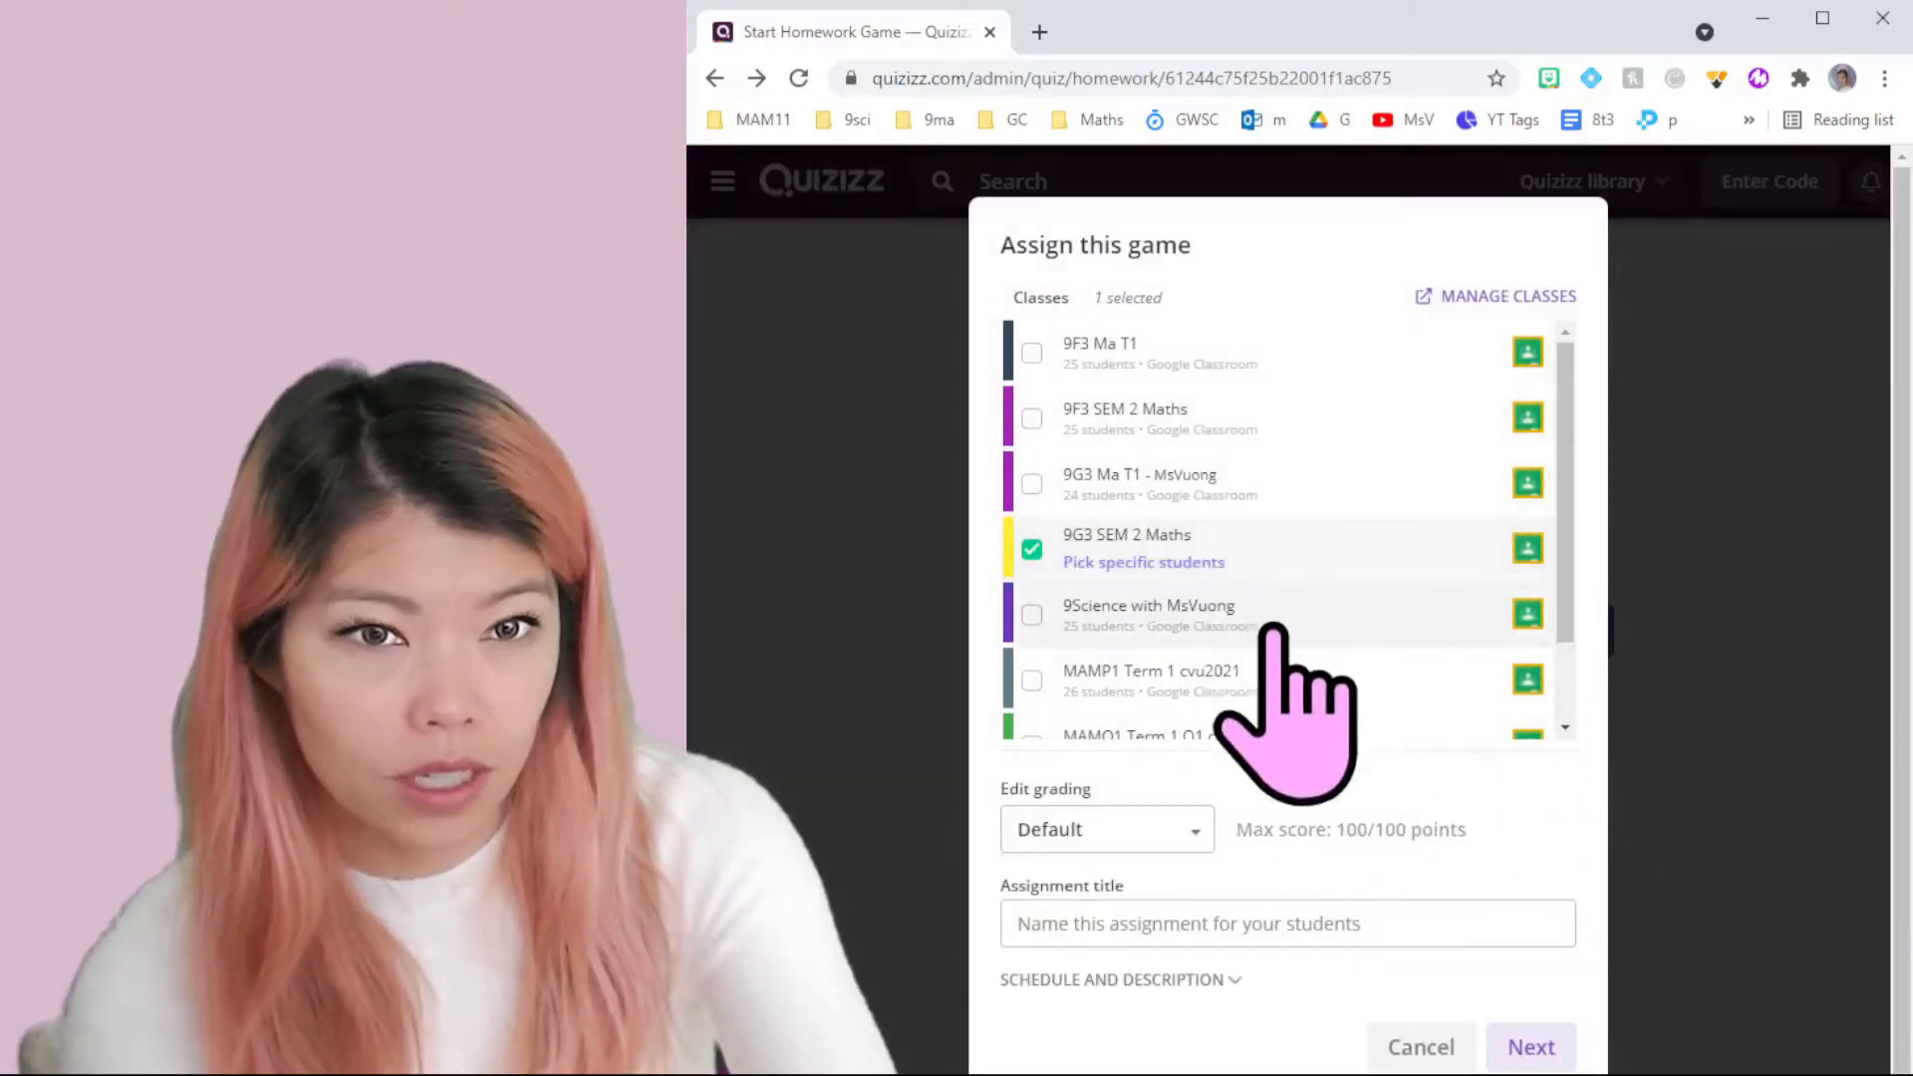
pyautogui.click(1342, 926)
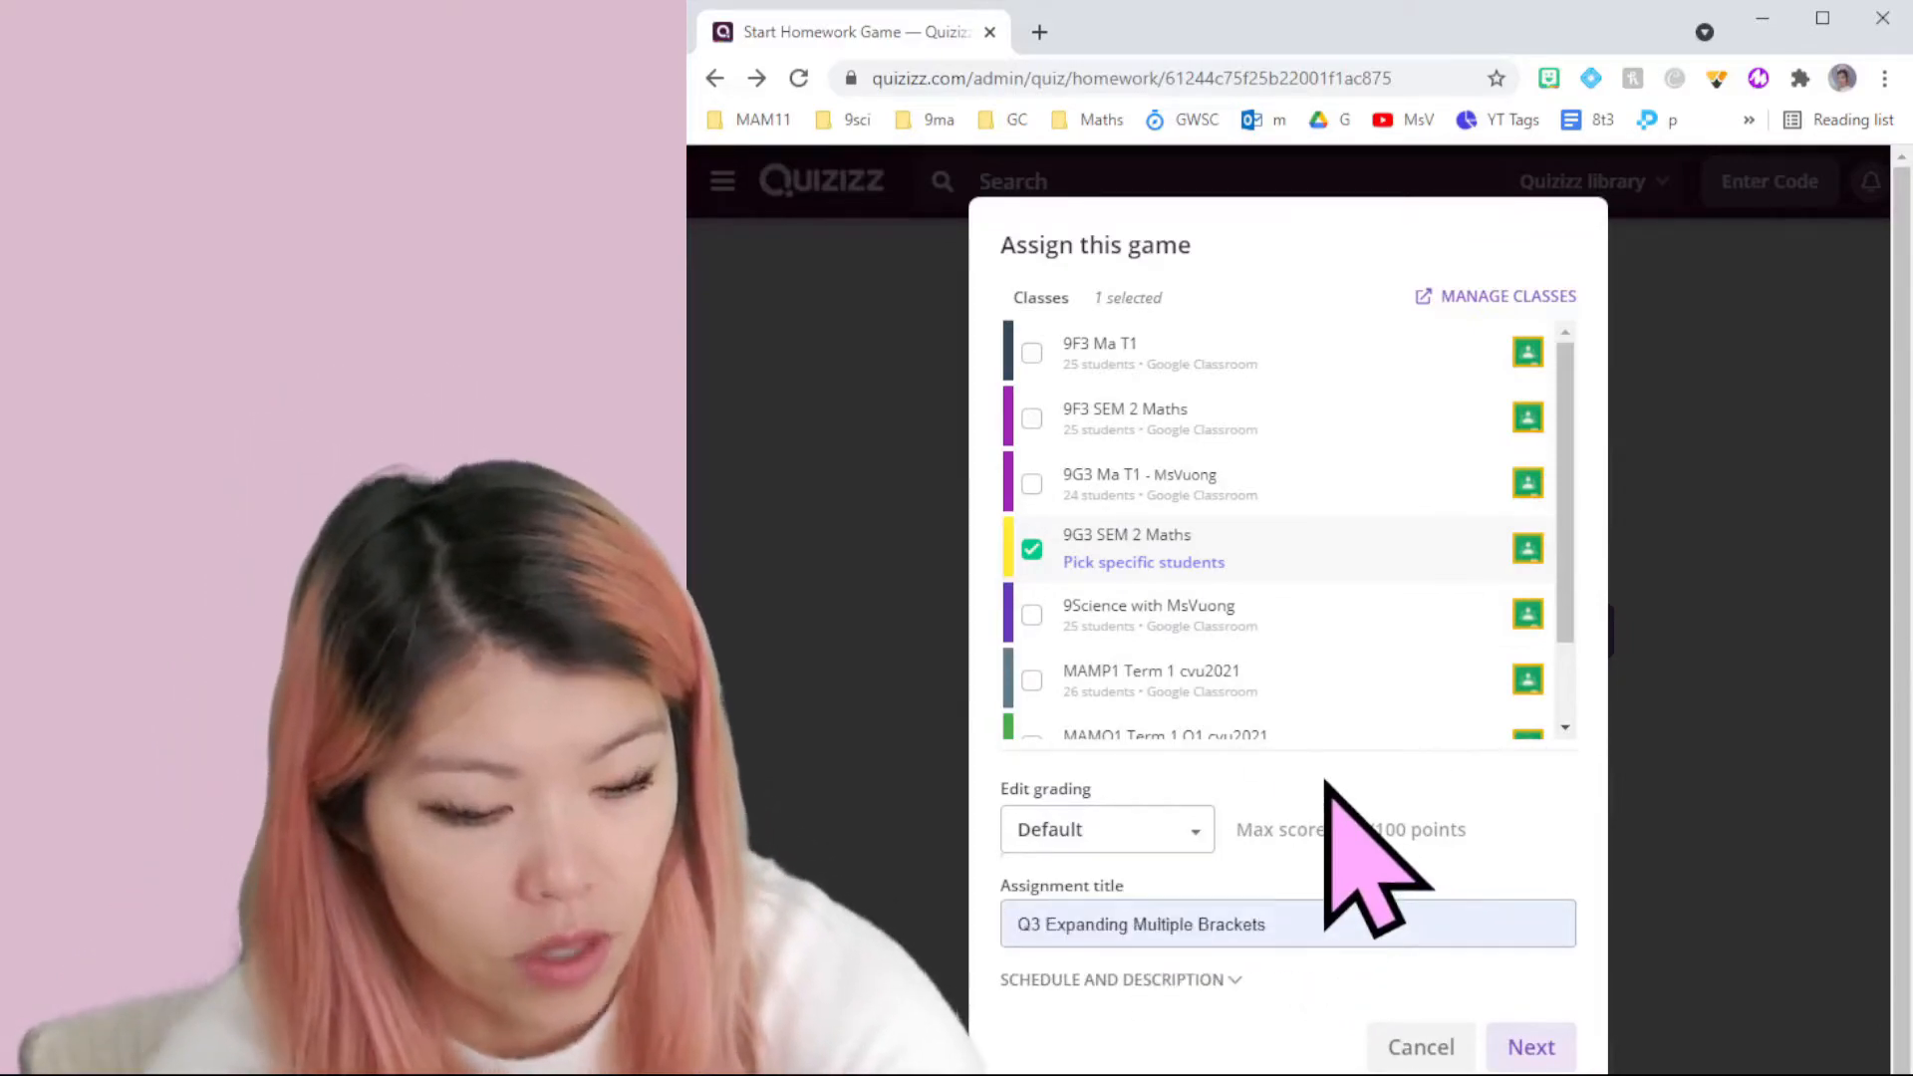
pyautogui.write('CAT')
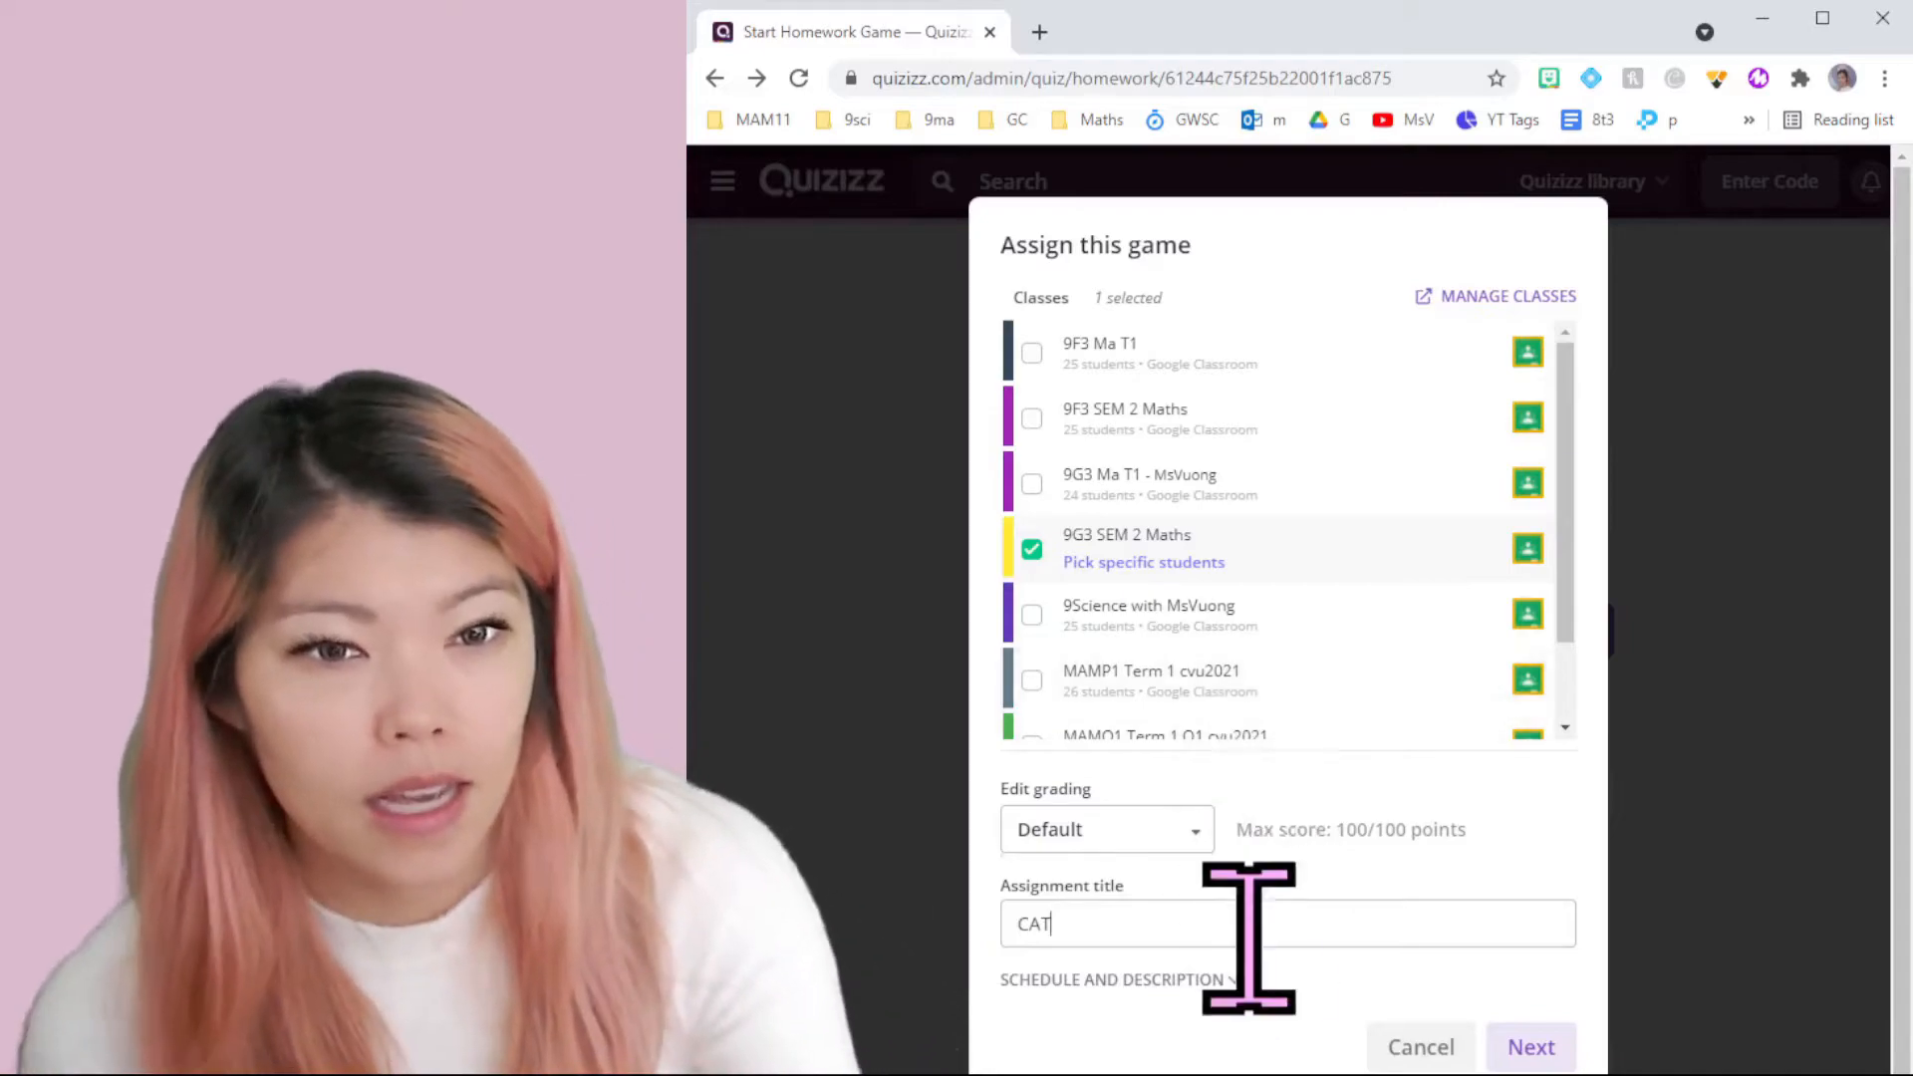
# Step: Expand the schedule and description options, choose a custom start date and time, and cancel the class assignment
pyautogui.click(1235, 982)
pyautogui.scroll(-3, 1304, 902)
pyautogui.click(1285, 792)
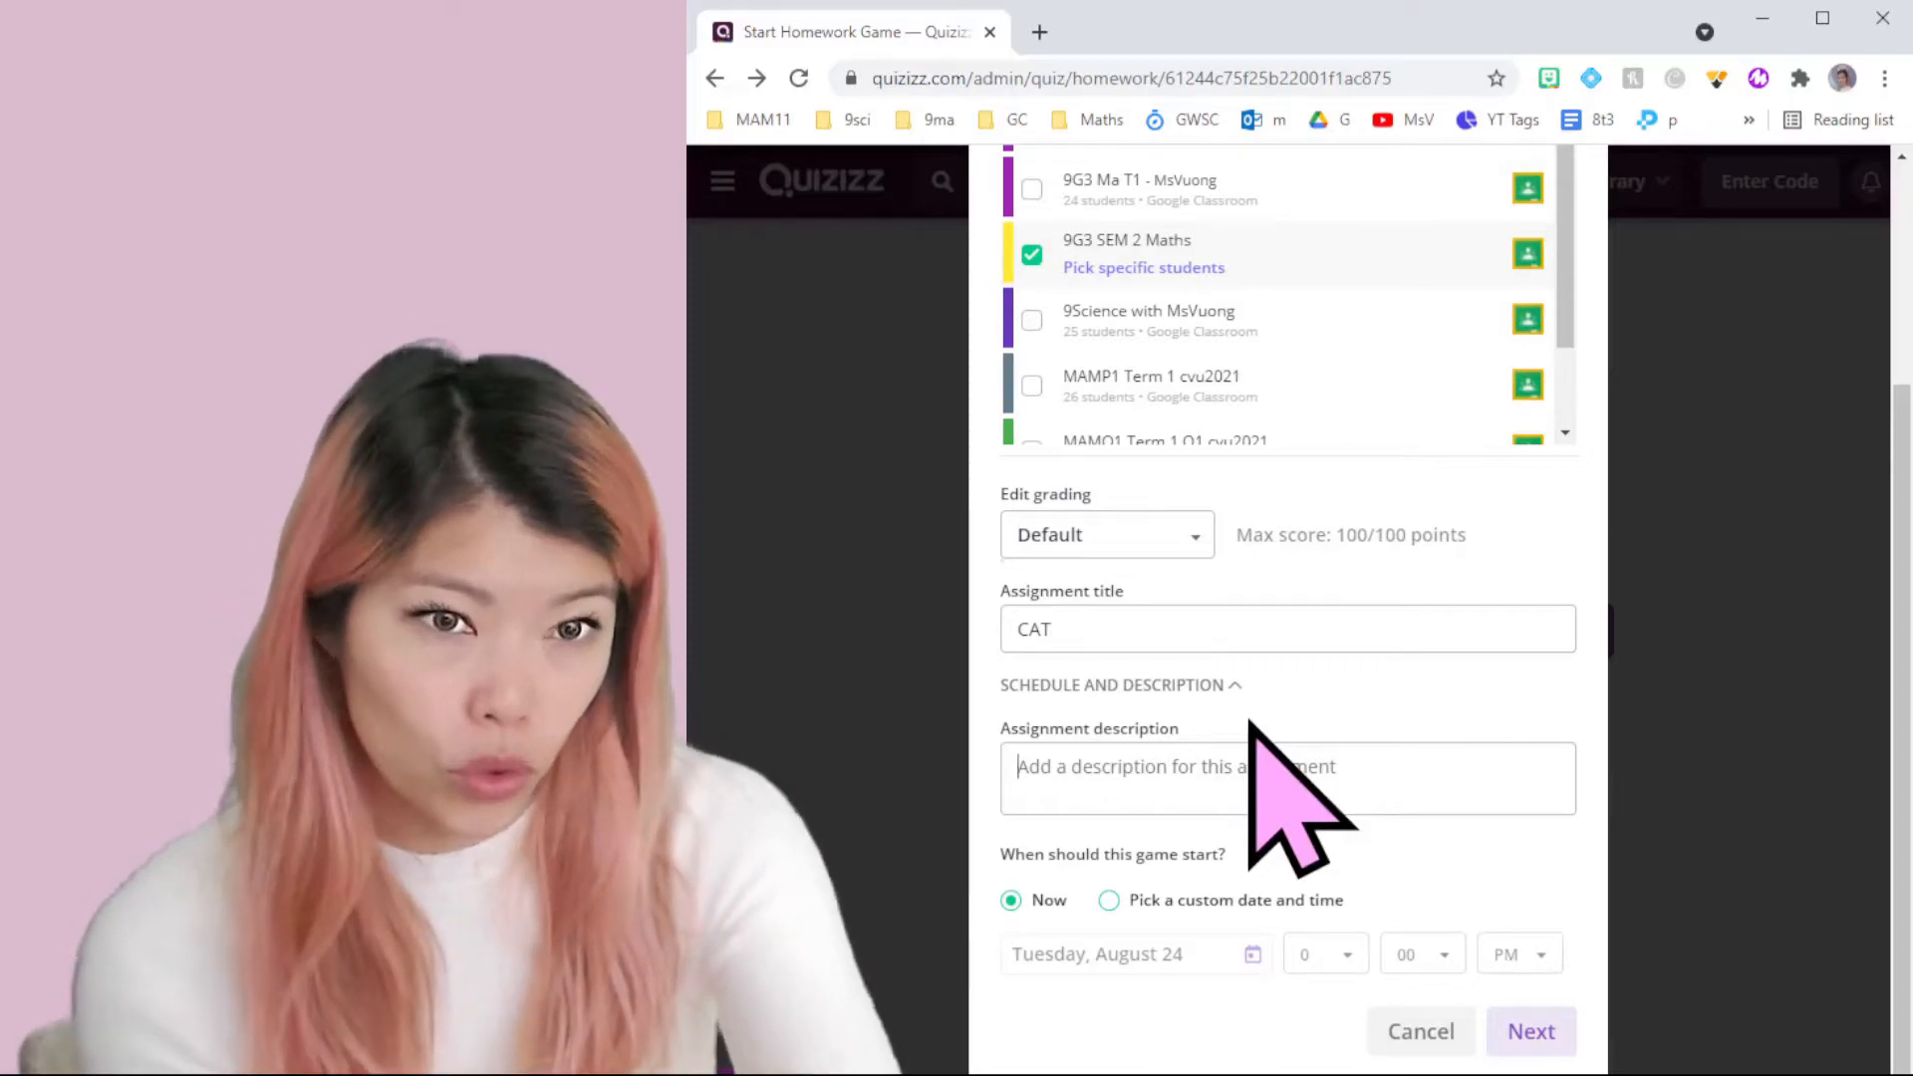
pyautogui.click(1234, 901)
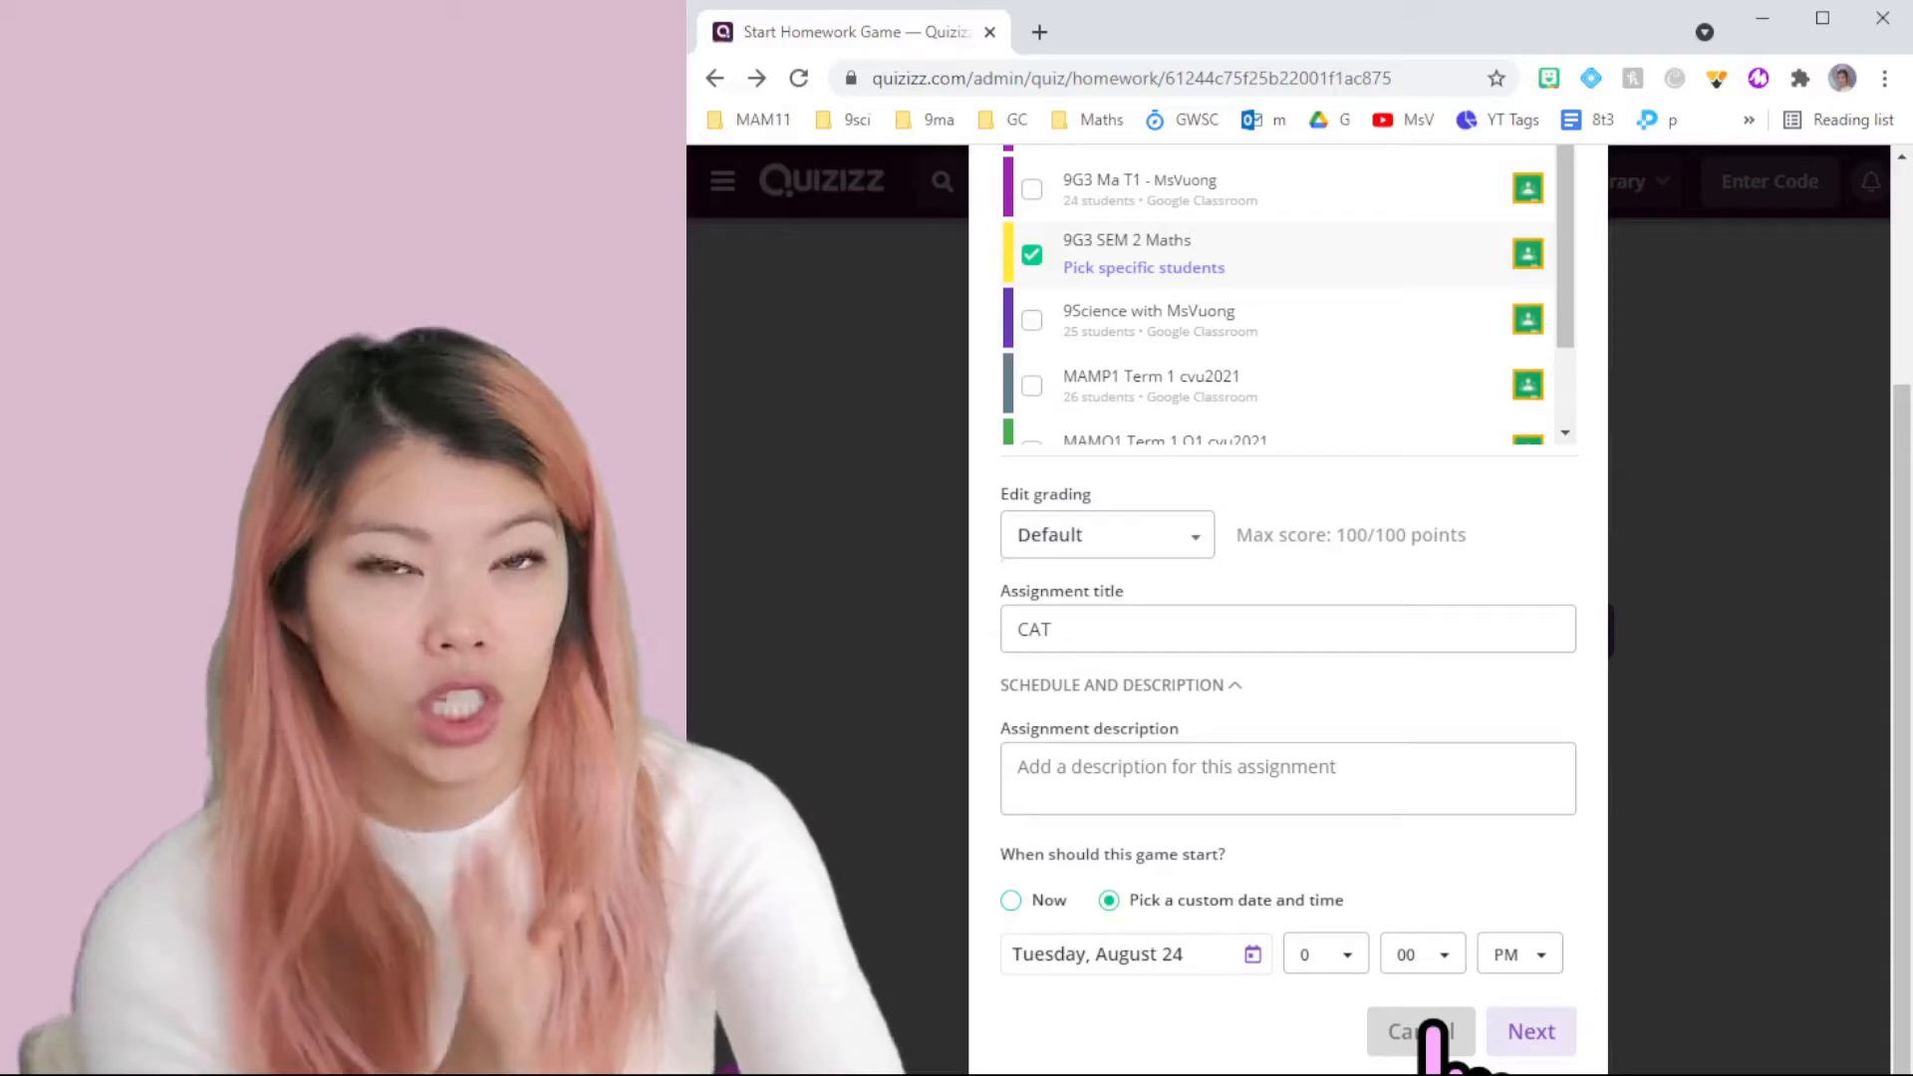
pyautogui.click(1431, 1031)
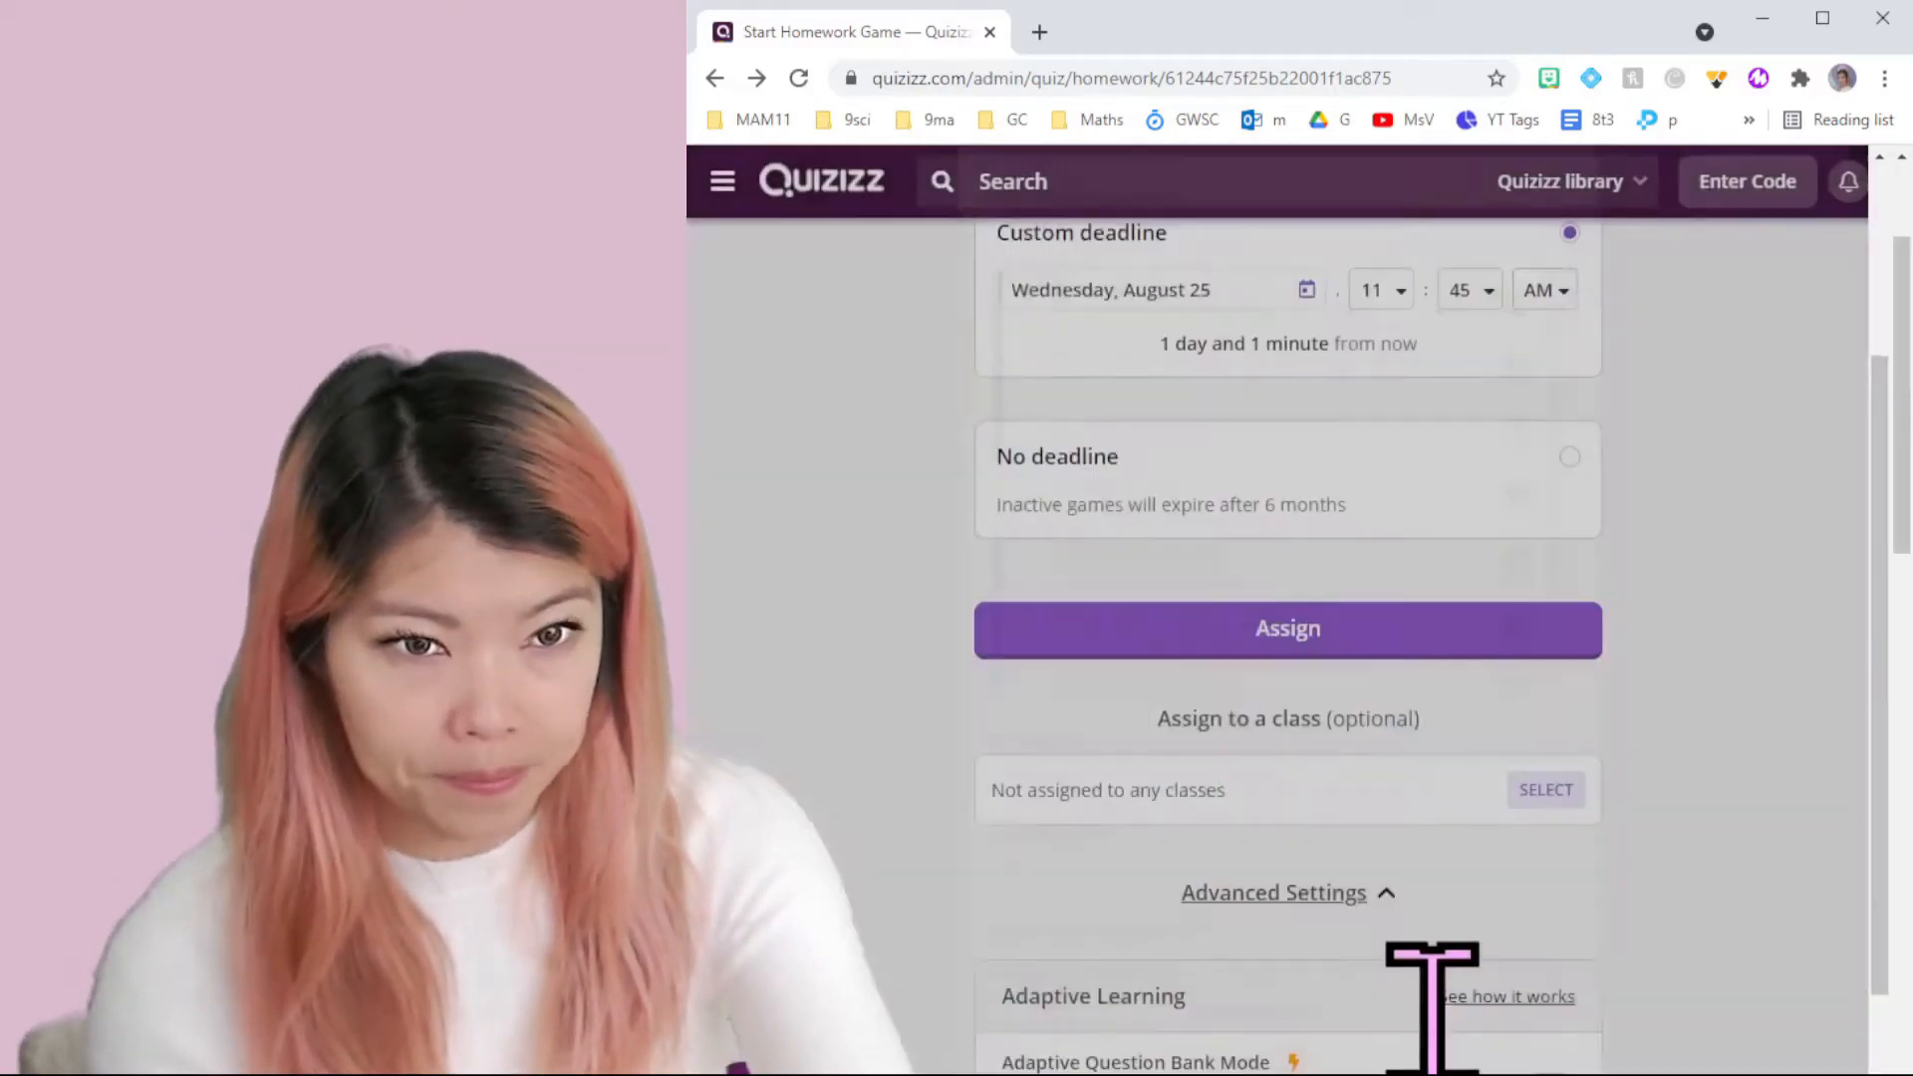
# Step: Go back to the quiz's page, reduce the browser zoom, and open the quiz in the editor and leave it
pyautogui.hotkey('alt', 'Left')
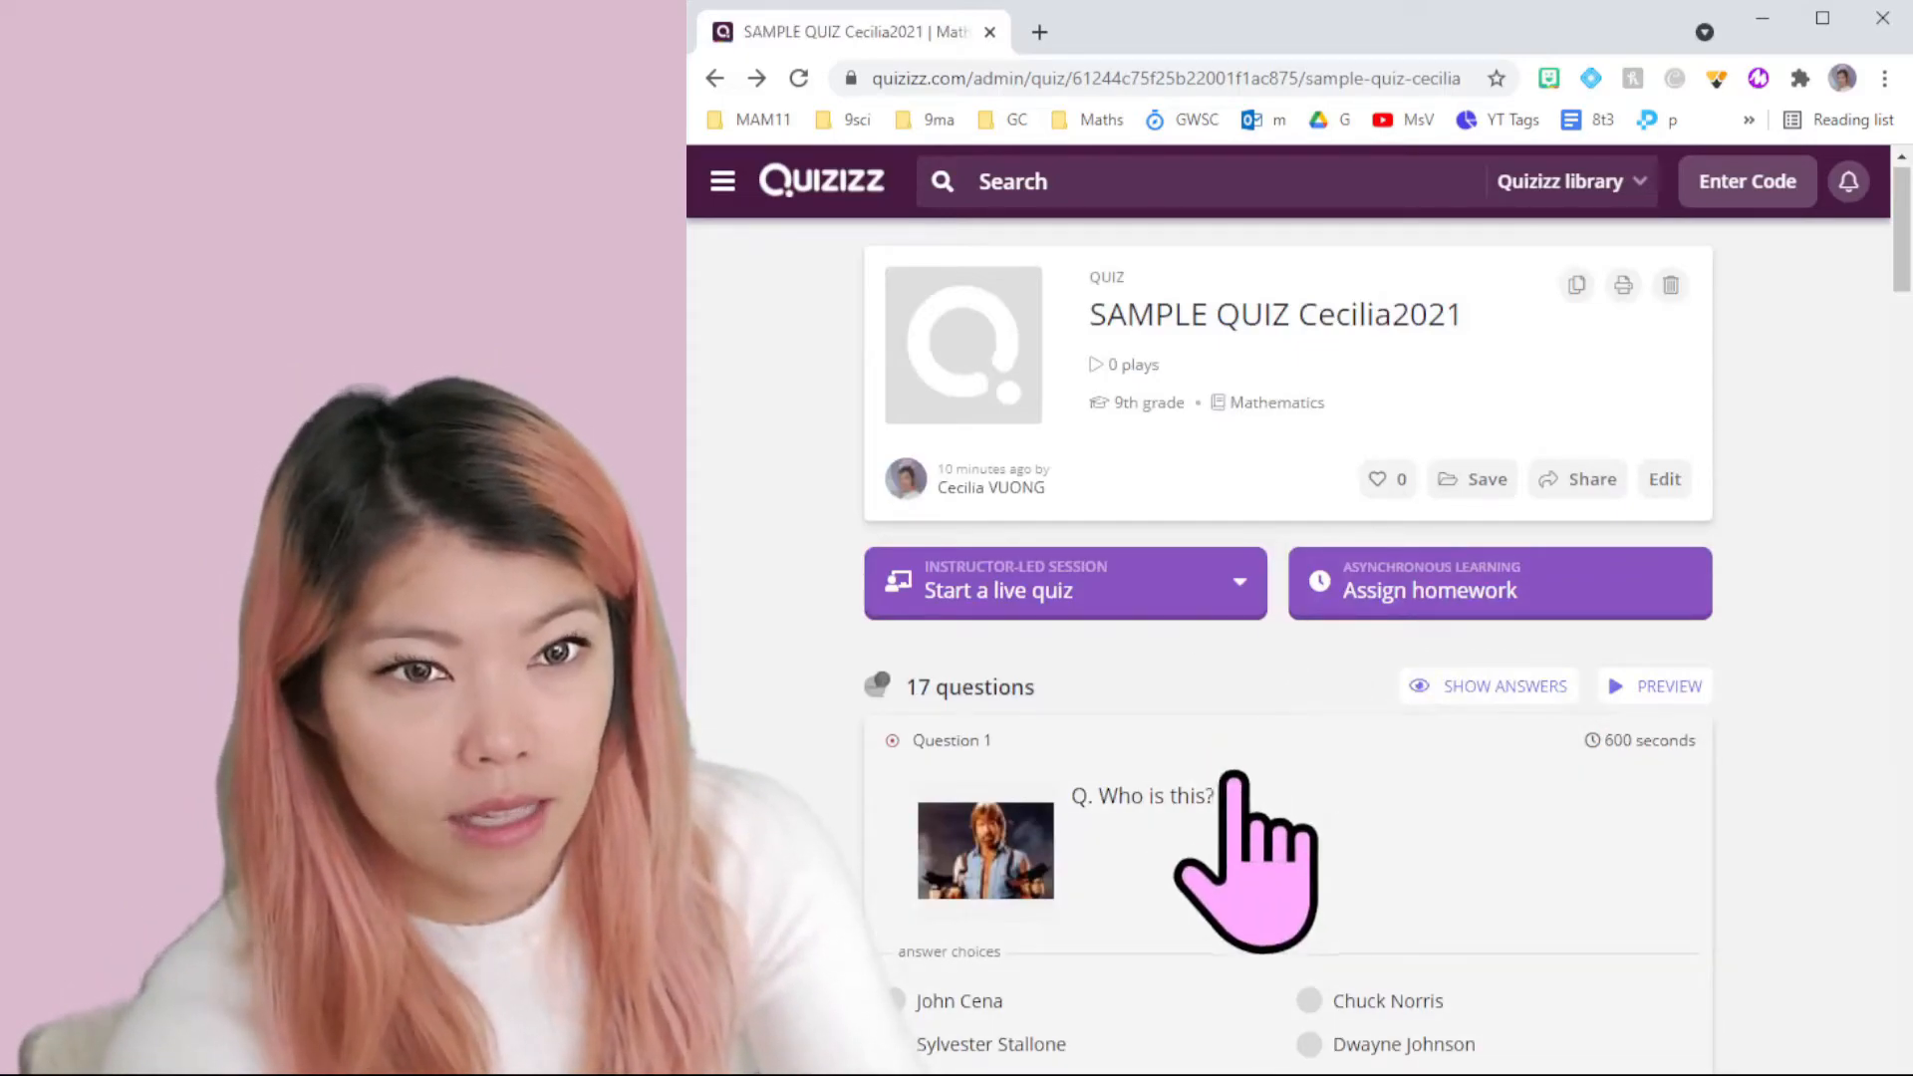
pyautogui.hotkey('ctrl', '-')
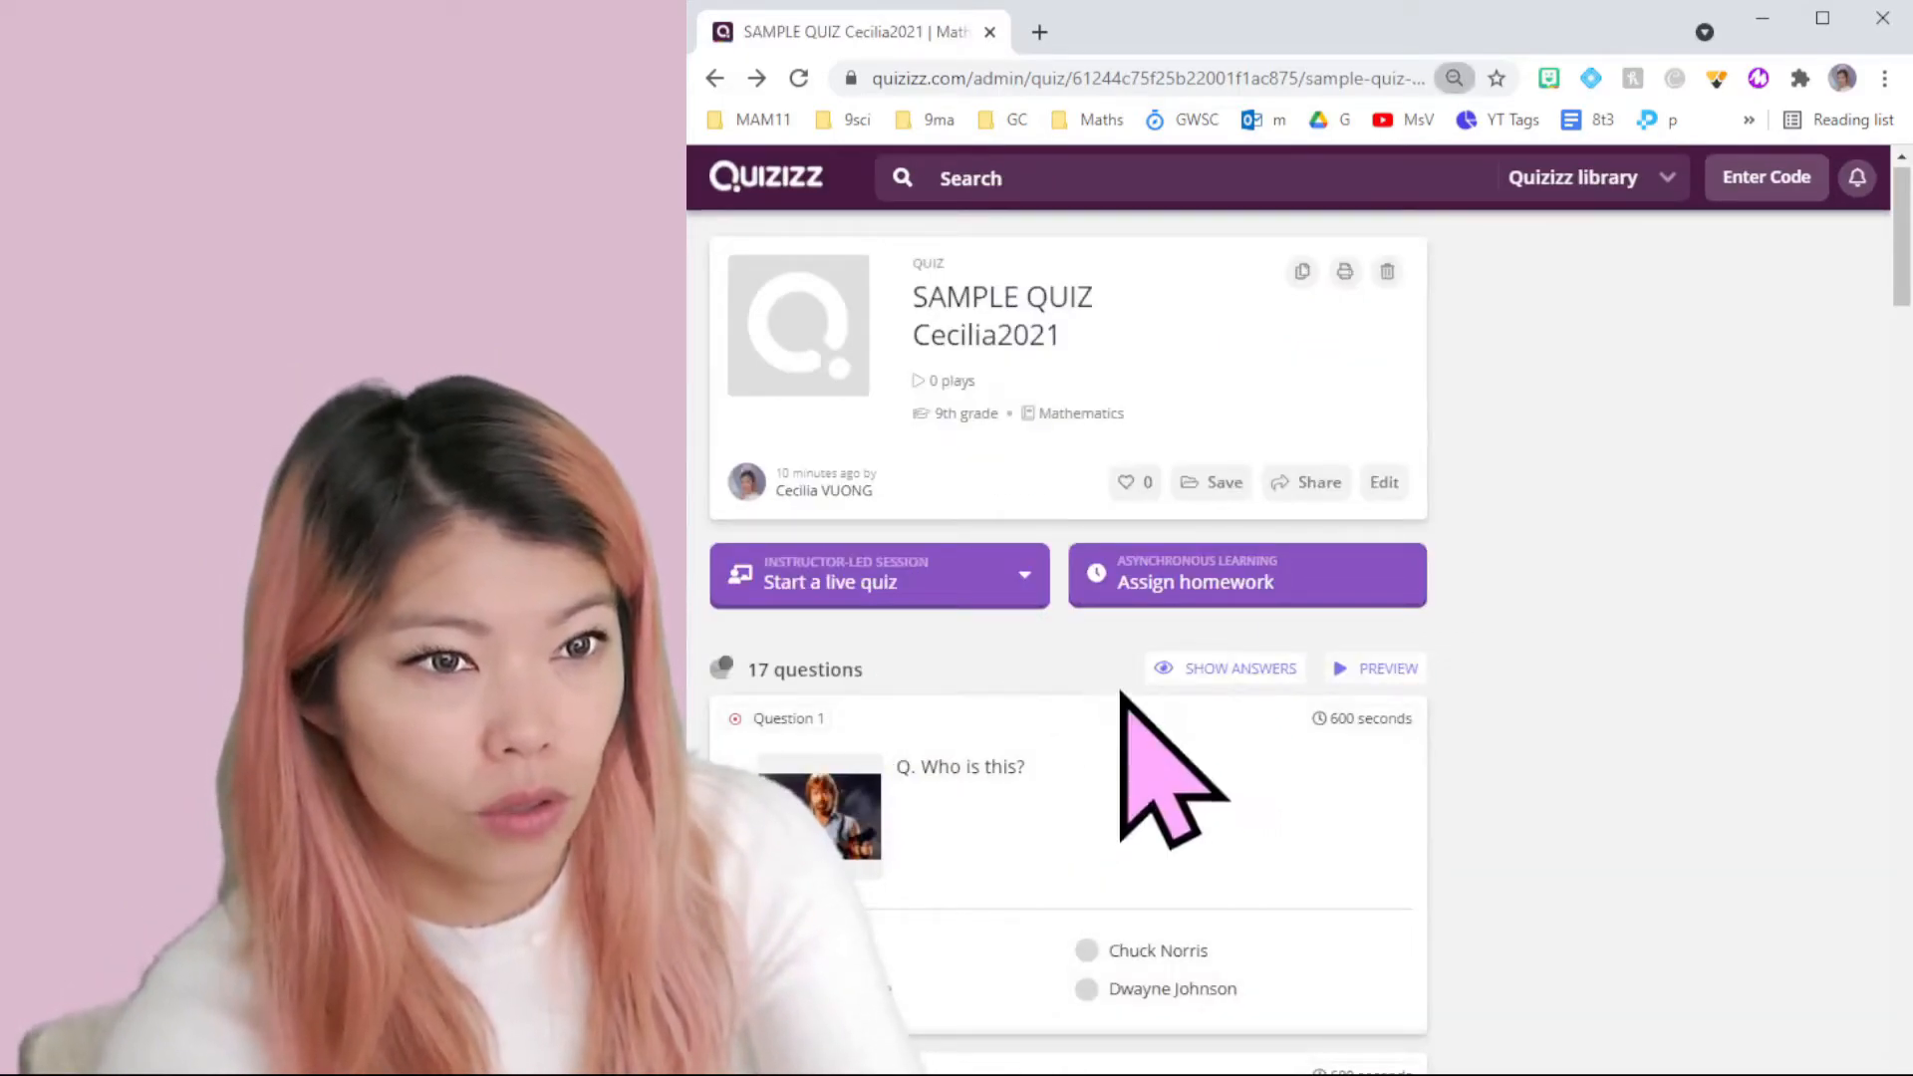
pyautogui.hotkey('ctrl', '-')
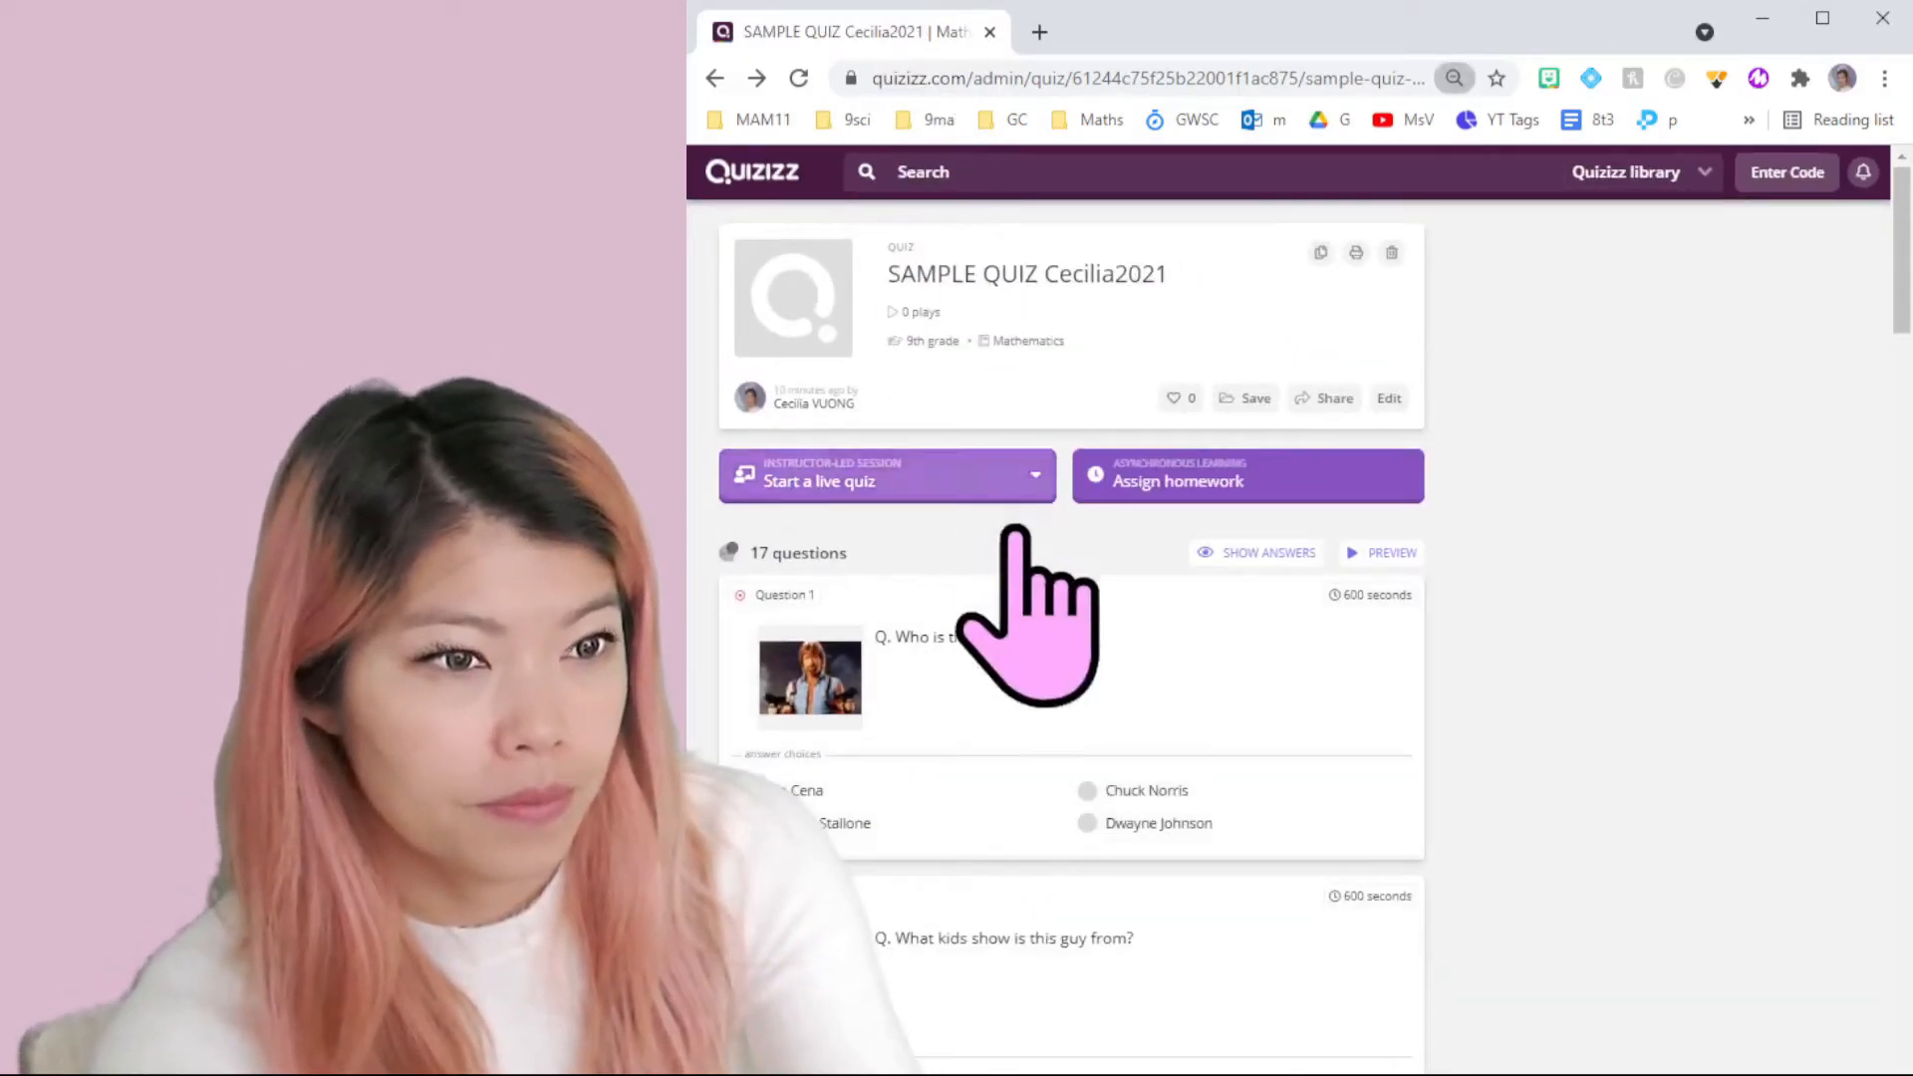
pyautogui.click(1004, 687)
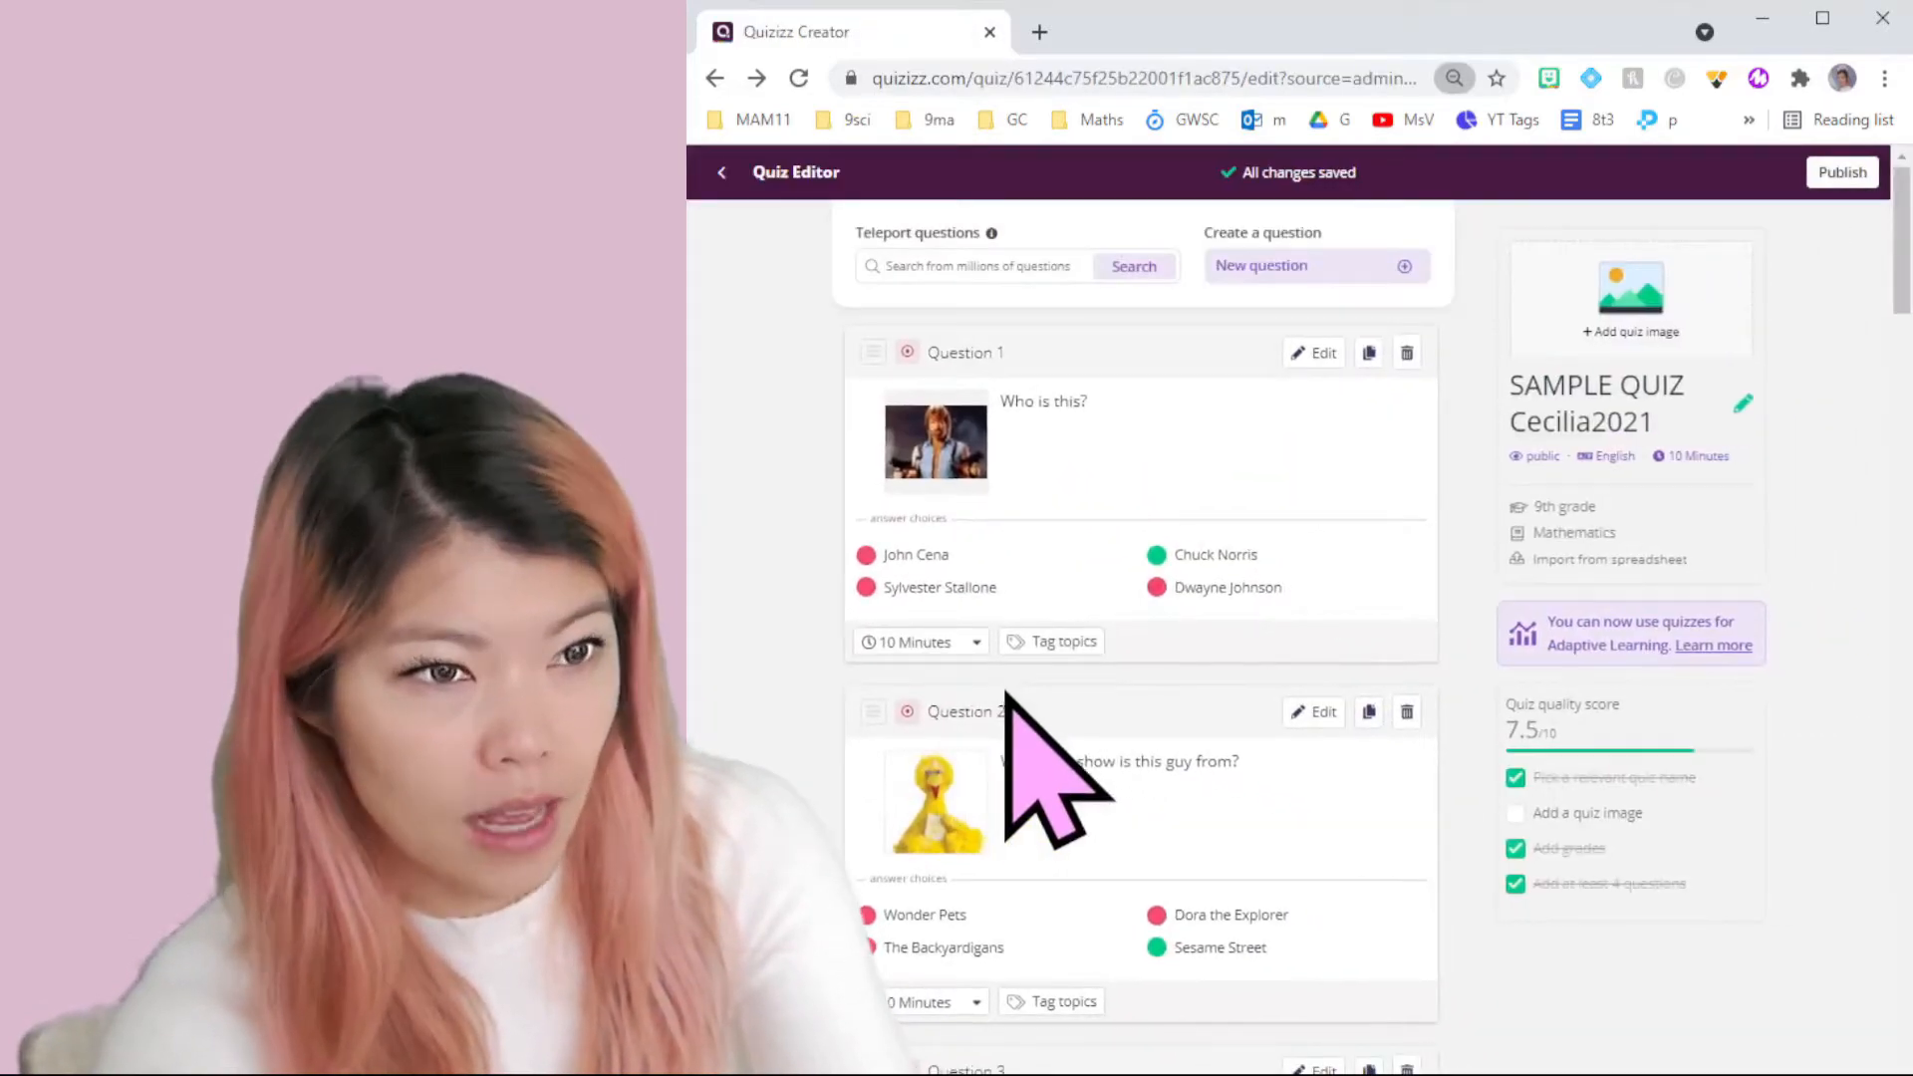
pyautogui.click(727, 172)
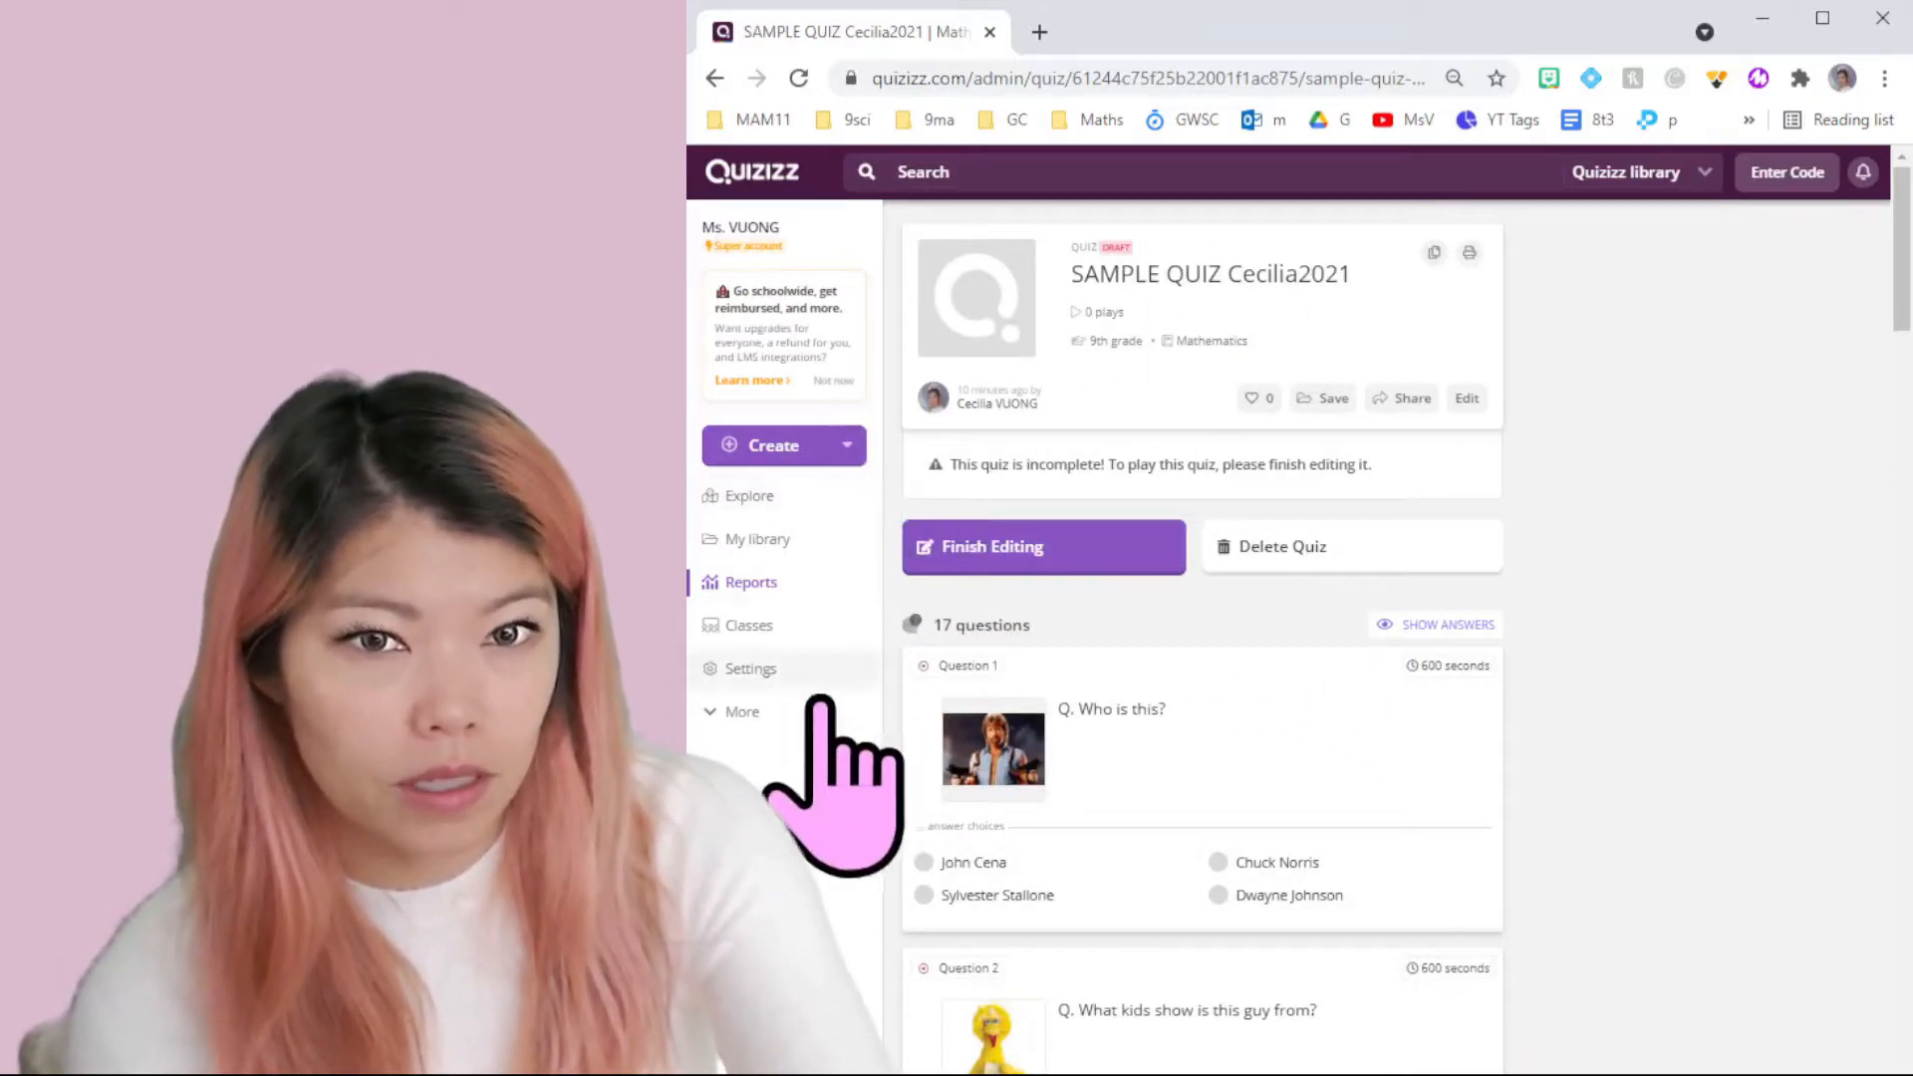
# Step: Open the class list and view the classes offered for import from Google Classroom, without importing any
pyautogui.click(749, 625)
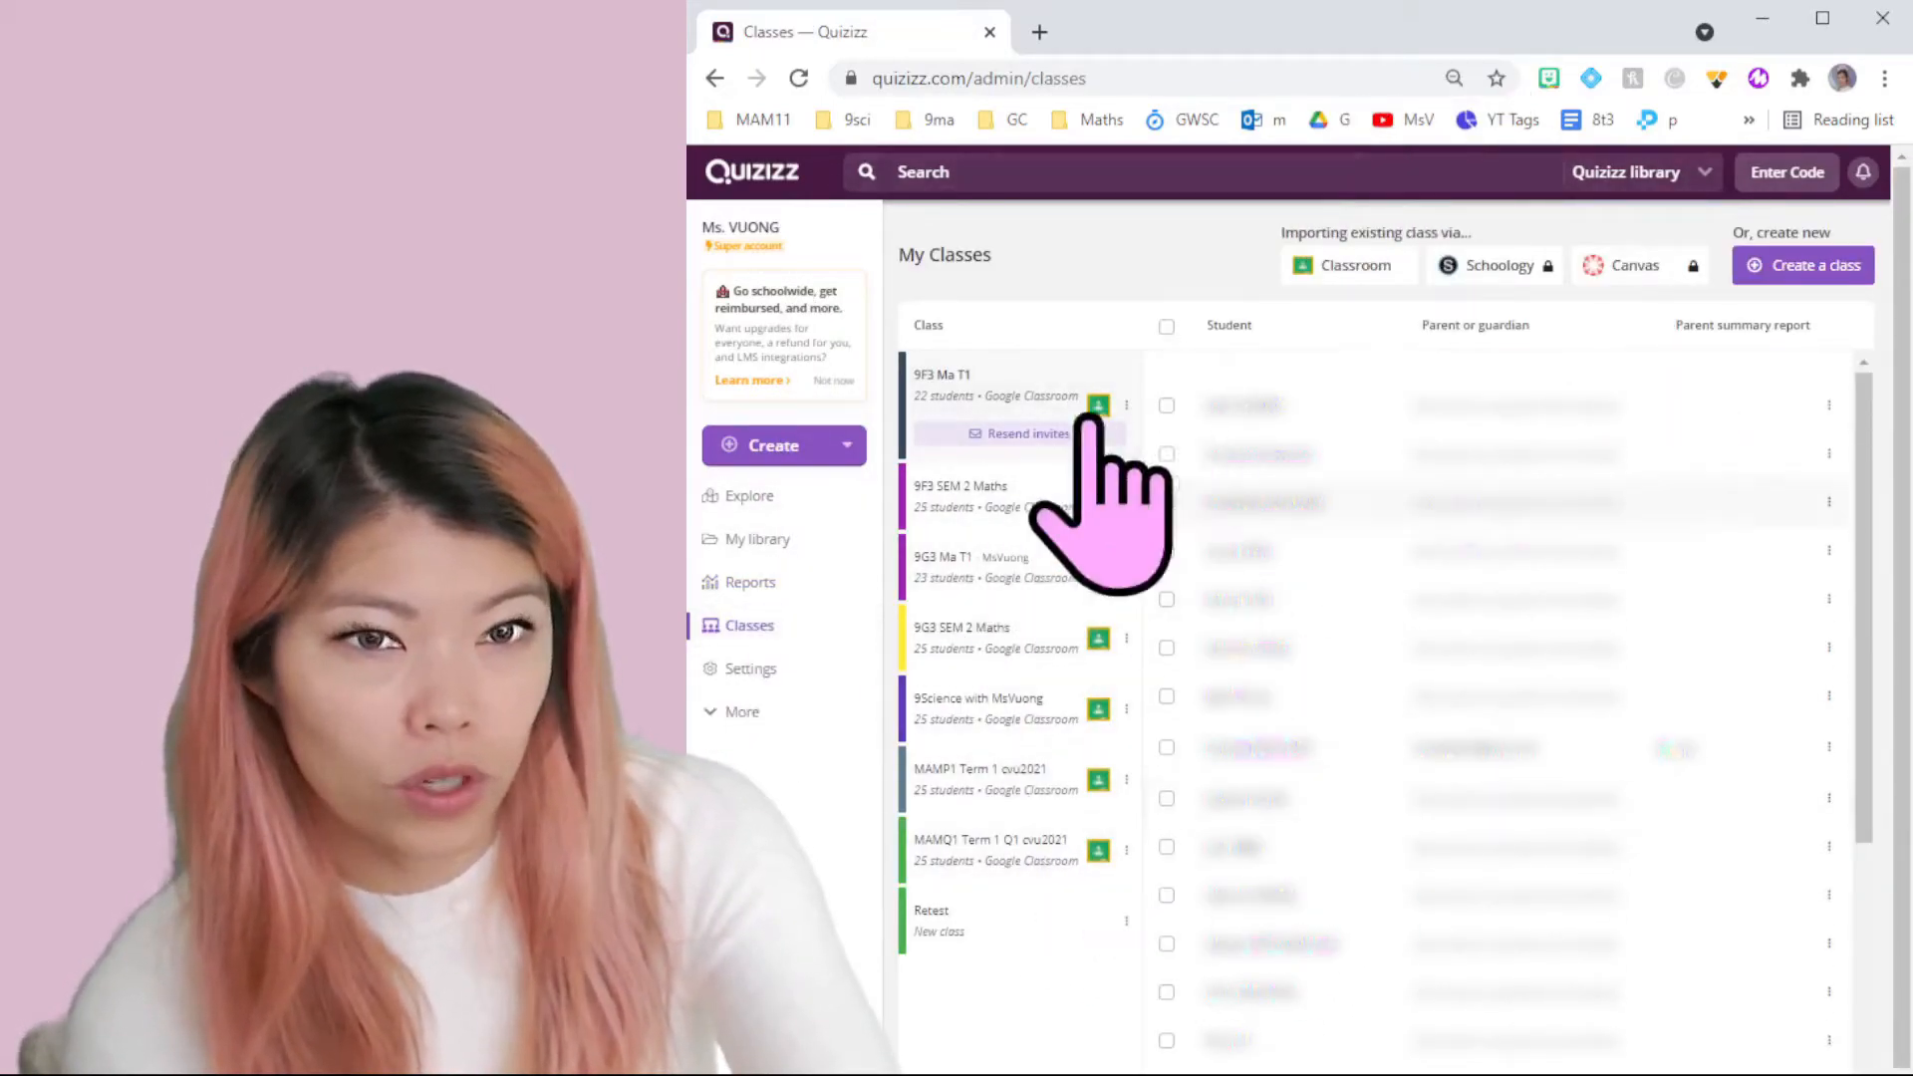
pyautogui.click(1355, 267)
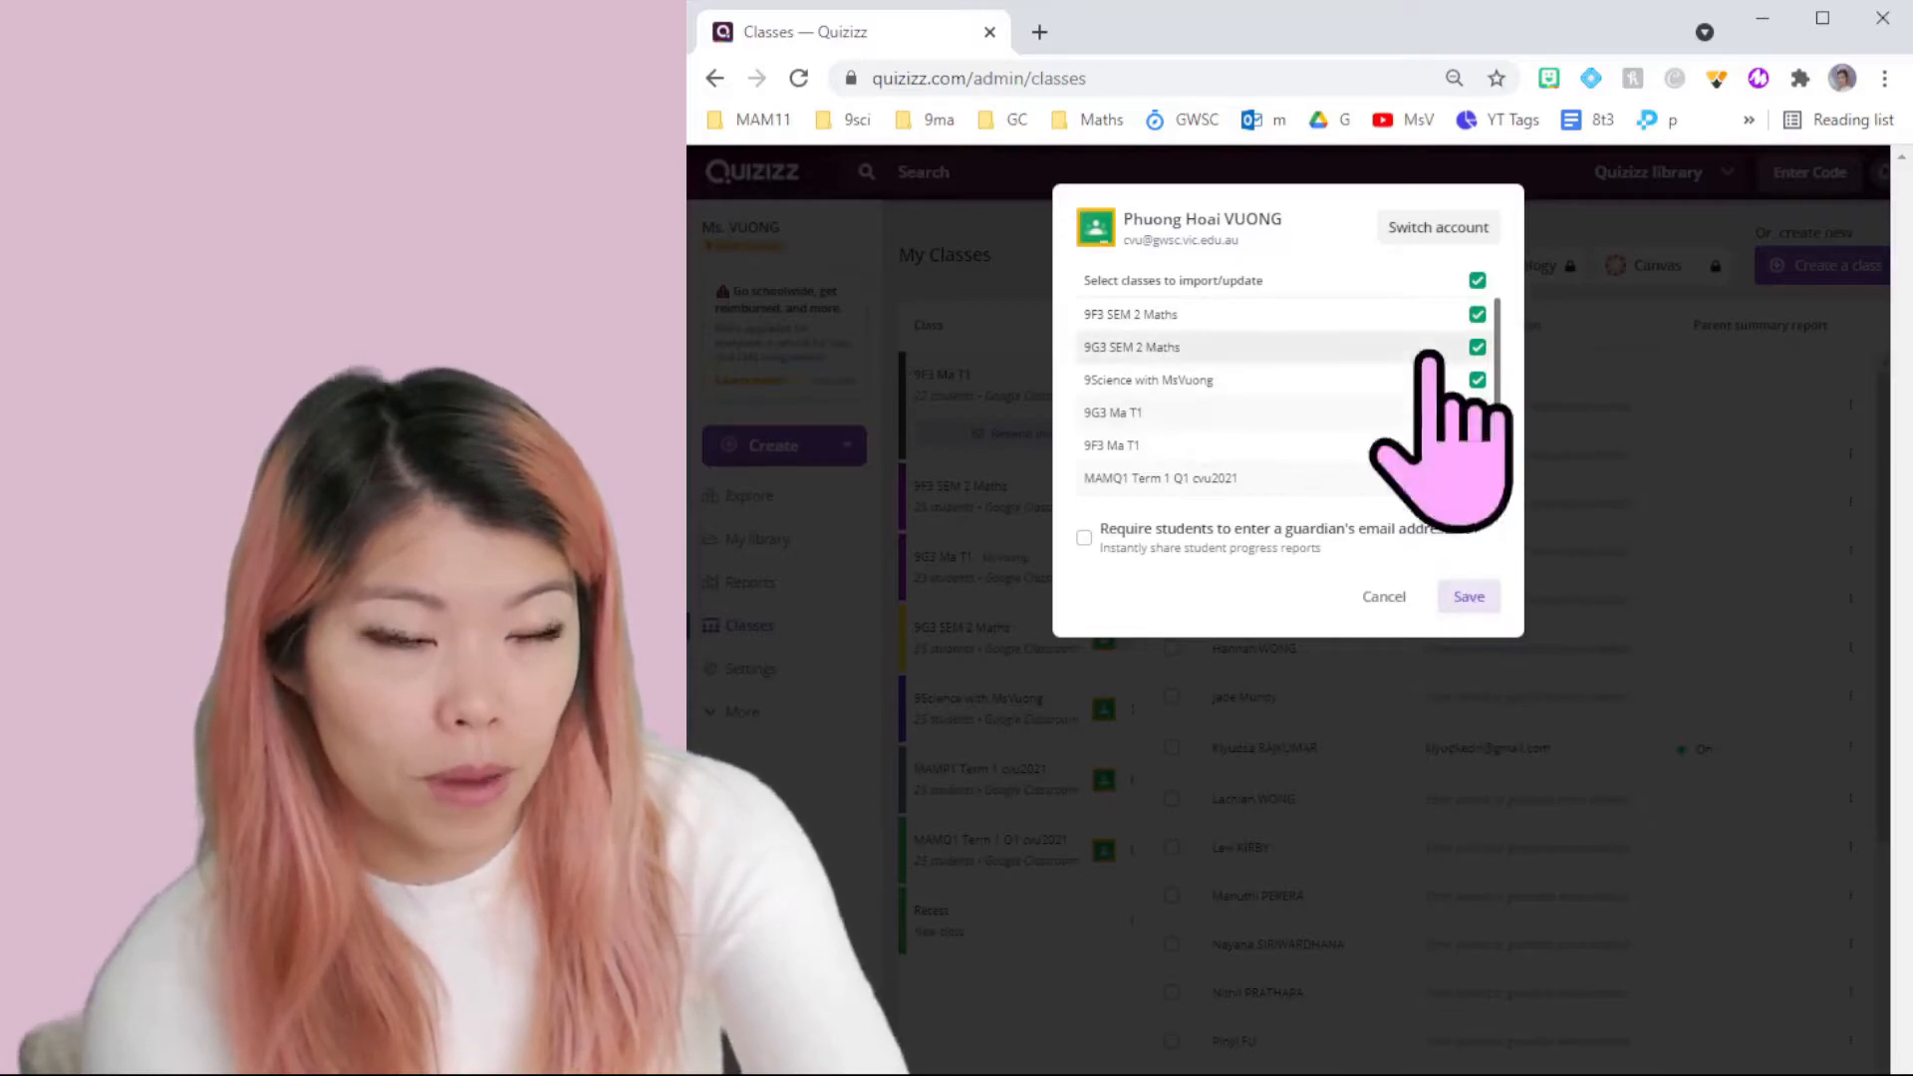
pyautogui.click(1395, 596)
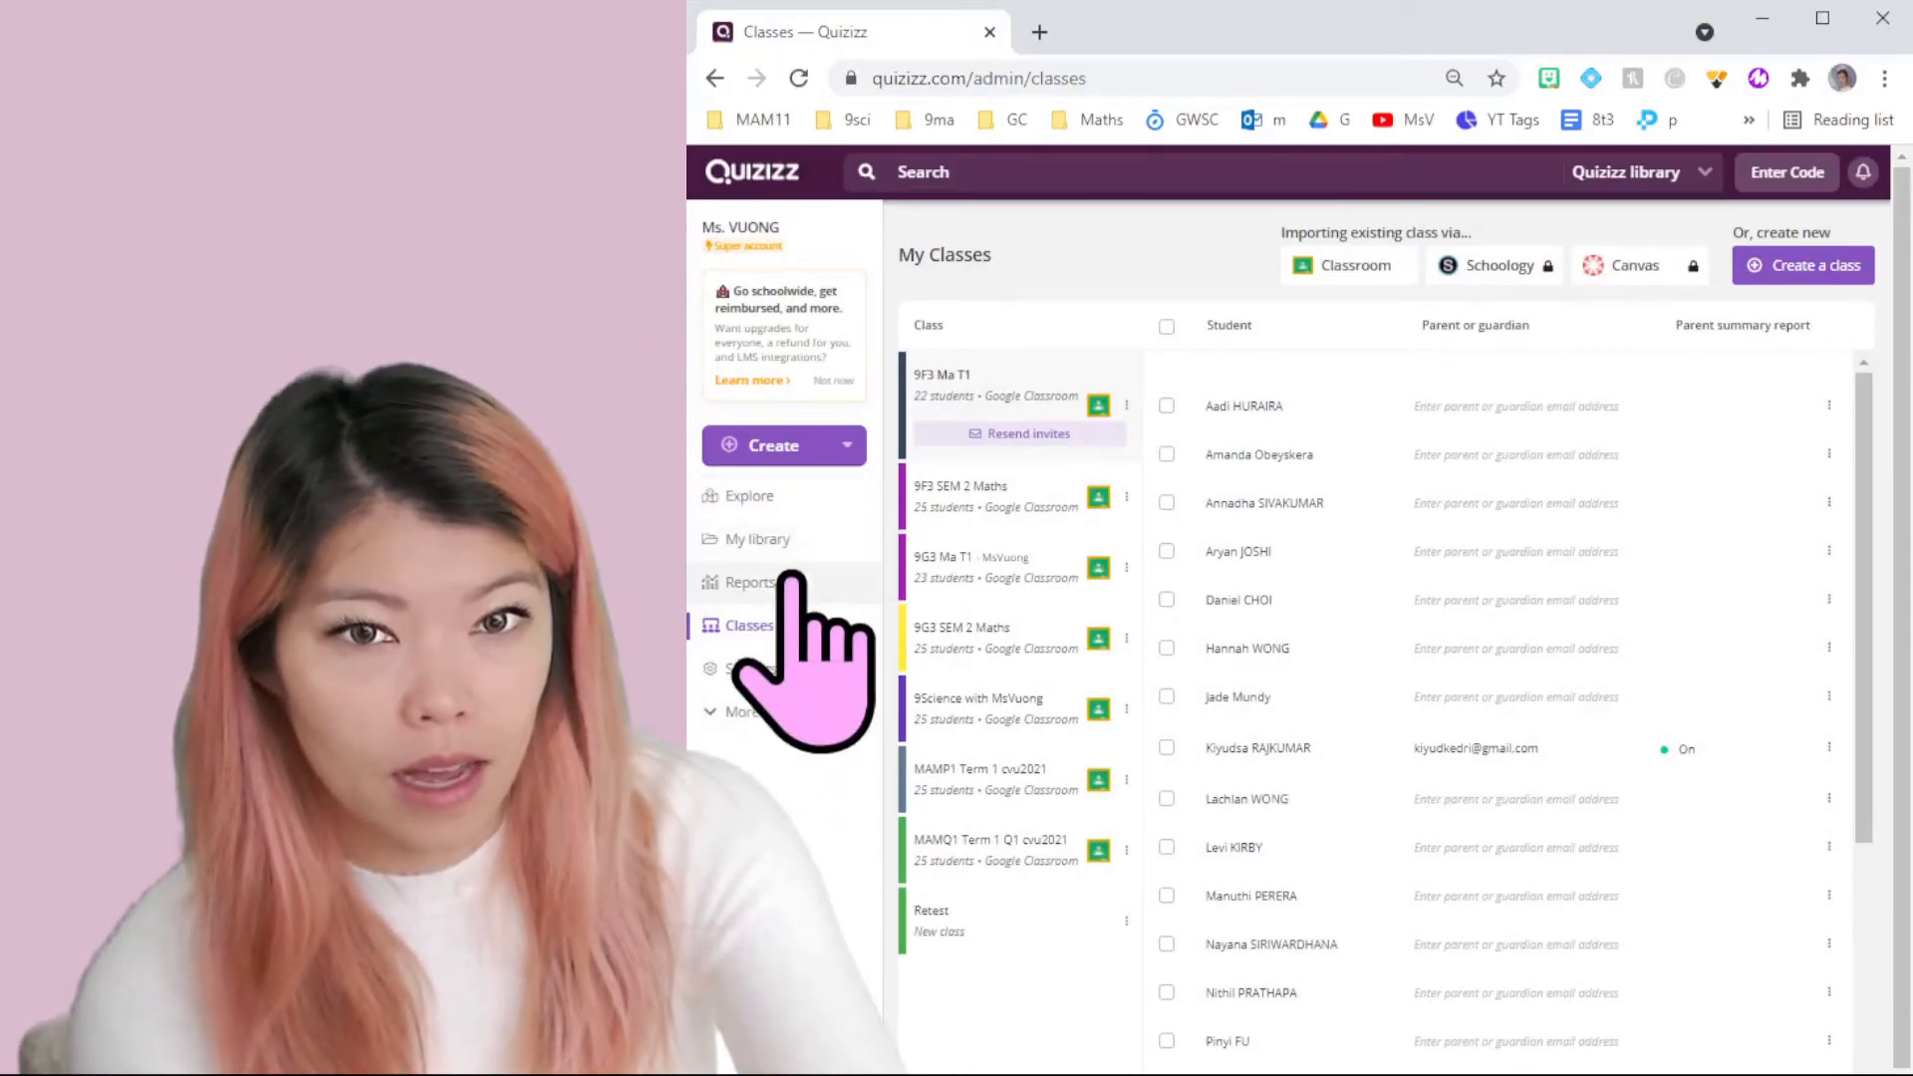
# Step: End the running SAMPLE QUIZ assignment that has three participants, and look over the list of reports
pyautogui.click(801, 532)
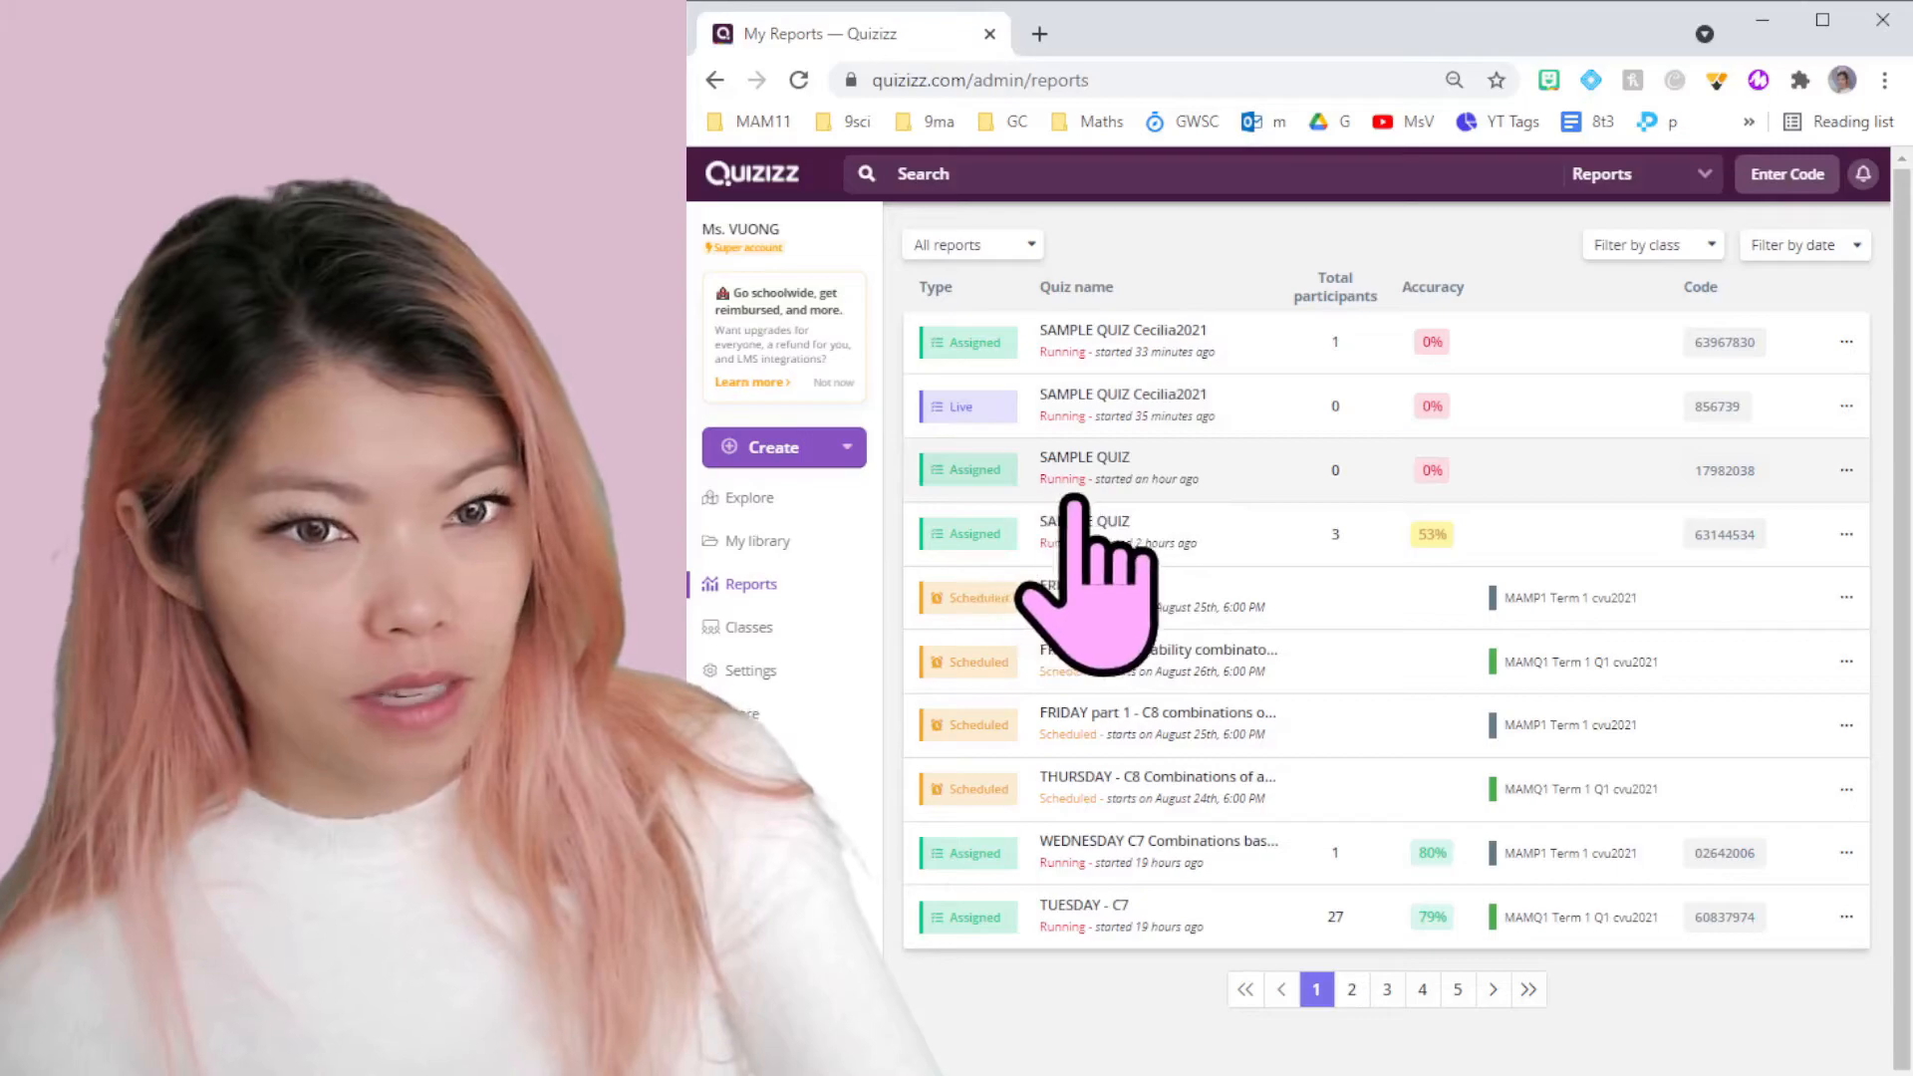
pyautogui.click(1273, 538)
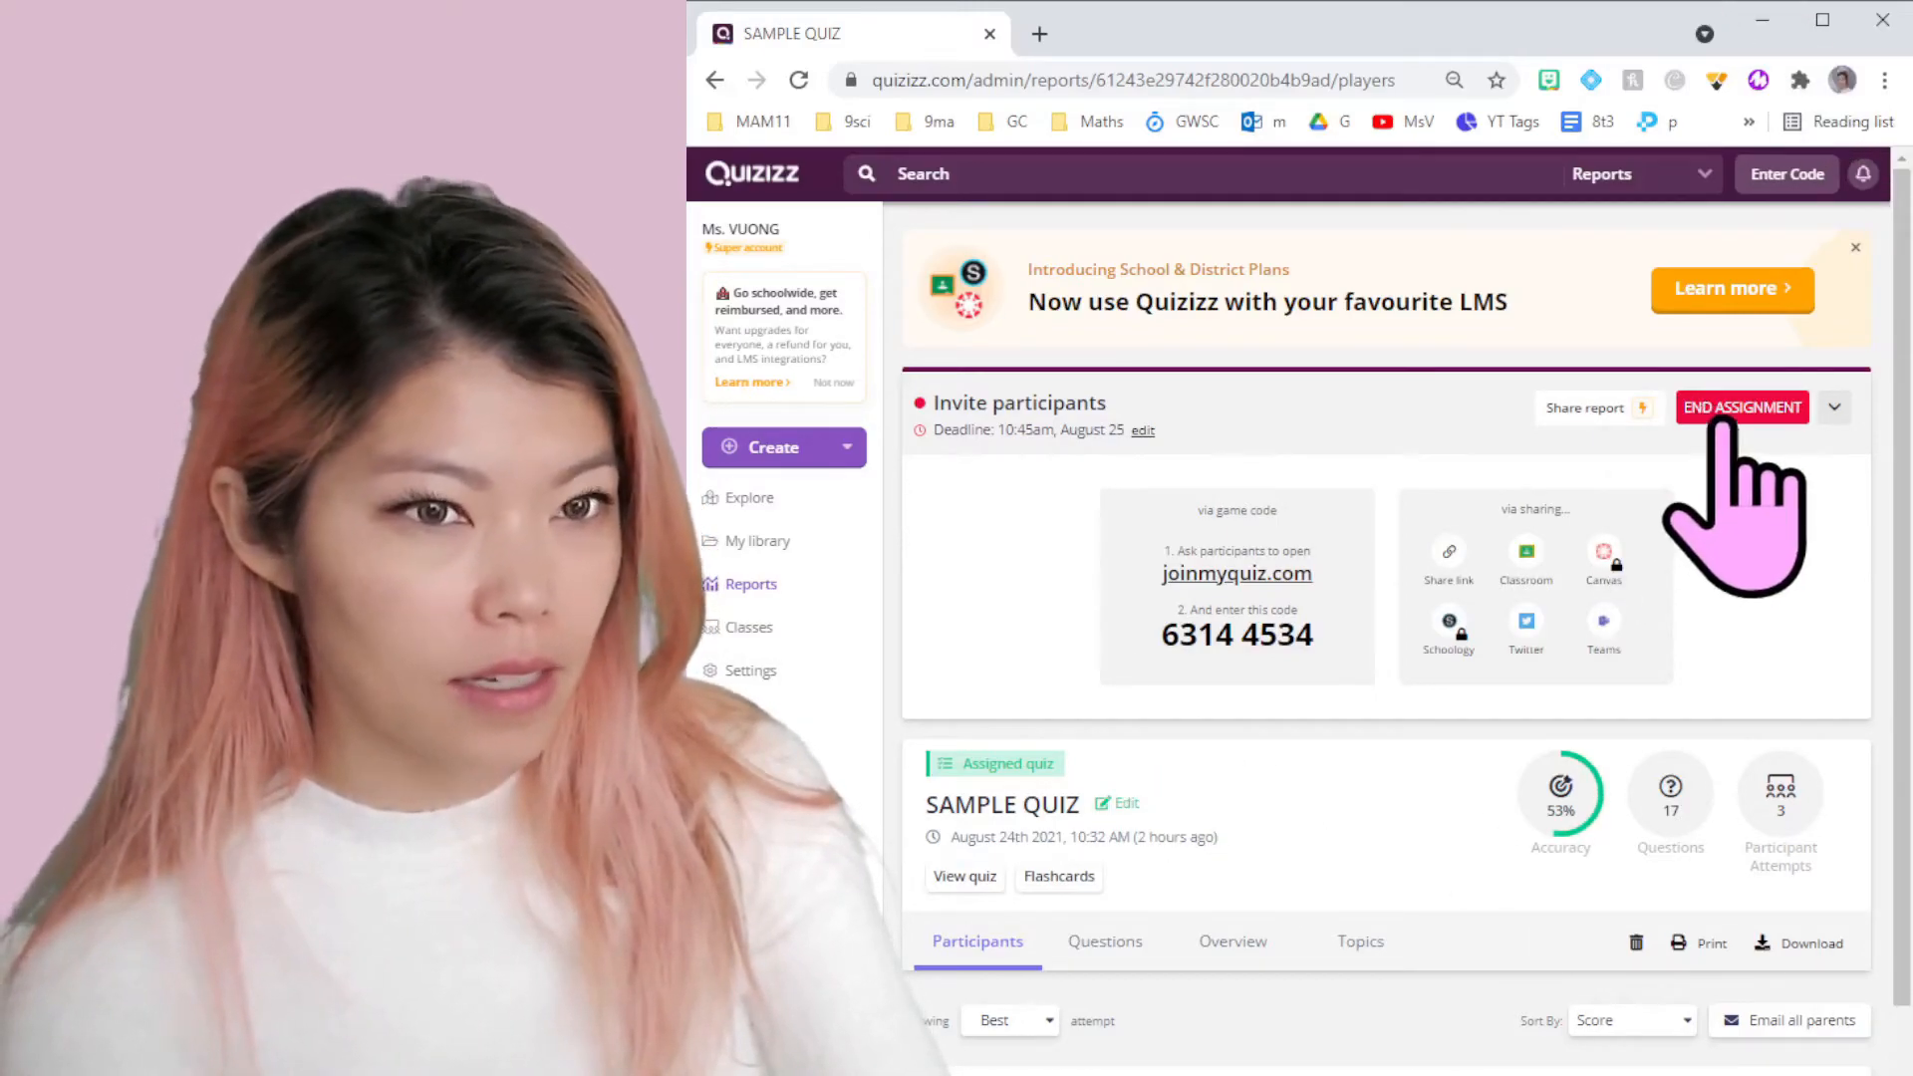
pyautogui.click(1724, 408)
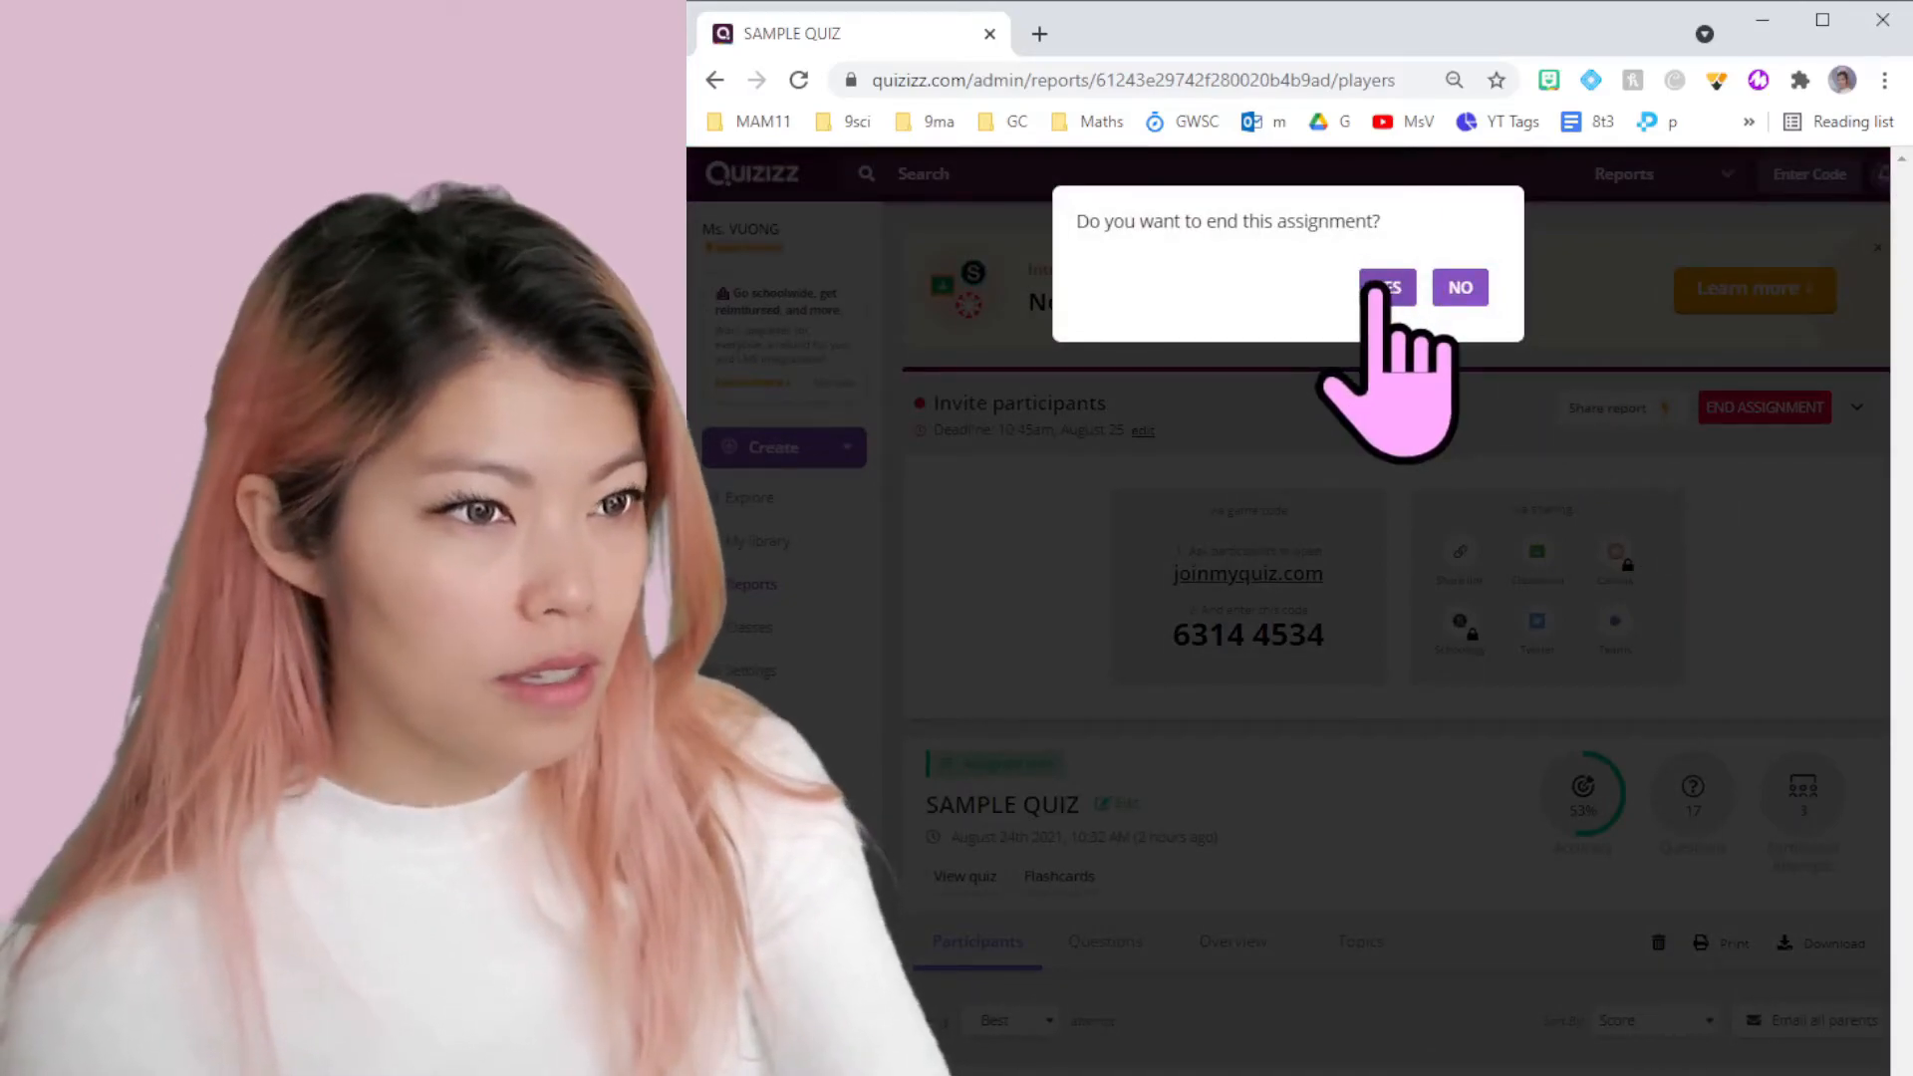
pyautogui.click(1383, 289)
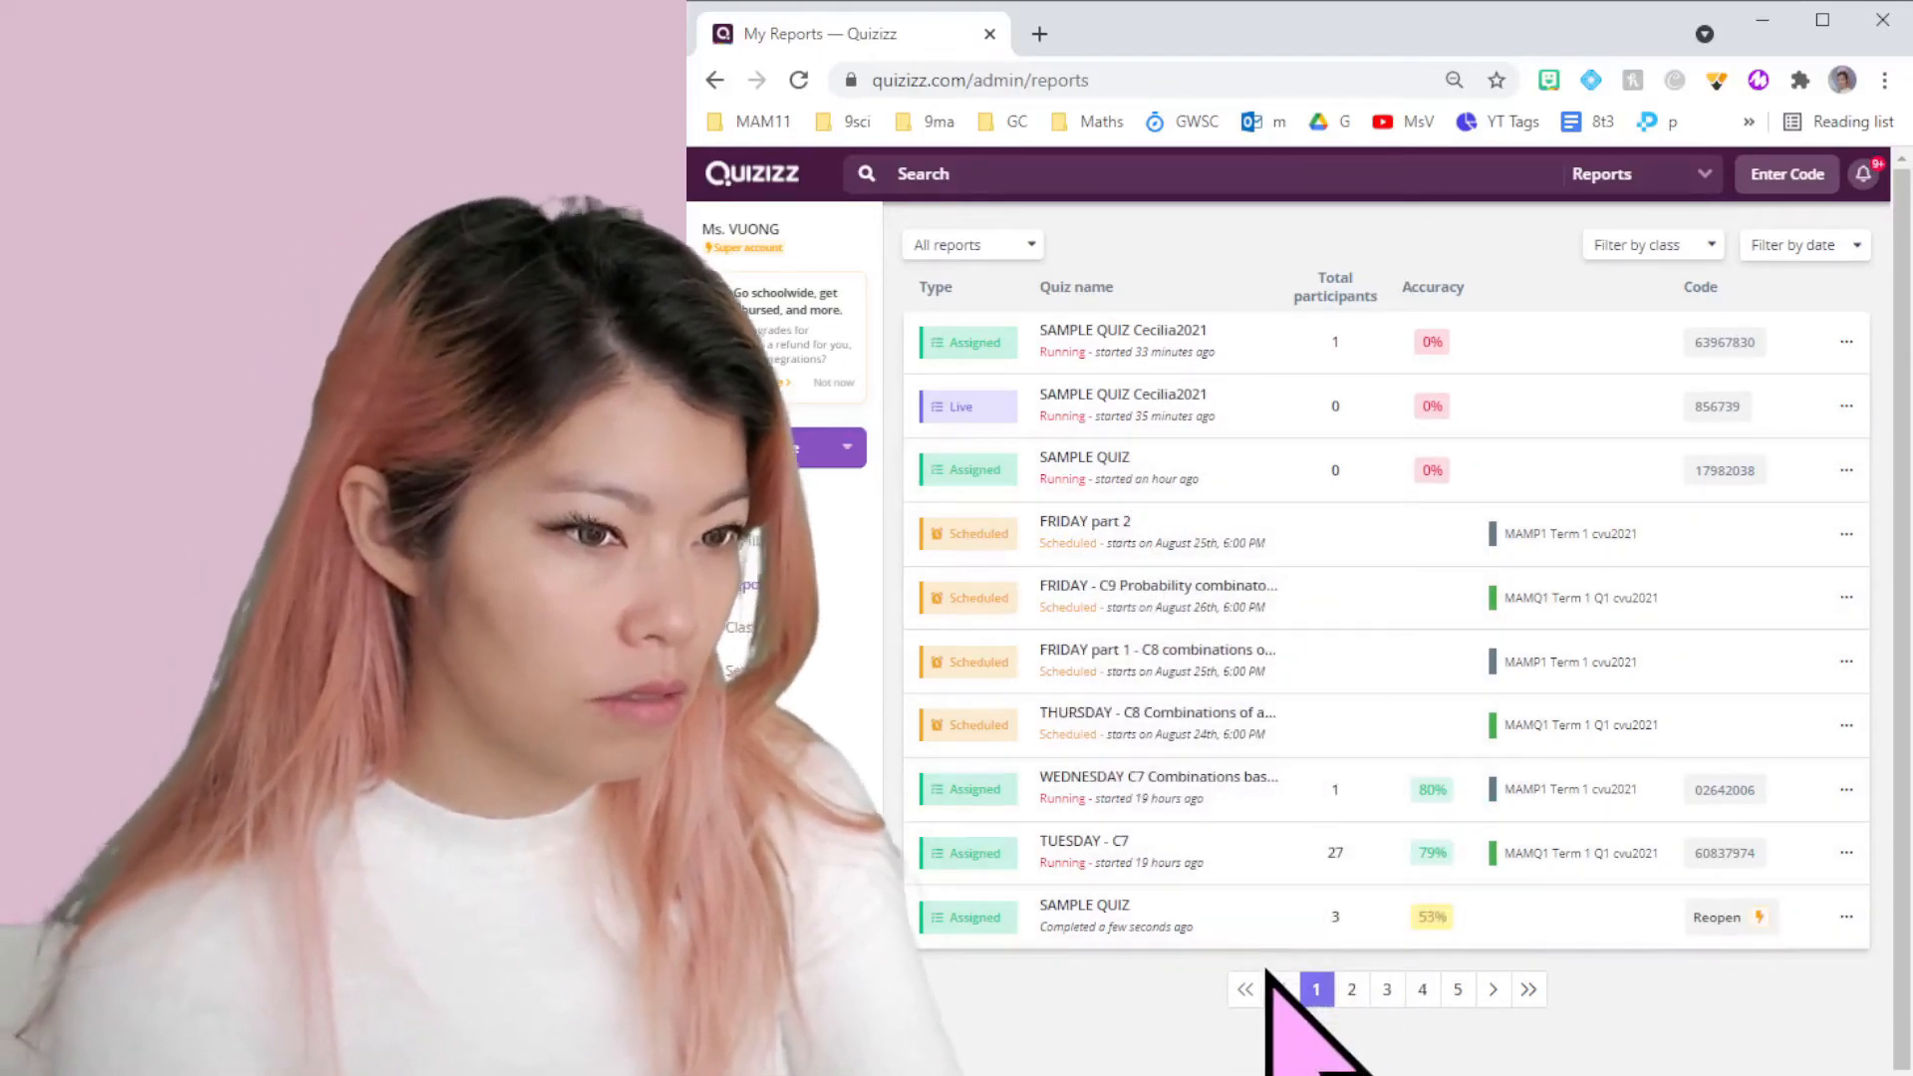
pyautogui.scroll(-1, 1225, 537)
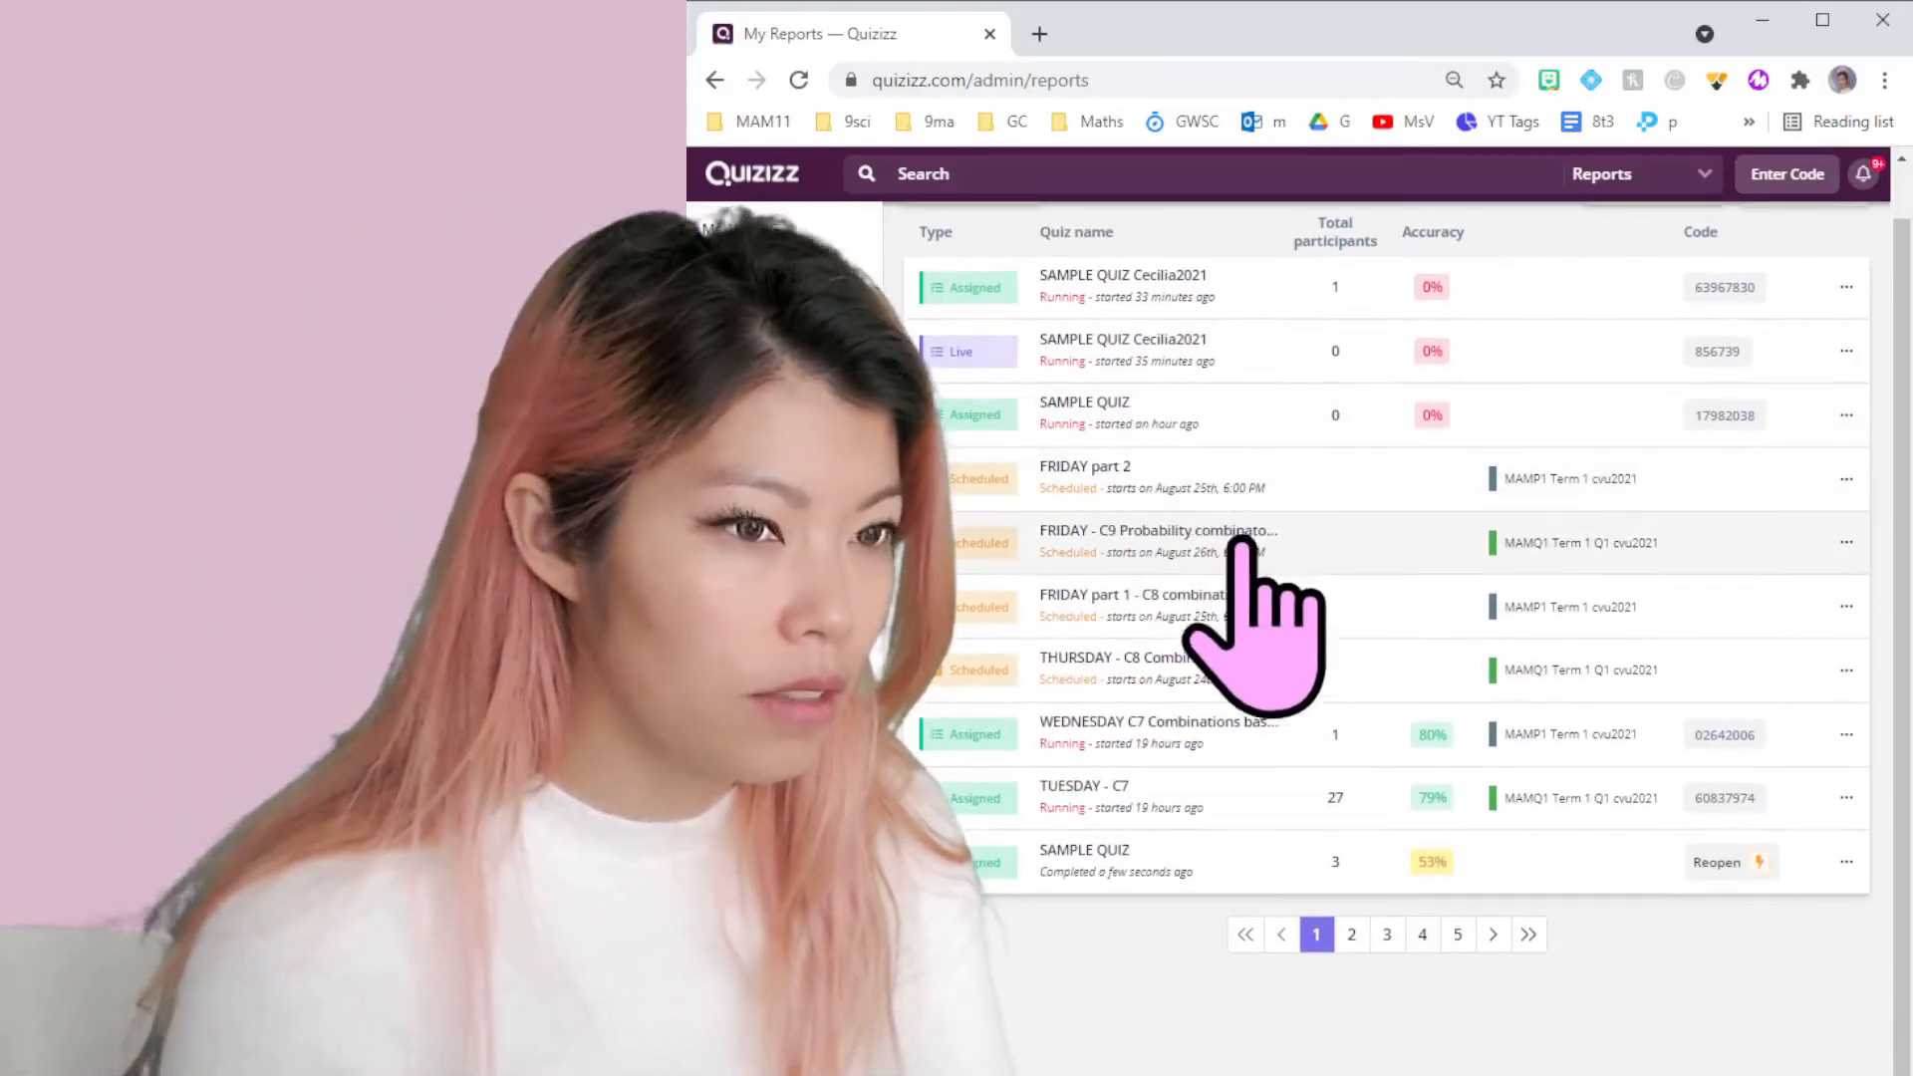
pyautogui.scroll(1, 1315, 772)
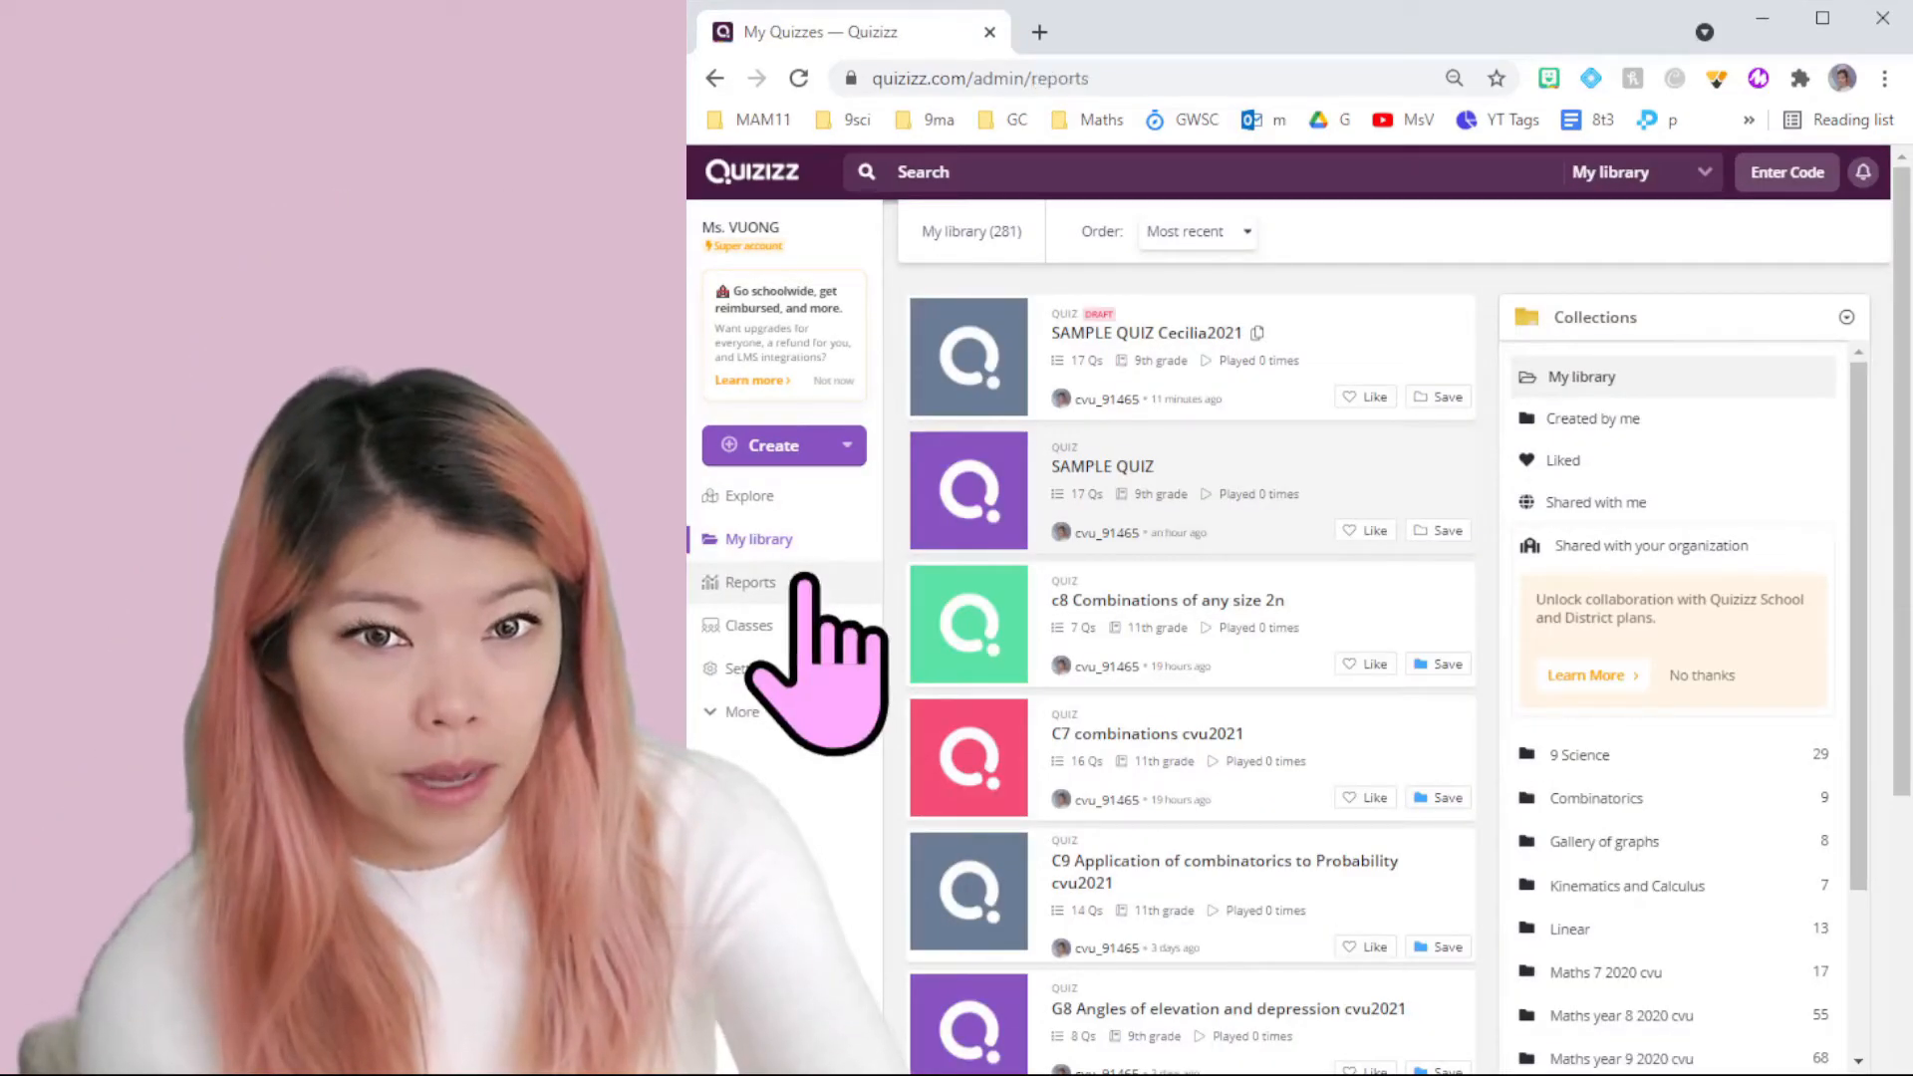
# Step: Open the report of the SAMPLE QUIZ assignment with three participants and download it as a spreadsheet
pyautogui.click(797, 586)
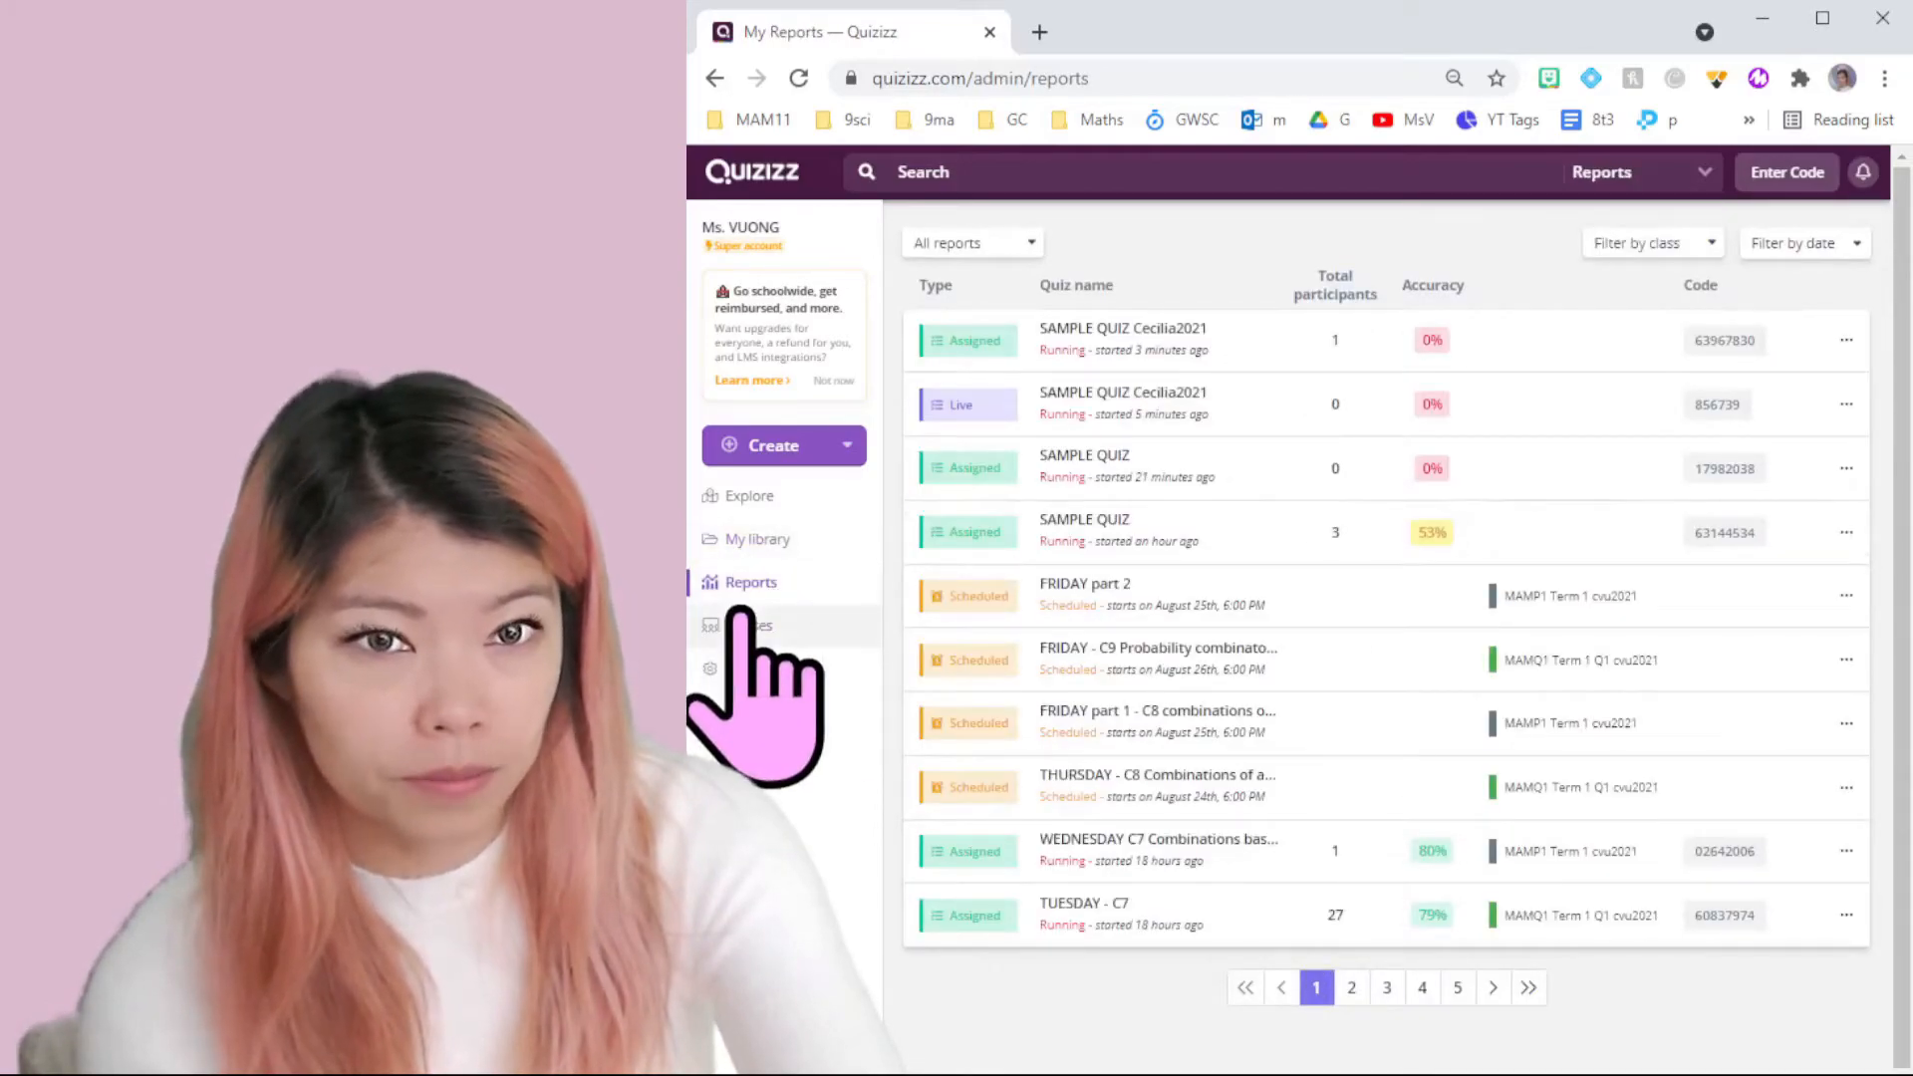
pyautogui.click(1199, 543)
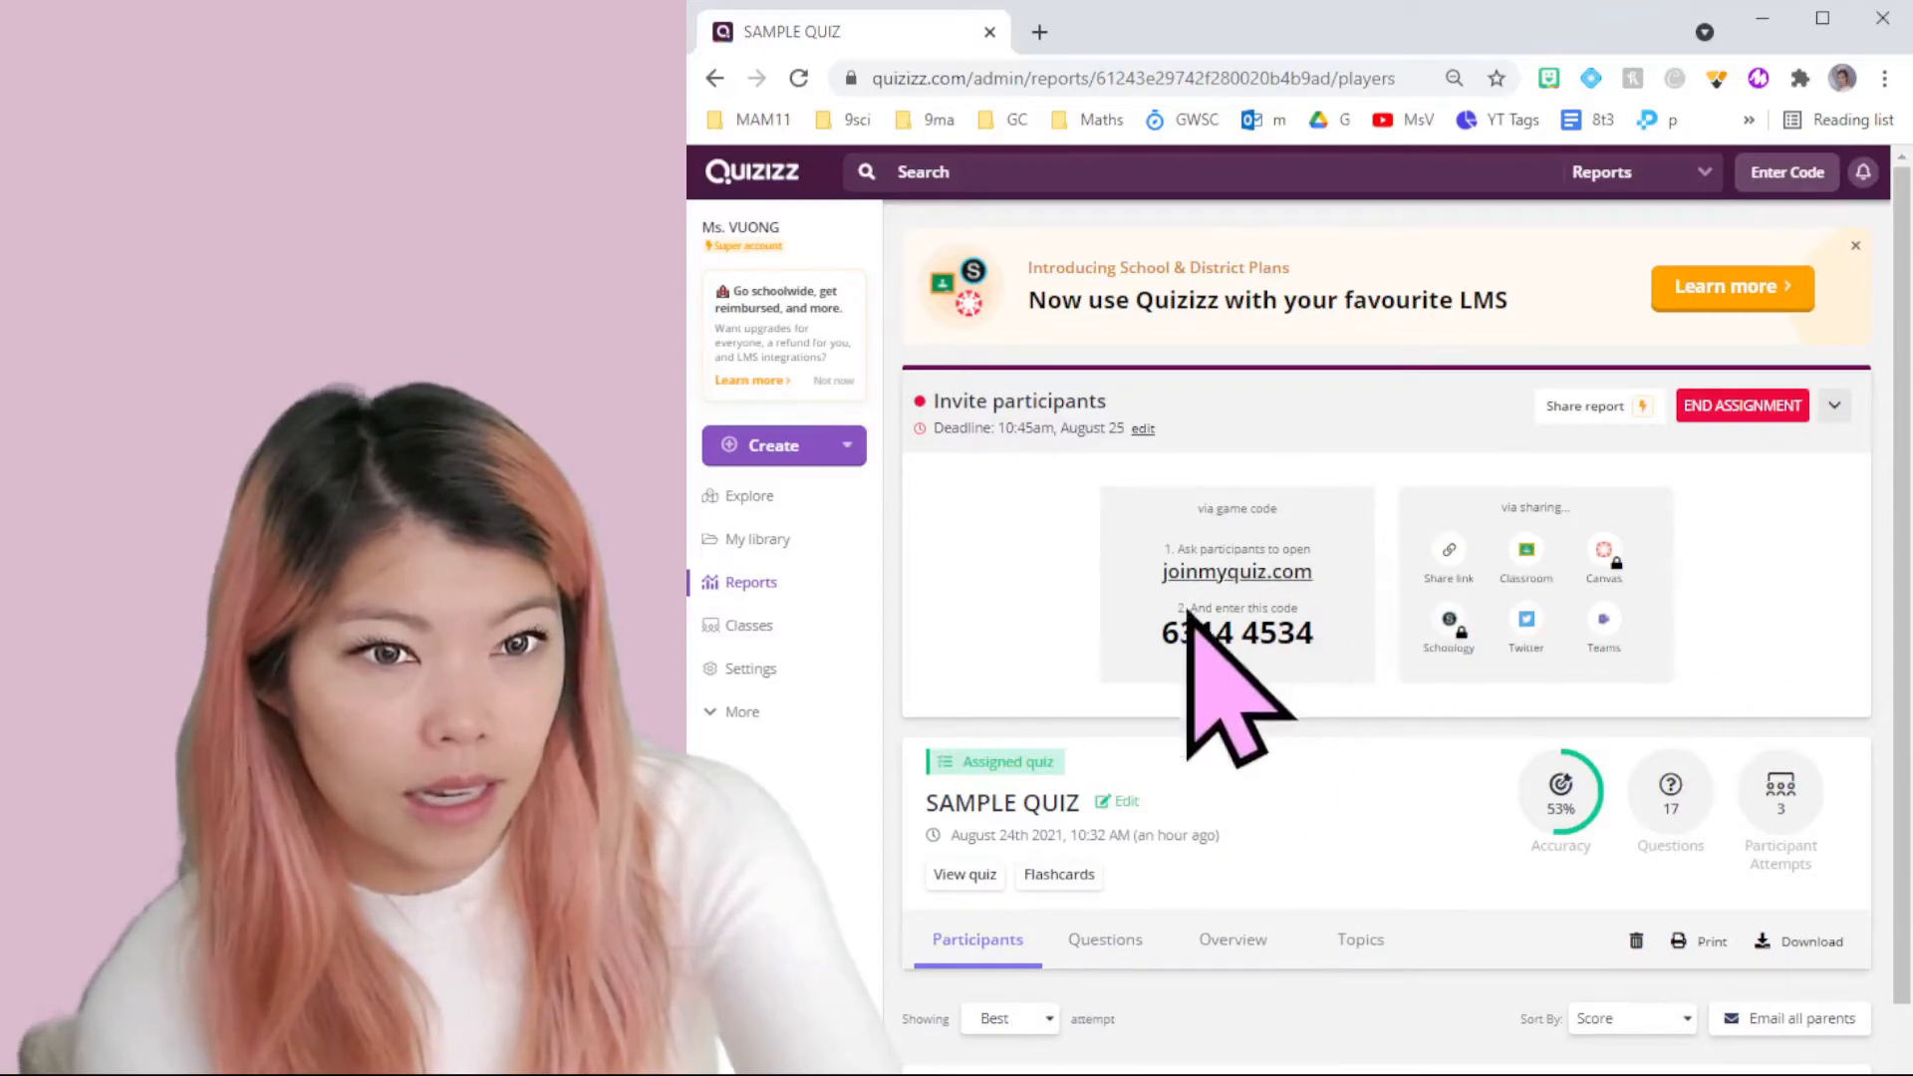
pyautogui.scroll(-1, 1392, 797)
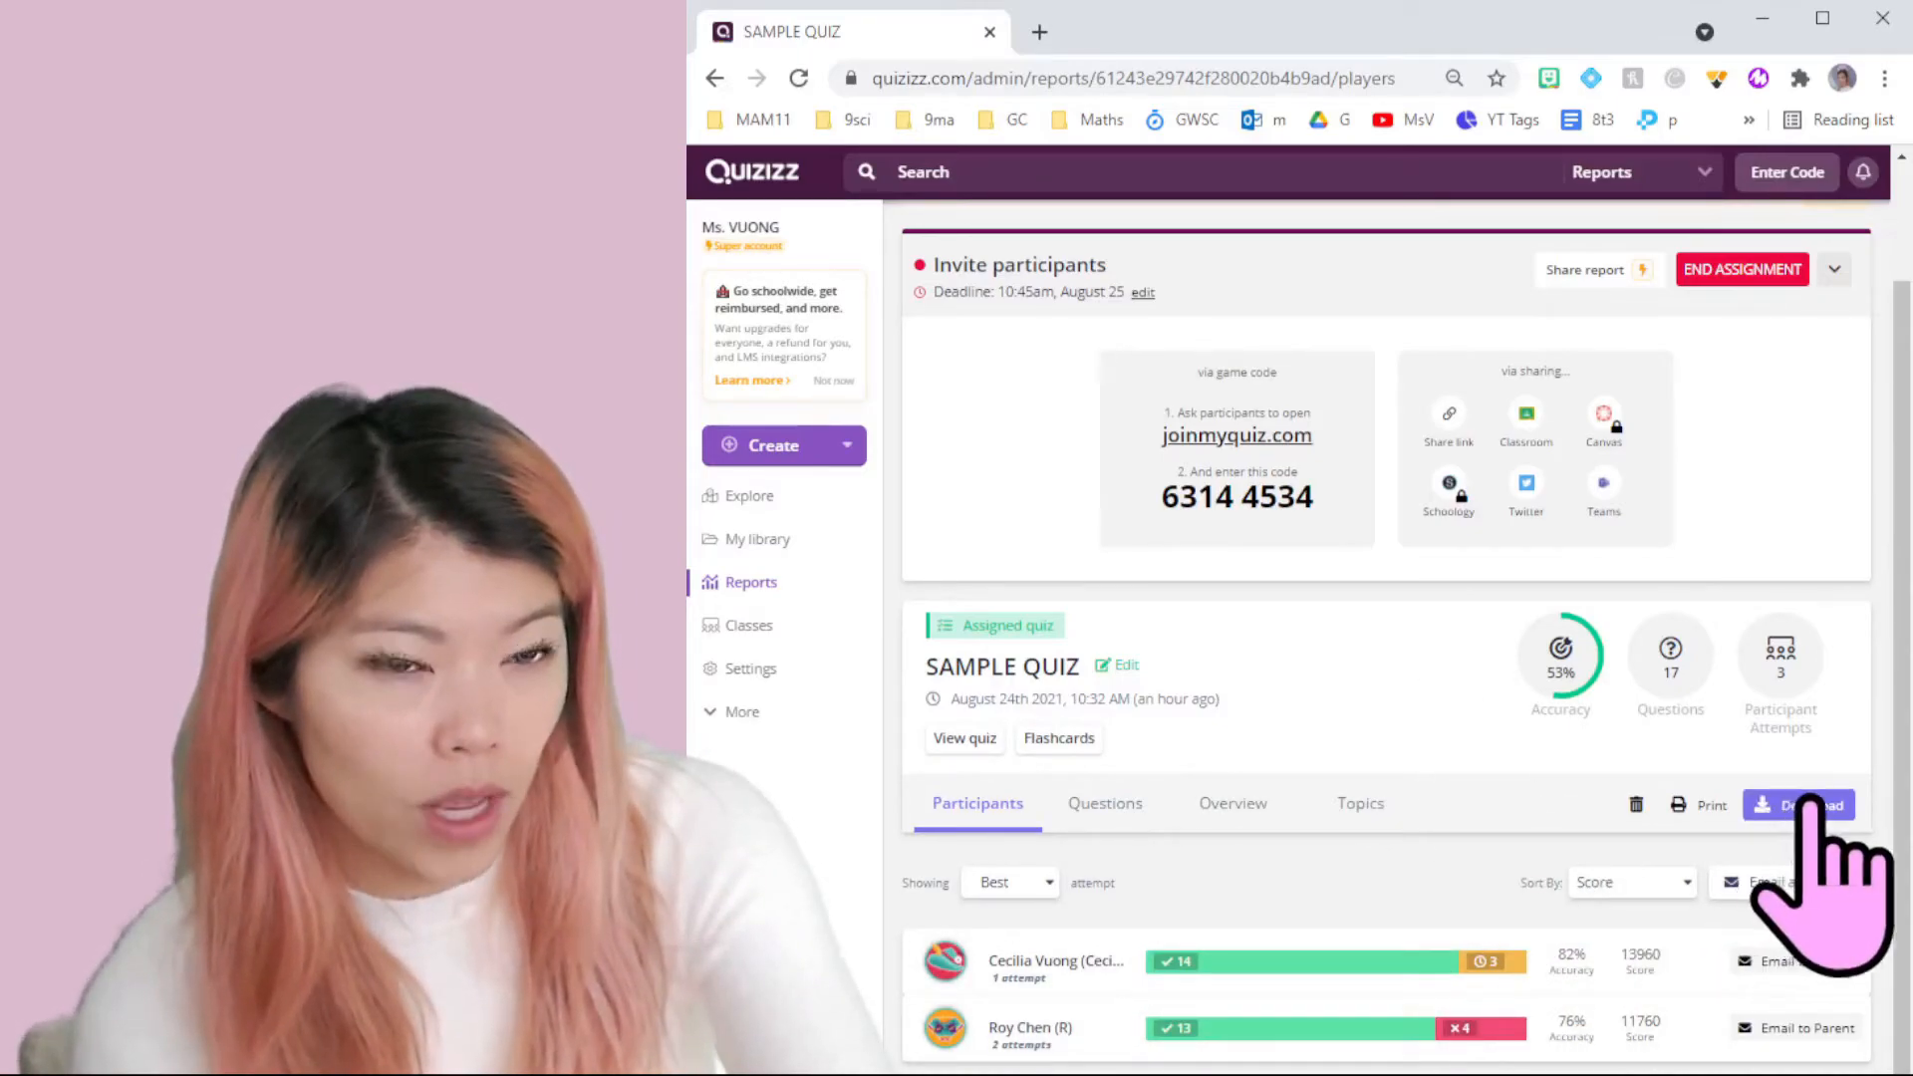
pyautogui.click(1811, 804)
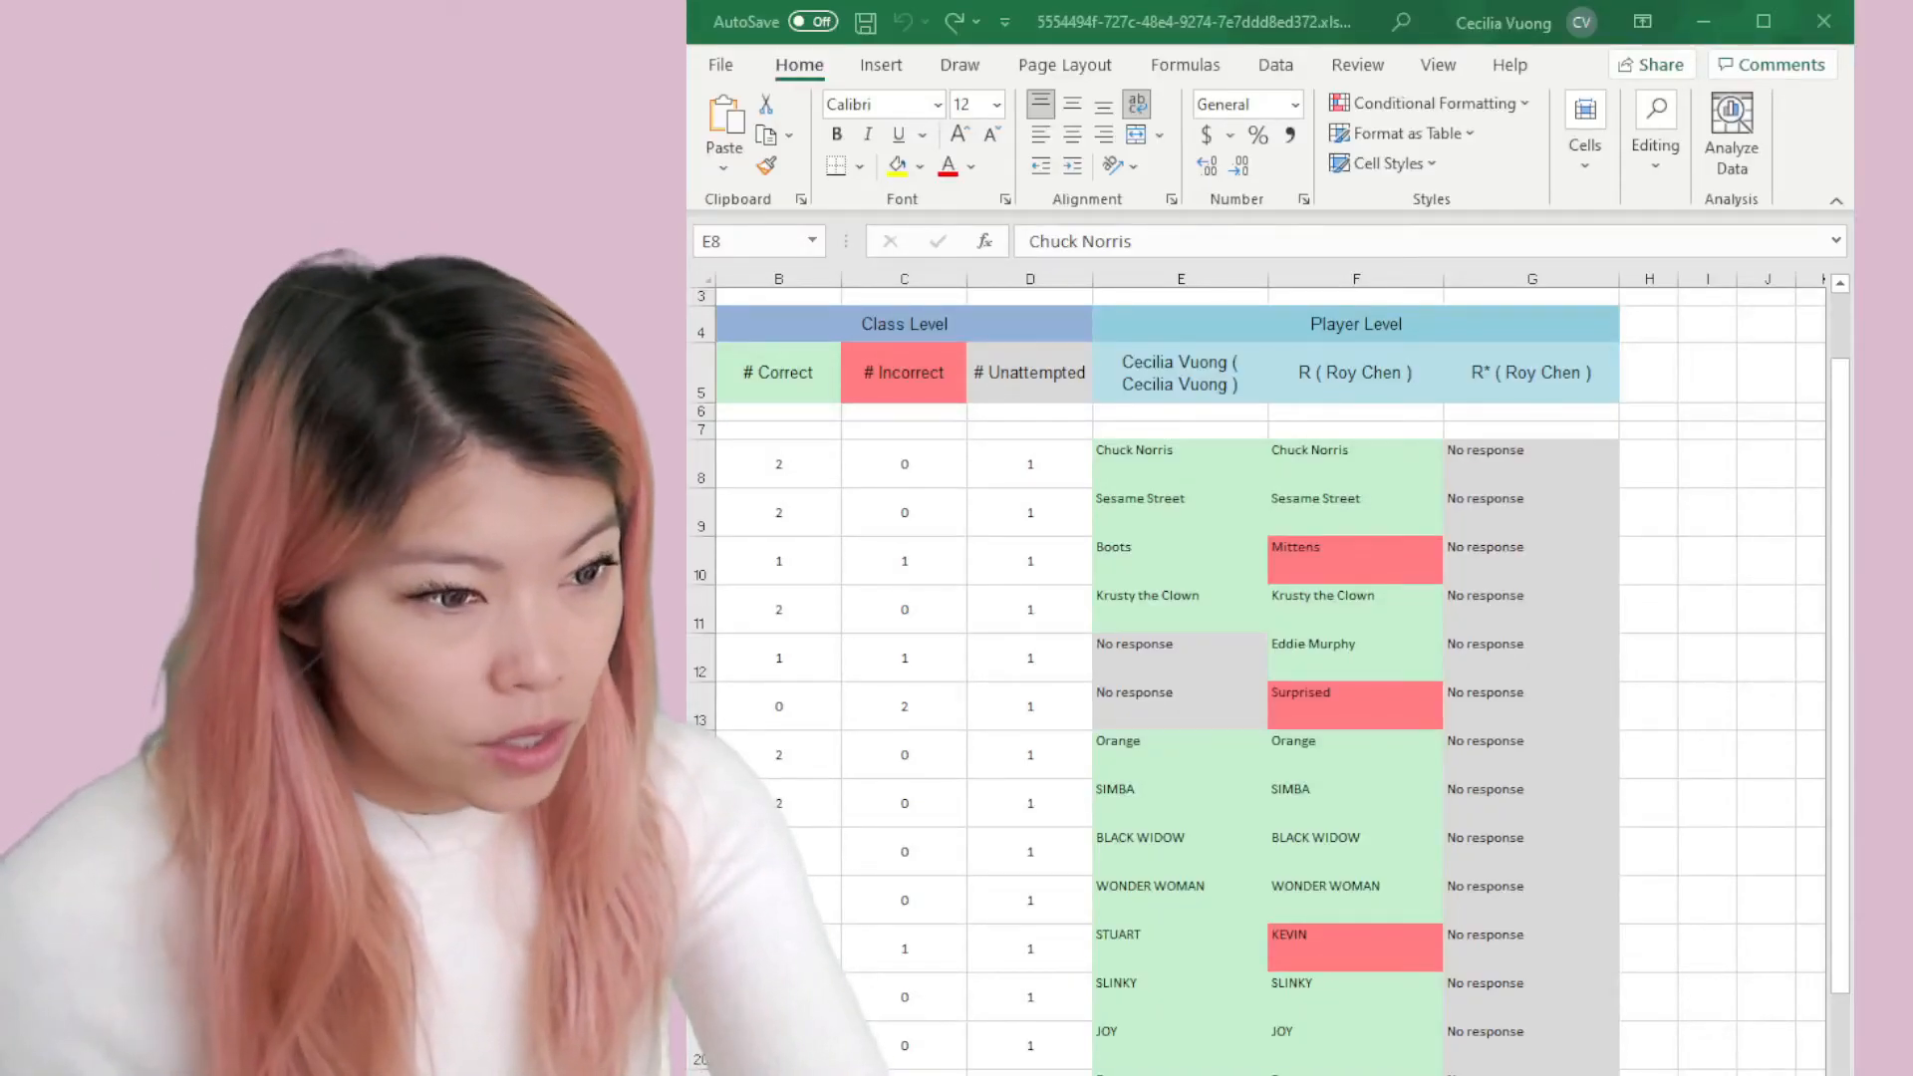
# Step: Examine the downloaded report in Excel, including the questions, class-level result columns and each player's responses
pyautogui.click(1180, 464)
pyautogui.hscroll(-3, 1270, 672)
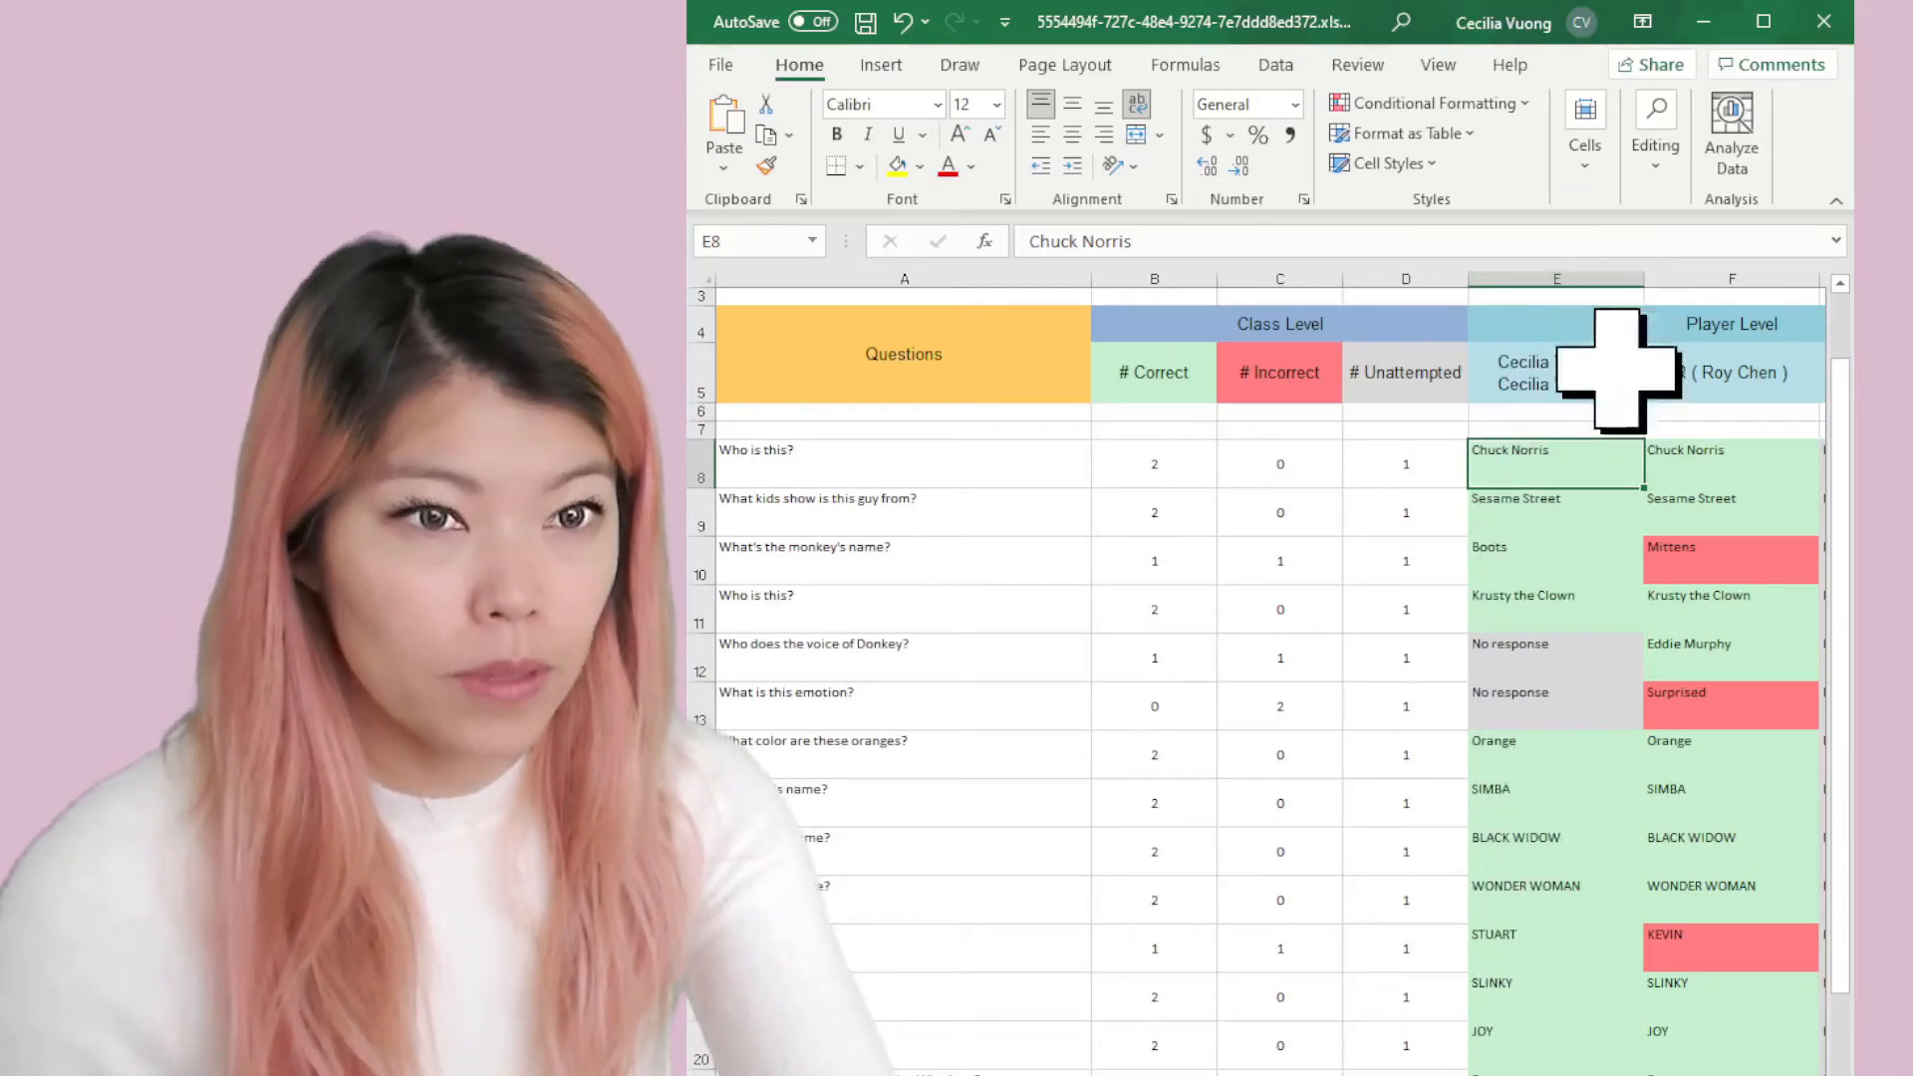
pyautogui.scroll(-3, 1537, 714)
pyautogui.scroll(4, 1542, 688)
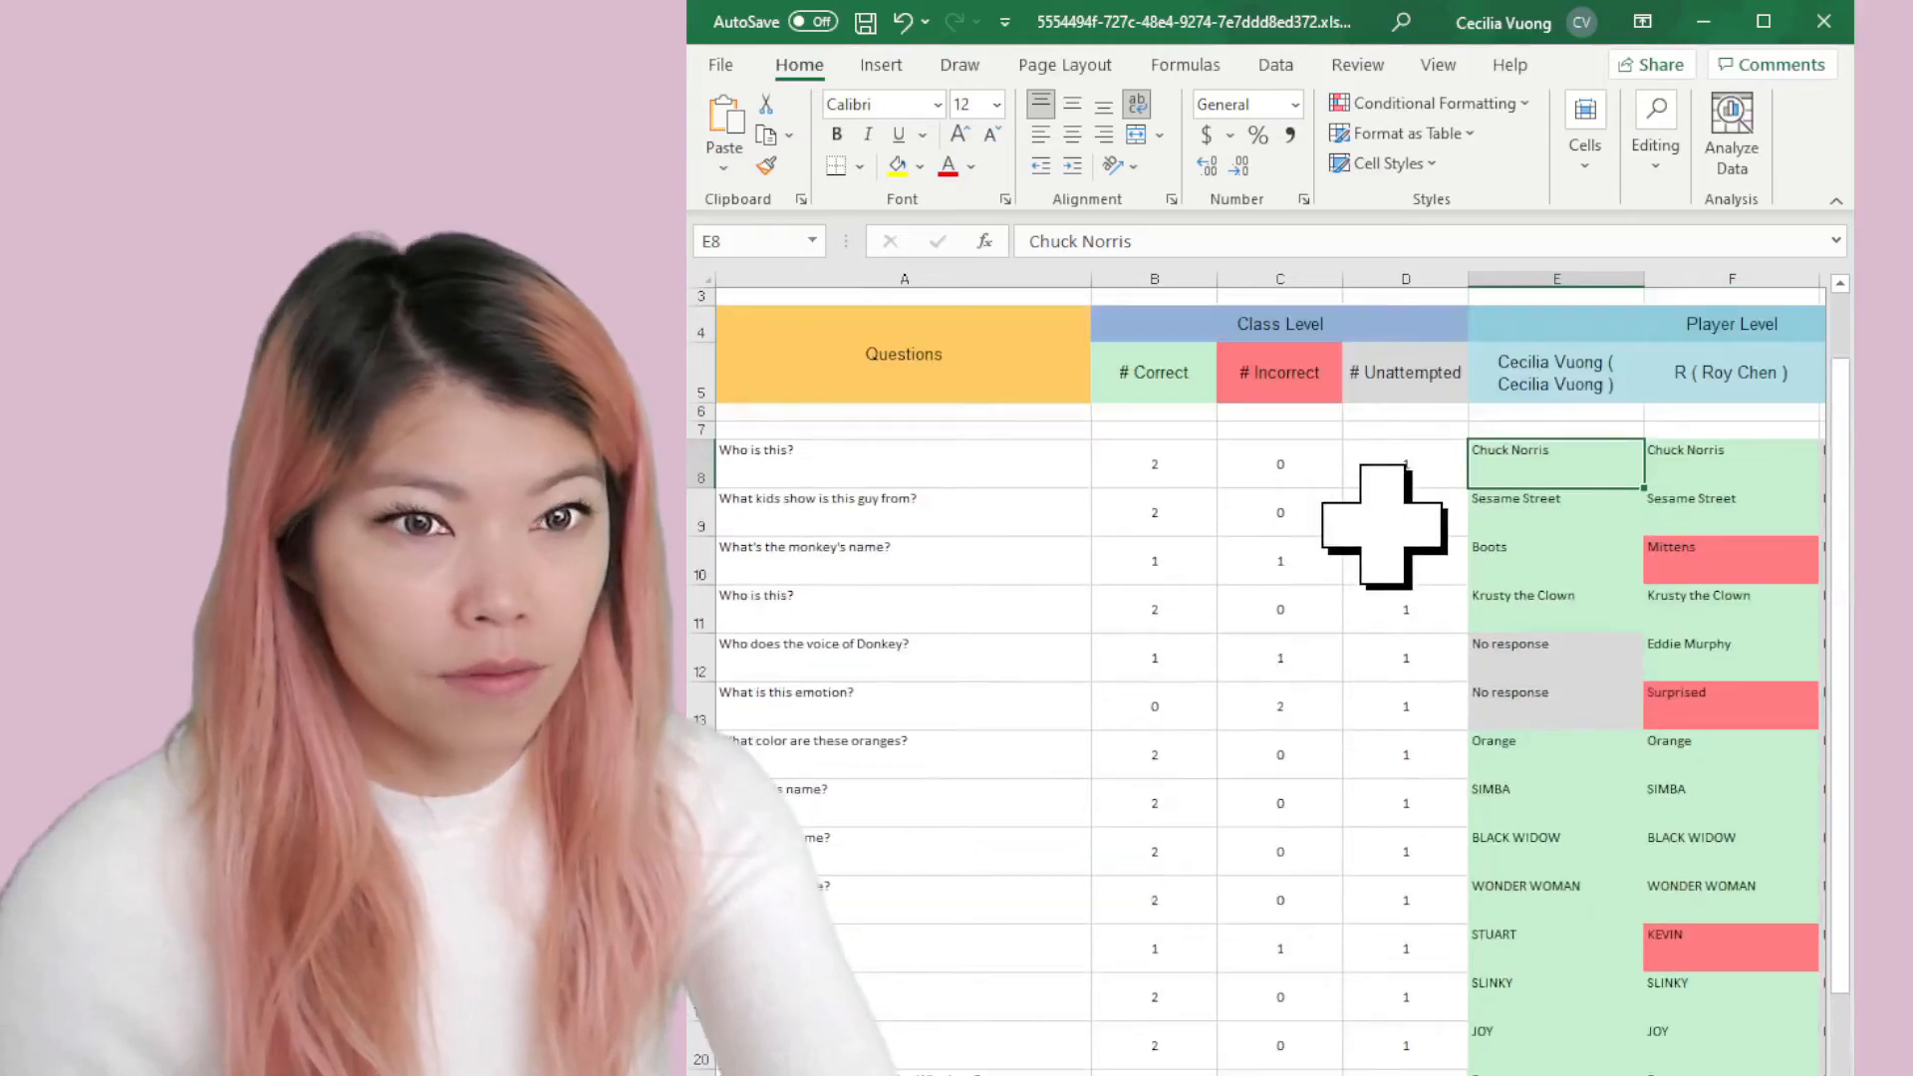
# Step: Examine the remaining player responses and the total scores in the Total row of the report
pyautogui.scroll(-3, 1562, 797)
pyautogui.click(1578, 988)
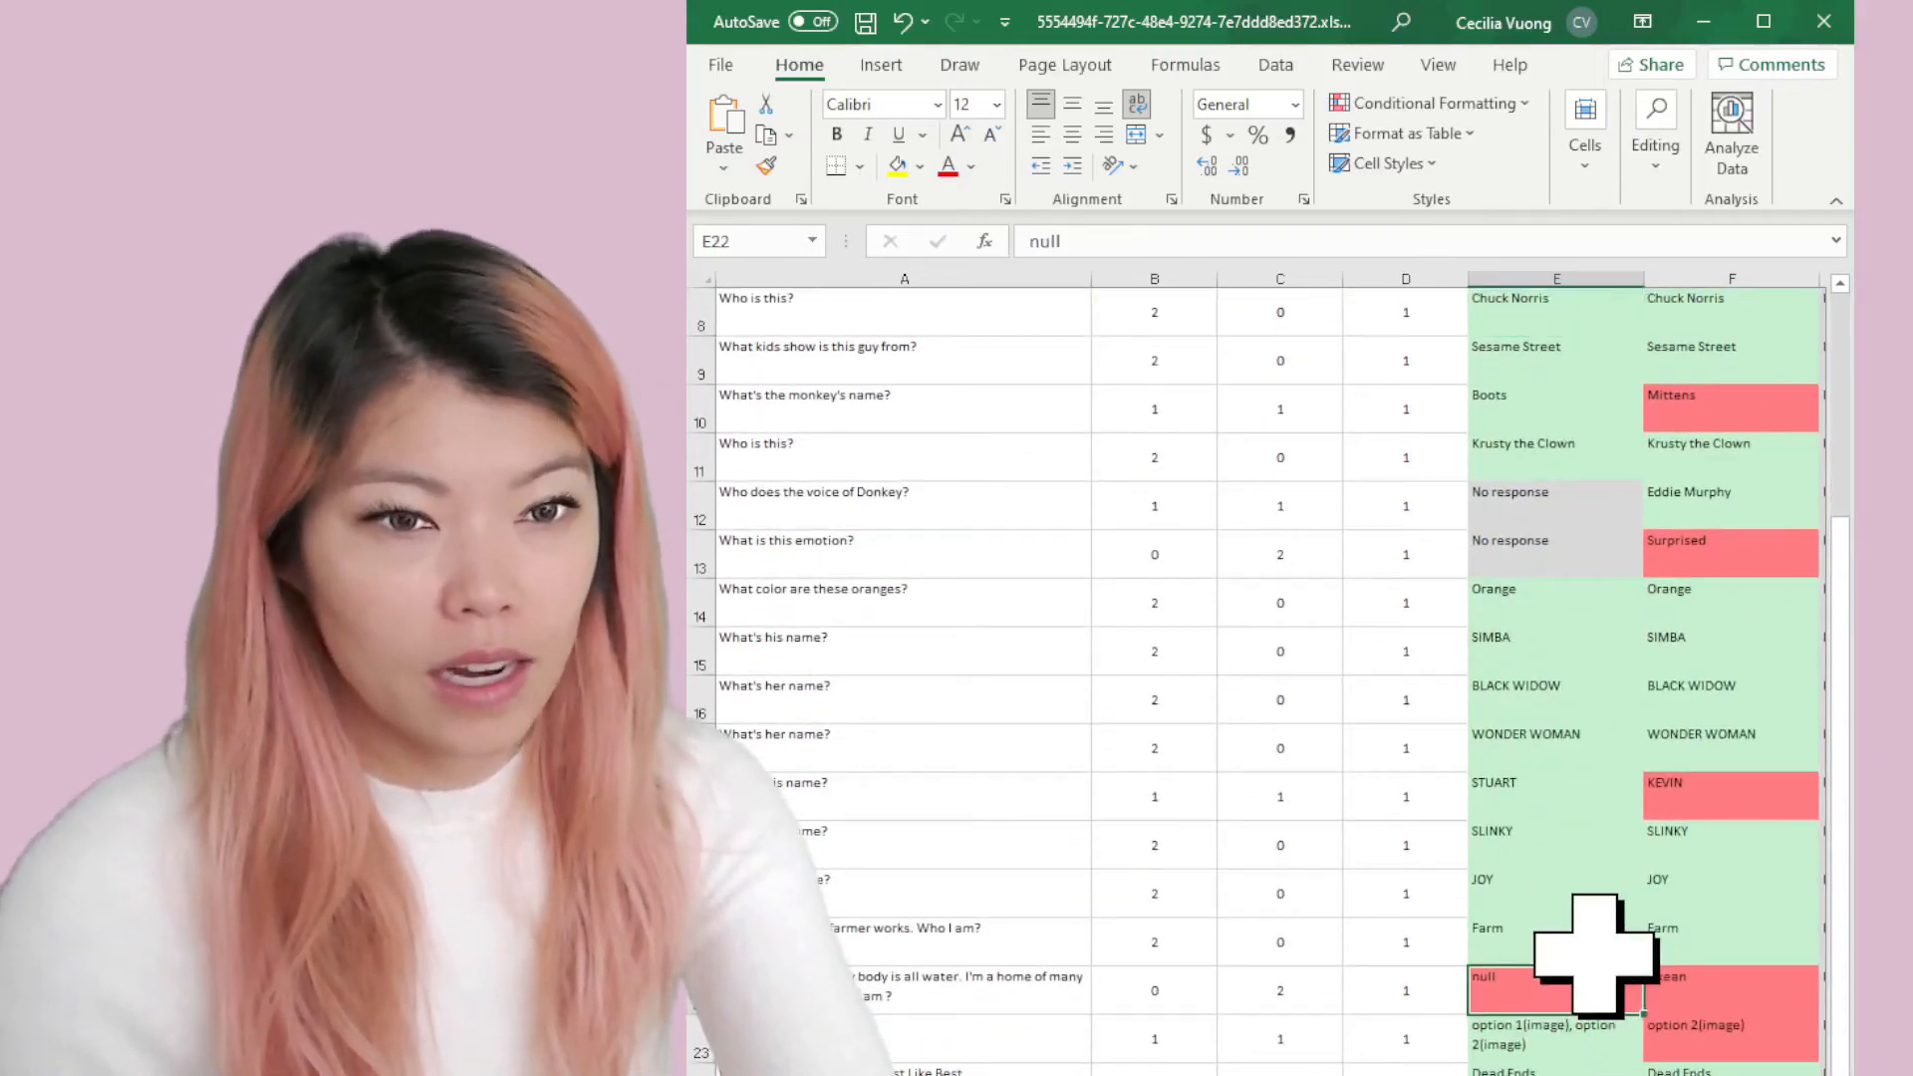
pyautogui.scroll(-2, 1590, 956)
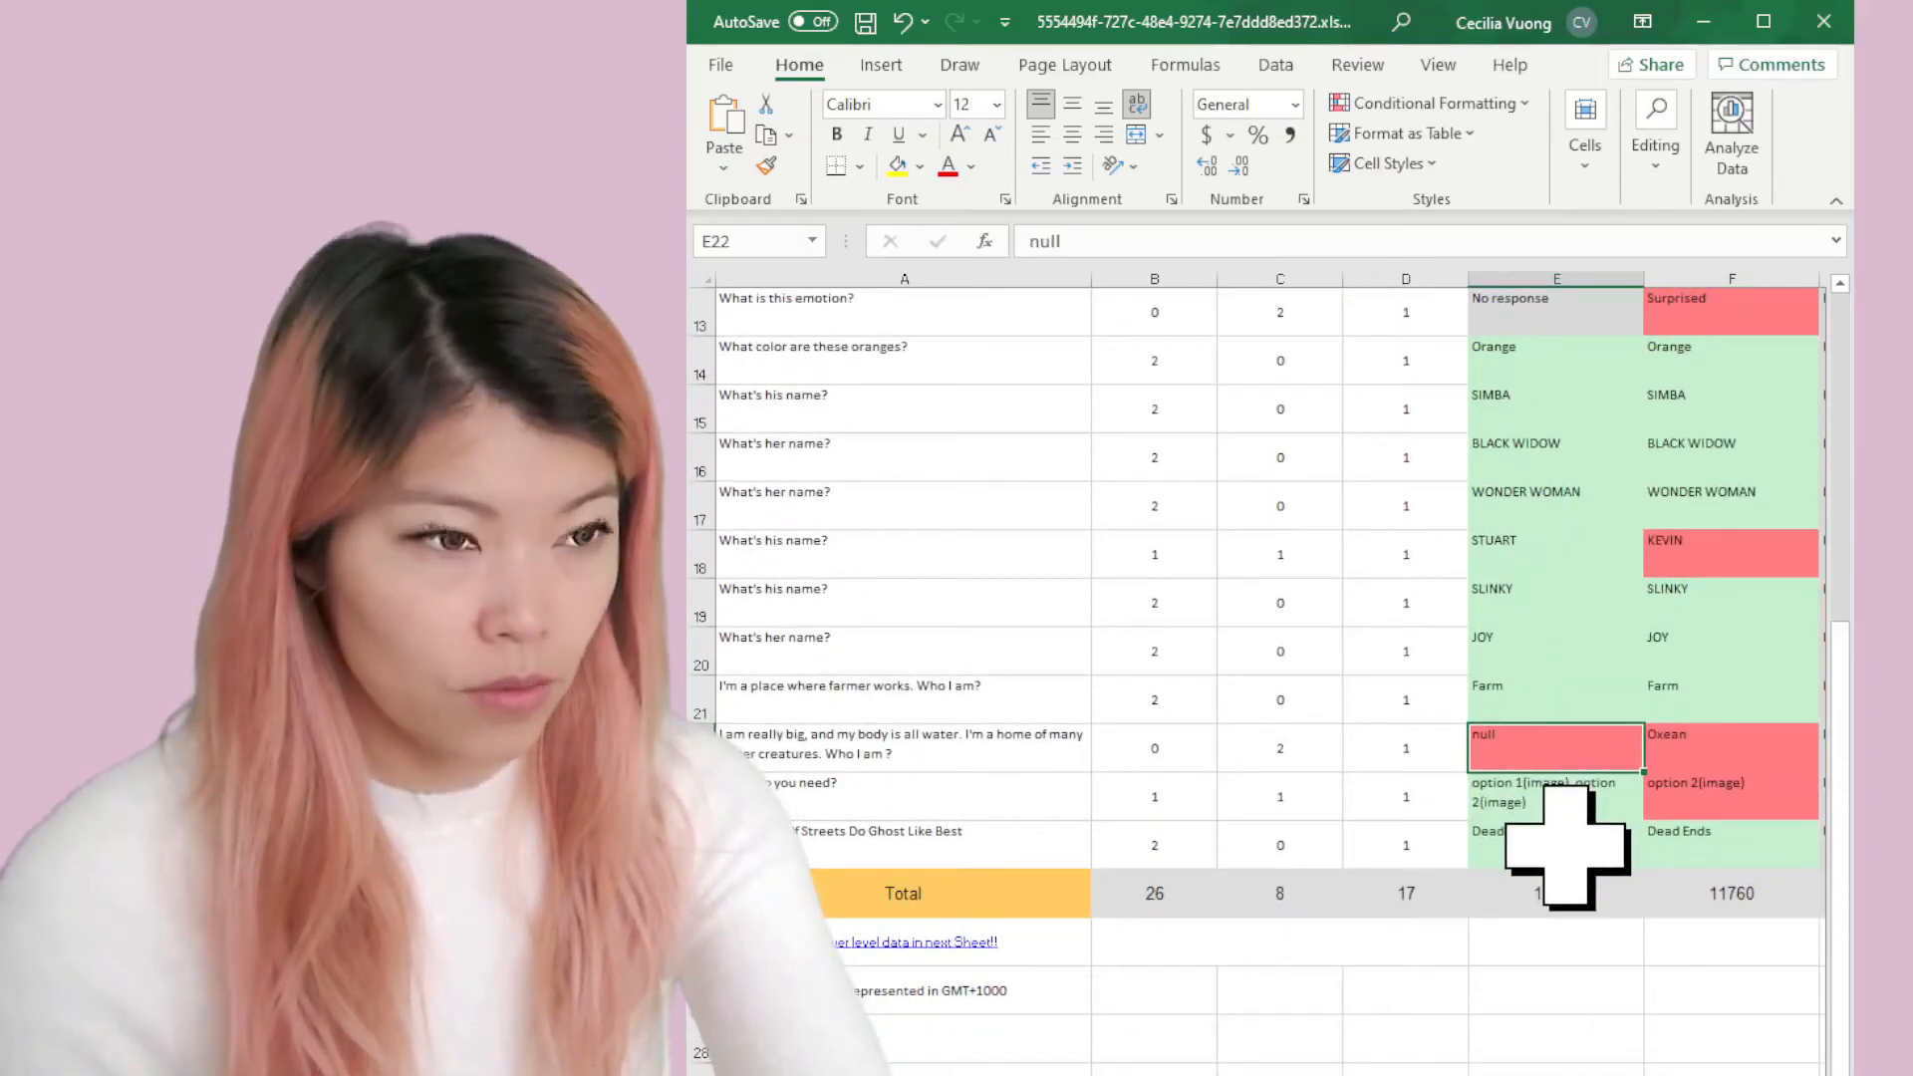
pyautogui.click(1539, 897)
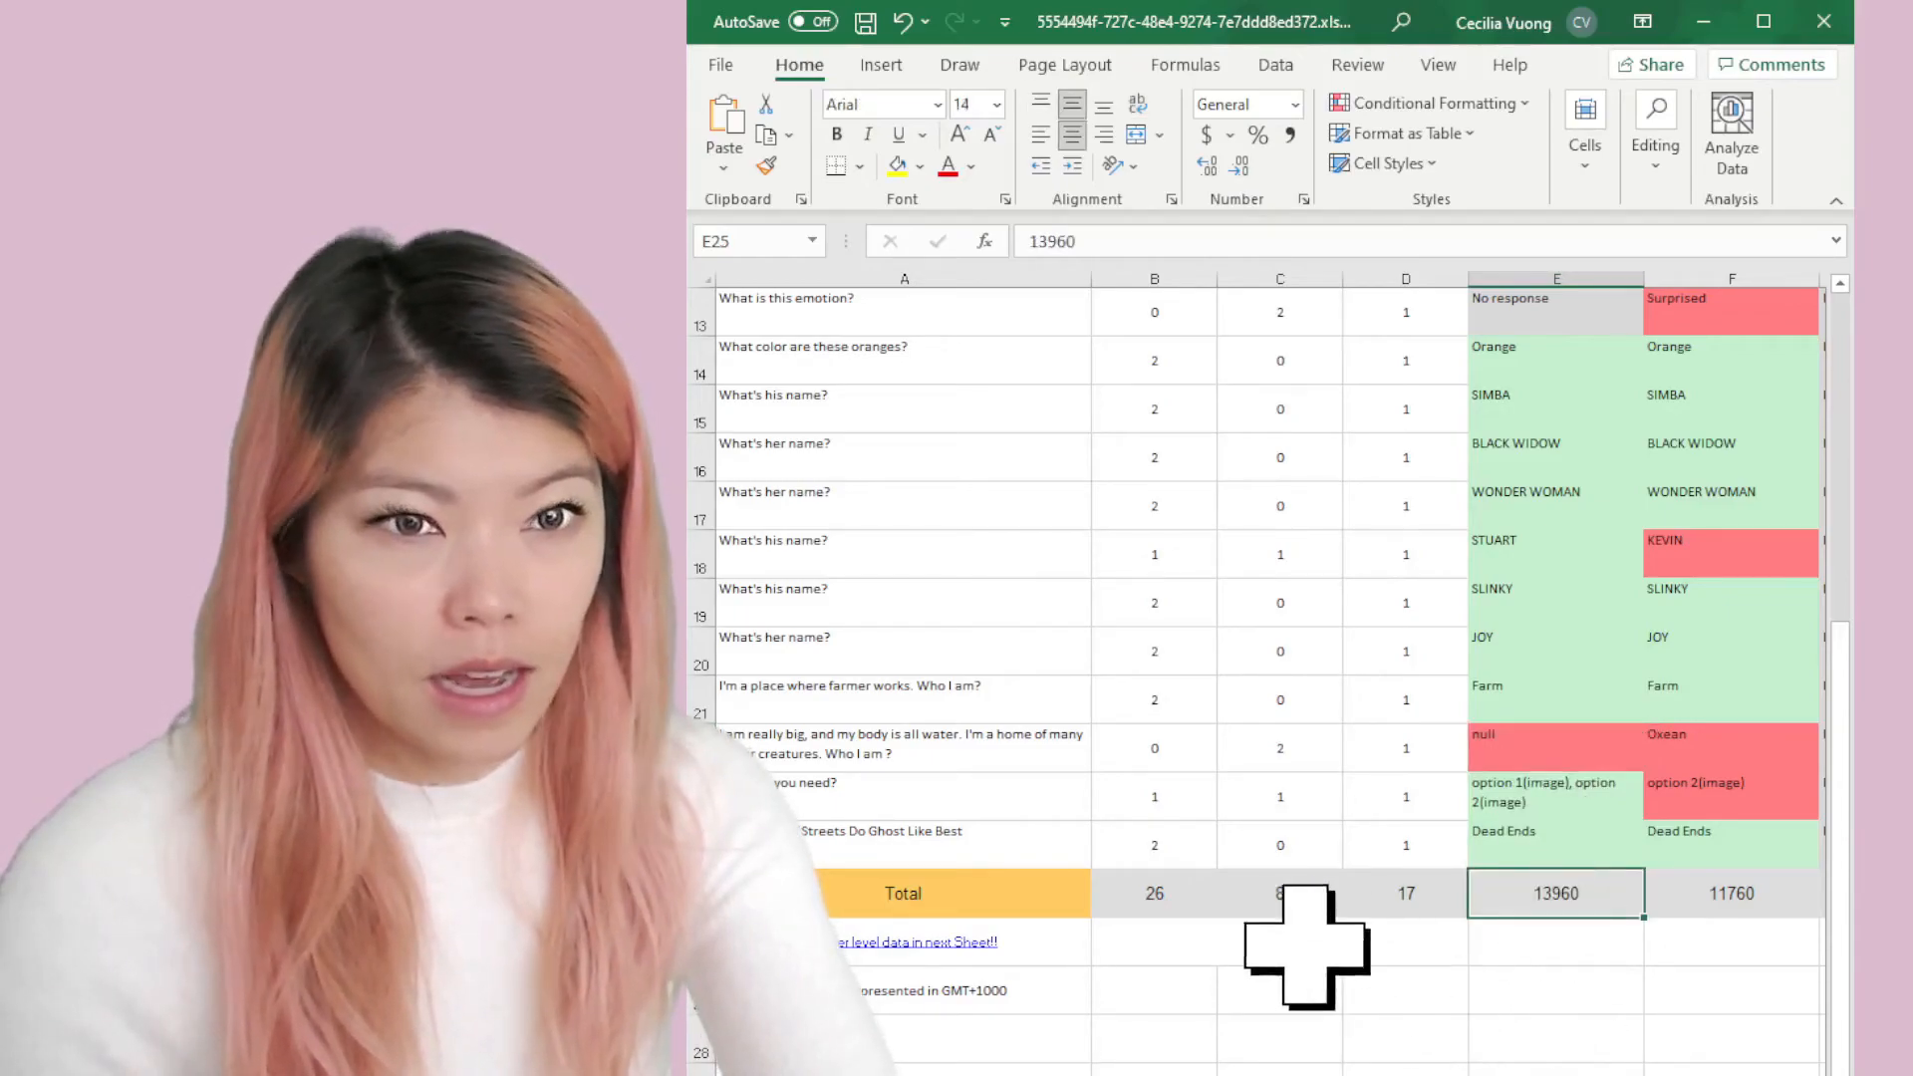
pyautogui.scroll(2, 1280, 931)
pyautogui.scroll(3, 1280, 931)
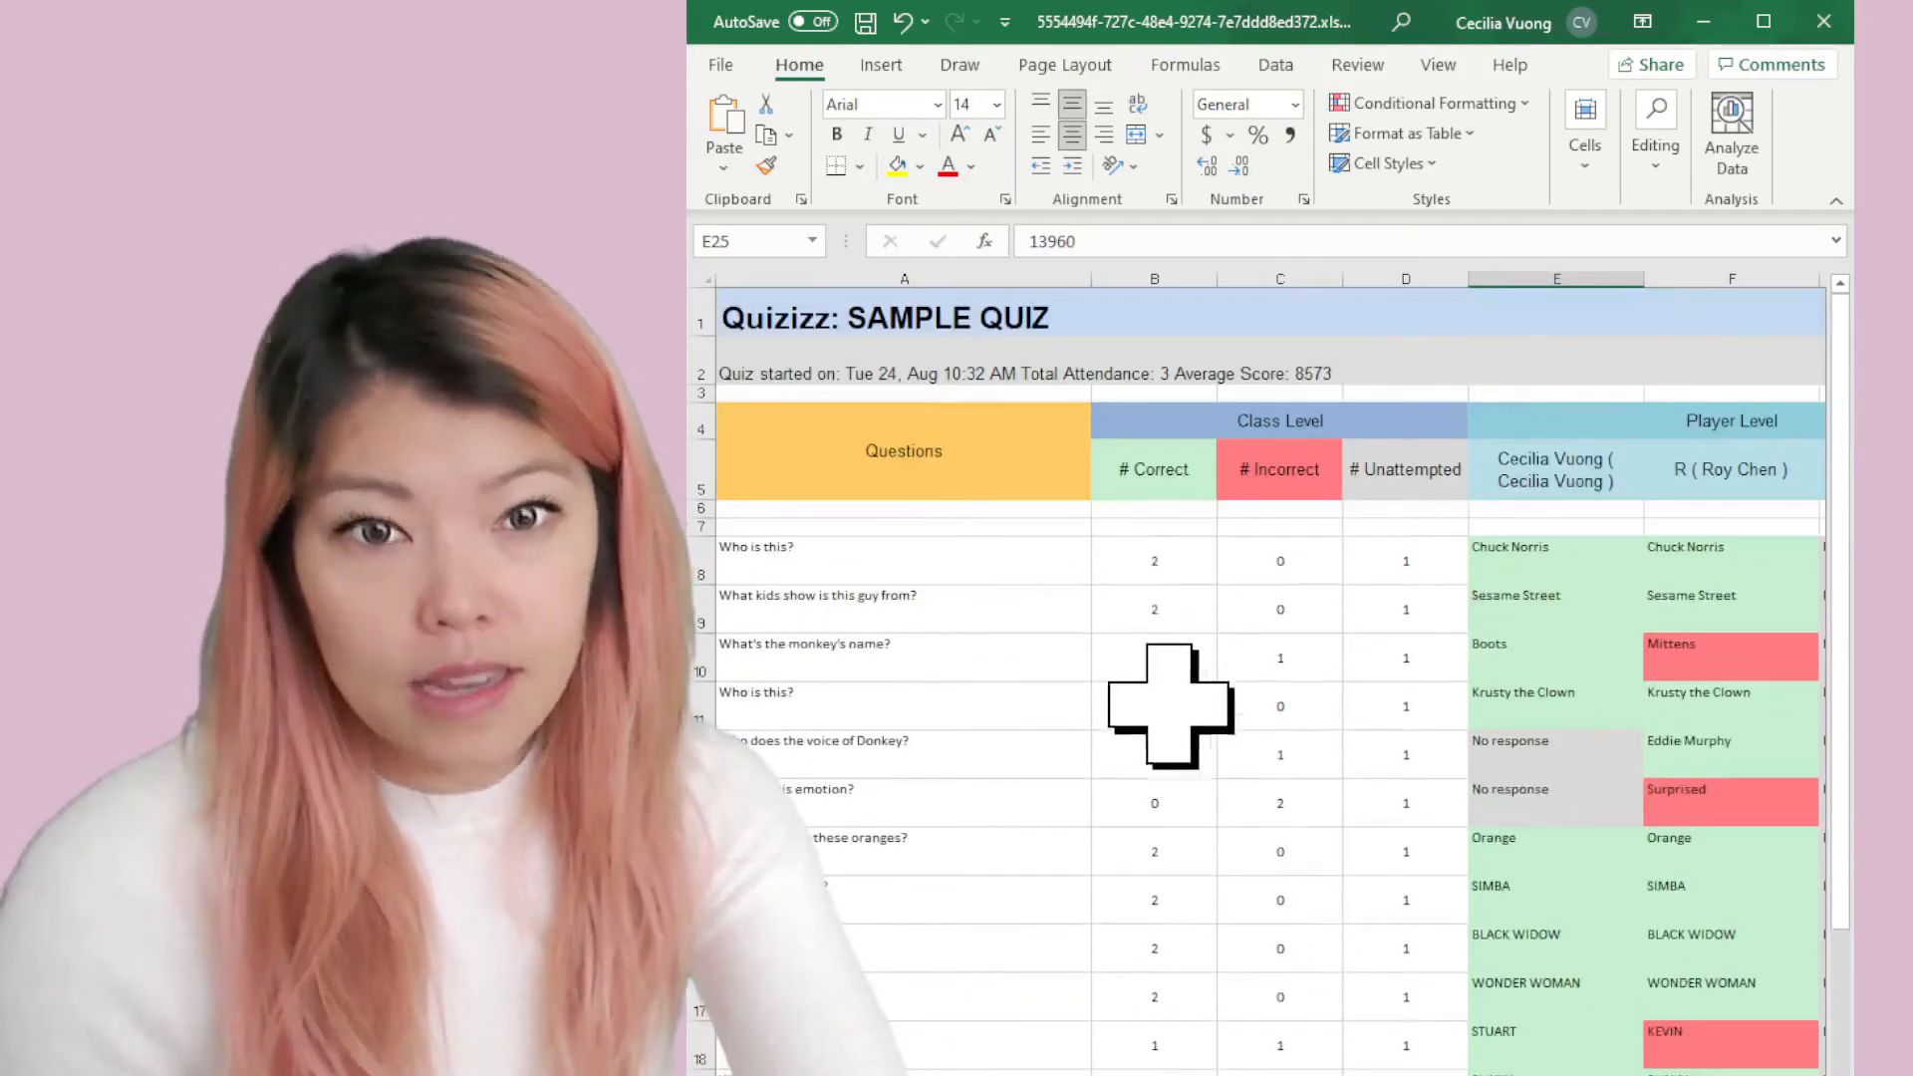
# Step: Score the first question, "Who is this?", by entering 1, 1, 0 and 0 across cells E8 to H8
pyautogui.click(1559, 560)
pyautogui.click(941, 566)
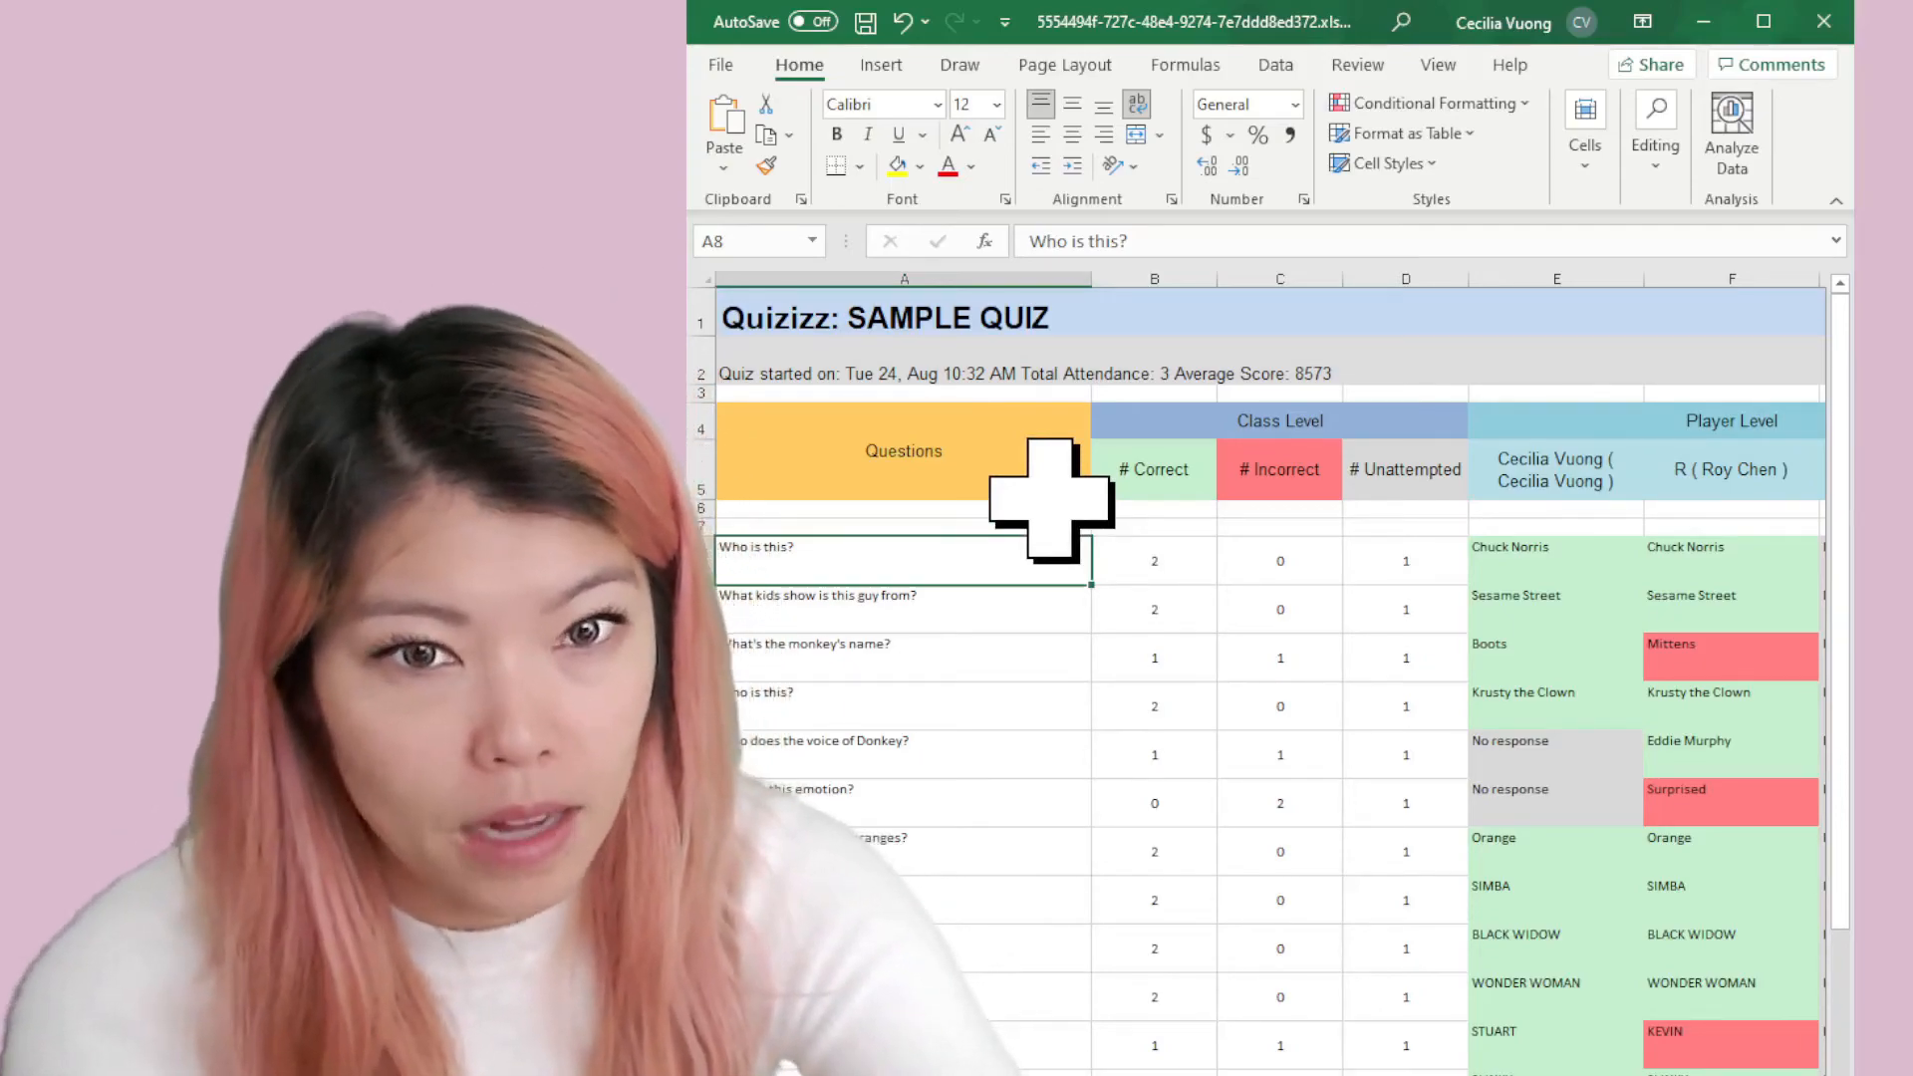
pyautogui.press('Right')
pyautogui.press('Right')
pyautogui.press('Right')
pyautogui.press('Right')
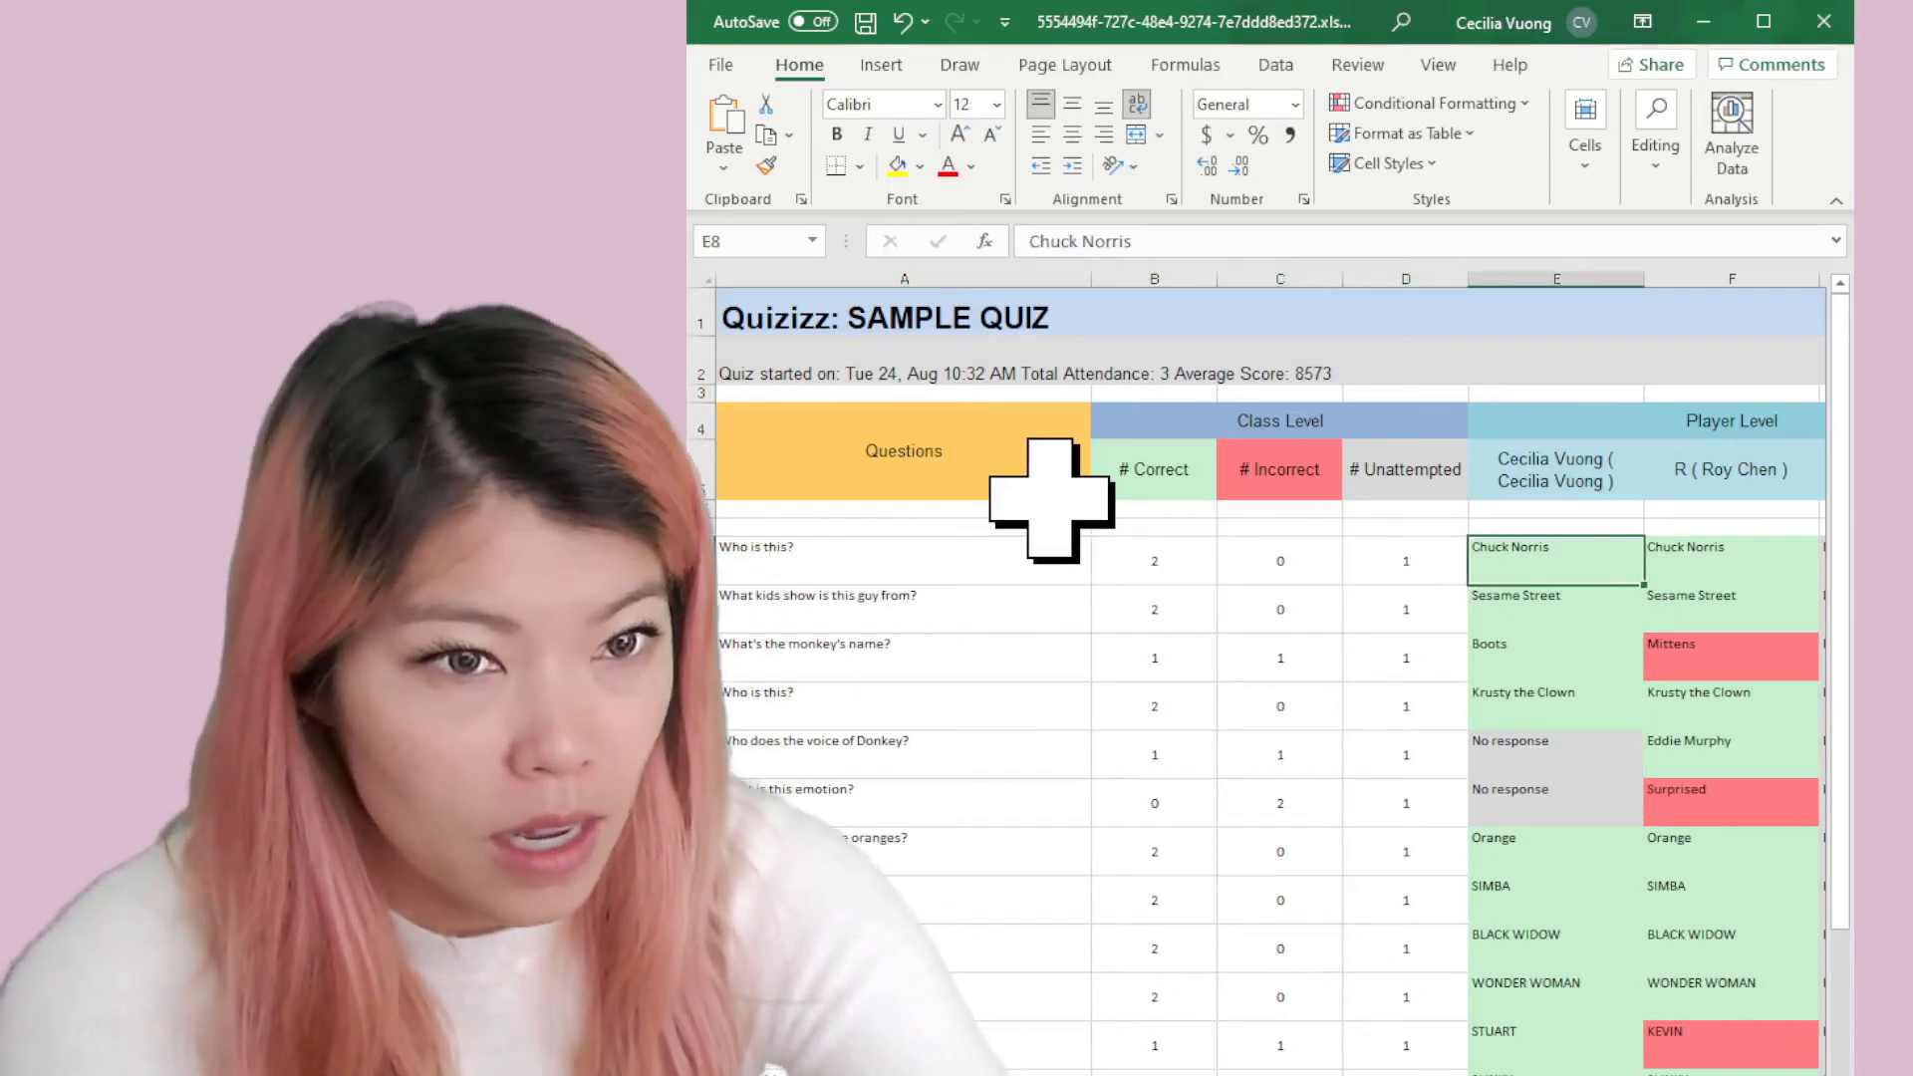
pyautogui.write('1')
pyautogui.press('Right')
pyautogui.write('1')
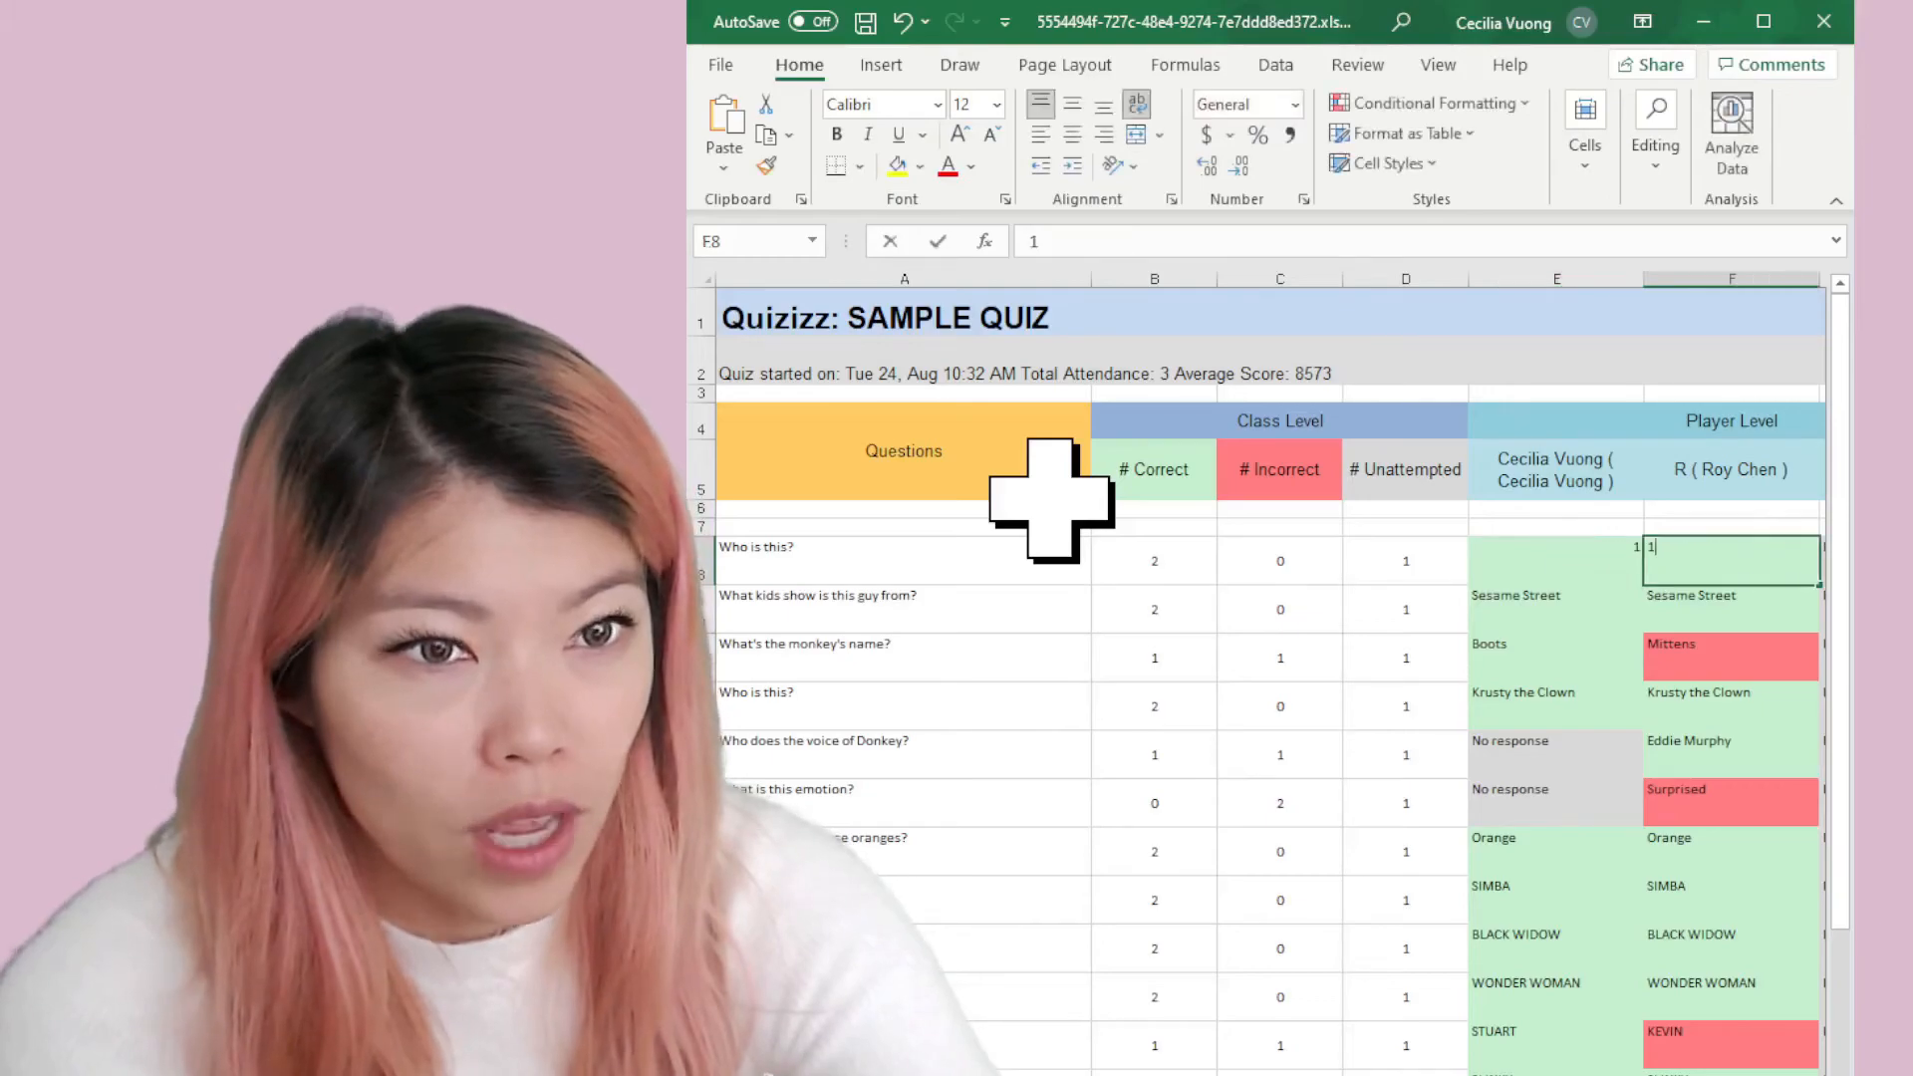
pyautogui.press('Right')
pyautogui.write('0')
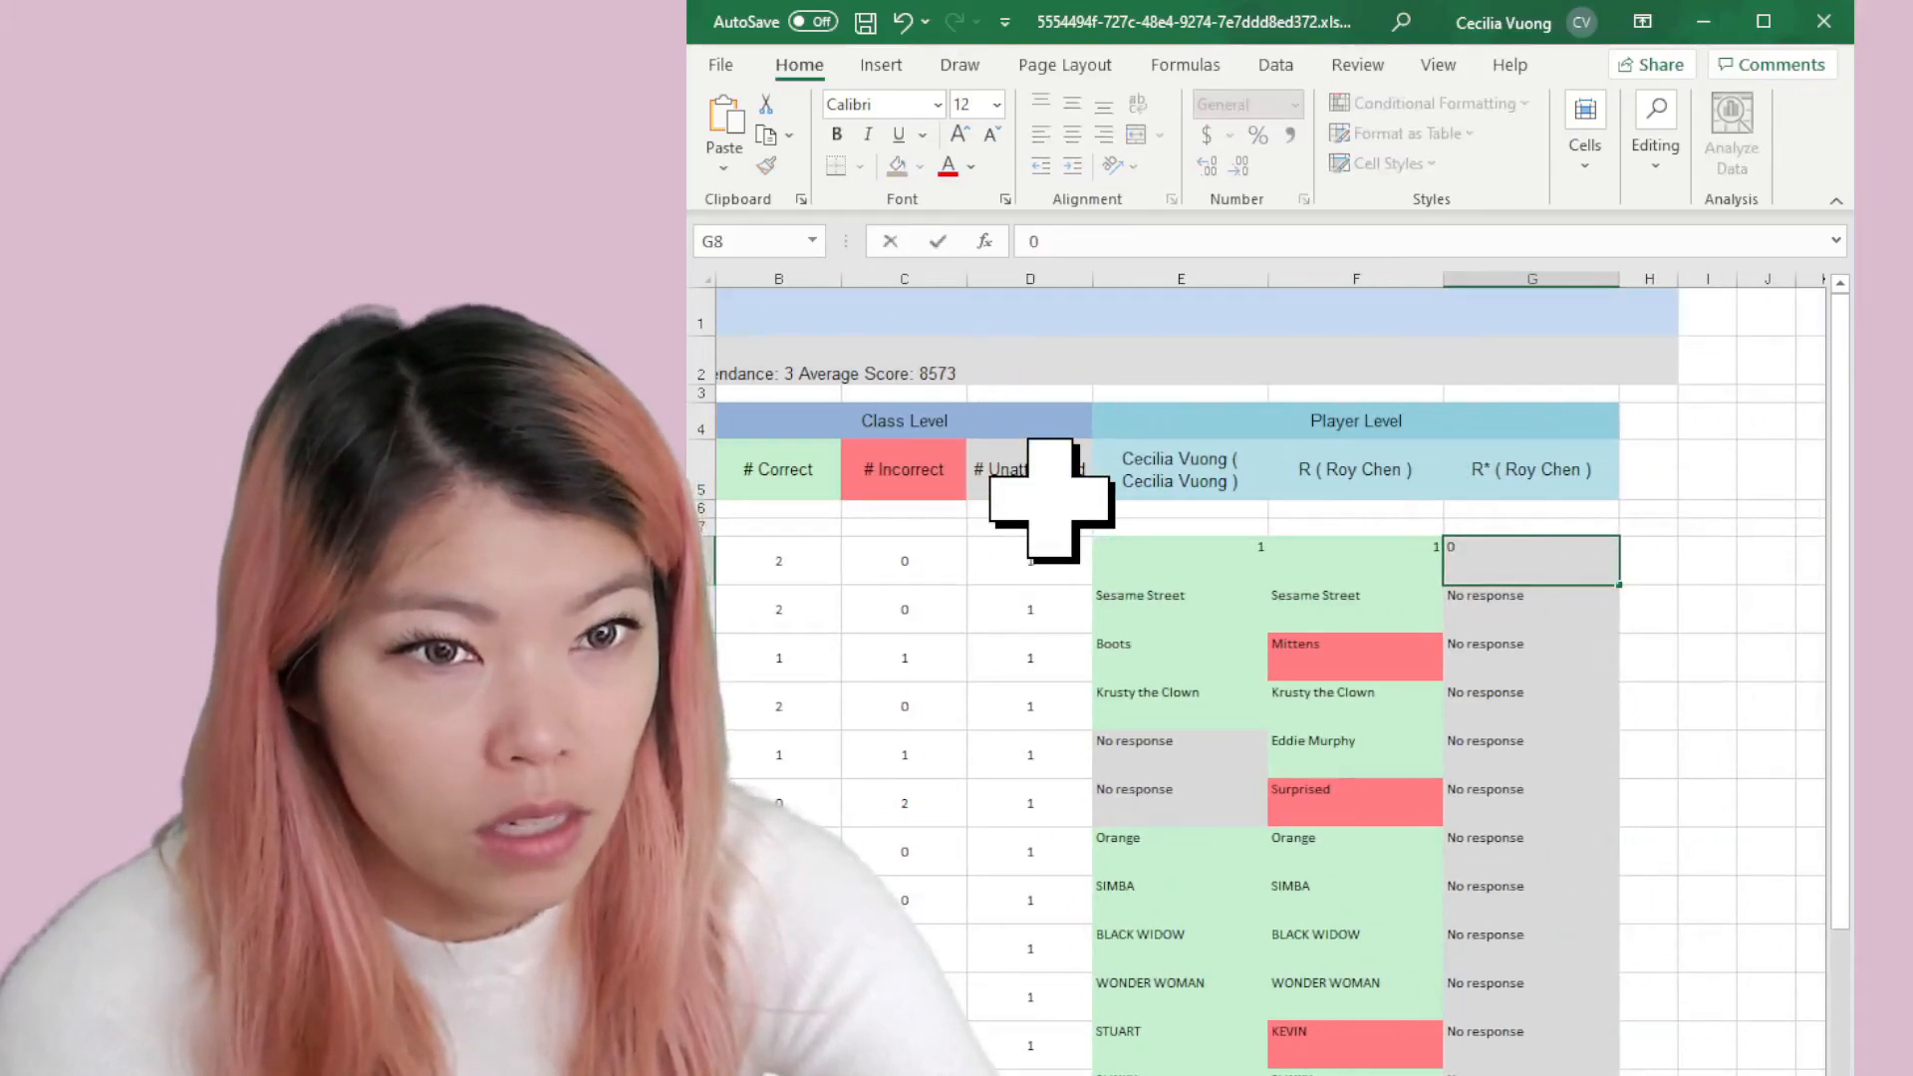
pyautogui.press('Right')
pyautogui.write('0')
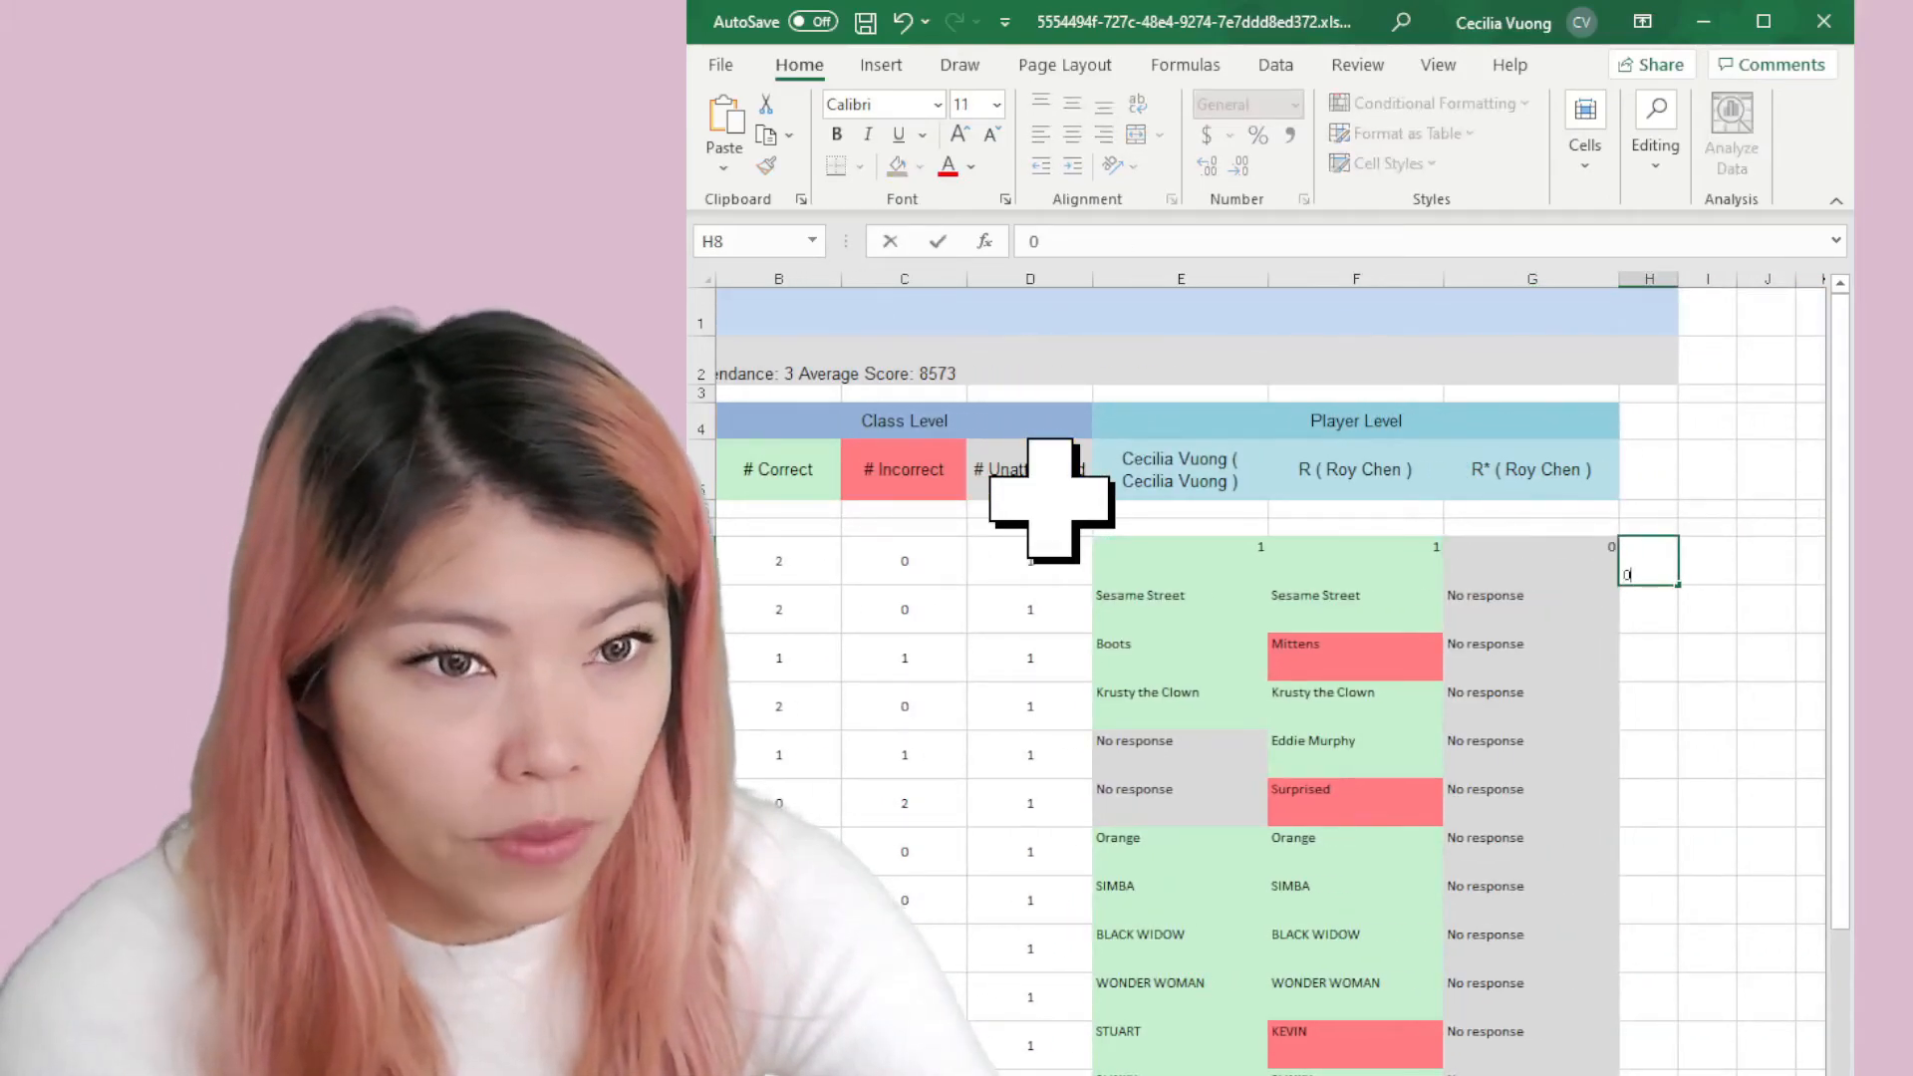
# Step: Score the question "What kids show is this guy from?" by entering 2, 1 and 0 in cells E9 to G9
pyautogui.press('Left')
pyautogui.press('Left')
pyautogui.press('Left')
pyautogui.press('Left')
pyautogui.press('Left')
pyautogui.press('Left')
pyautogui.press('Left')
pyautogui.press('Down')
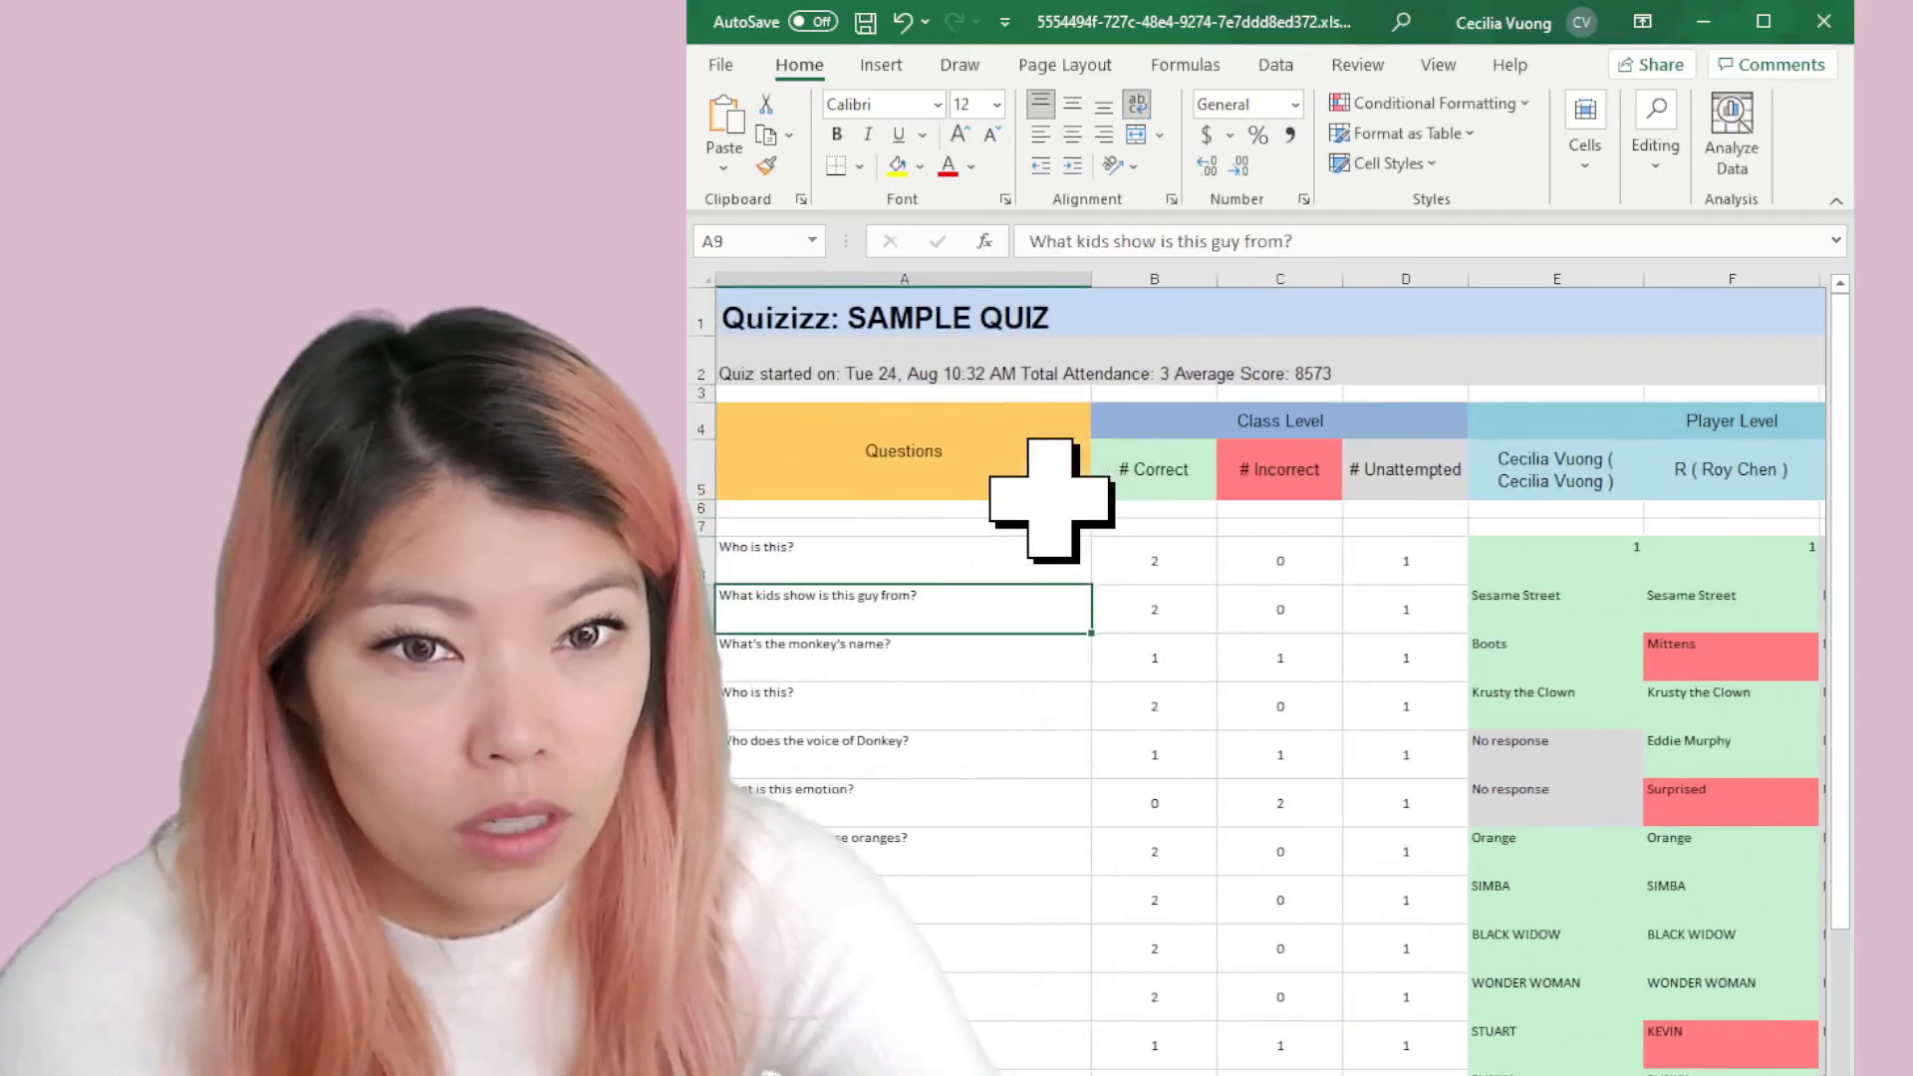
pyautogui.press('Right')
pyautogui.press('Right')
pyautogui.press('Right')
pyautogui.press('Right')
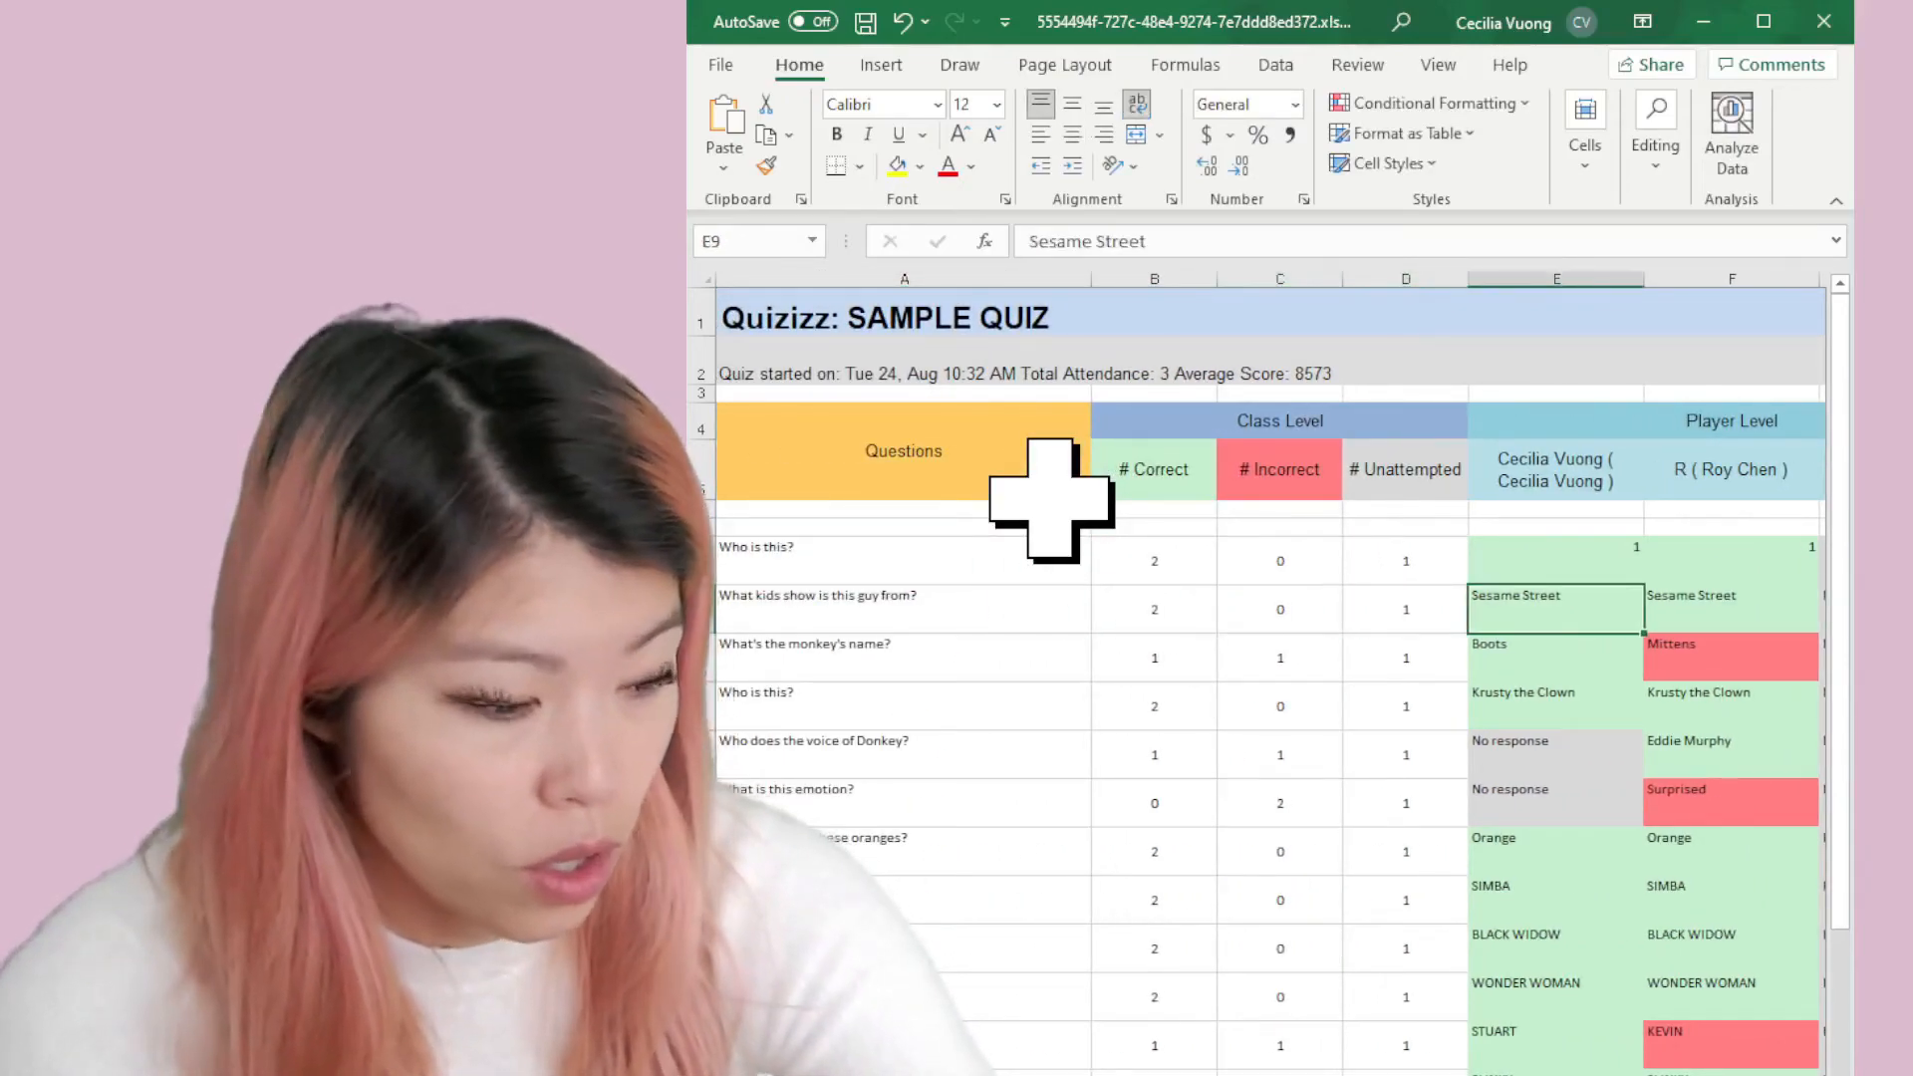
pyautogui.write('2')
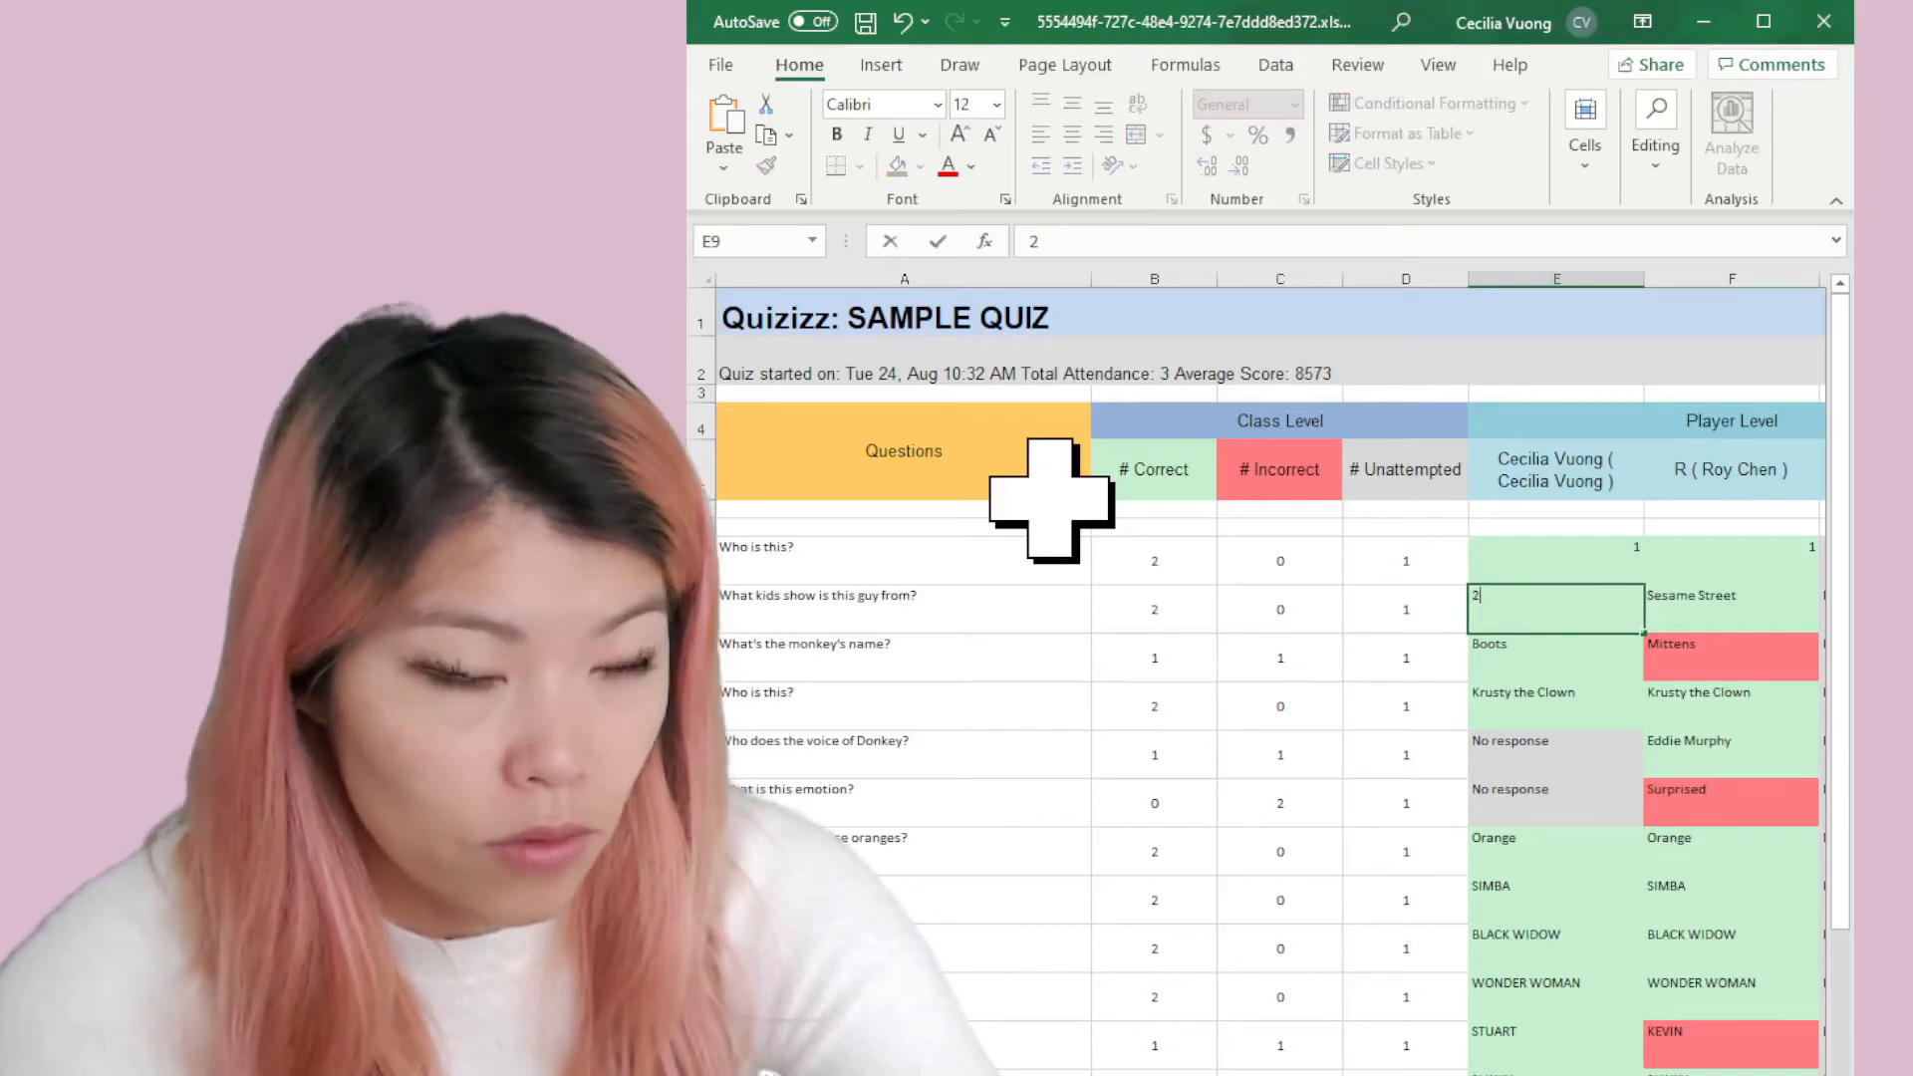
pyautogui.press('Right')
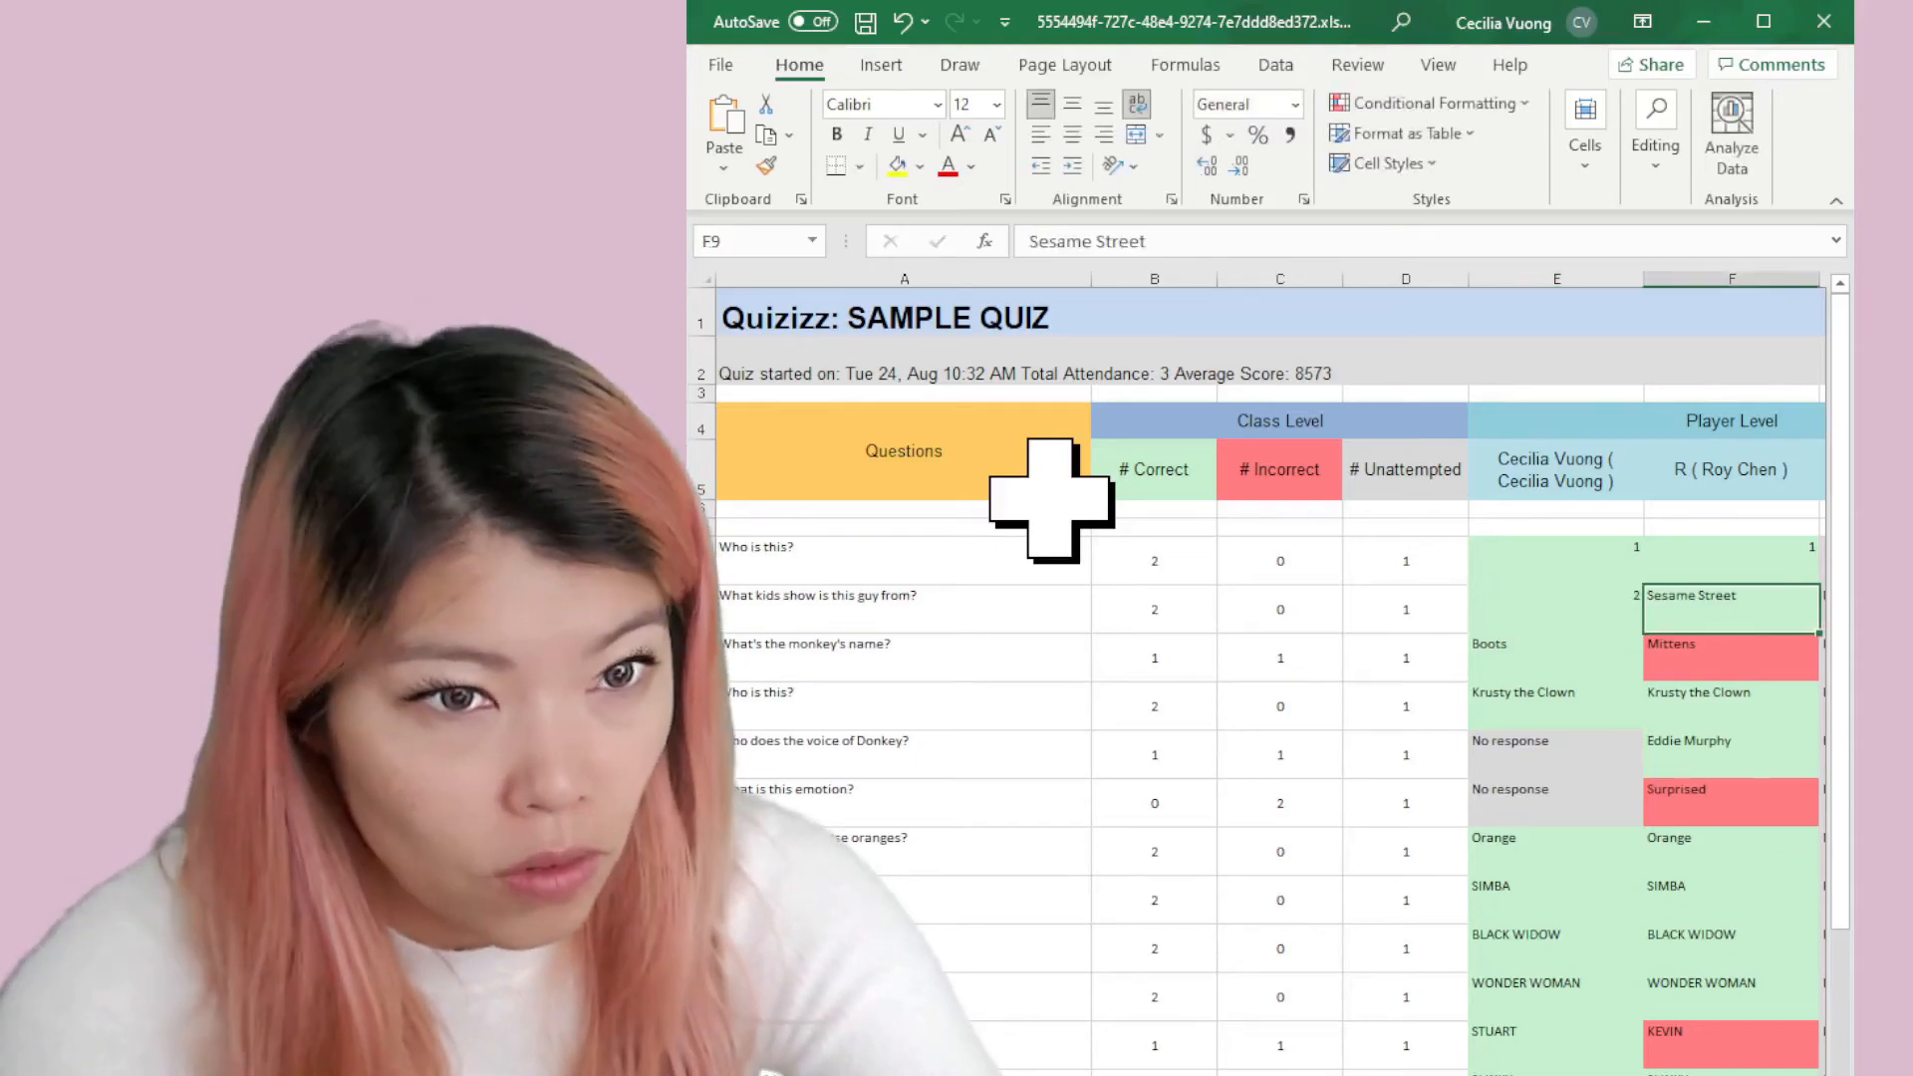
pyautogui.write('1')
pyautogui.press('Right')
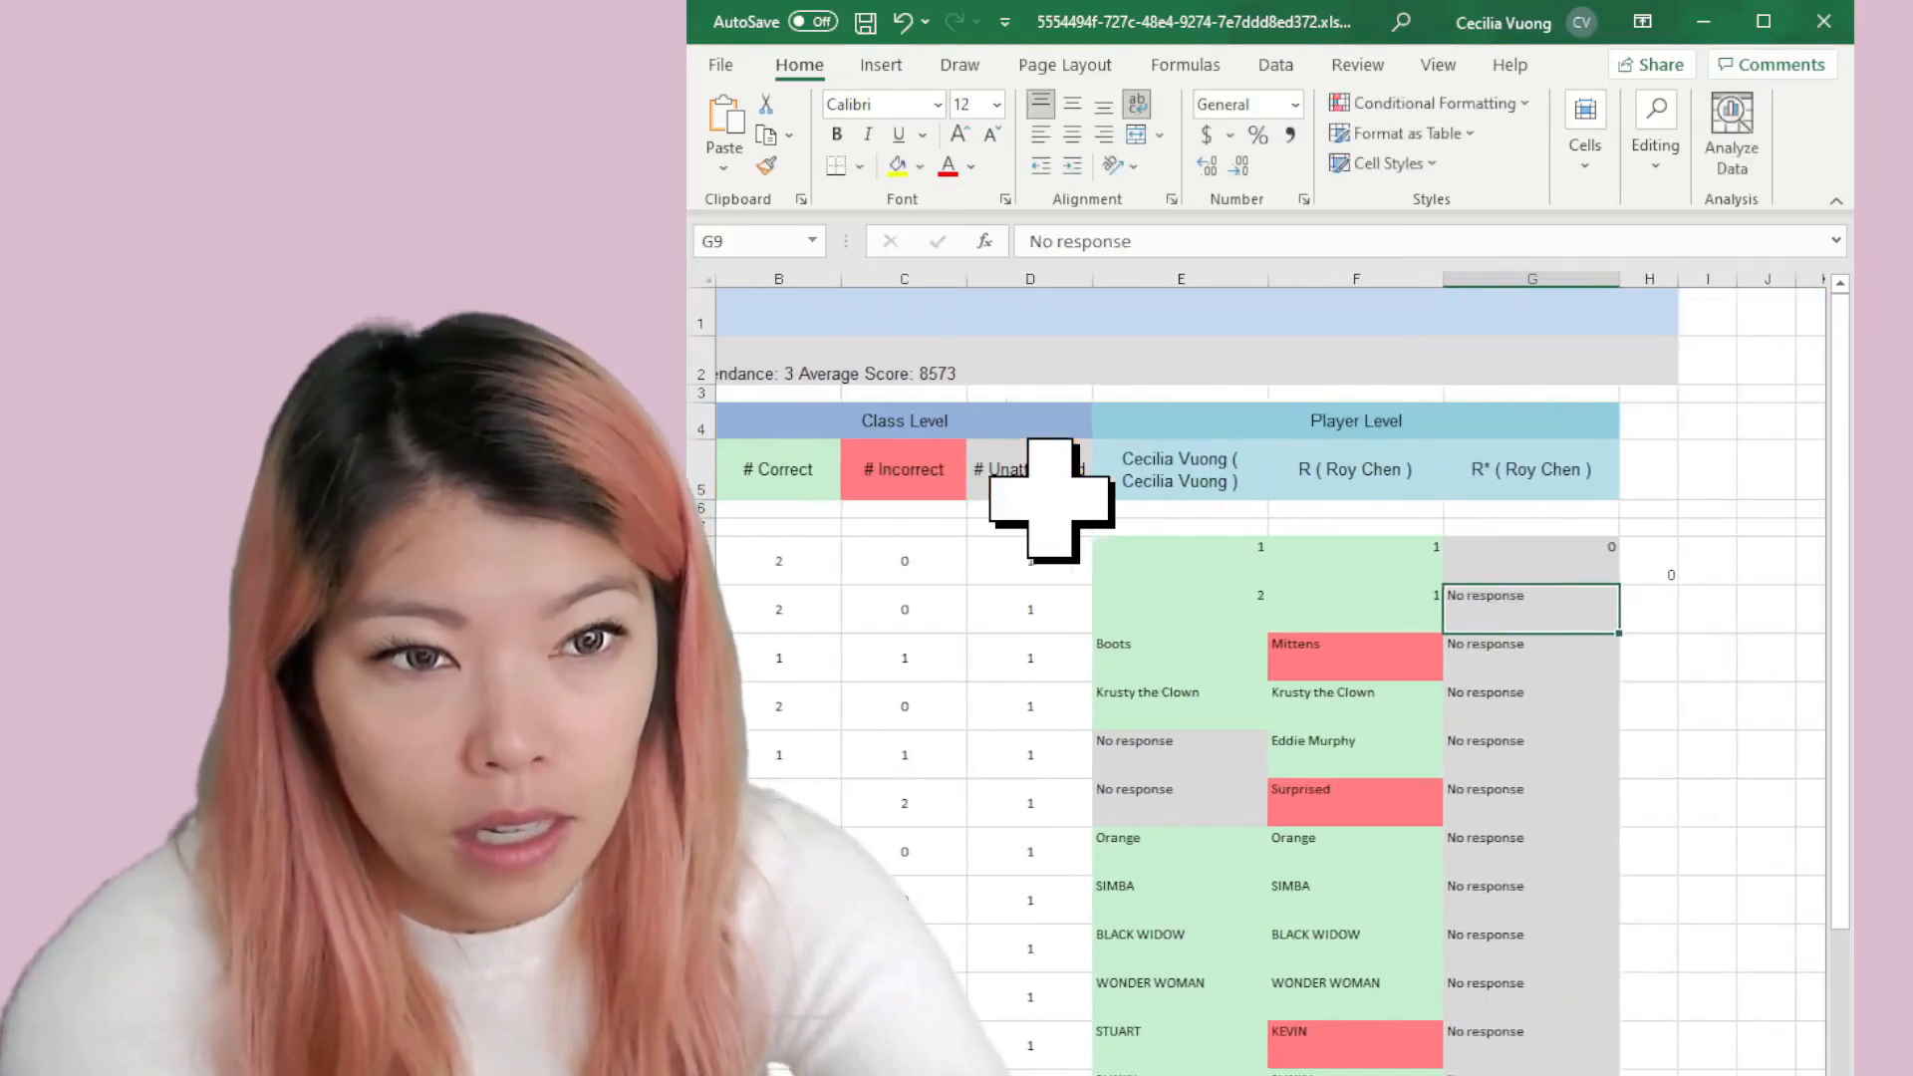
pyautogui.write('0')
pyautogui.press('Return')
# Step: Score the question "What's the monkey's name?" by entering 1 in both E10 and F10
pyautogui.press('Left')
pyautogui.press('Left')
pyautogui.press('Left')
pyautogui.press('Left')
pyautogui.press('Left')
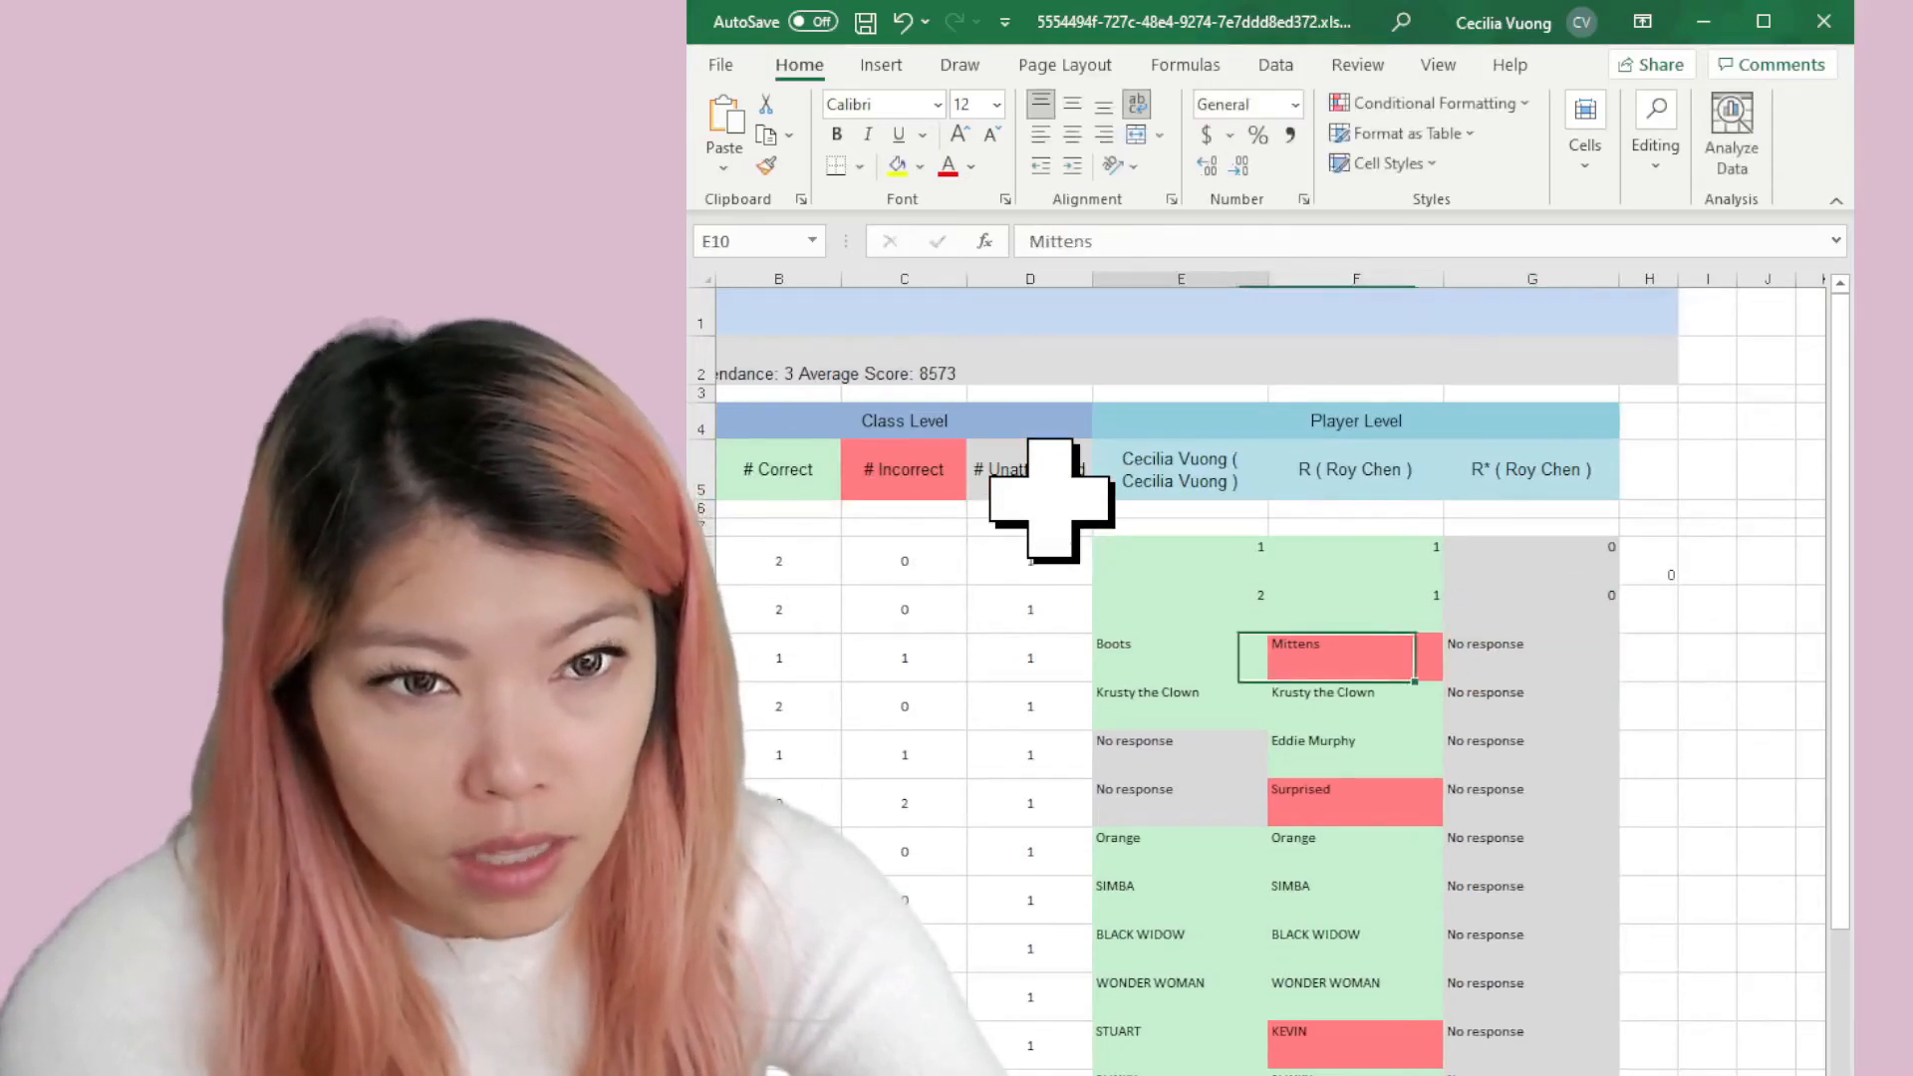
pyautogui.press('Left')
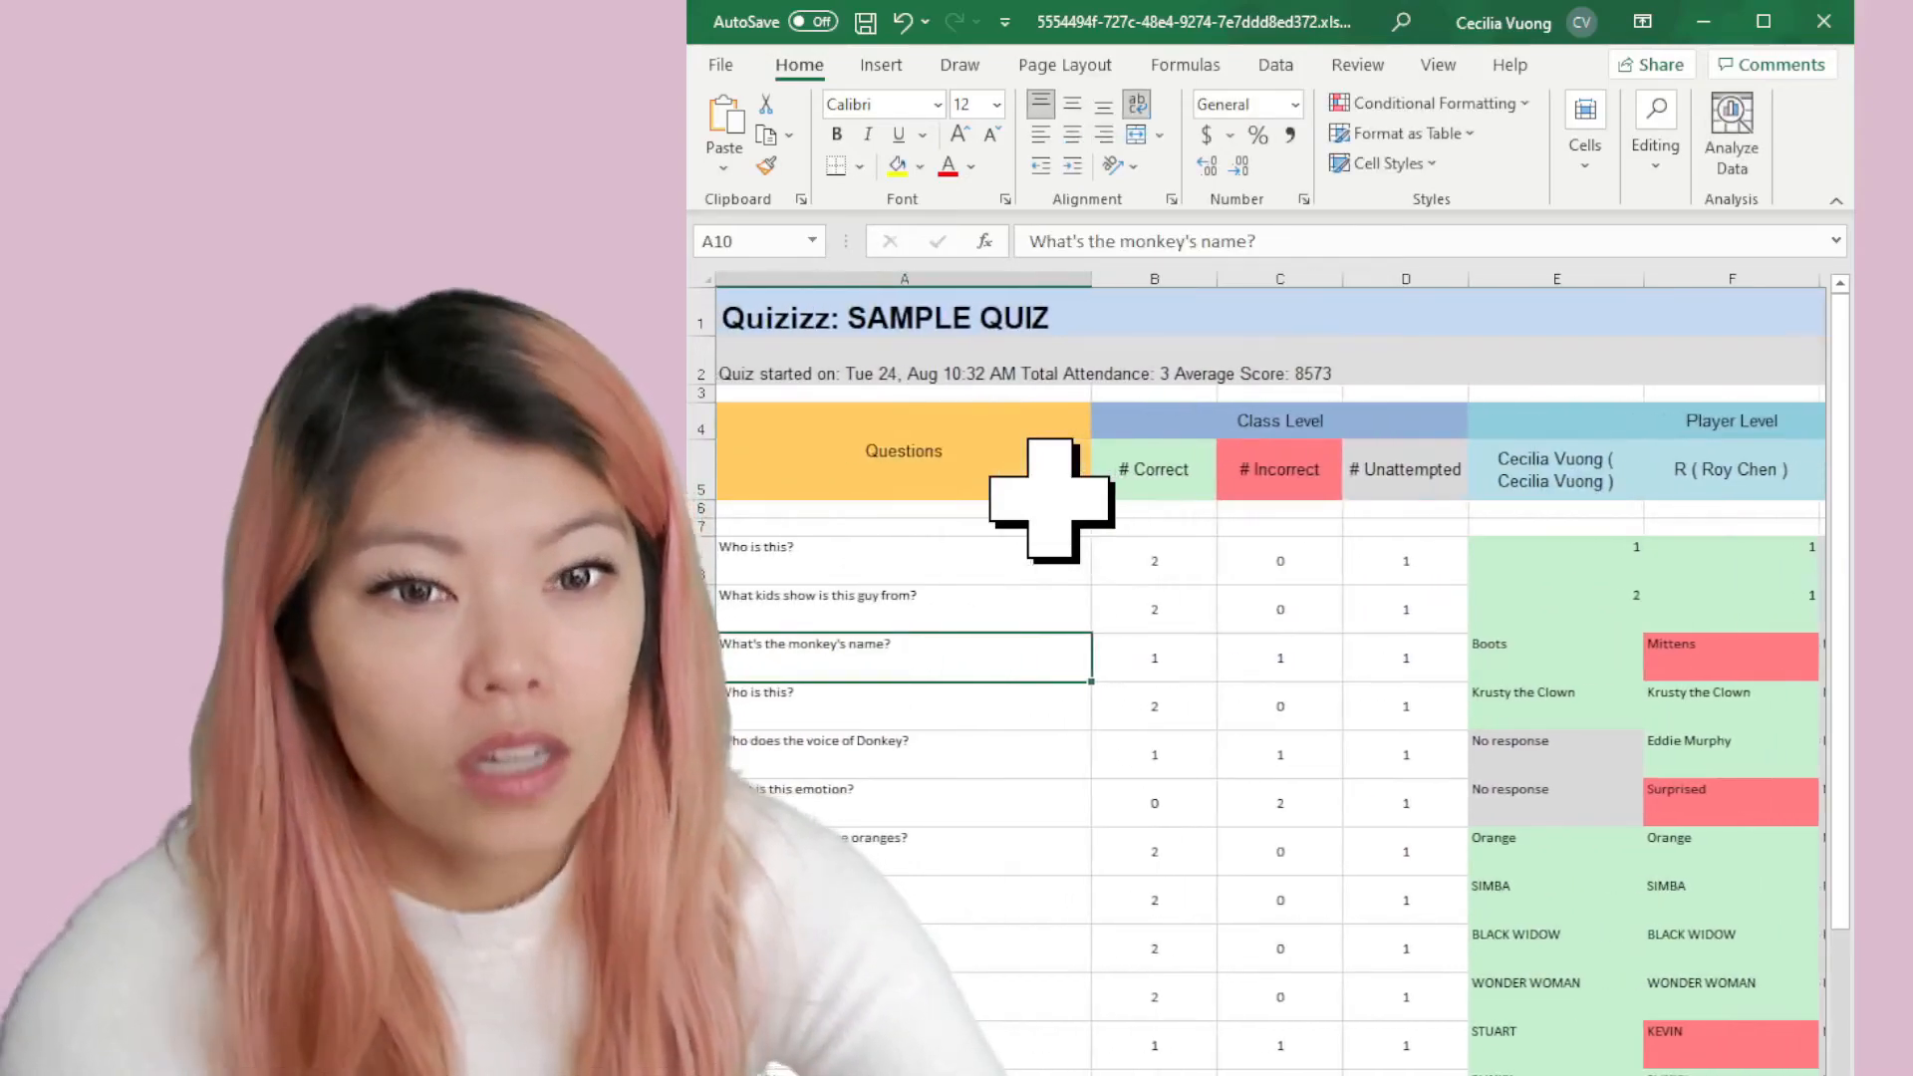
pyautogui.press('Right')
pyautogui.press('Right')
pyautogui.press('Right')
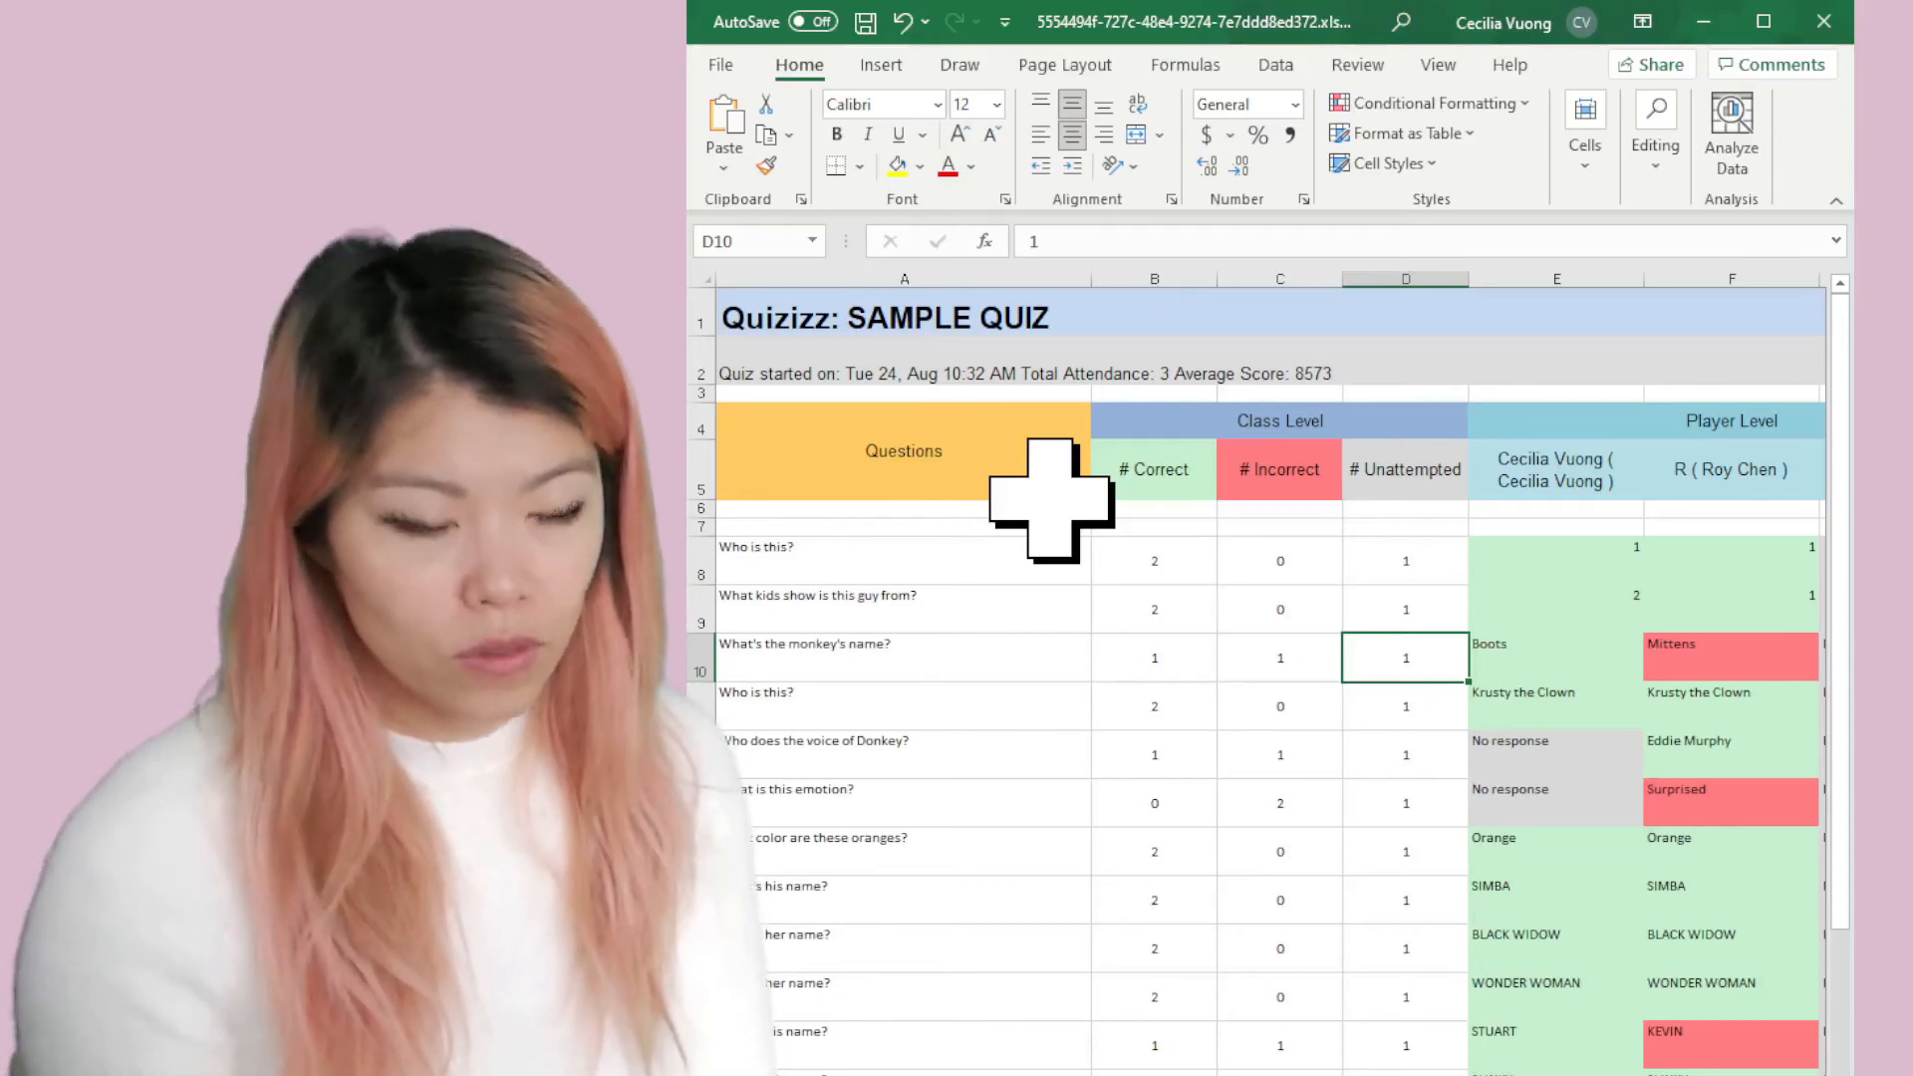
pyautogui.press('Right')
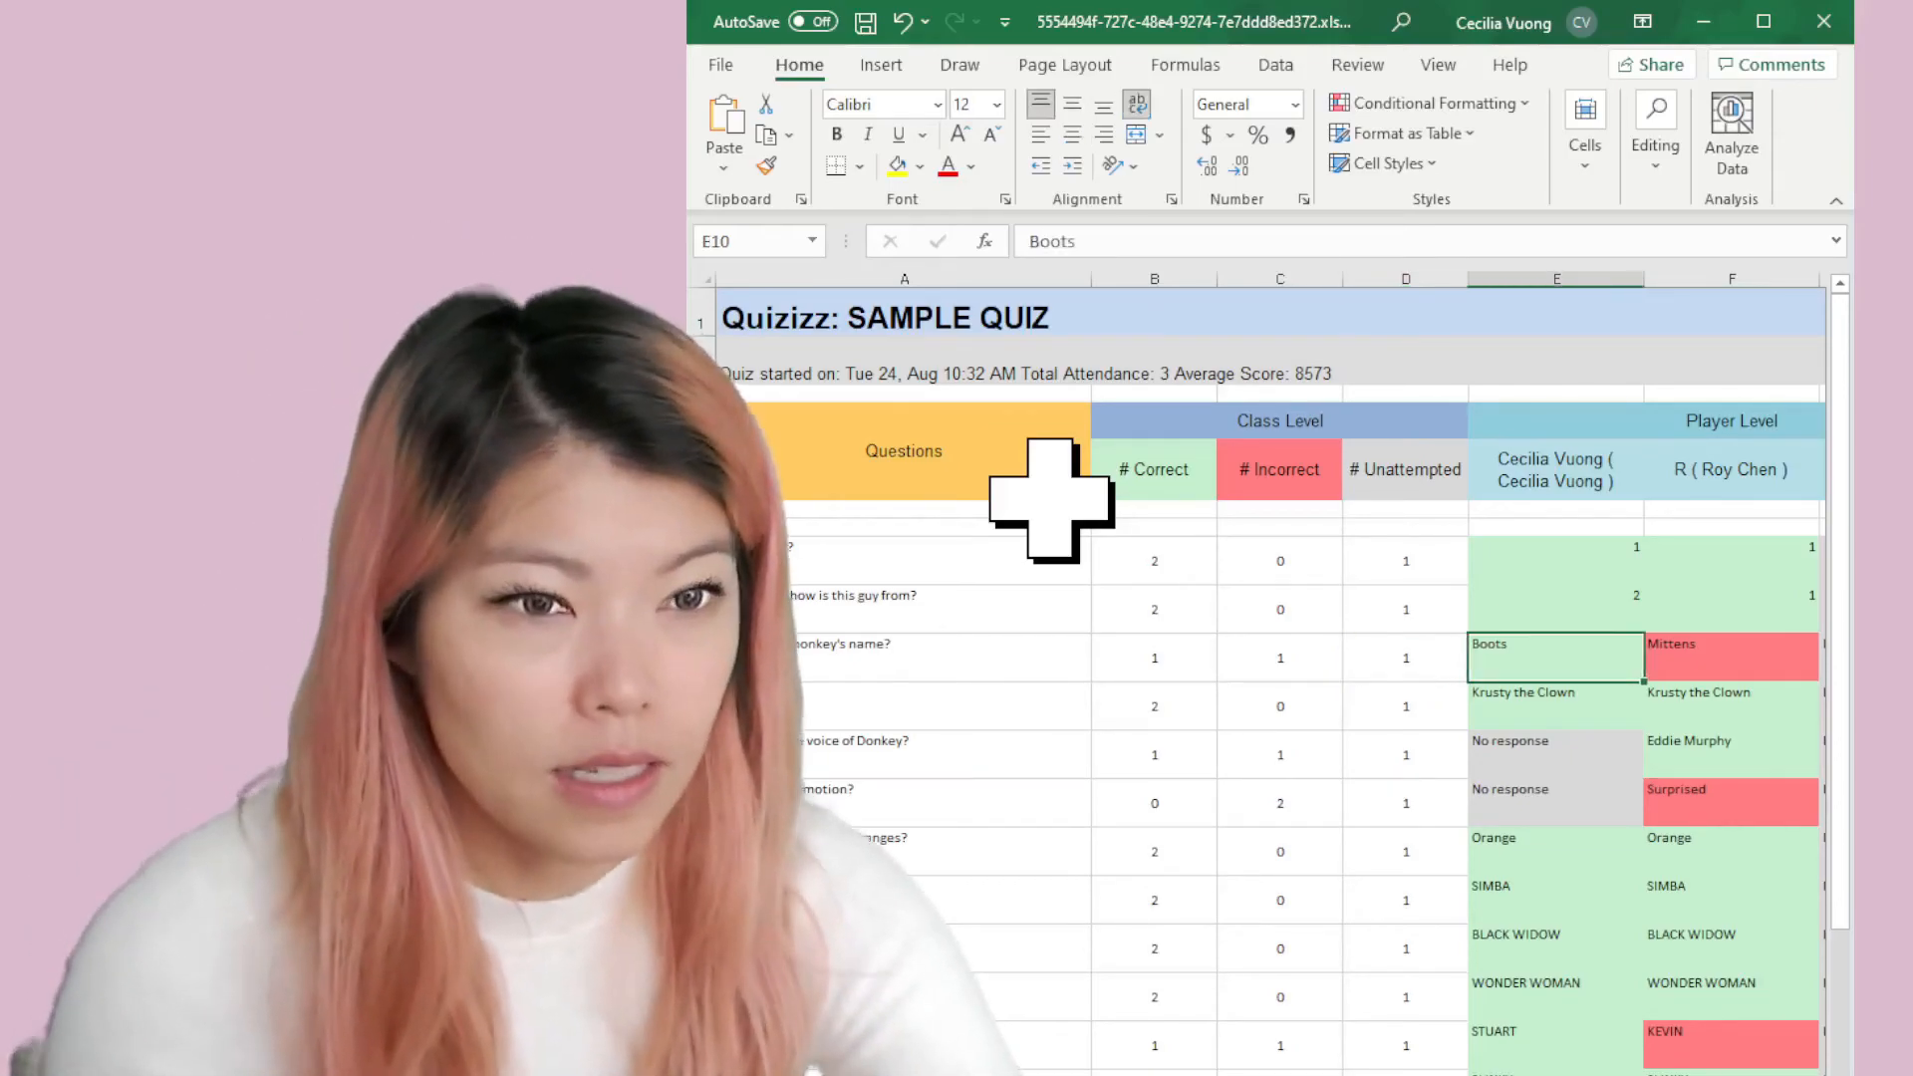
pyautogui.write('1')
pyautogui.press('Tab')
pyautogui.write('1')
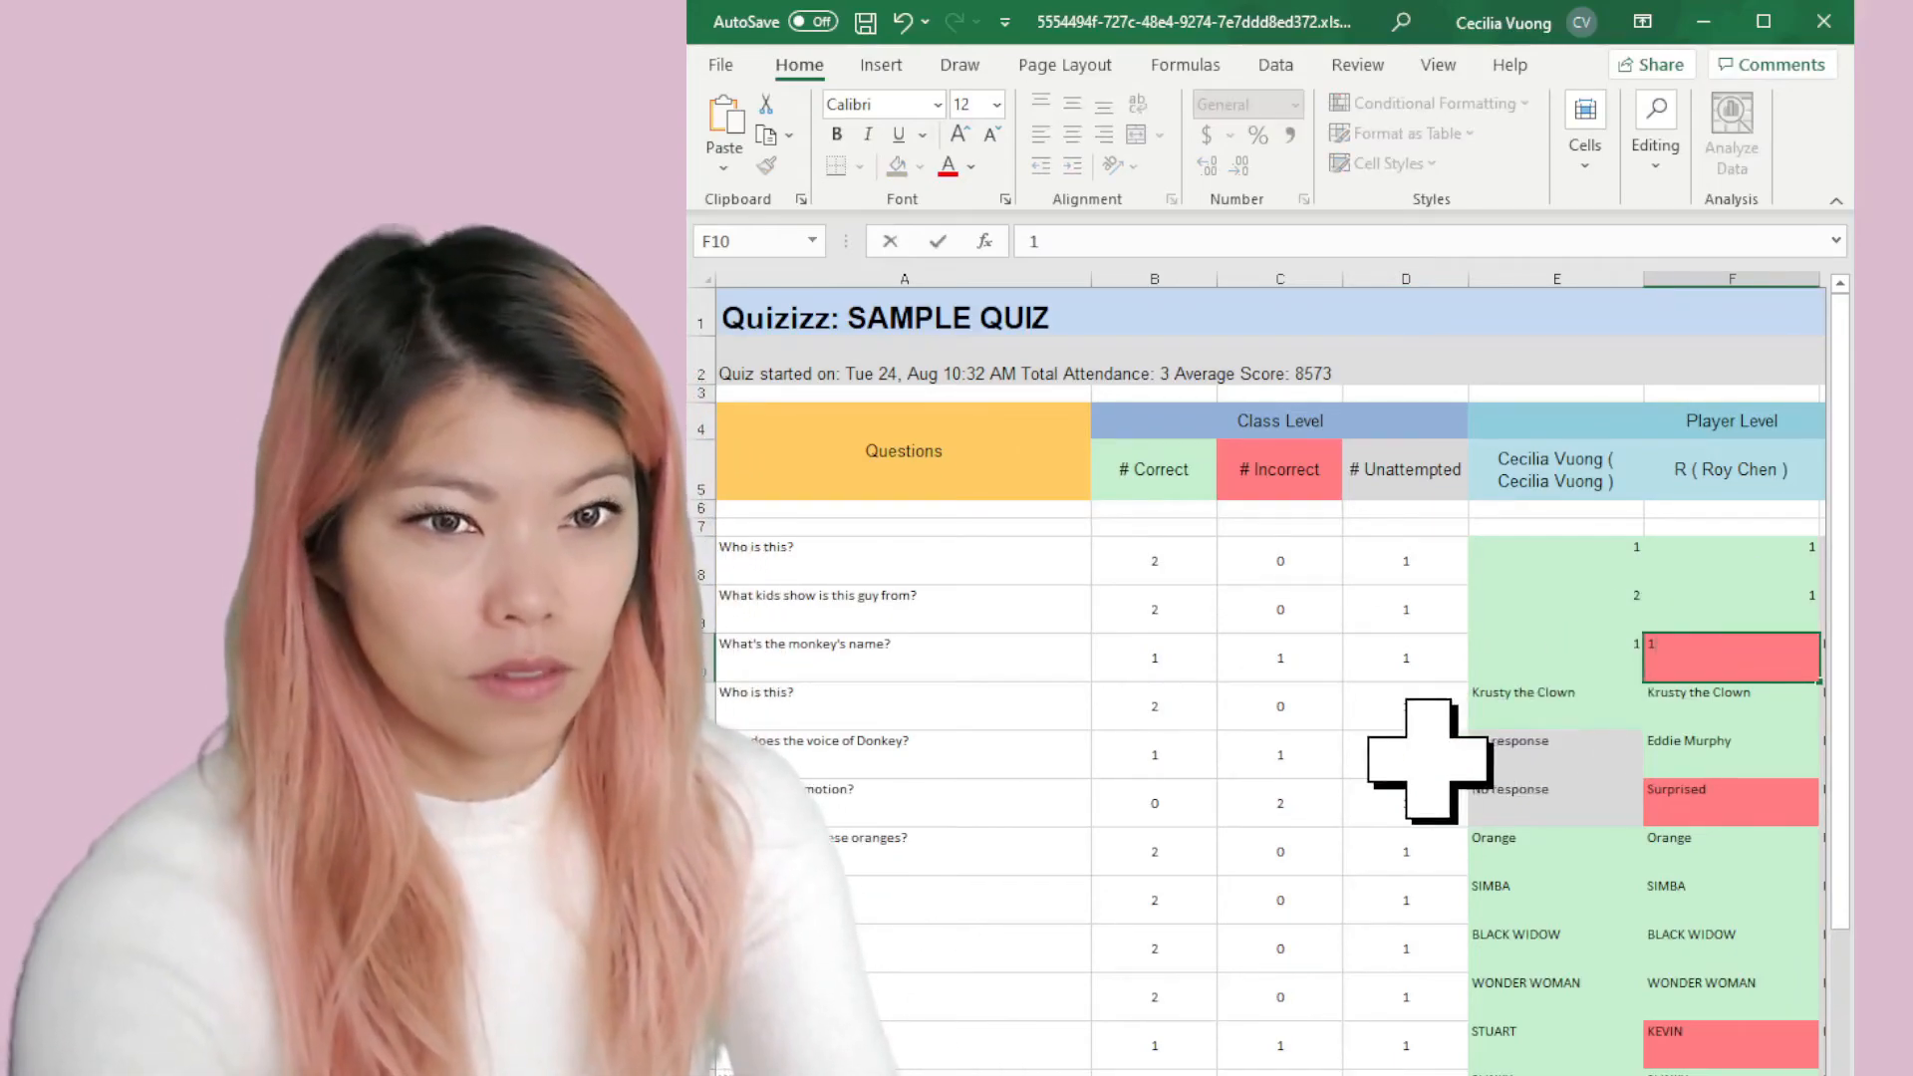
pyautogui.click(1509, 754)
# Step: Remove the first player's text answer from cell E11
pyautogui.scroll(5, 1535, 446)
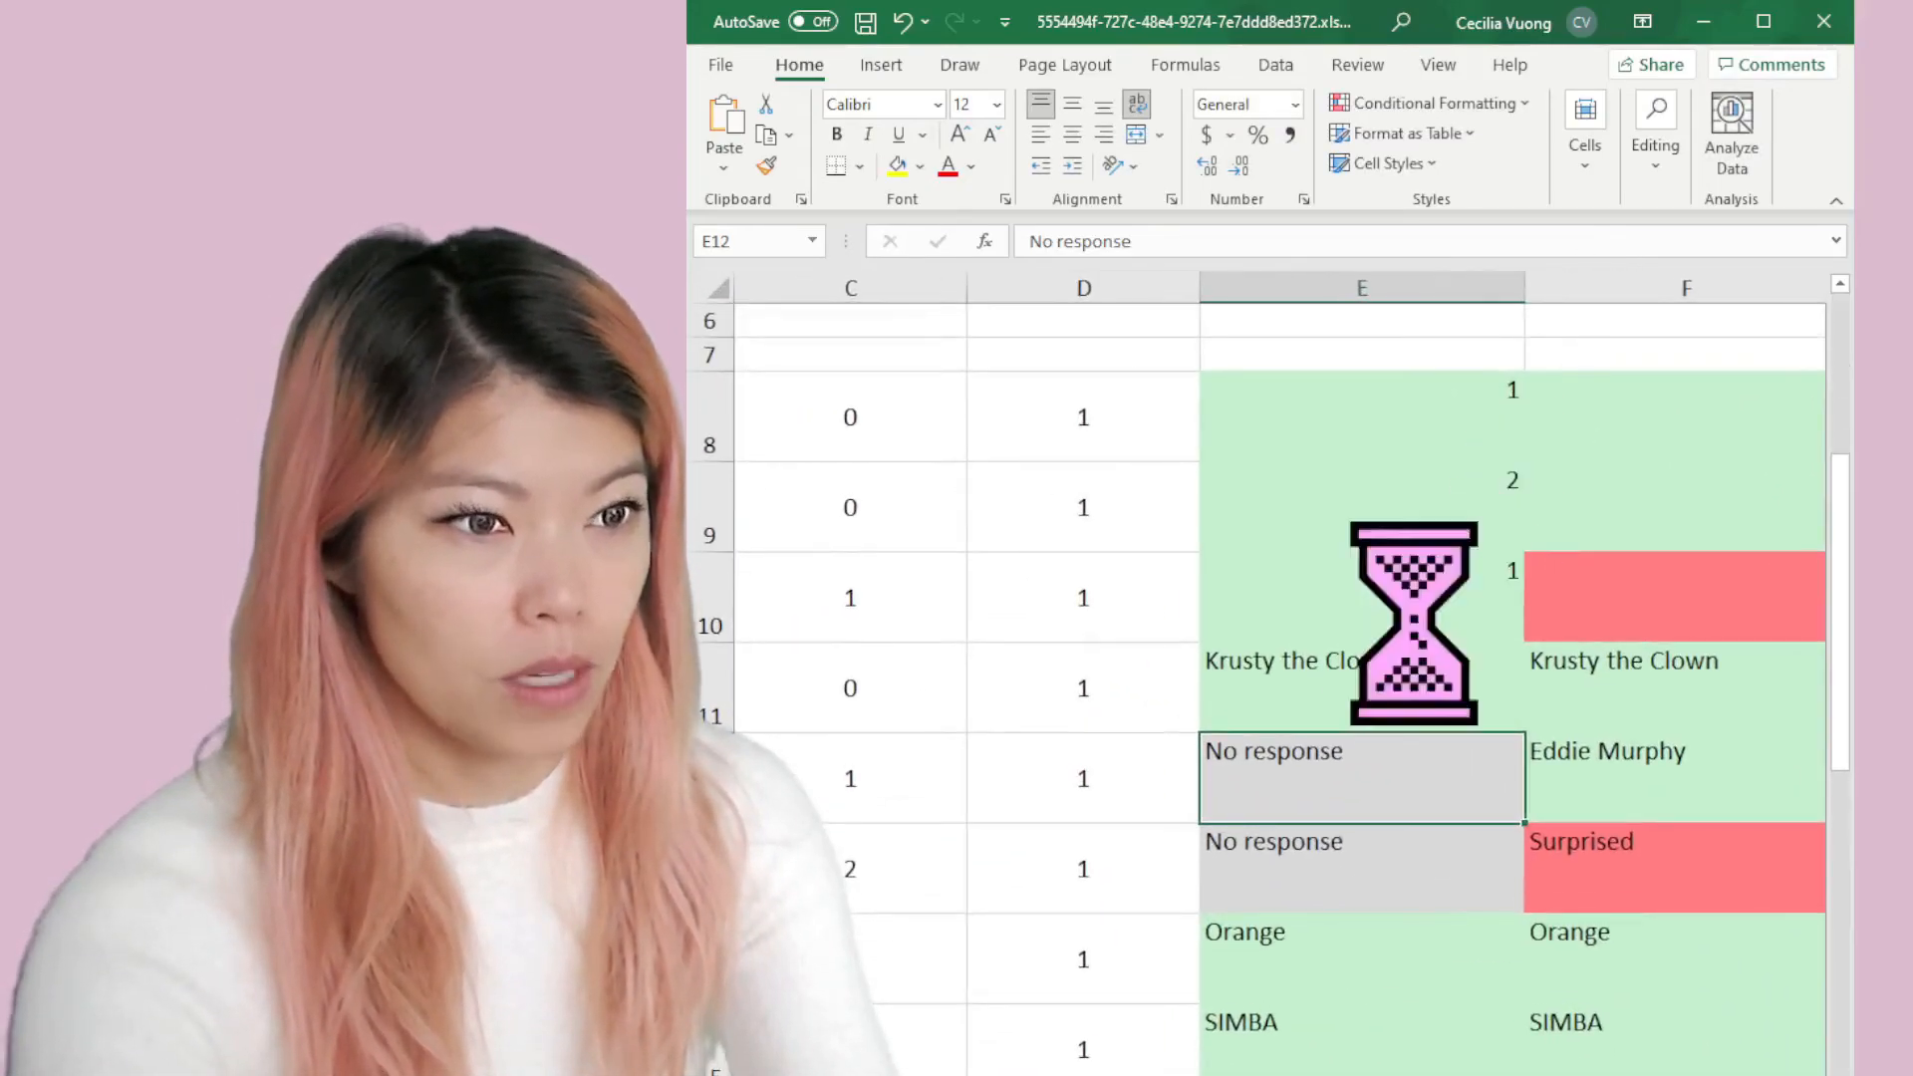
pyautogui.scroll(2, 1408, 768)
pyautogui.scroll(3, 1409, 762)
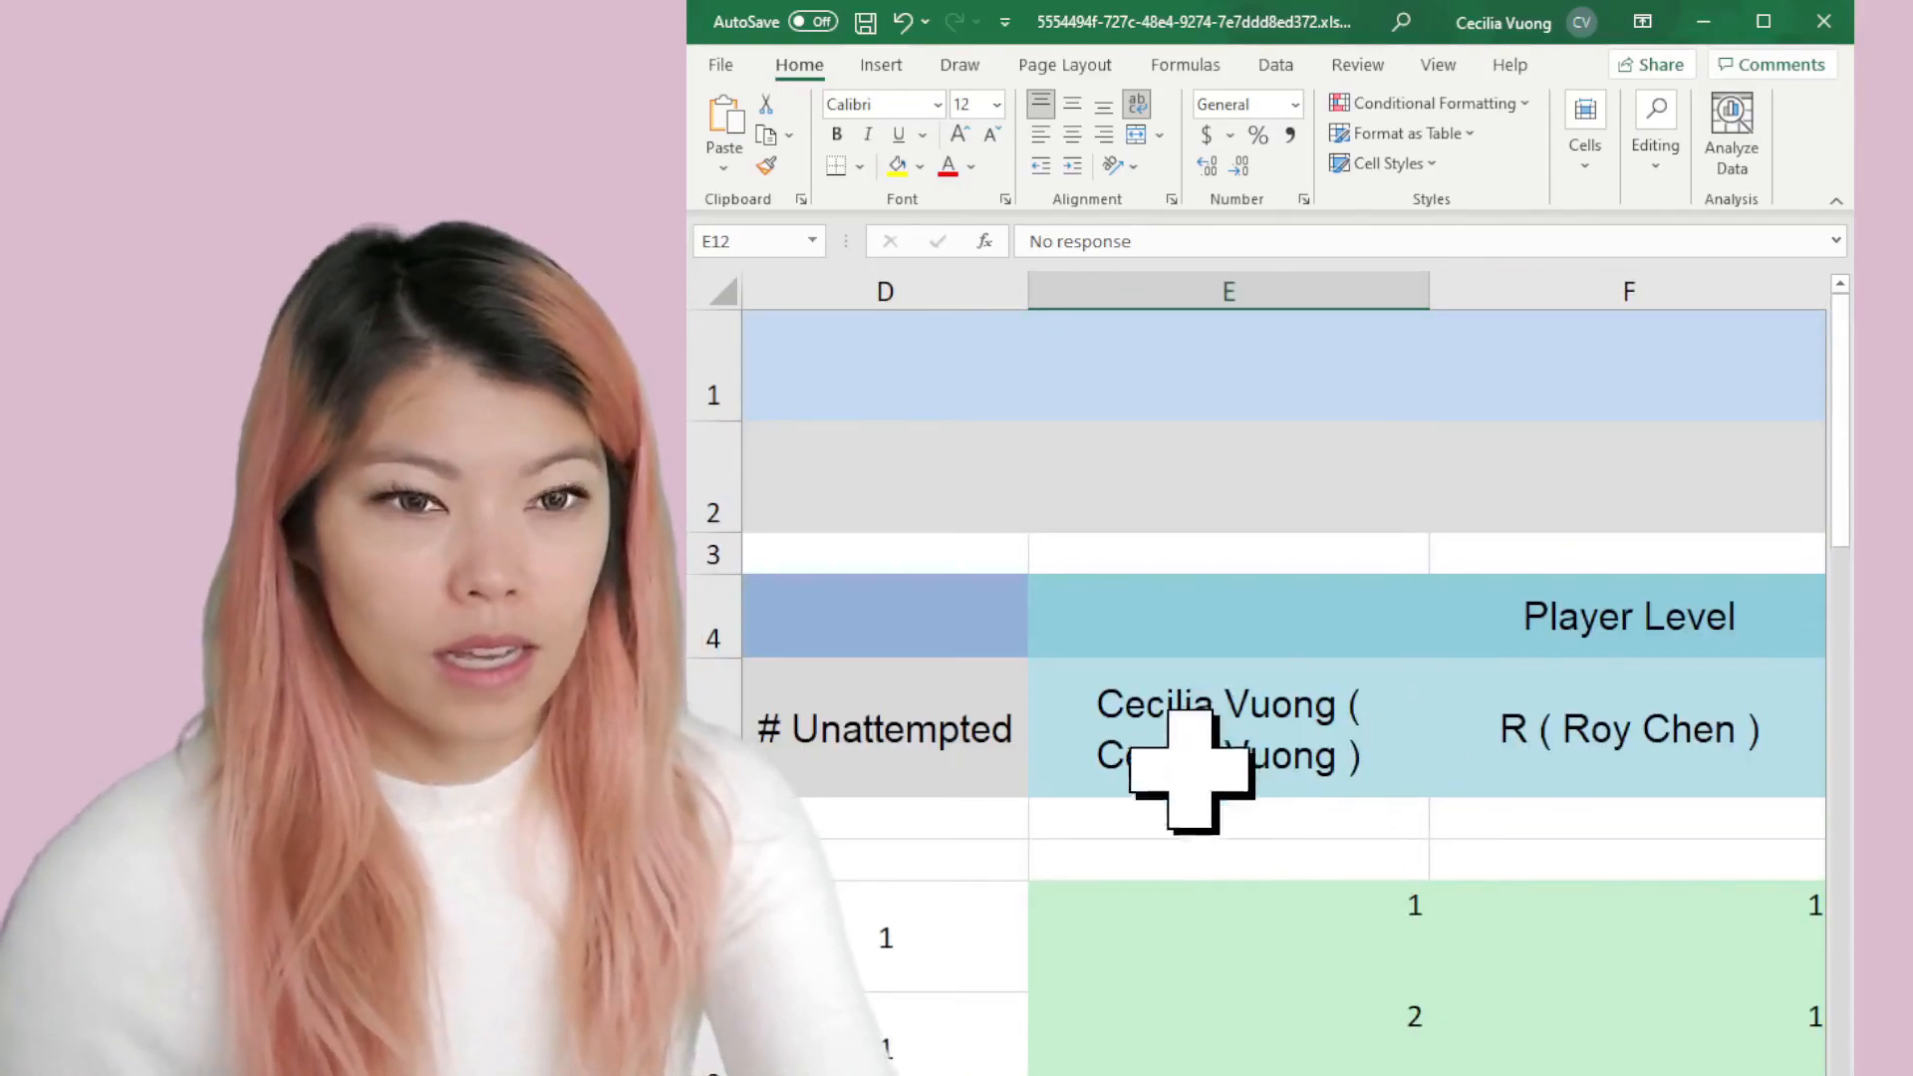
pyautogui.scroll(-2, 1300, 826)
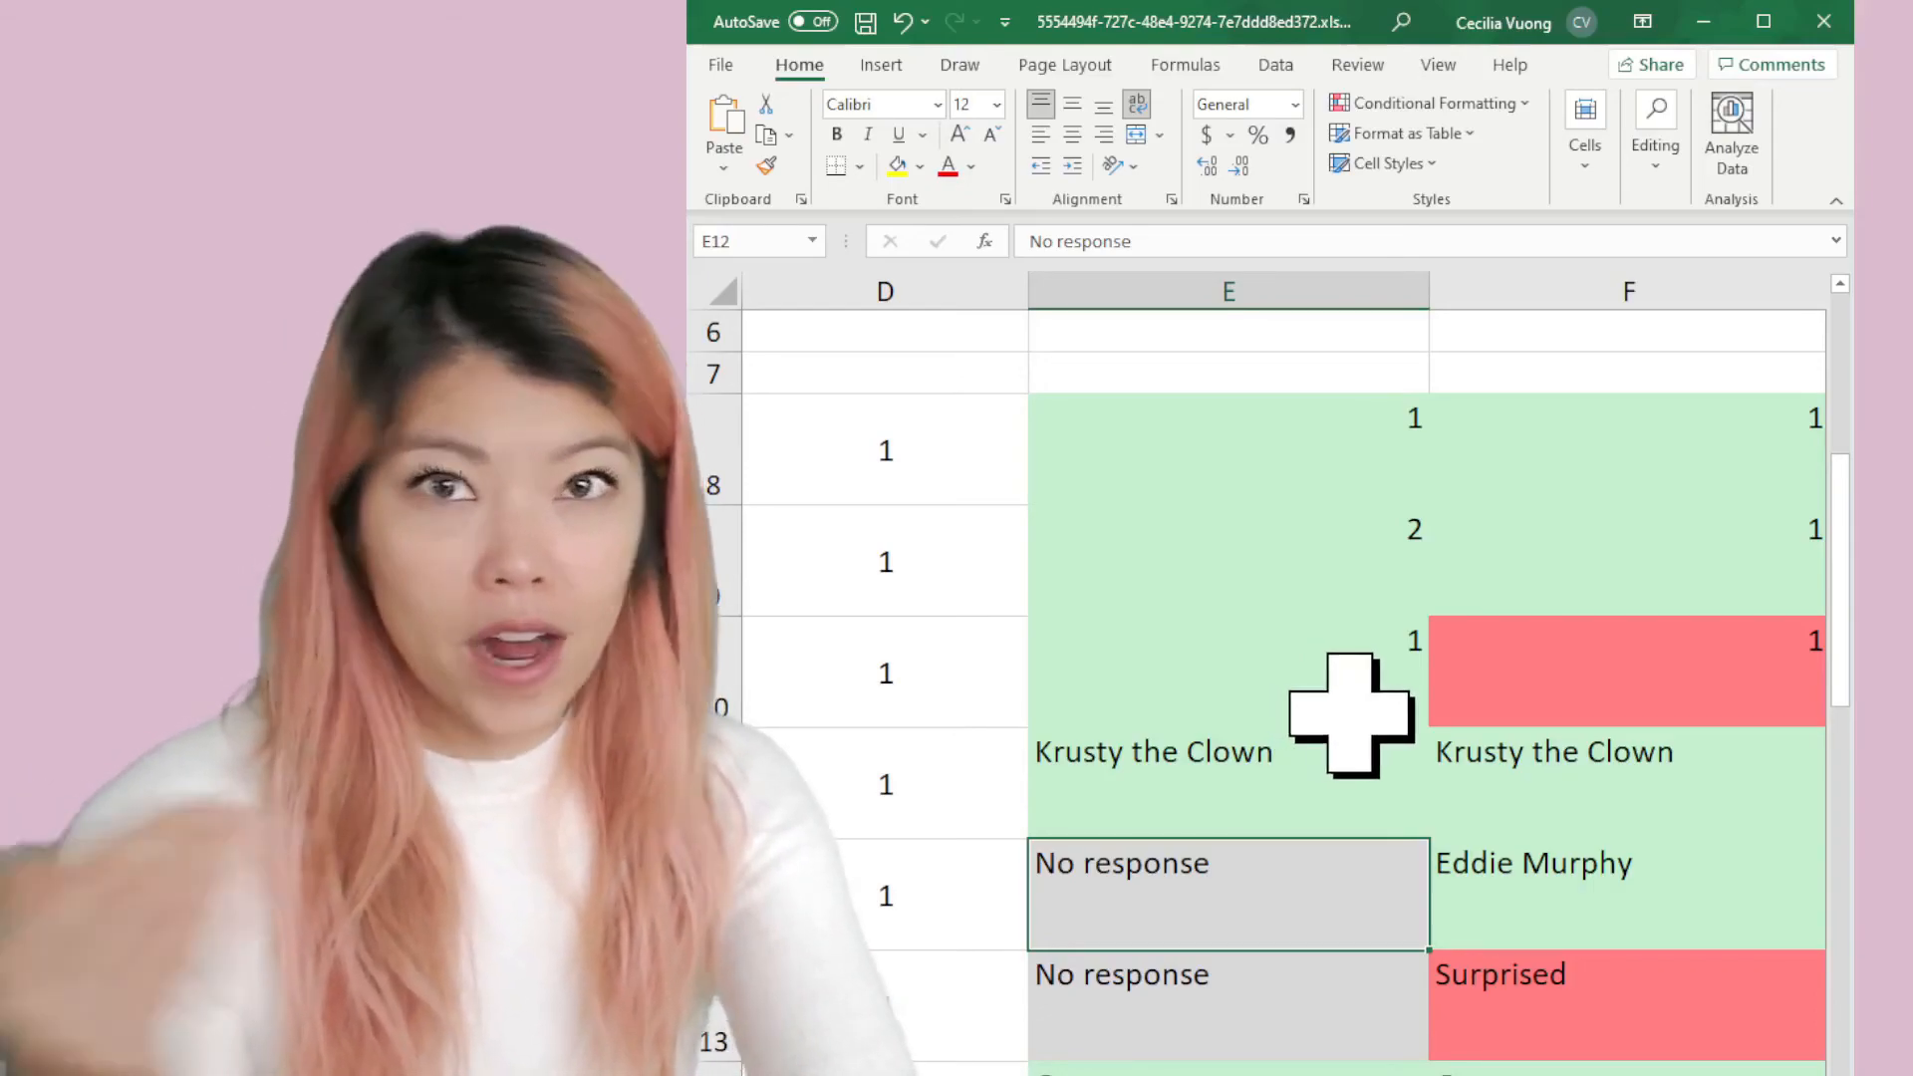
pyautogui.click(1364, 776)
pyautogui.press('BackSpace')
pyautogui.press('Return')
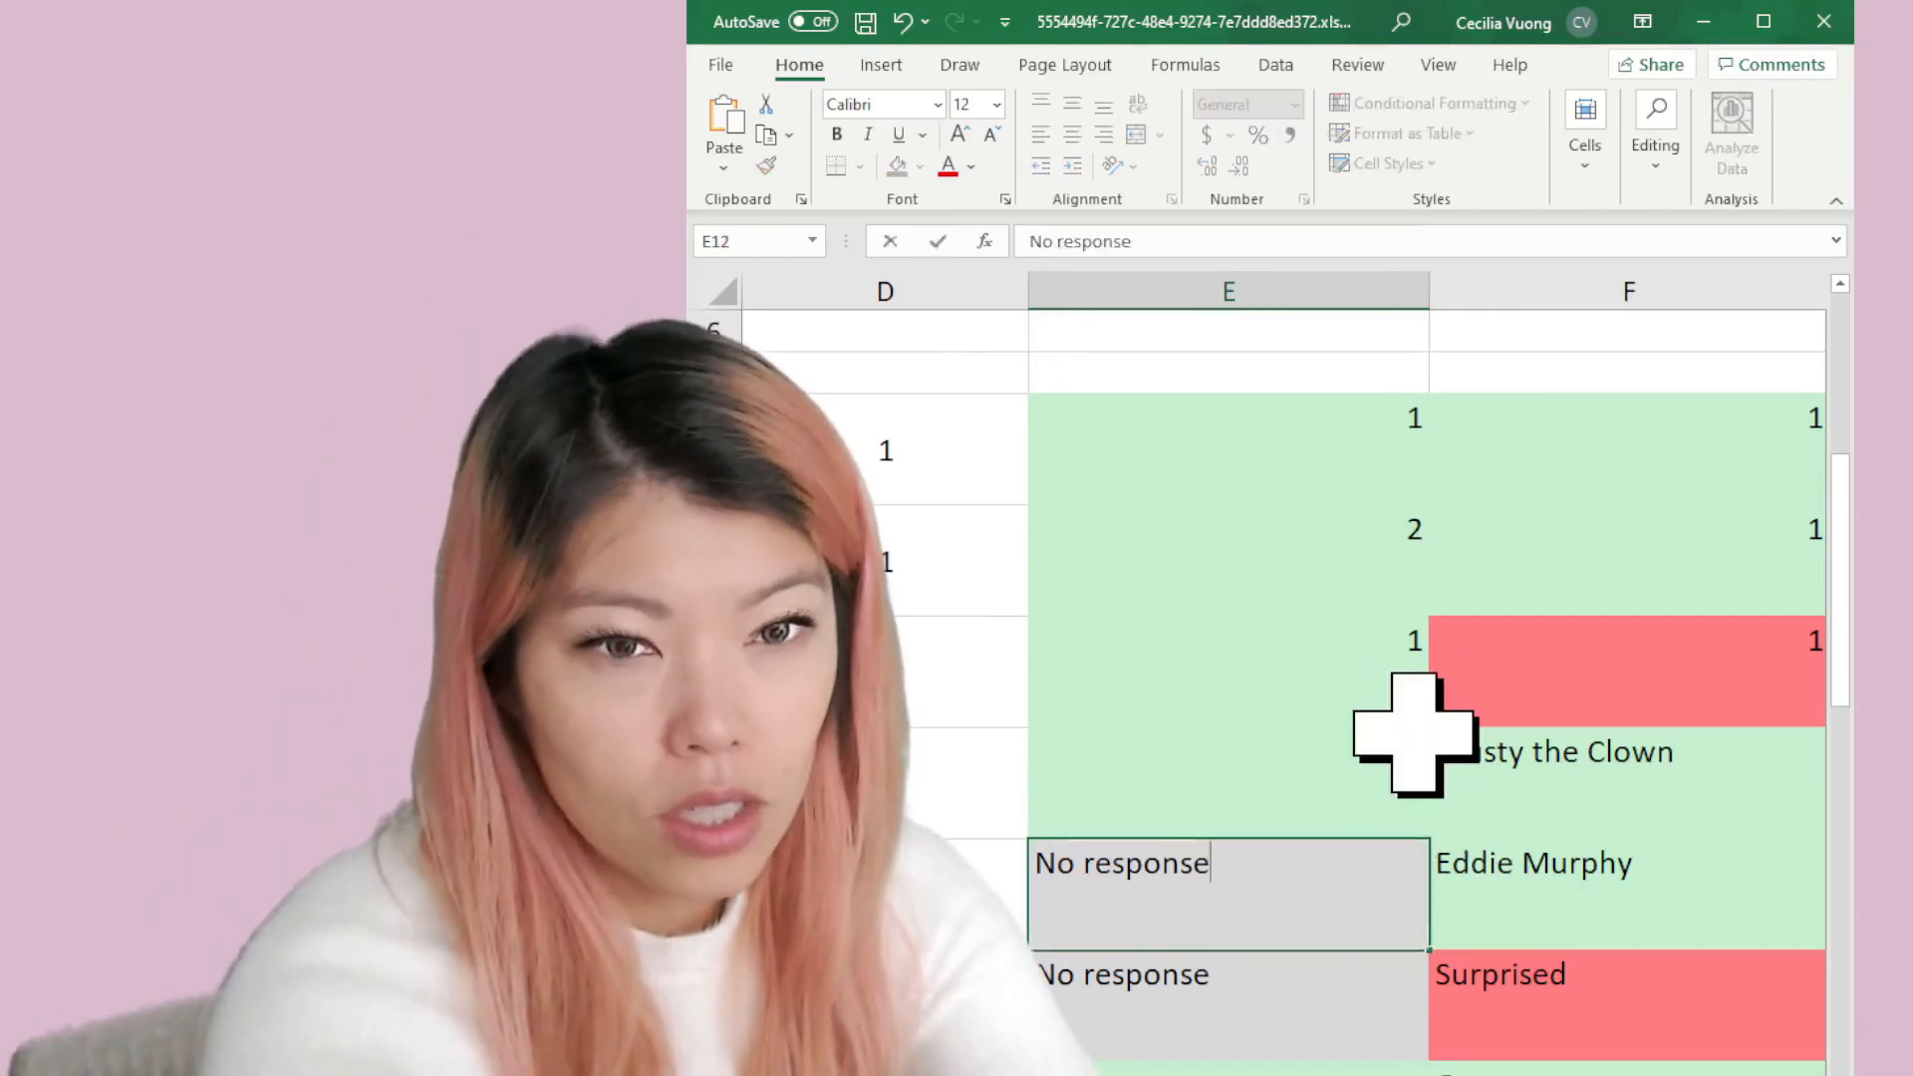
# Step: Replace the first player's responses with 0 in E12 and E13, and with 1 in E14 to E16 and E18
pyautogui.write('0')
pyautogui.press('Return')
pyautogui.write('0')
pyautogui.press('Return')
pyautogui.write('1')
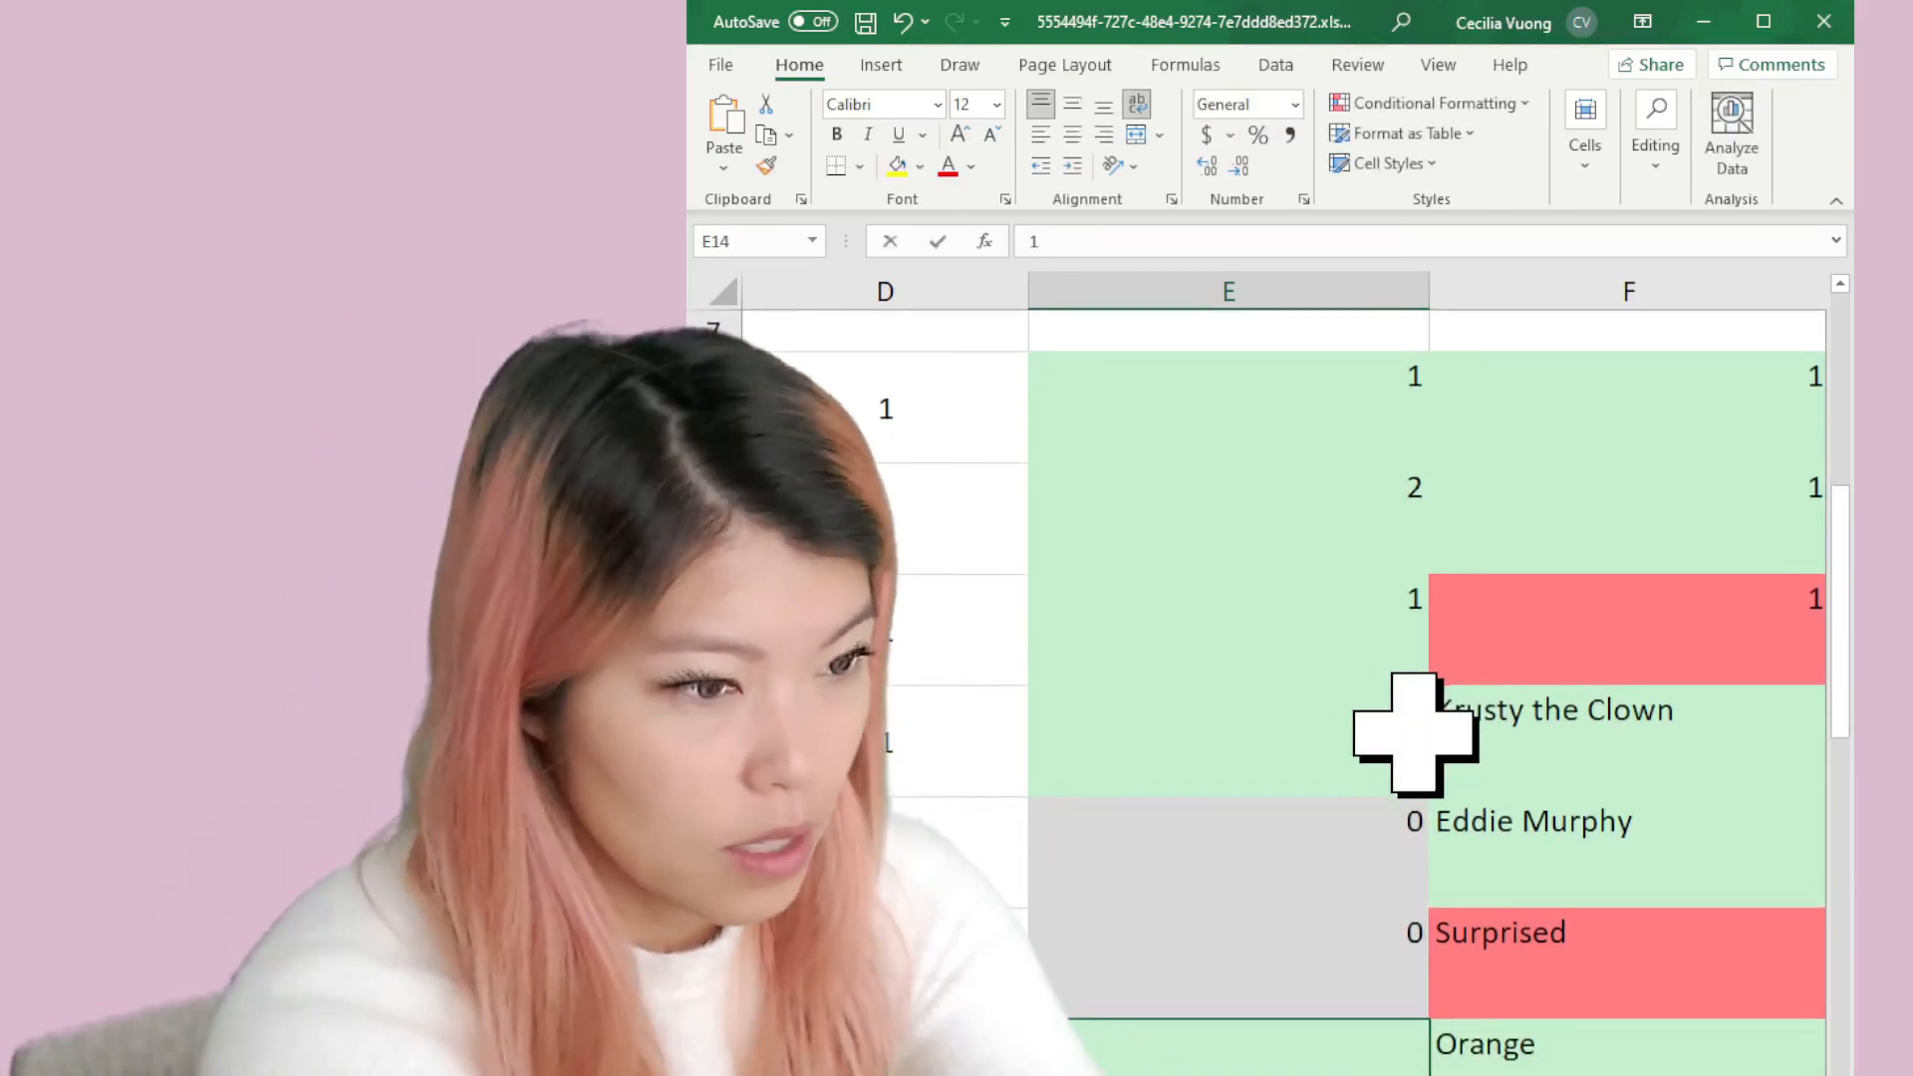
pyautogui.press('Return')
pyautogui.write('1')
pyautogui.press('Return')
pyautogui.write('1')
pyautogui.press('Return')
pyautogui.press('Return')
pyautogui.write('1')
pyautogui.press('Return')
pyautogui.press('Up')
pyautogui.press('Up')
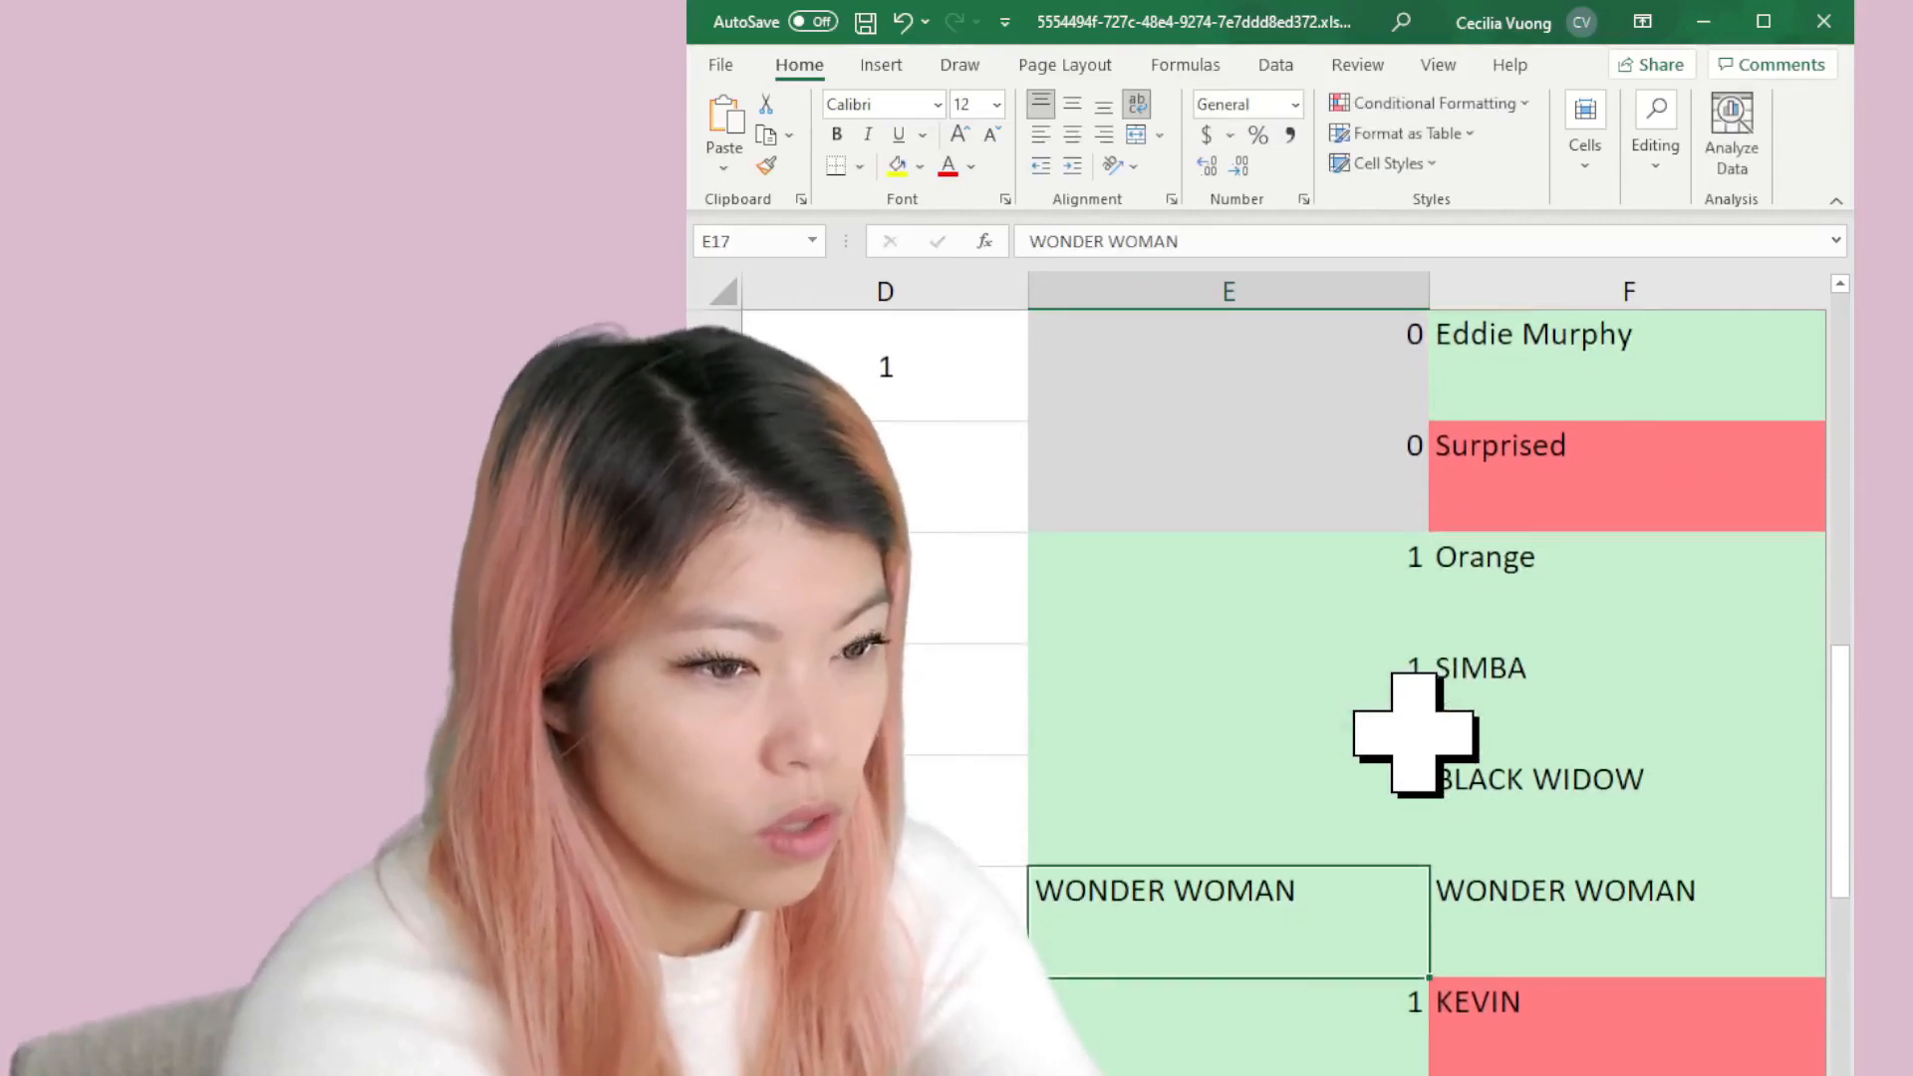
# Step: Replace the first player's answers in E17 and E19 to E21 with a mark of 1 each
pyautogui.write('1')
pyautogui.press('Return')
pyautogui.press('Return')
pyautogui.write('1')
pyautogui.press('Return')
pyautogui.press('Return')
pyautogui.press('Up')
pyautogui.write('1')
pyautogui.press('Return')
pyautogui.write('1')
pyautogui.press('Return')
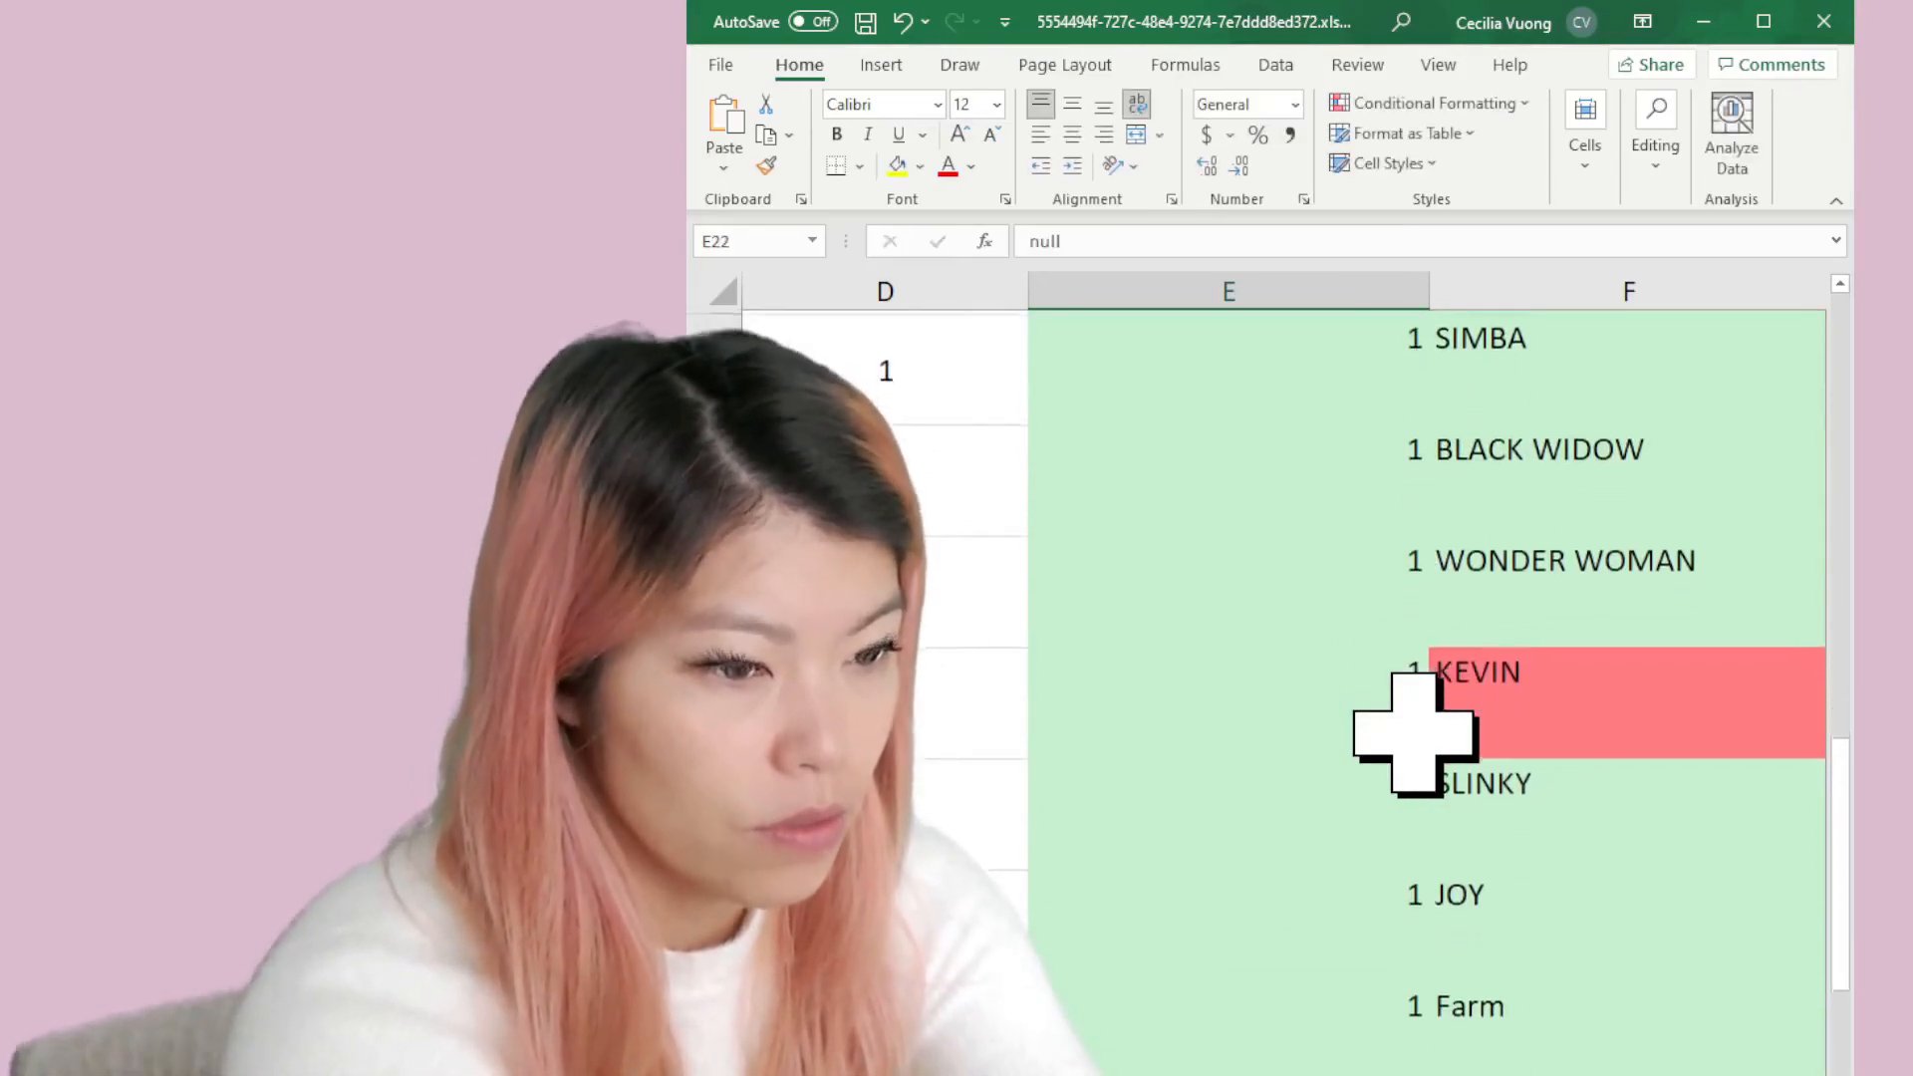
# Step: Enter a mark of 0 in E22 and 1 in both E23 and E24 for the first player
pyautogui.write('0')
pyautogui.press('Return')
pyautogui.write('1')
pyautogui.press('Return')
pyautogui.write('1')
pyautogui.press('Return')
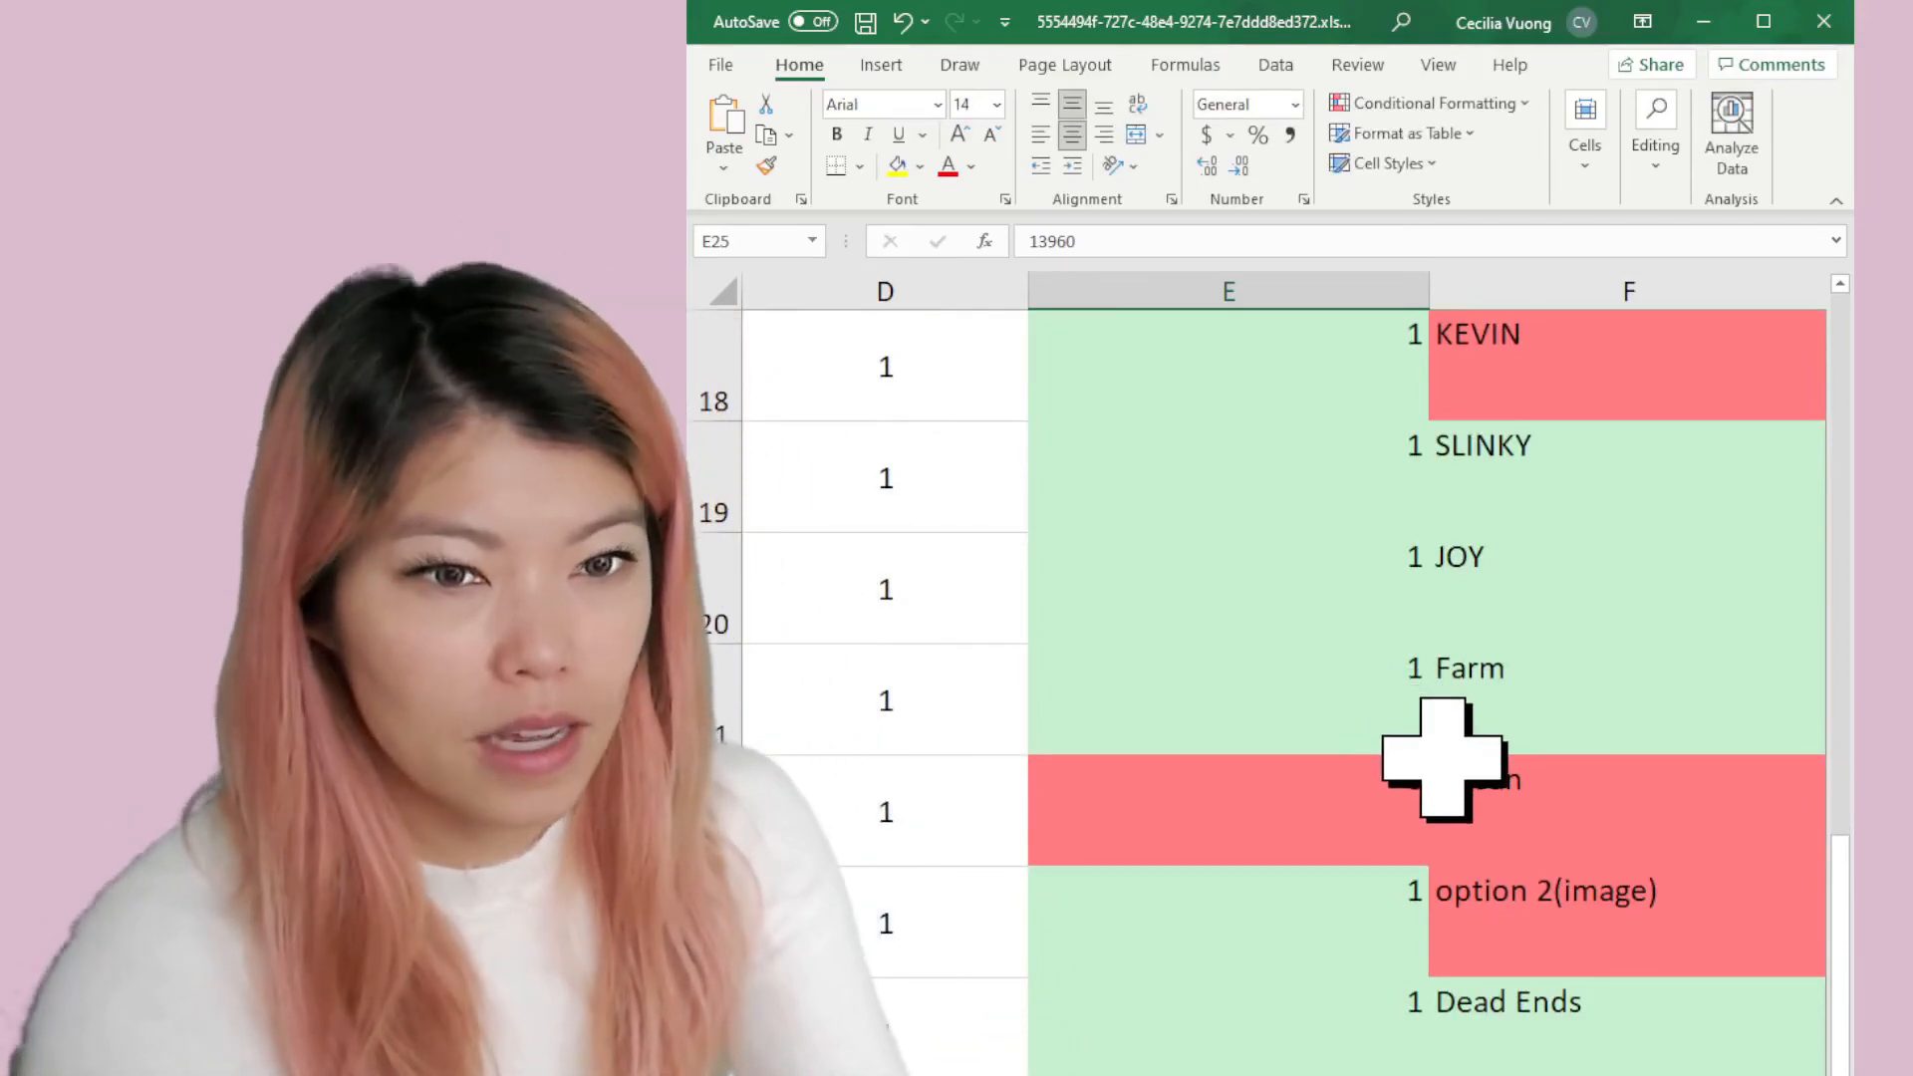
# Step: Replace the first player's total in E25 with a SUM formula adding the marks in E8 to E24
pyautogui.scroll(-2, 1442, 757)
pyautogui.scroll(2, 1430, 760)
pyautogui.scroll(-1, 1395, 755)
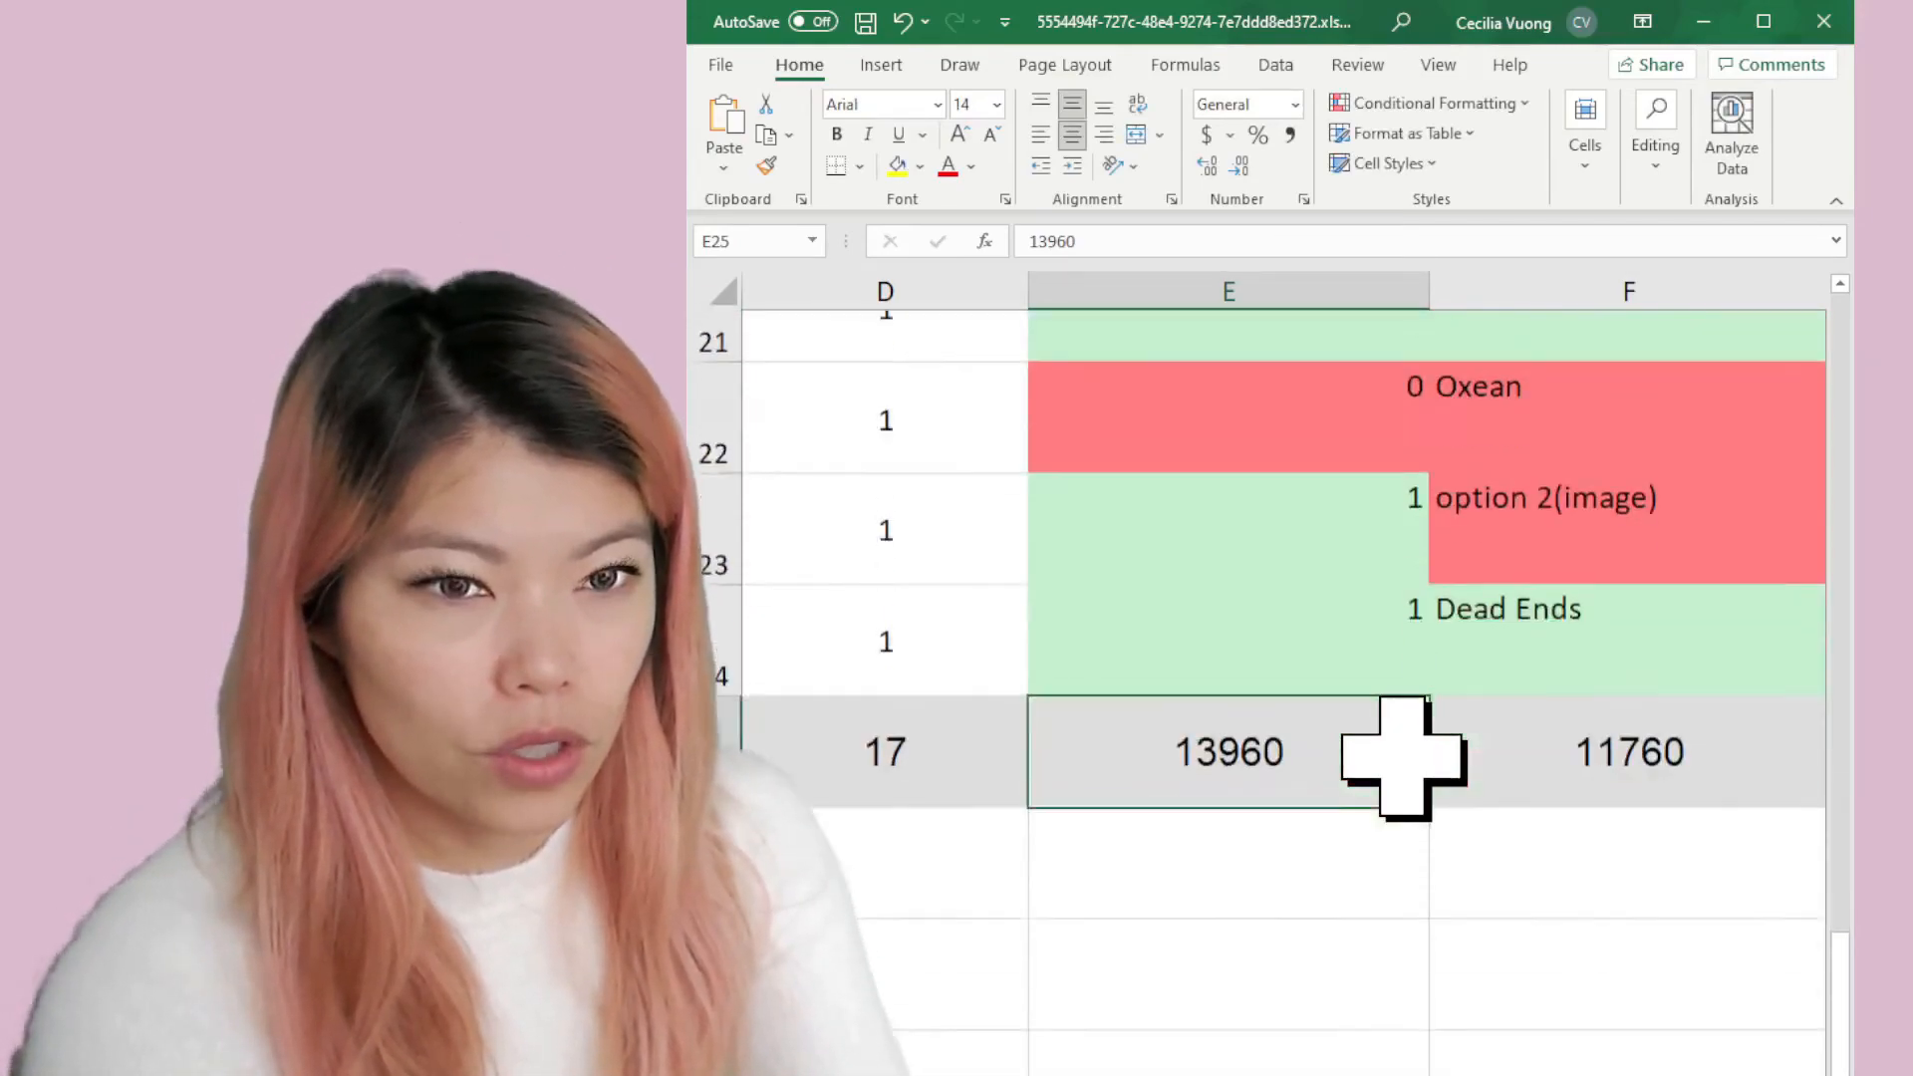
pyautogui.scroll(-1, 1402, 757)
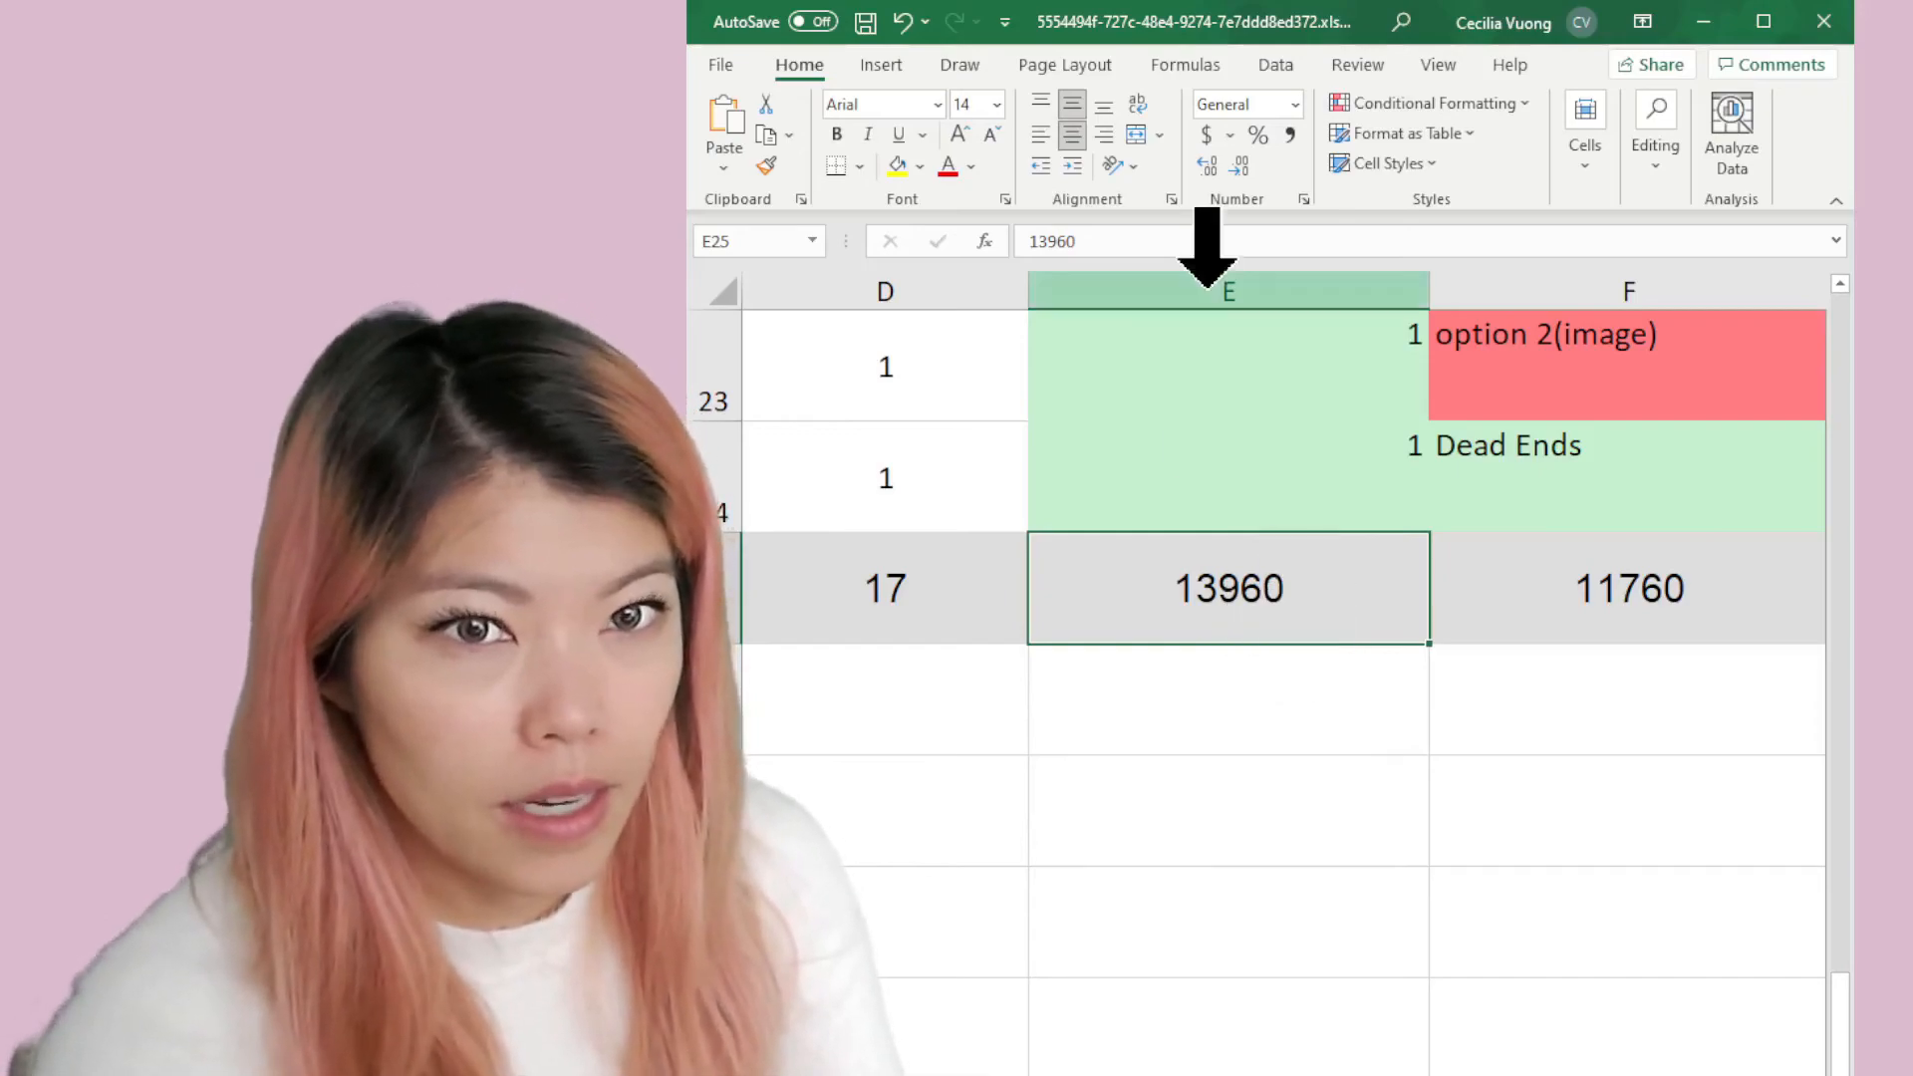
pyautogui.click(1301, 239)
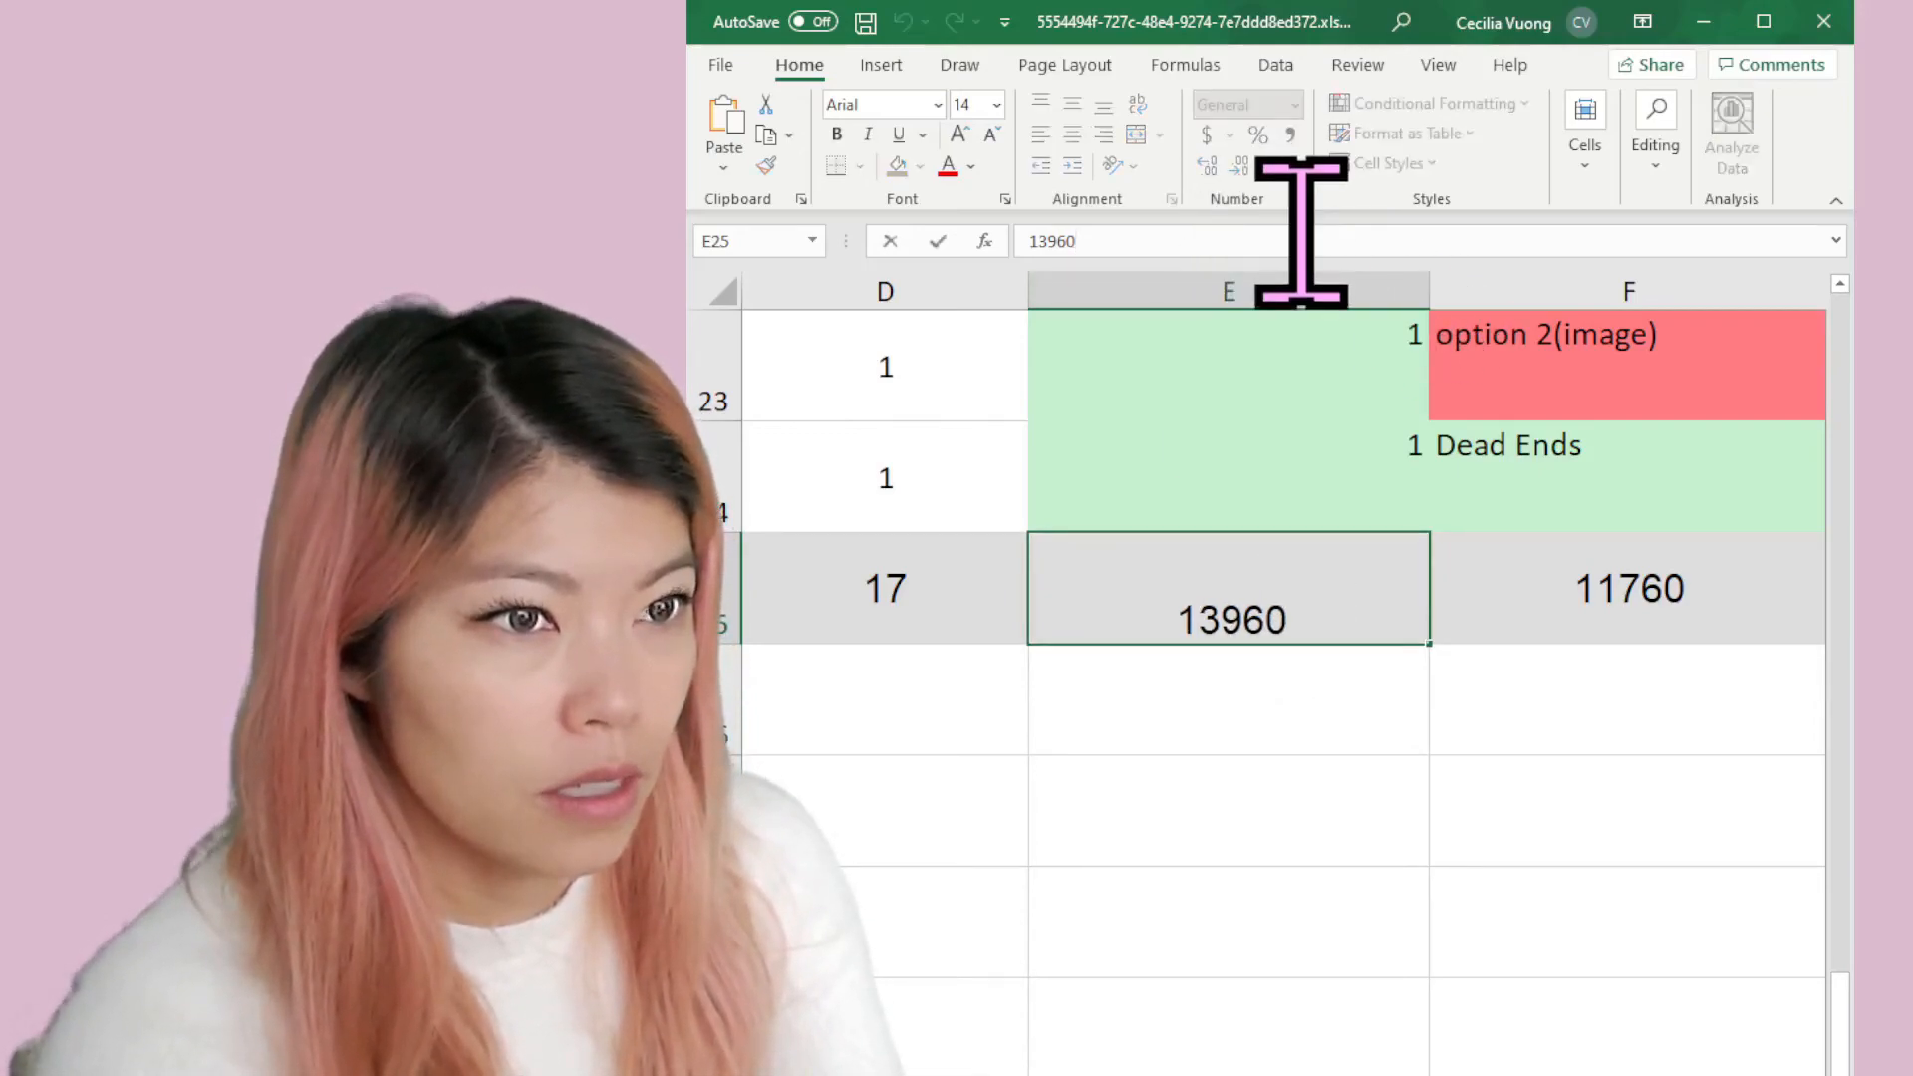
pyautogui.press('BackSpace')
pyautogui.press('BackSpace')
pyautogui.press('BackSpace')
pyautogui.press('BackSpace')
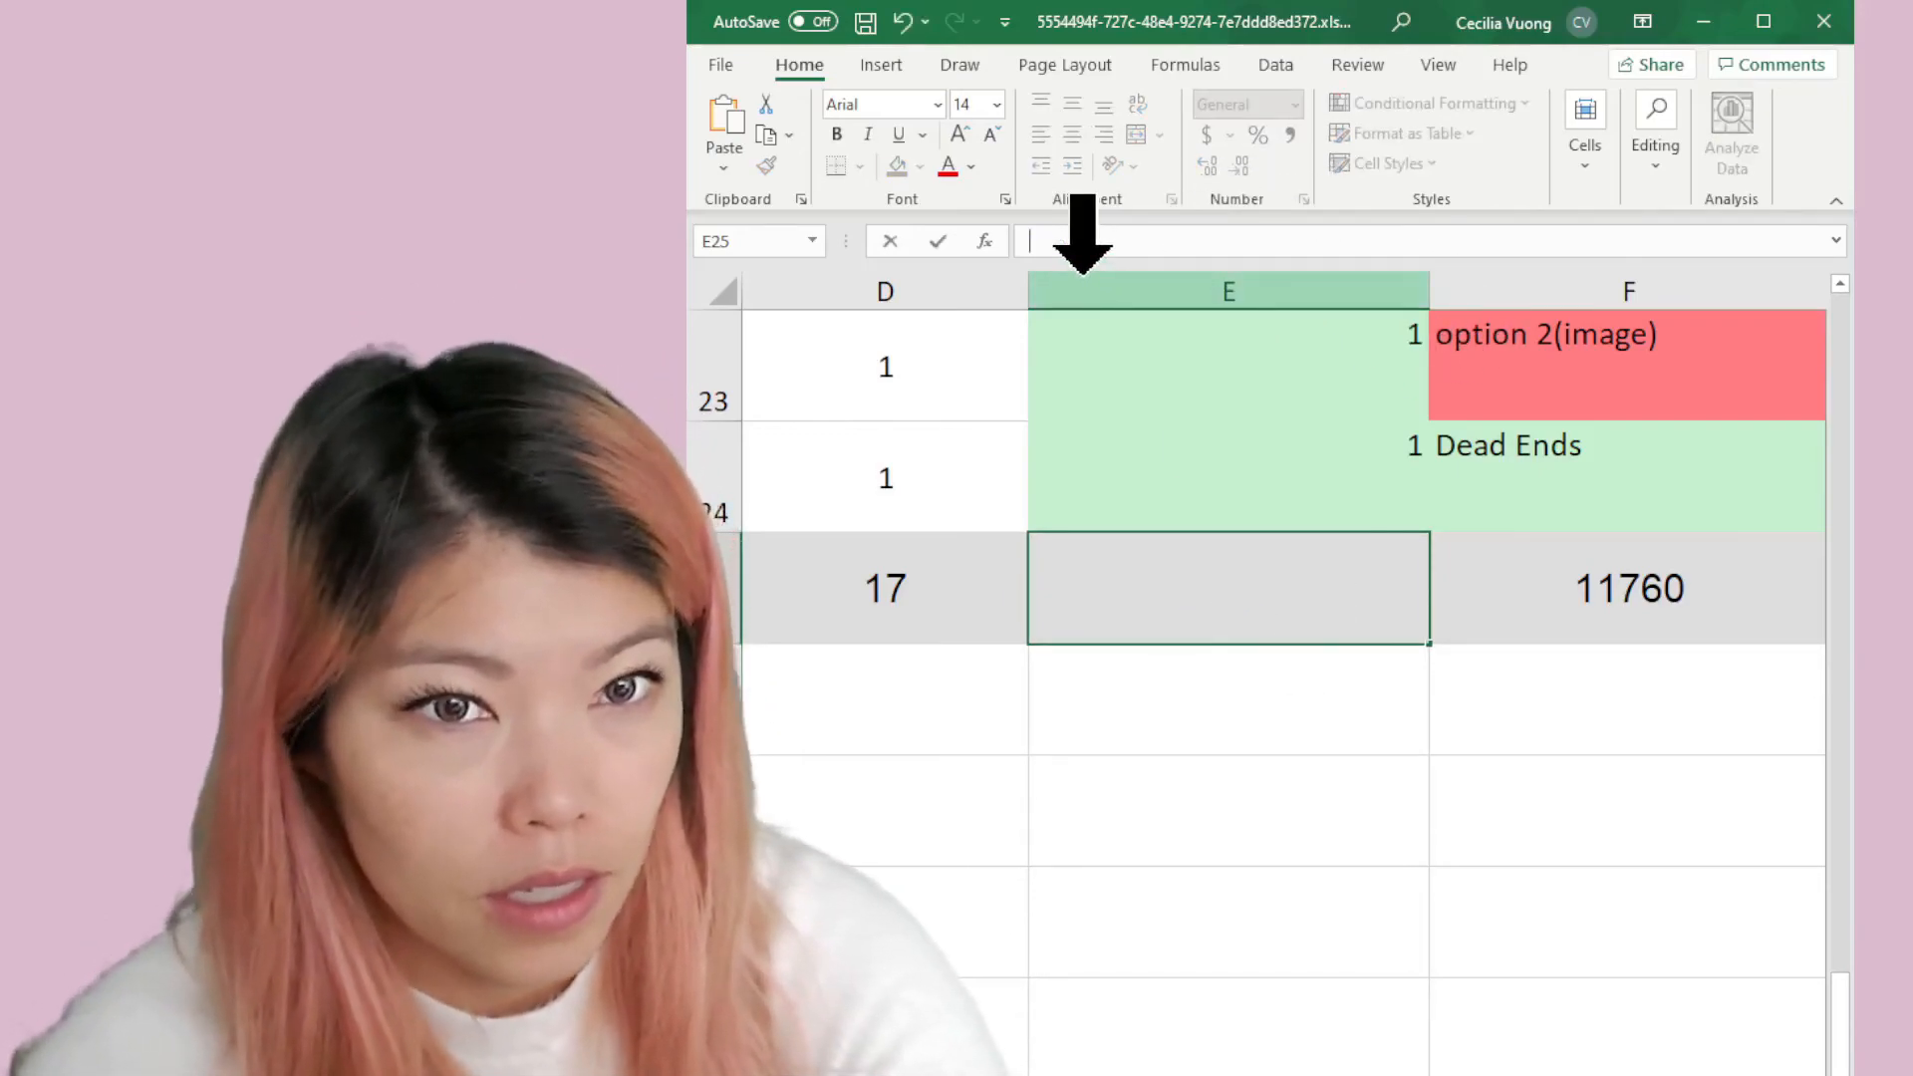
pyautogui.write('=')
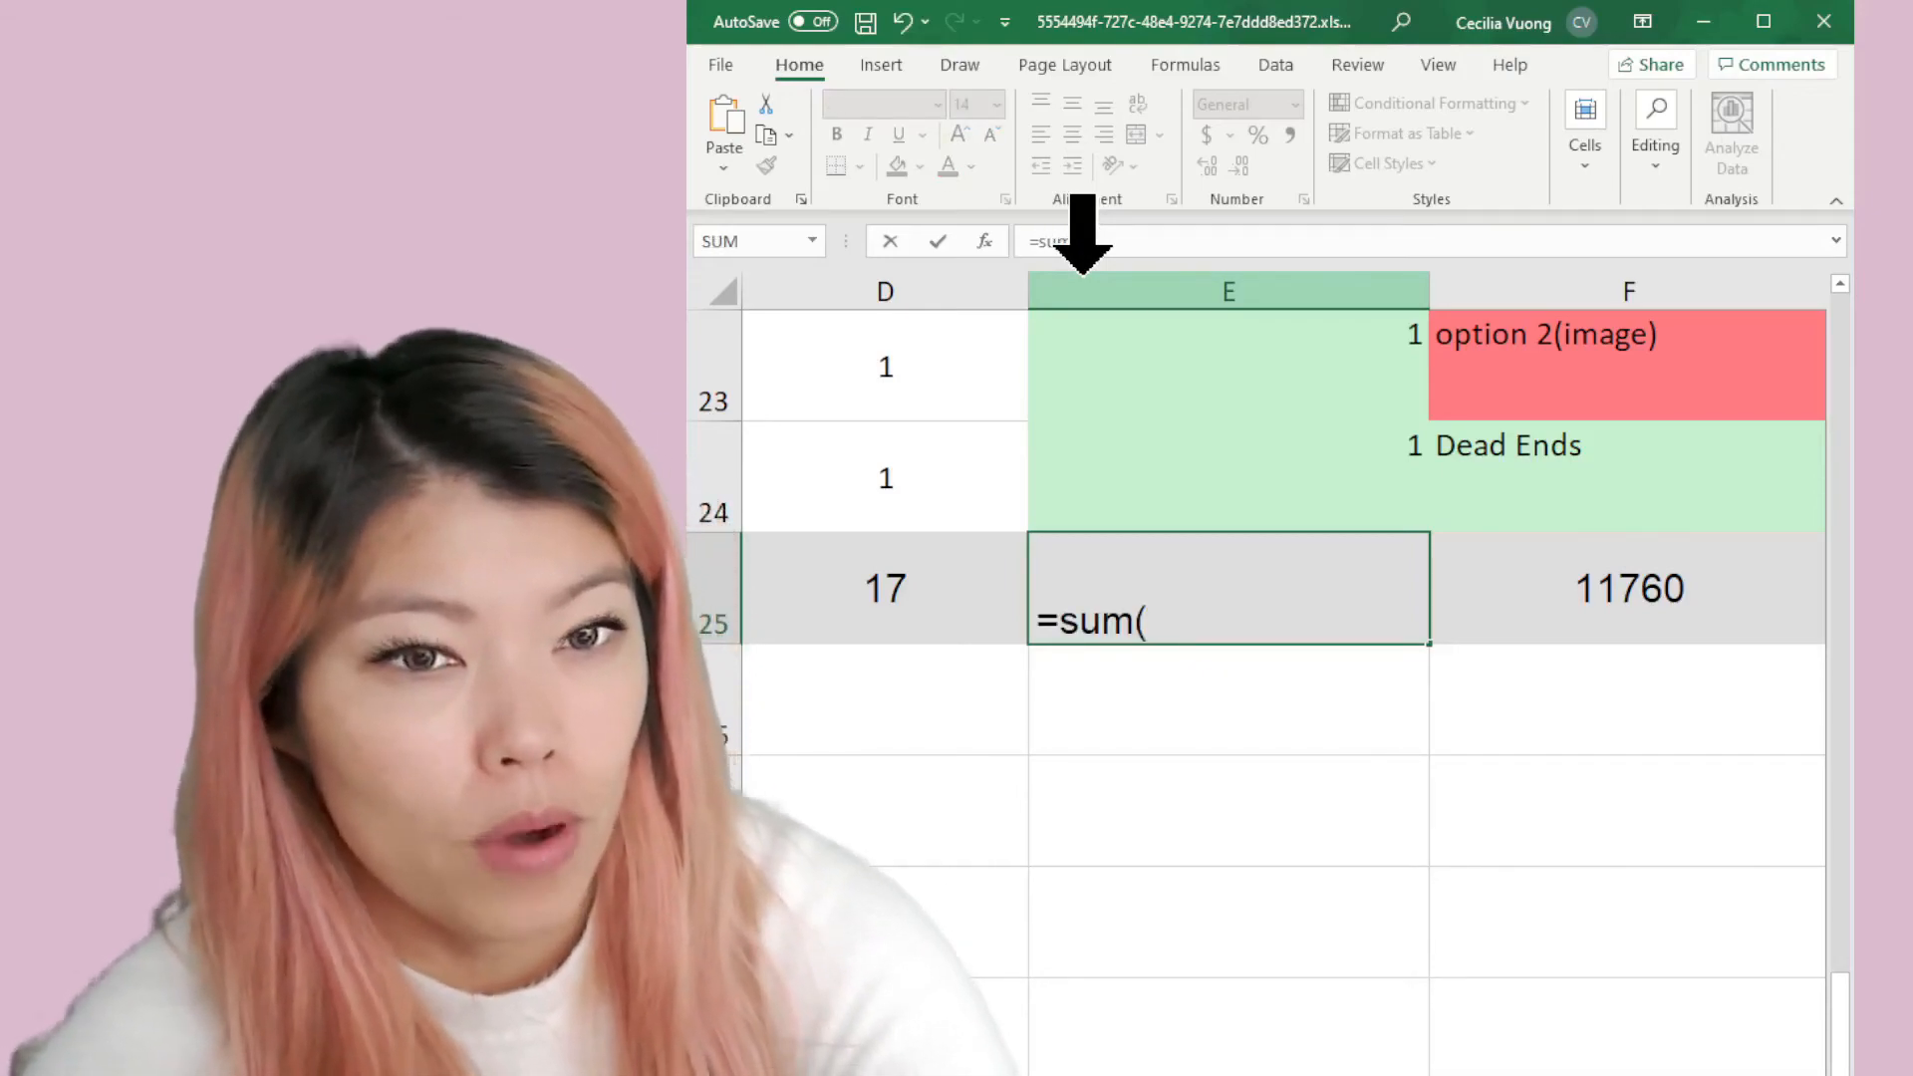
pyautogui.write('sum(')
pyautogui.moveTo(1263, 468); pyautogui.dragTo(1284, 889)
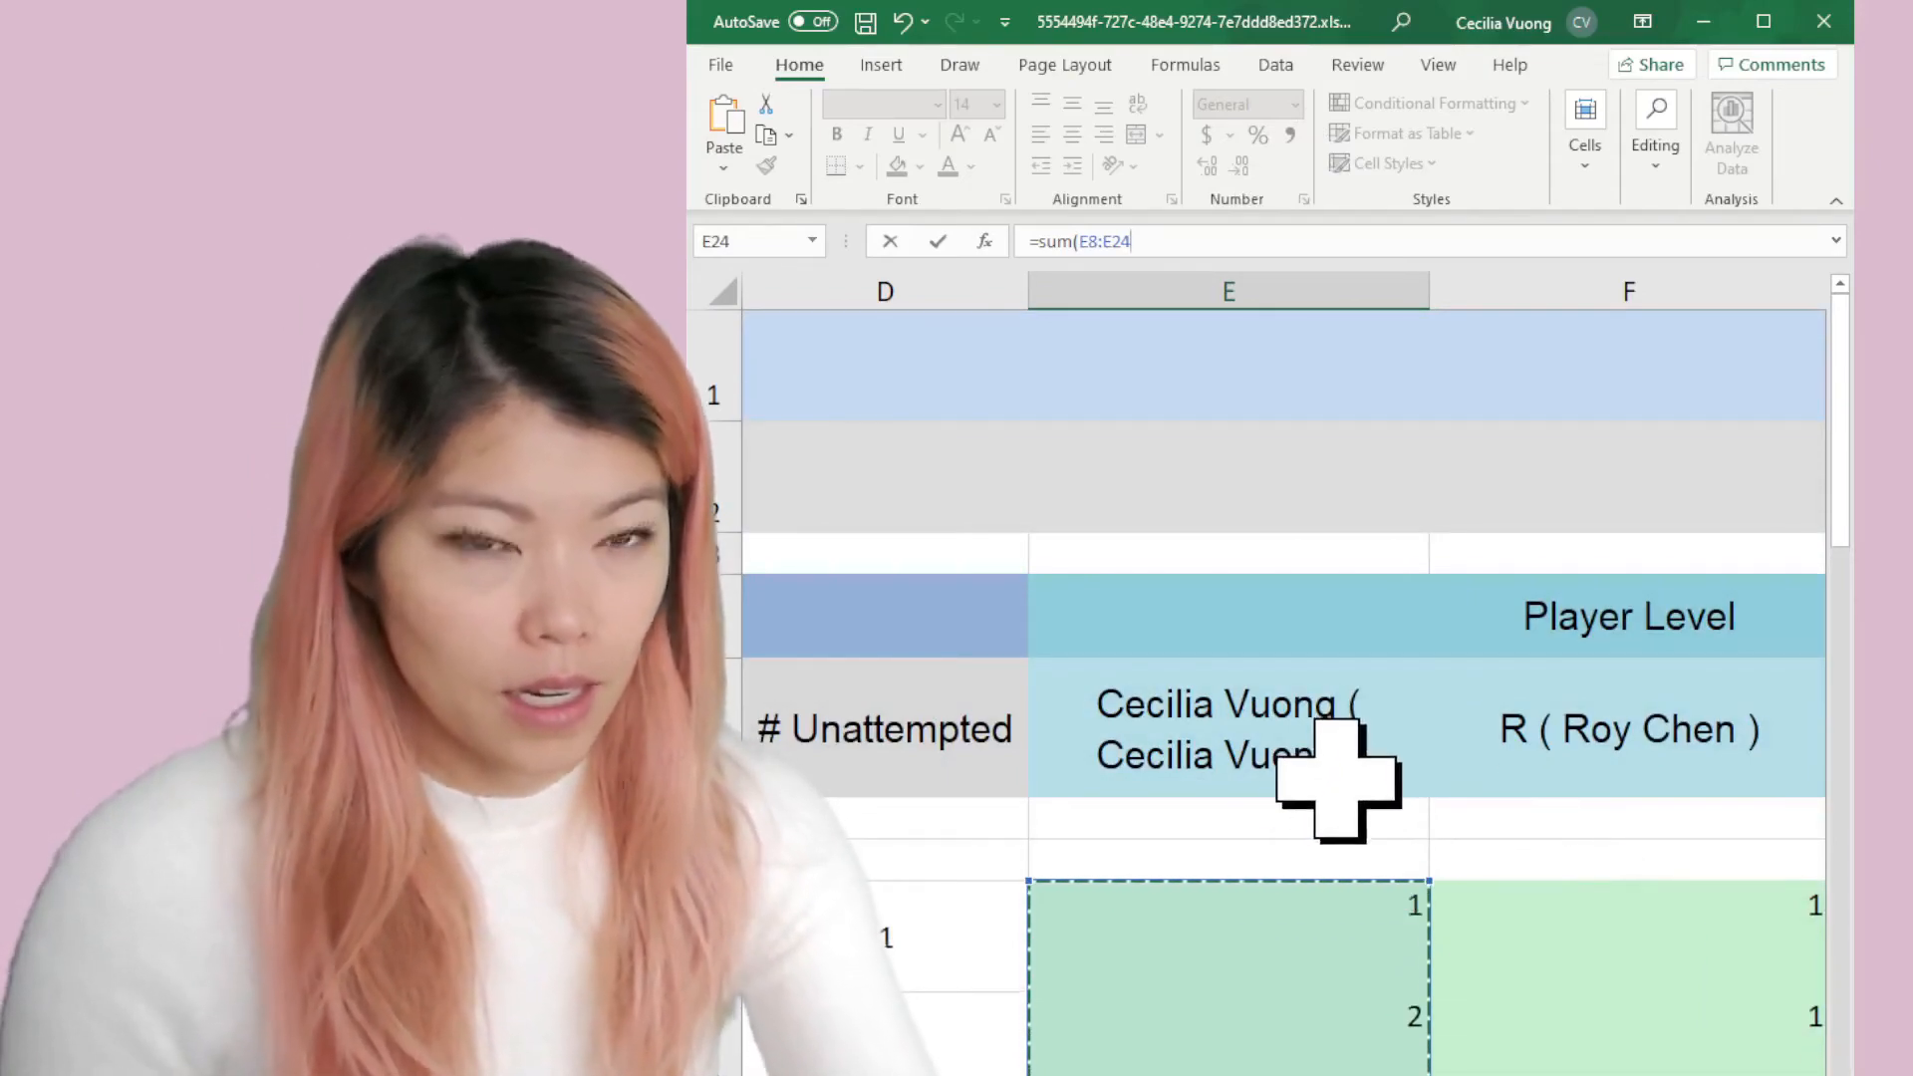
pyautogui.press('Return')
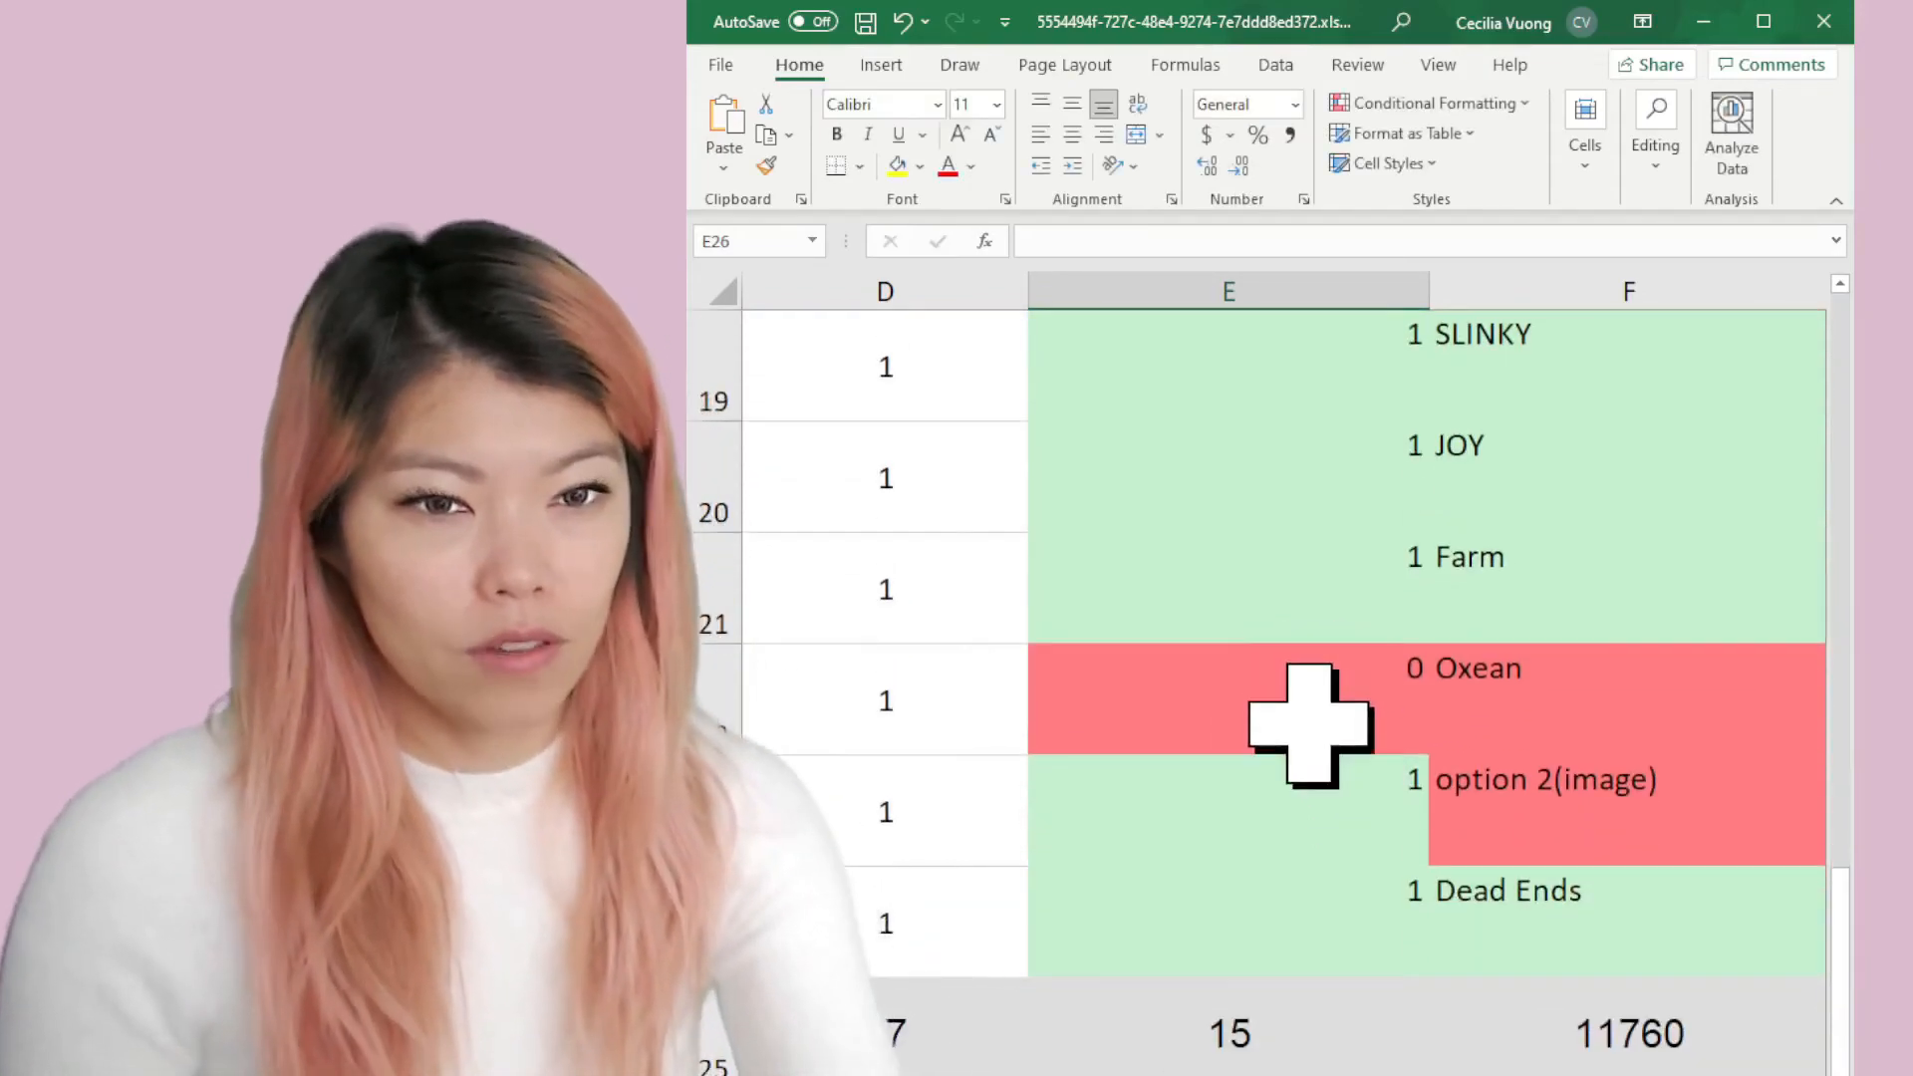
pyautogui.scroll(-2, 1309, 754)
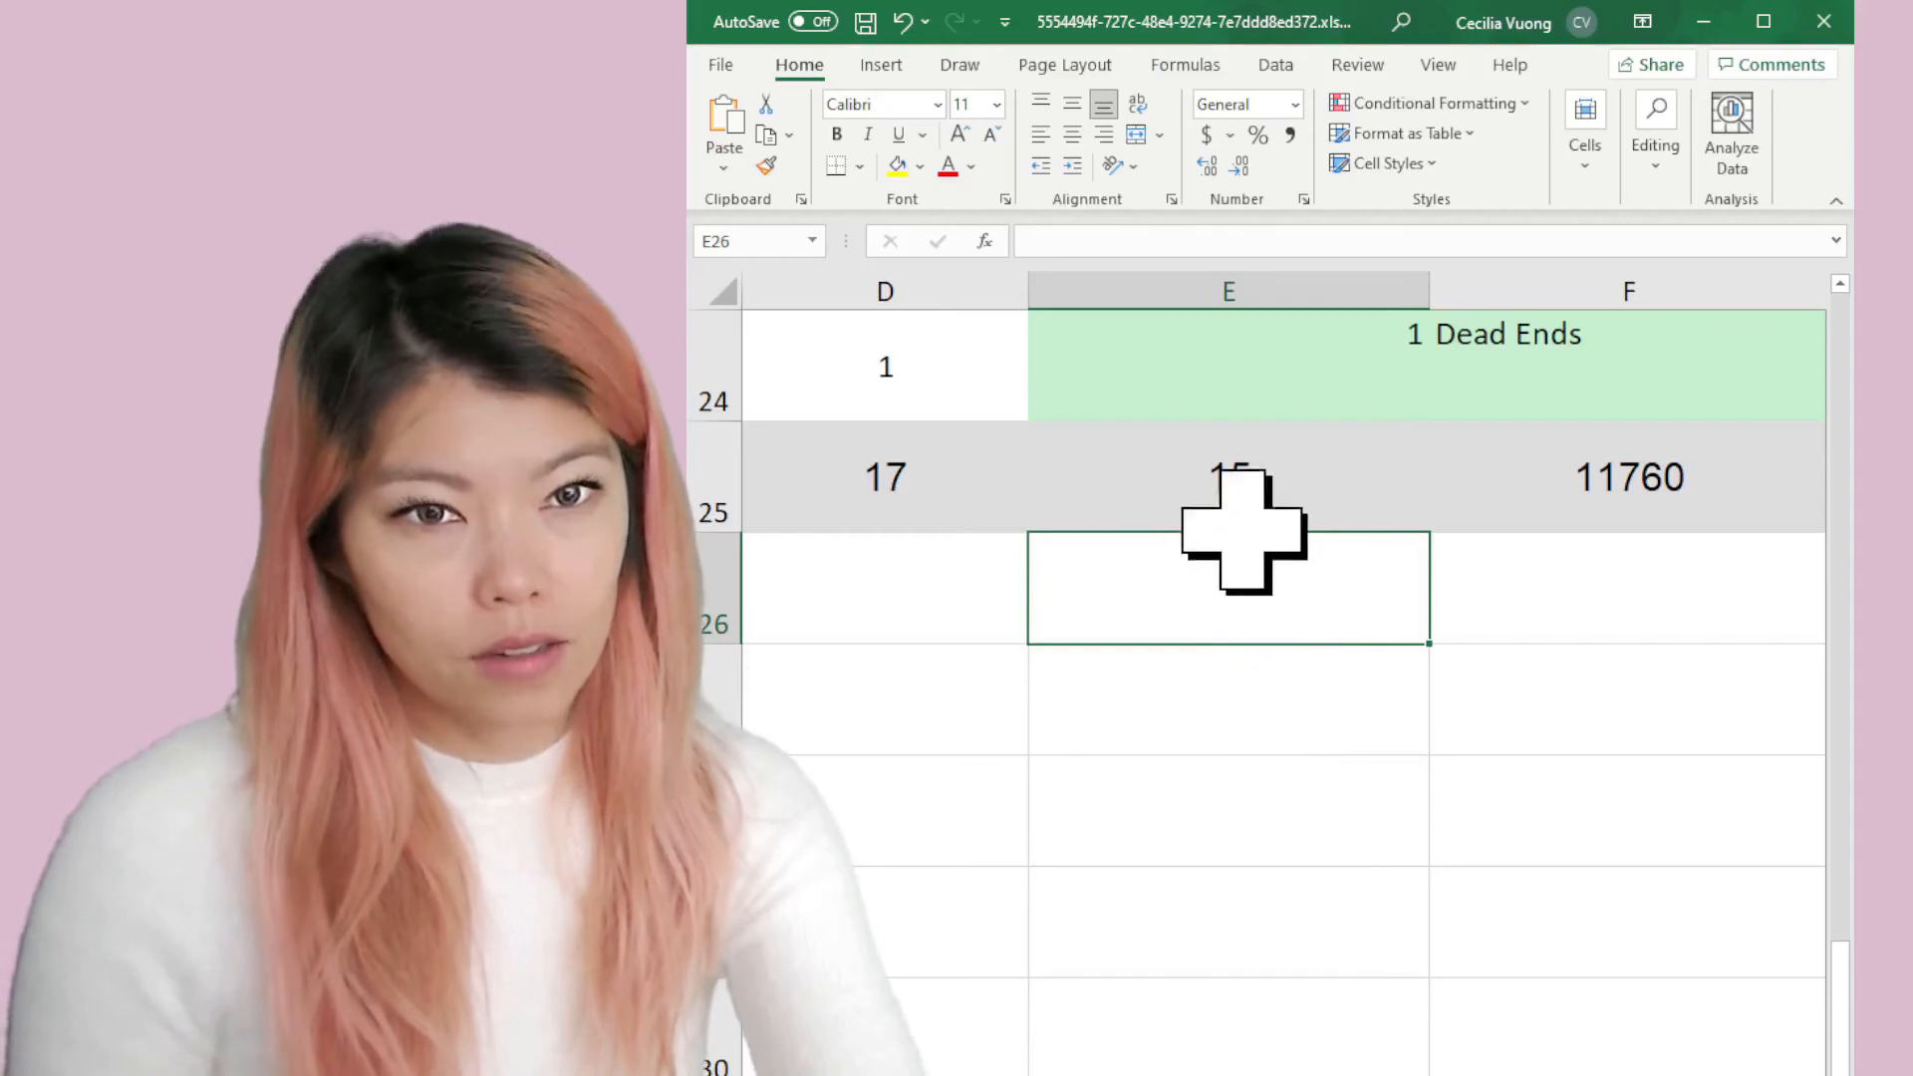
# Step: Fill the SUM formula in E25 across the Total row through J25 and check the copied formulas in F25 and G25
pyautogui.click(1235, 498)
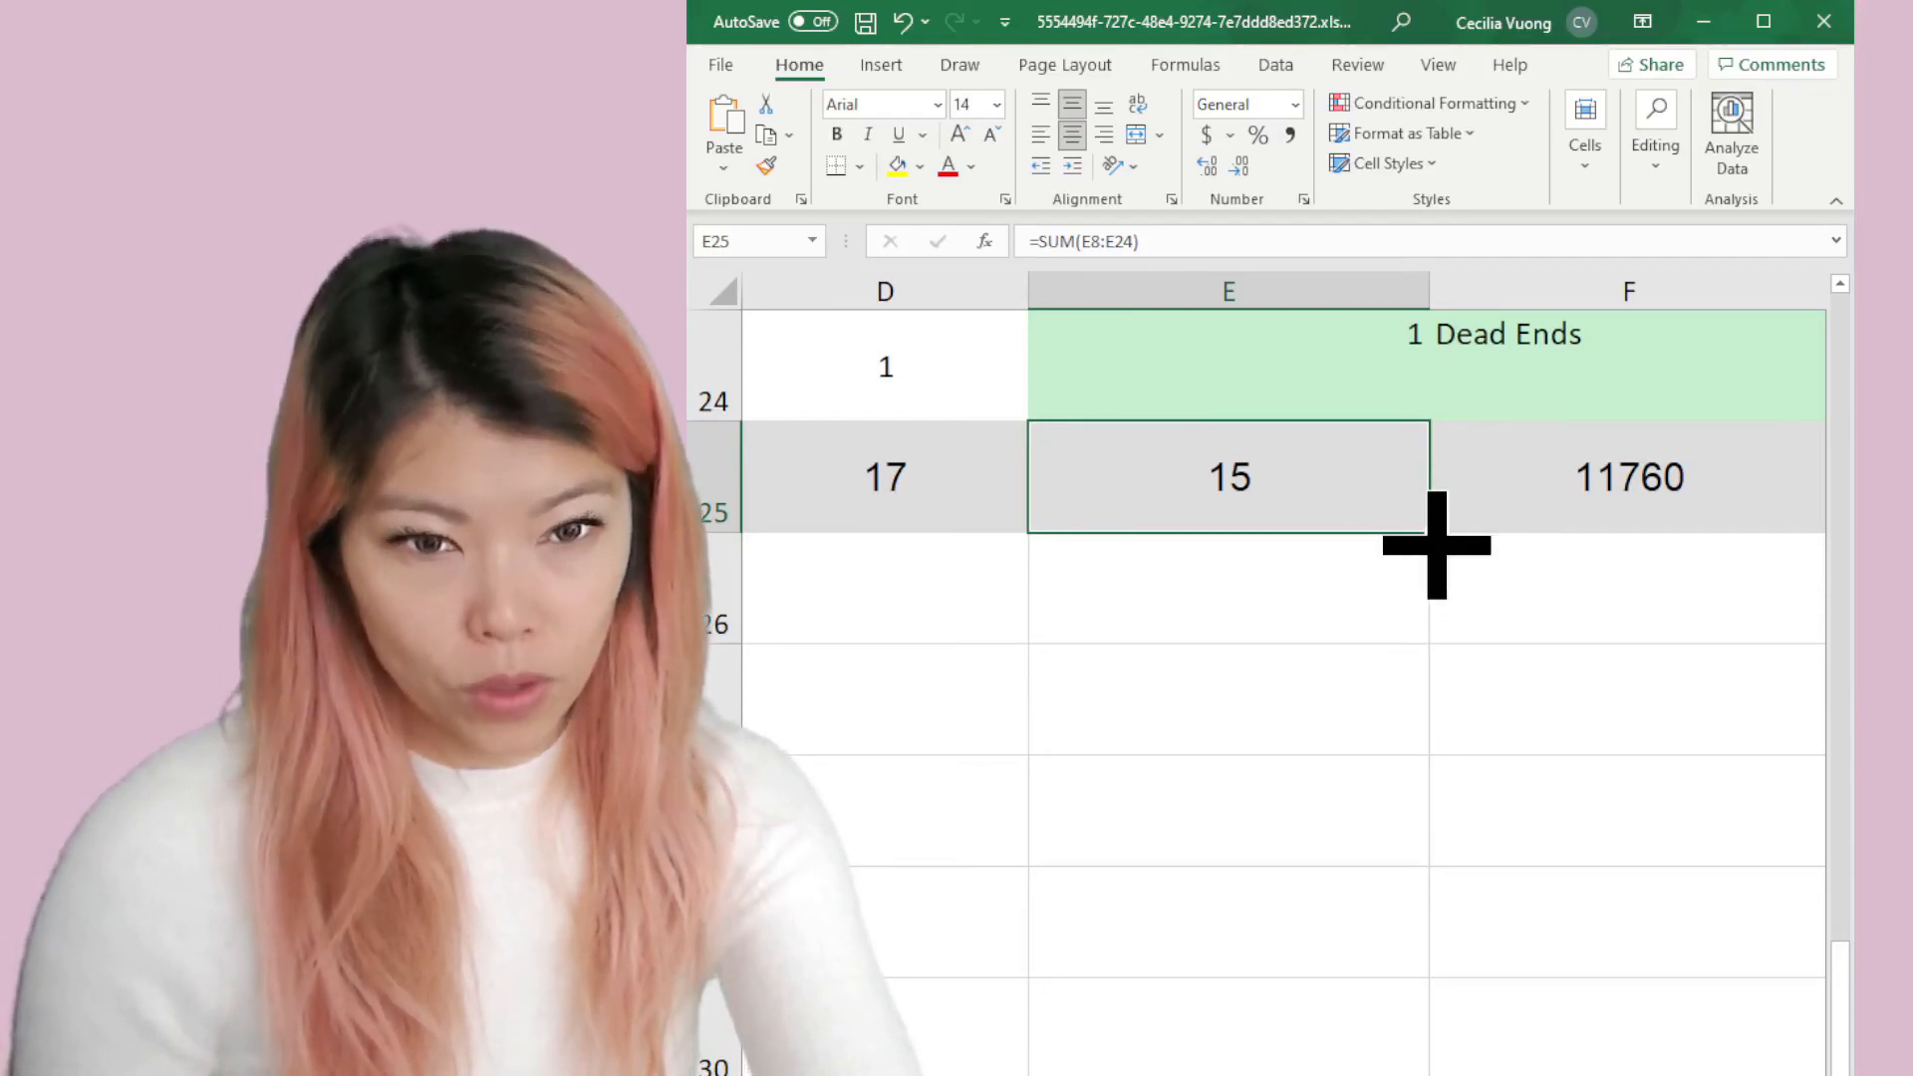
pyautogui.moveTo(1435, 545); pyautogui.dragTo(1534, 557)
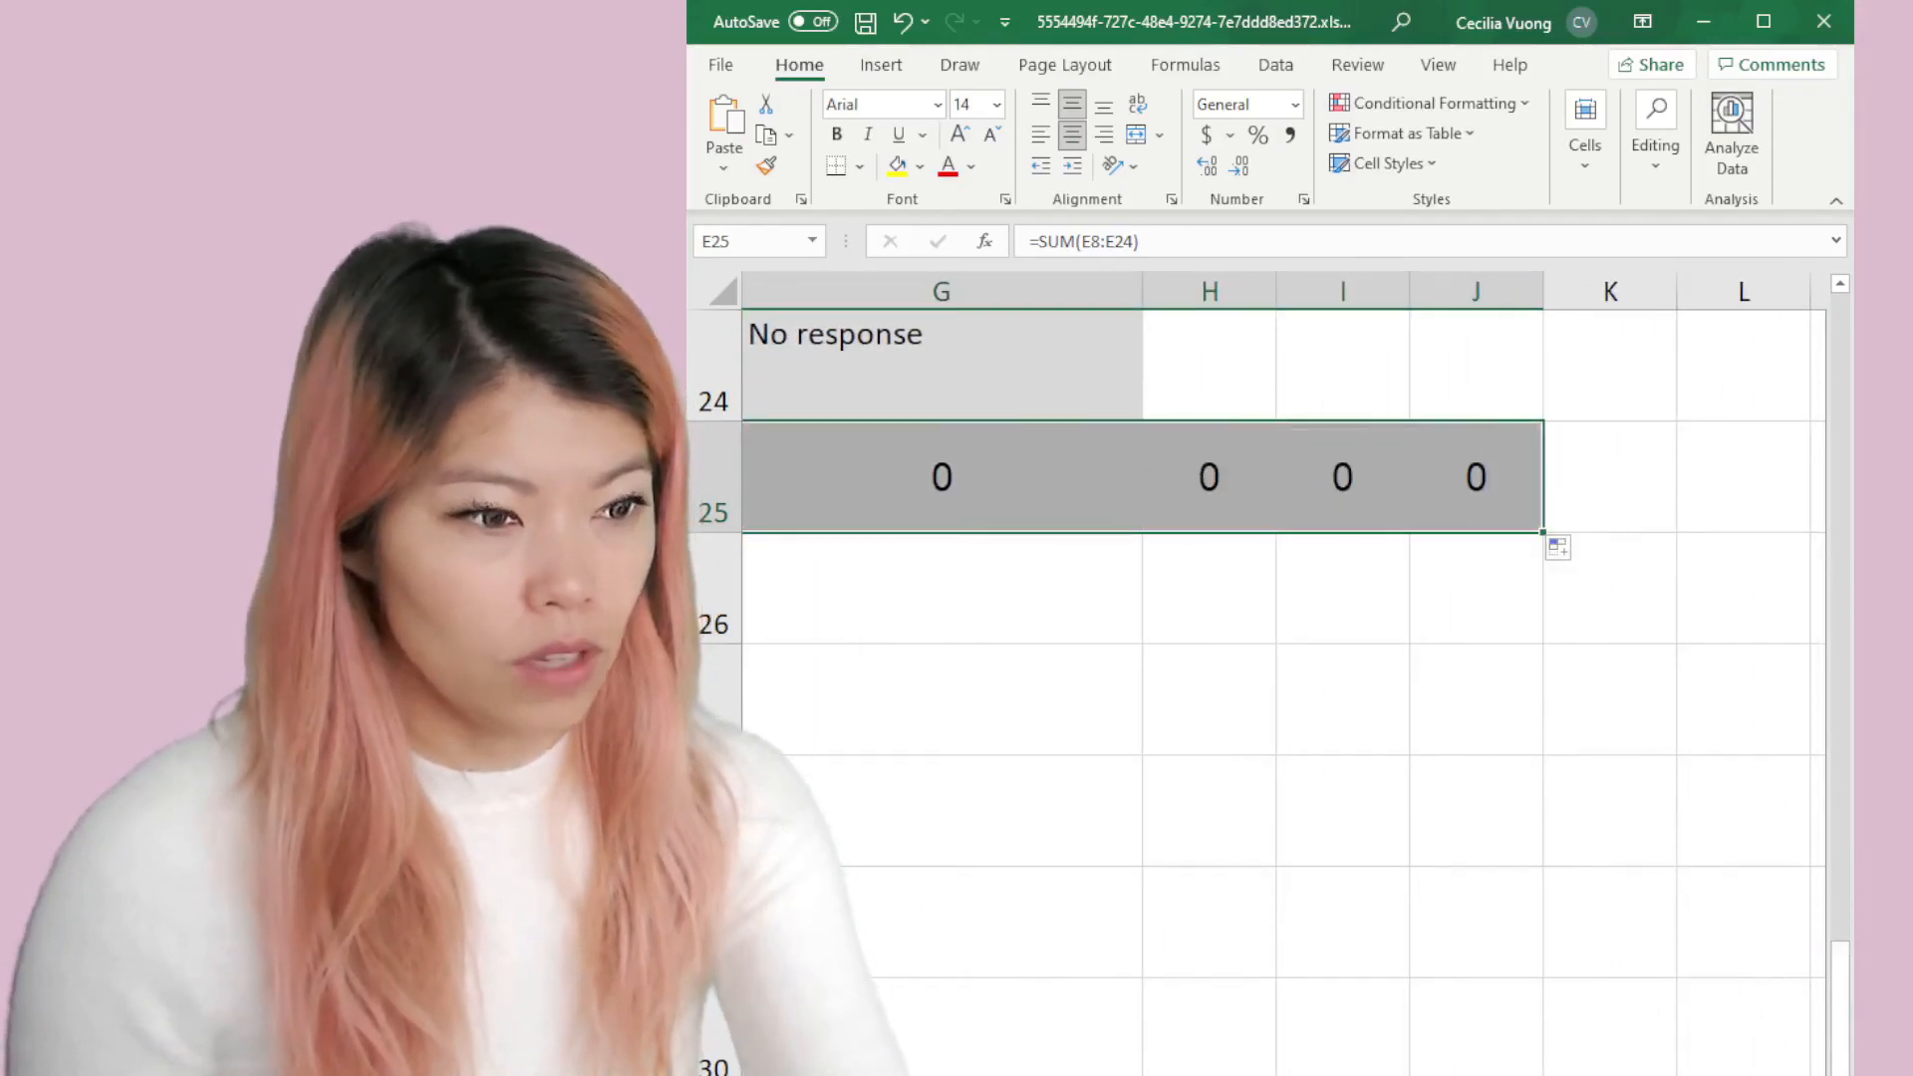
pyautogui.hscroll(-6, 1285, 688)
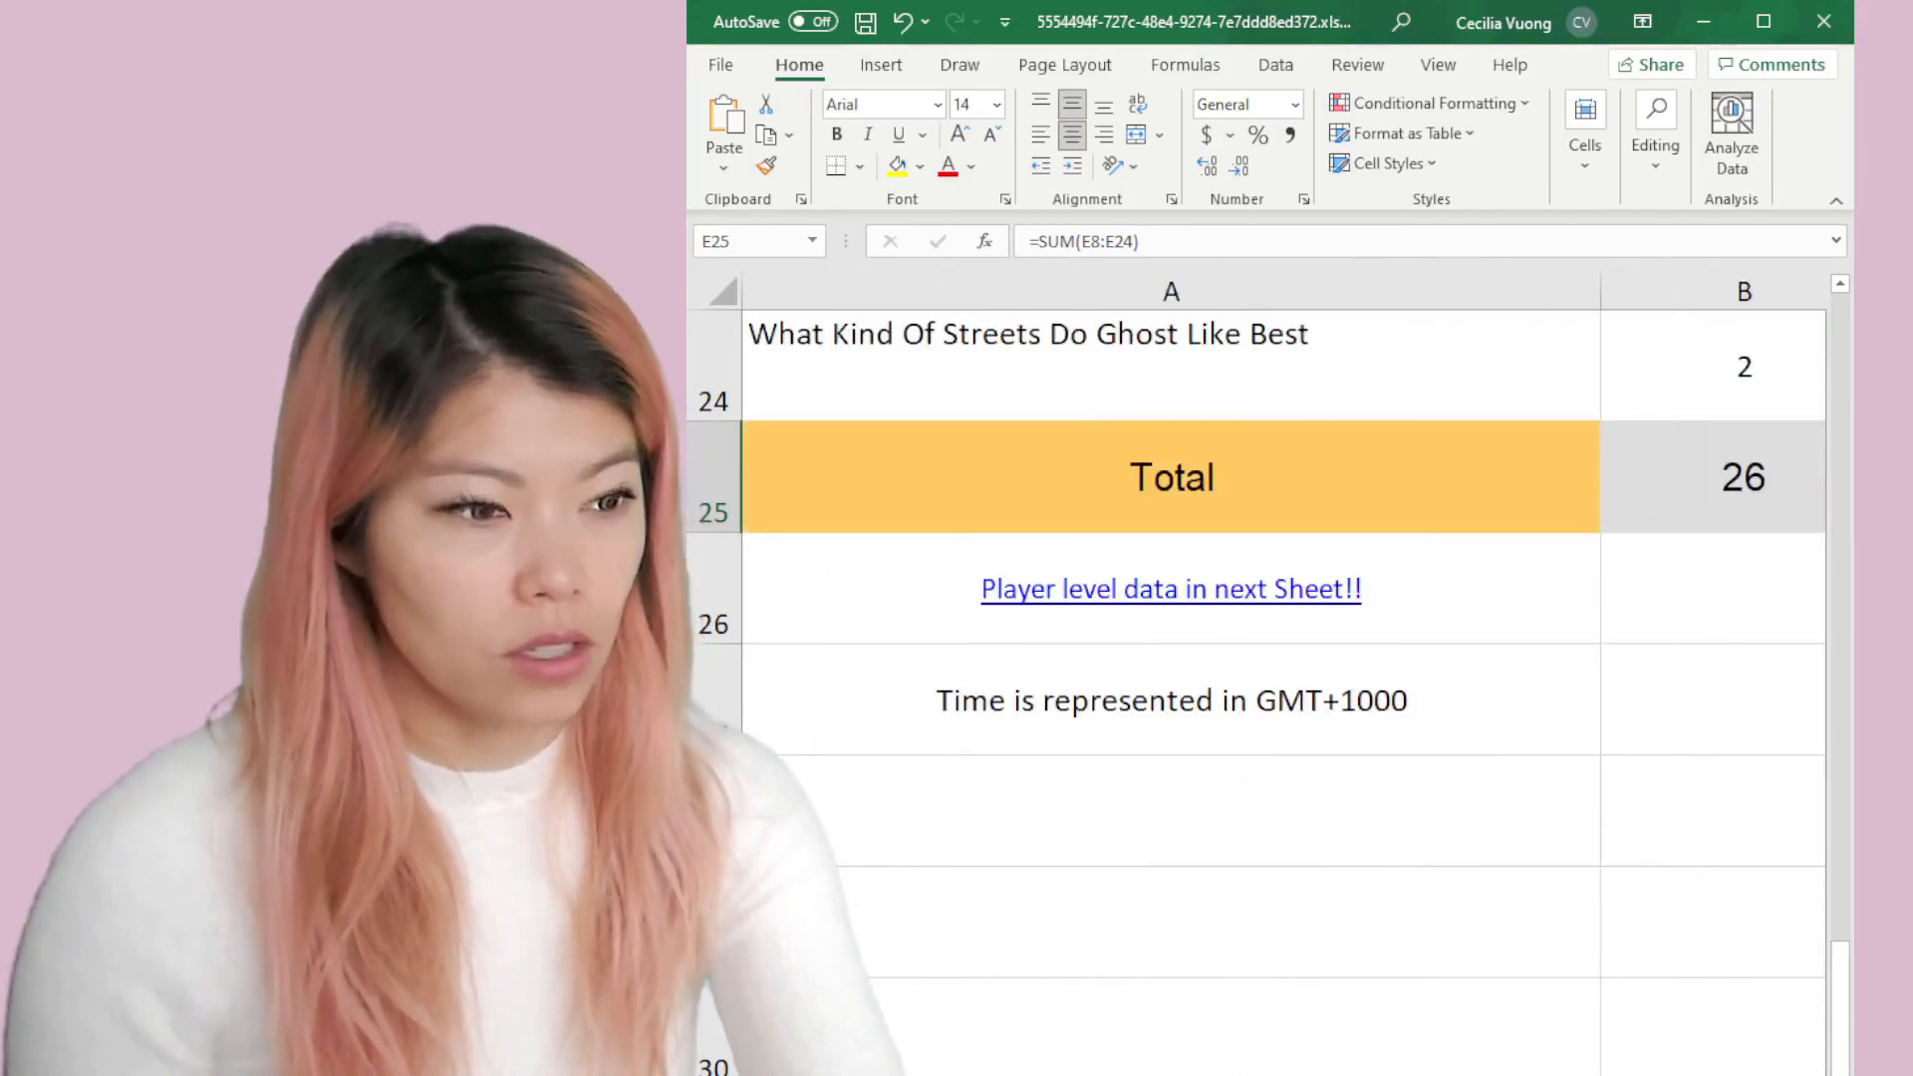
pyautogui.hscroll(5, 1006, 463)
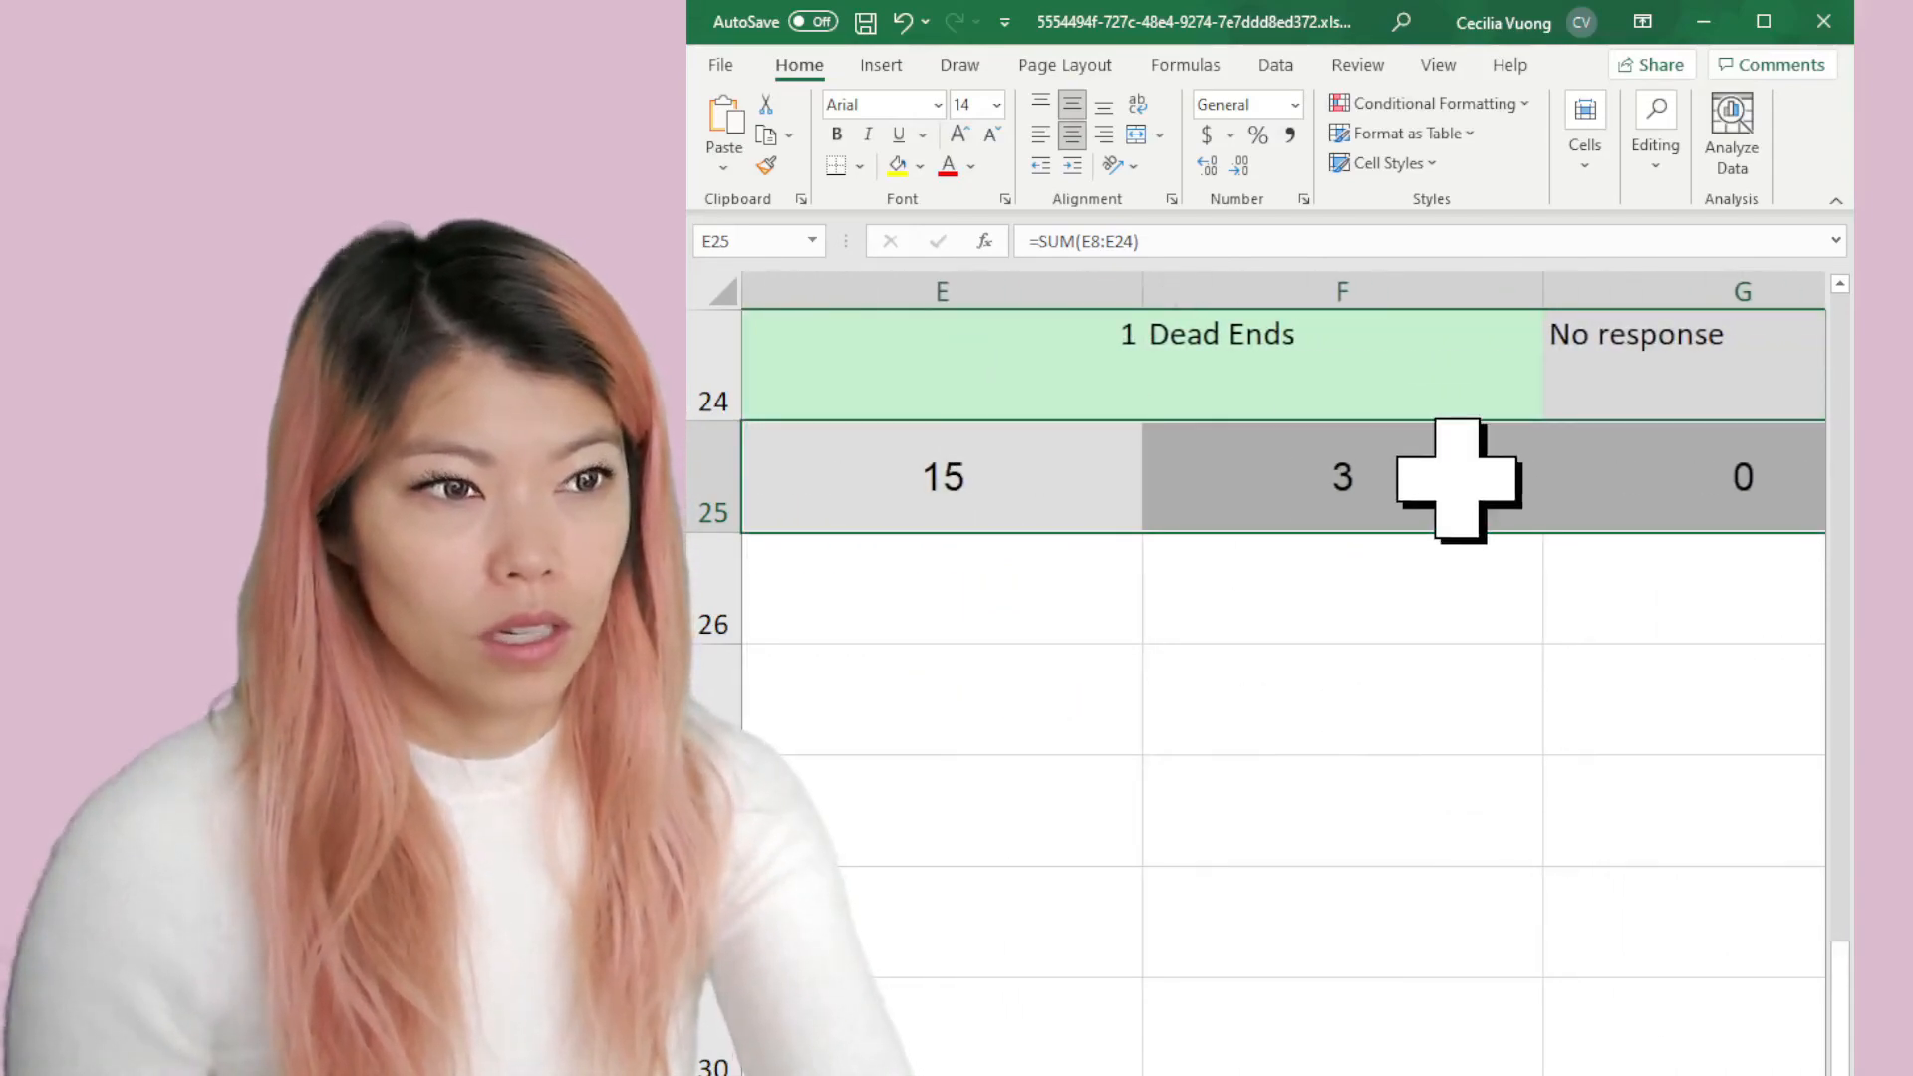
pyautogui.click(1388, 478)
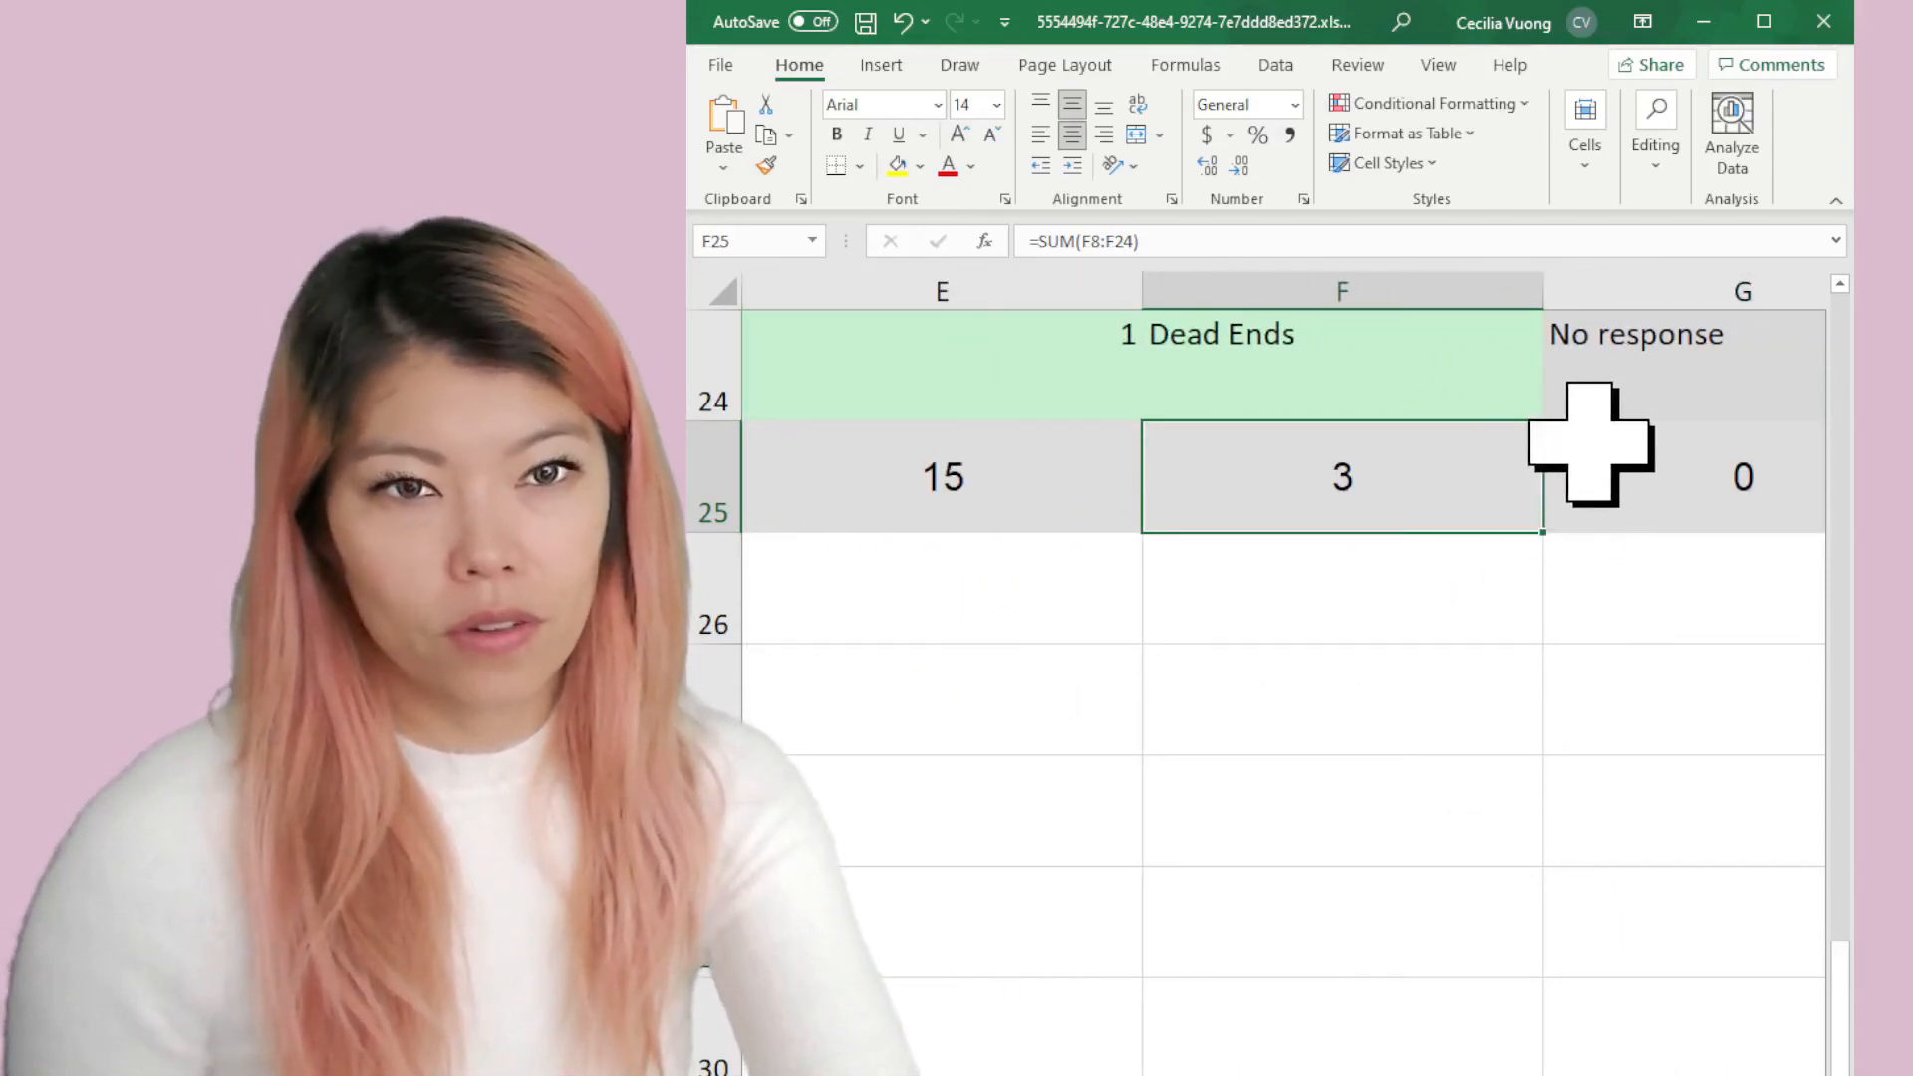
pyautogui.click(1638, 487)
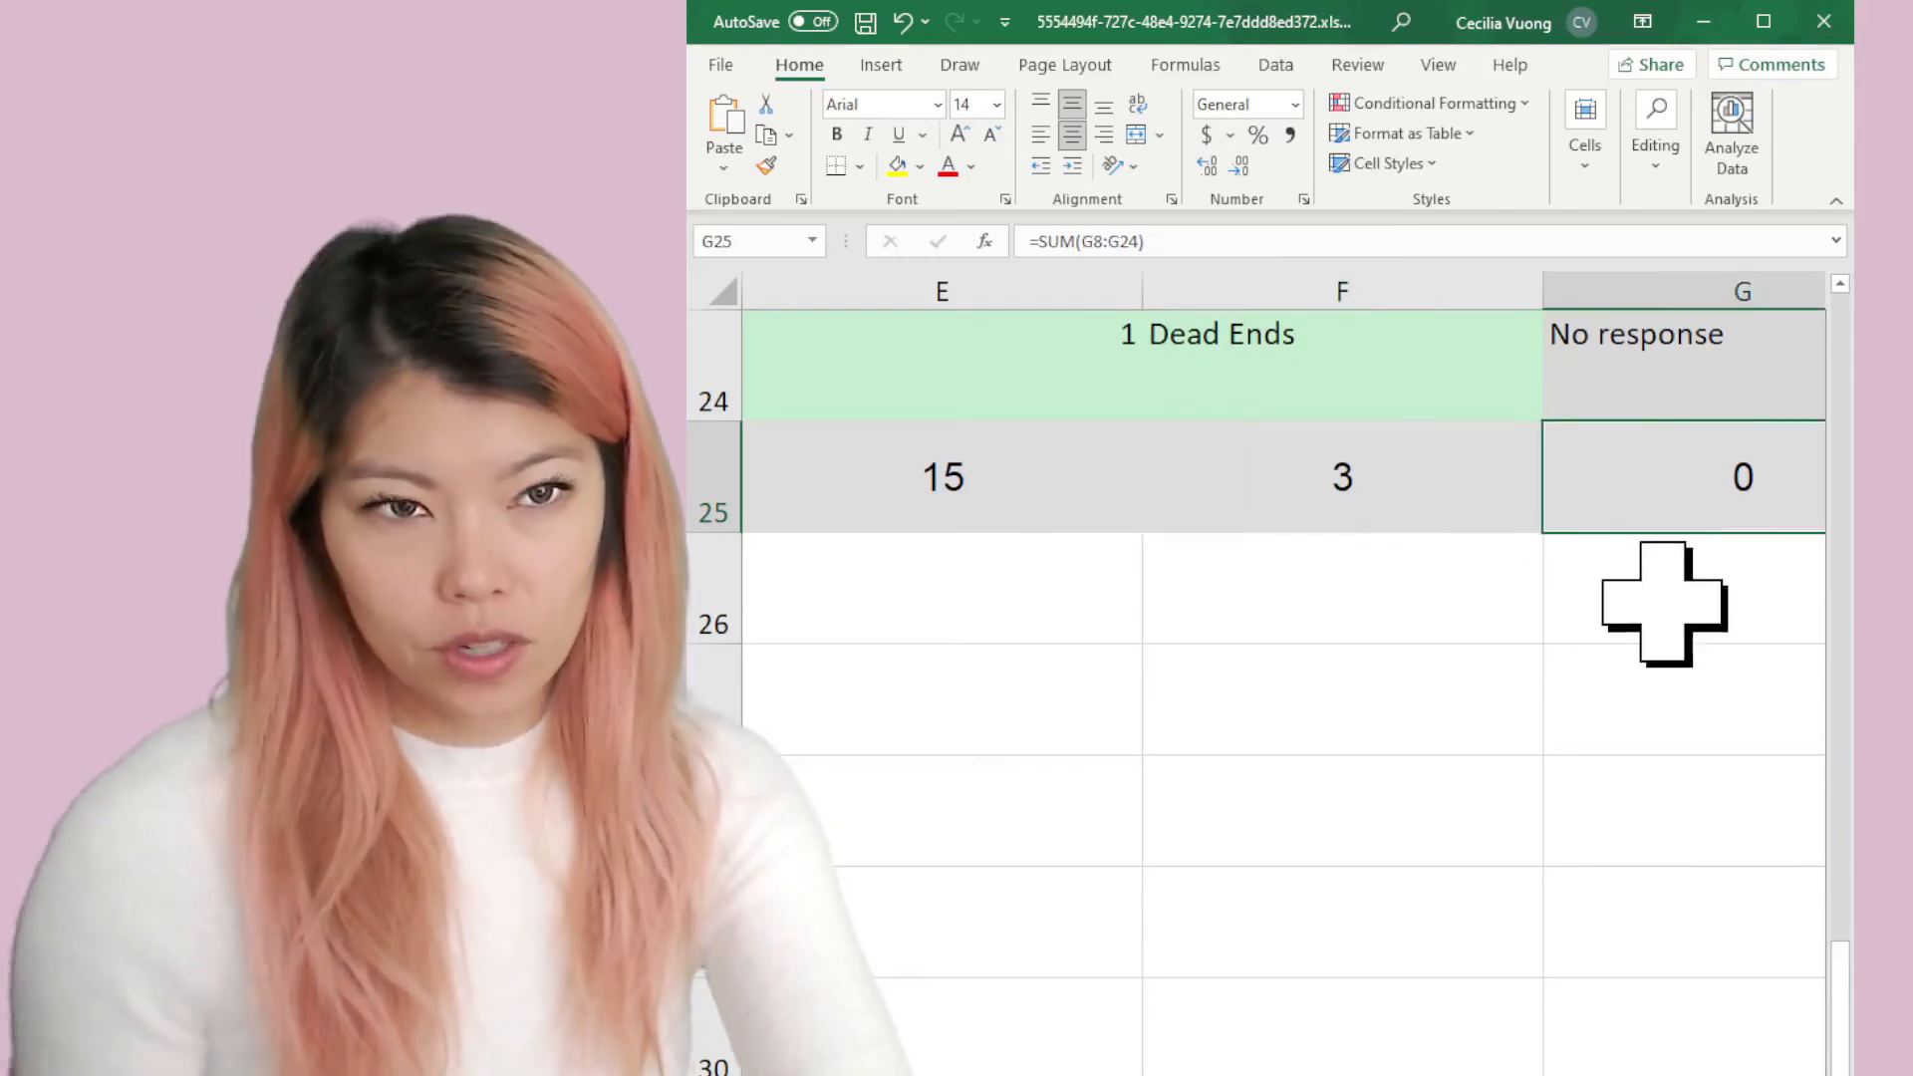
# Step: Fill the first player's SUM formula from E25 into F25 again
pyautogui.click(907, 516)
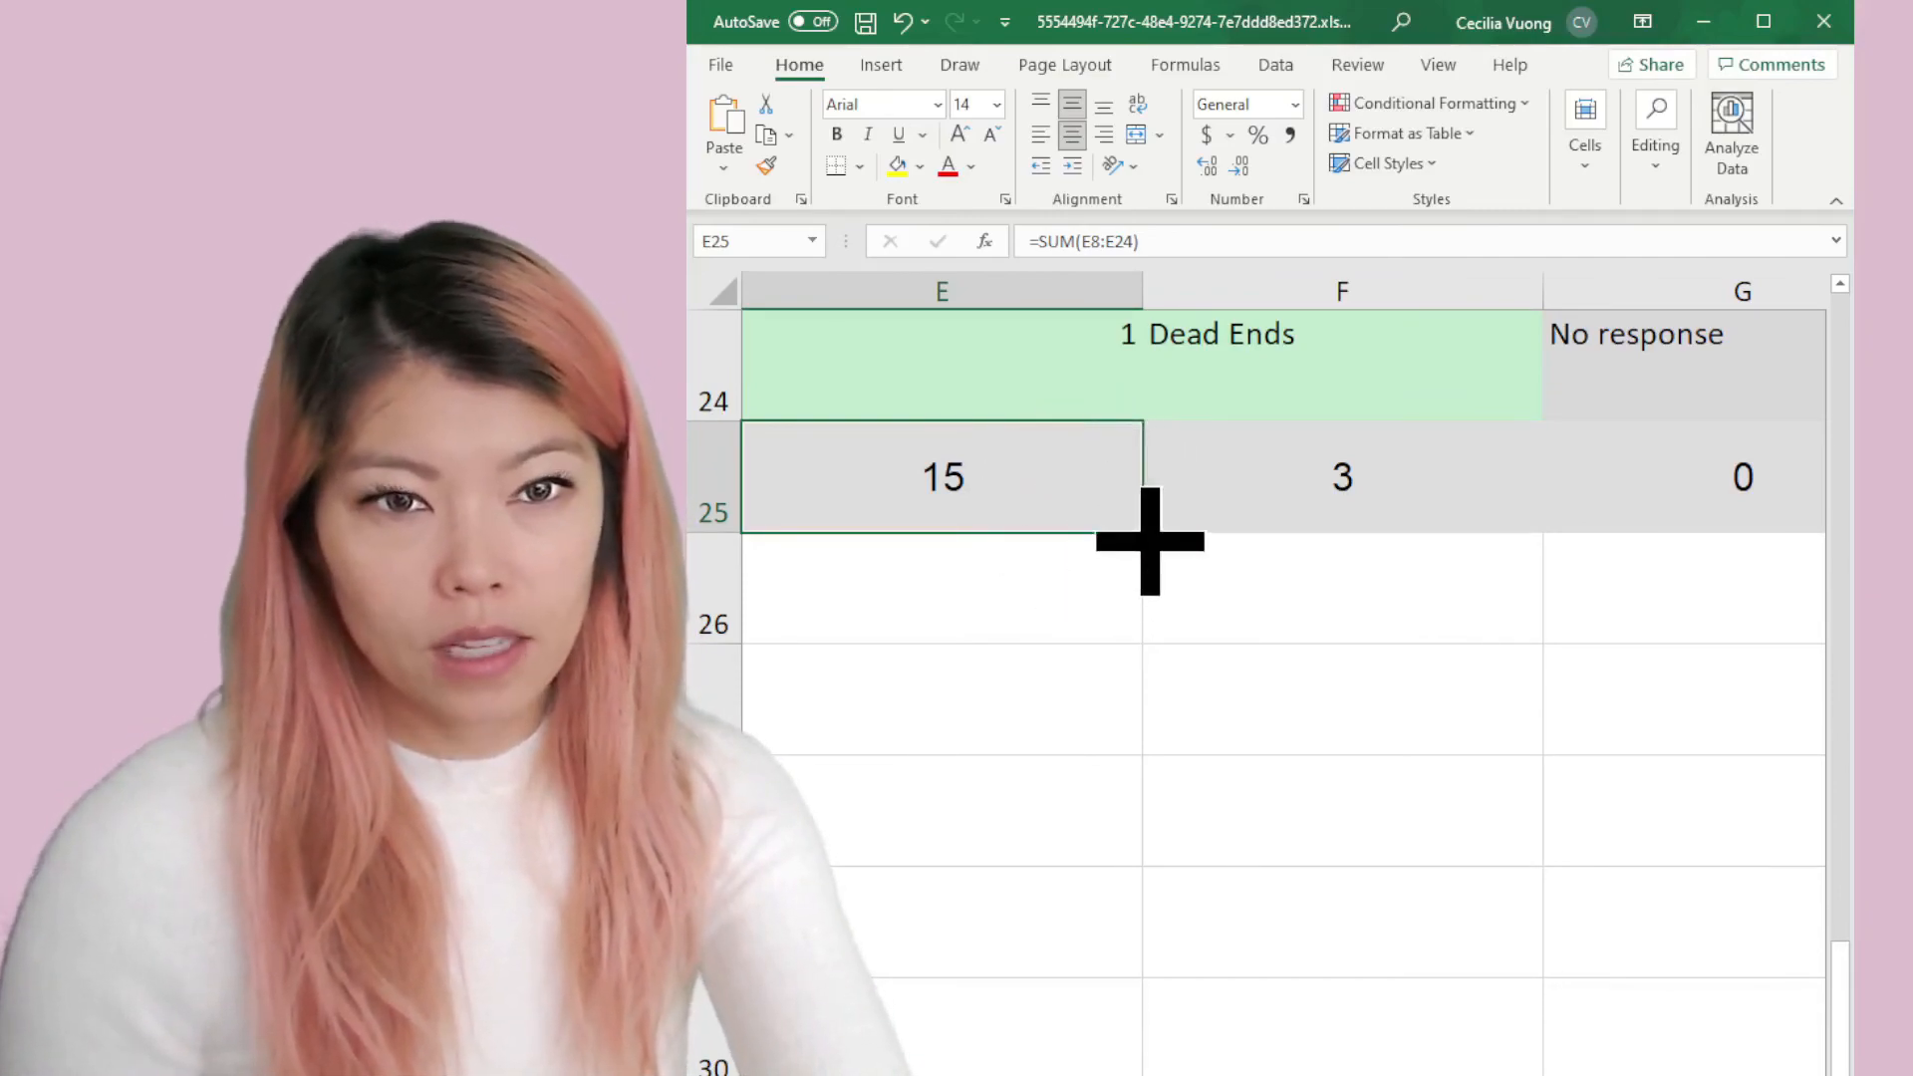
pyautogui.moveTo(1150, 541); pyautogui.dragTo(1422, 542)
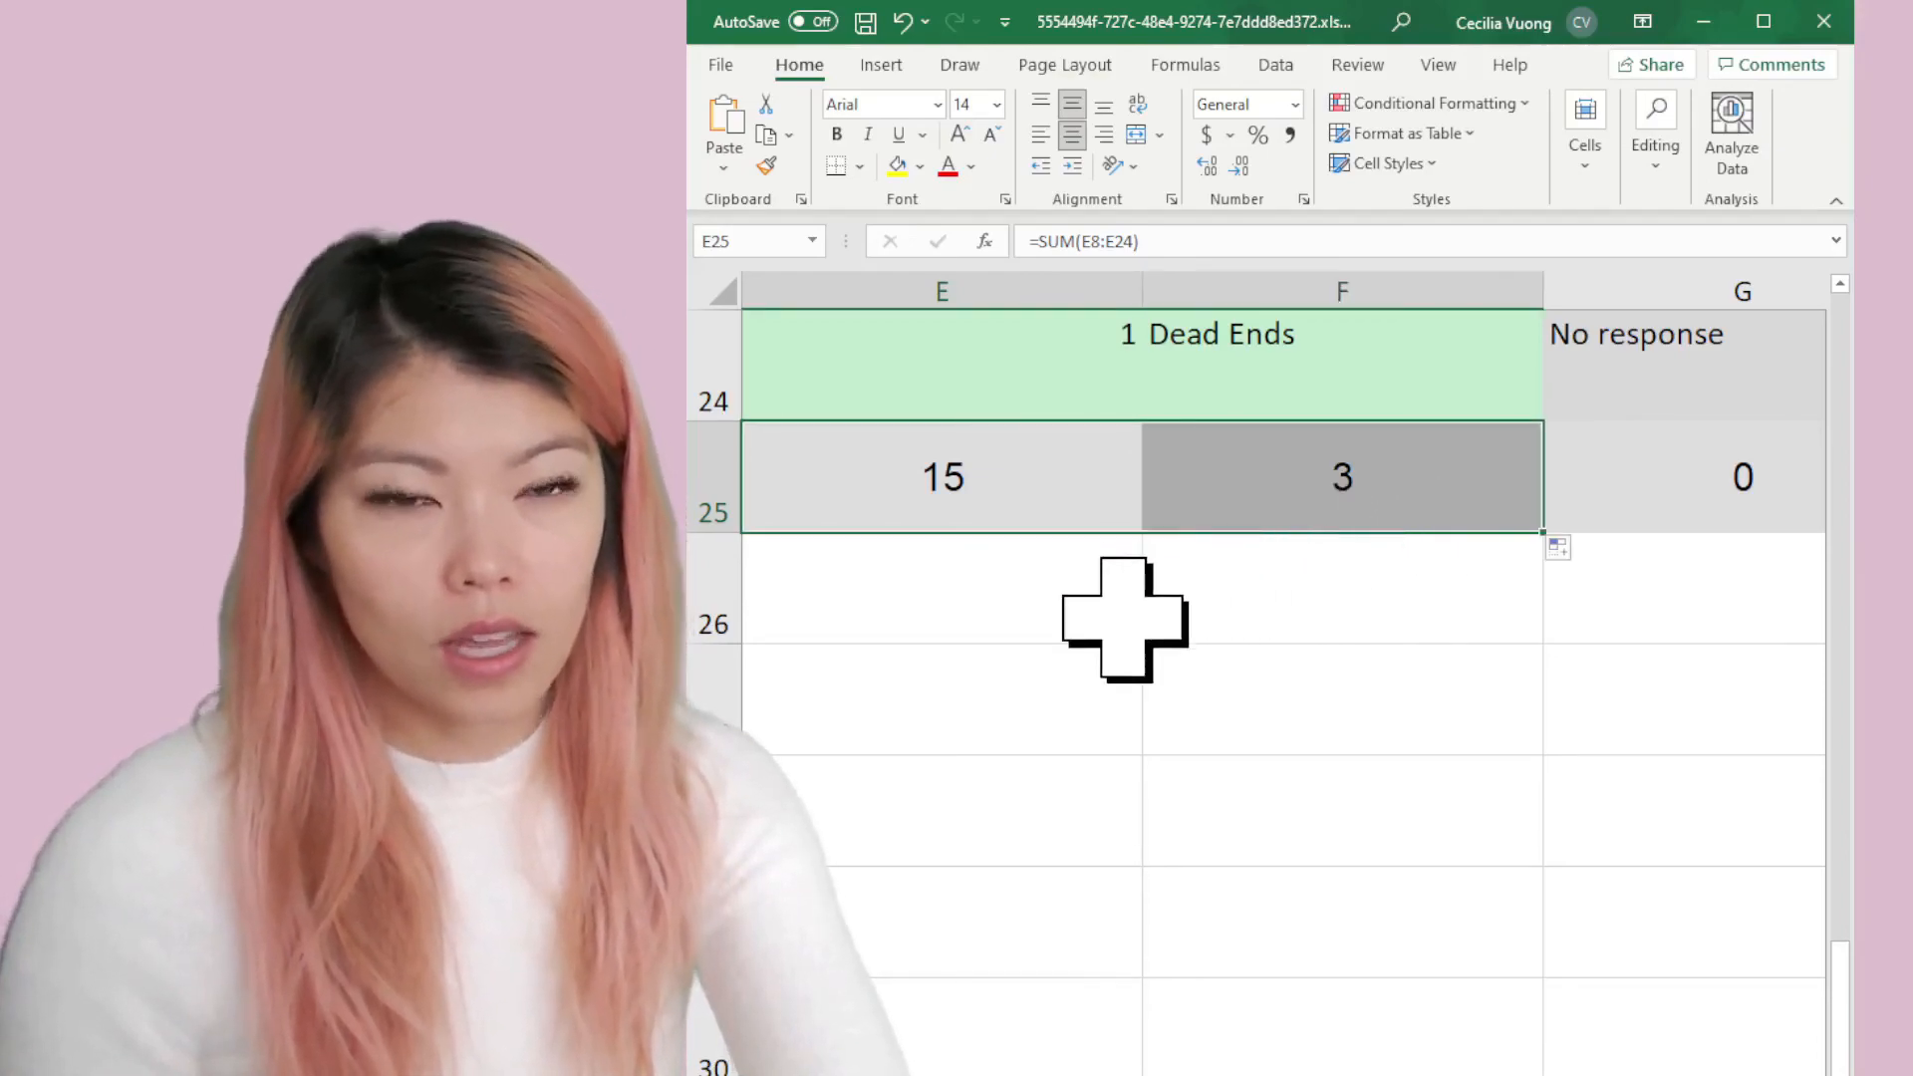